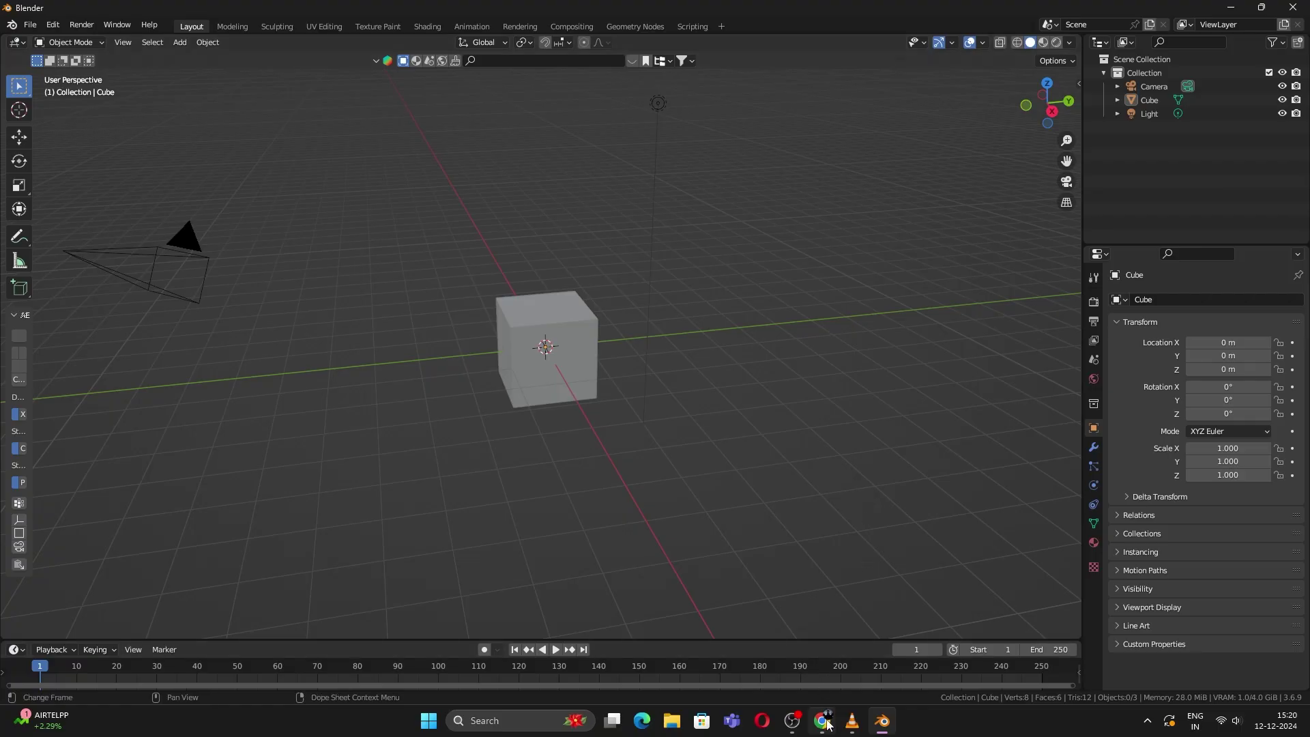
Step: Switch to the Chrome browser and open the Rigacar v7.1 release page from the digicreatures/rigacar GitHub repository
{"action": "left_click", "coordinate": [823, 721]}
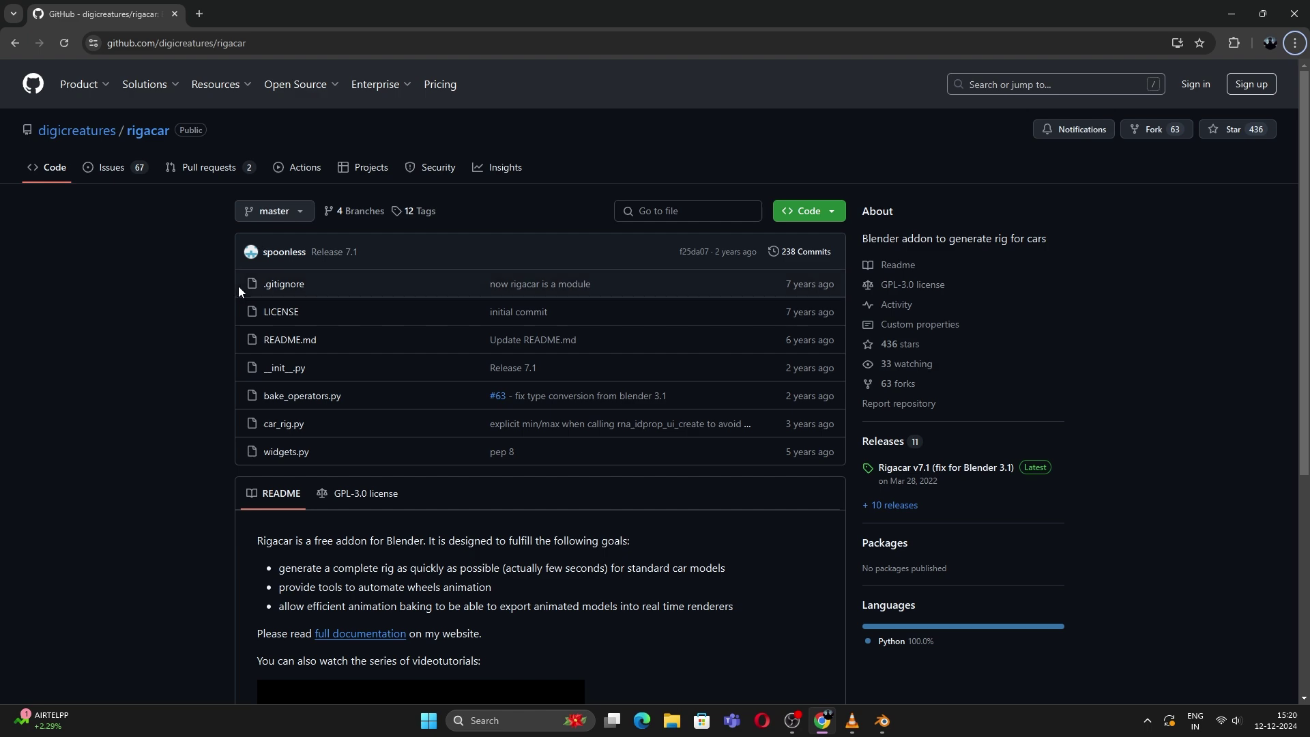
{"action": "left_click", "coordinate": [271, 42]}
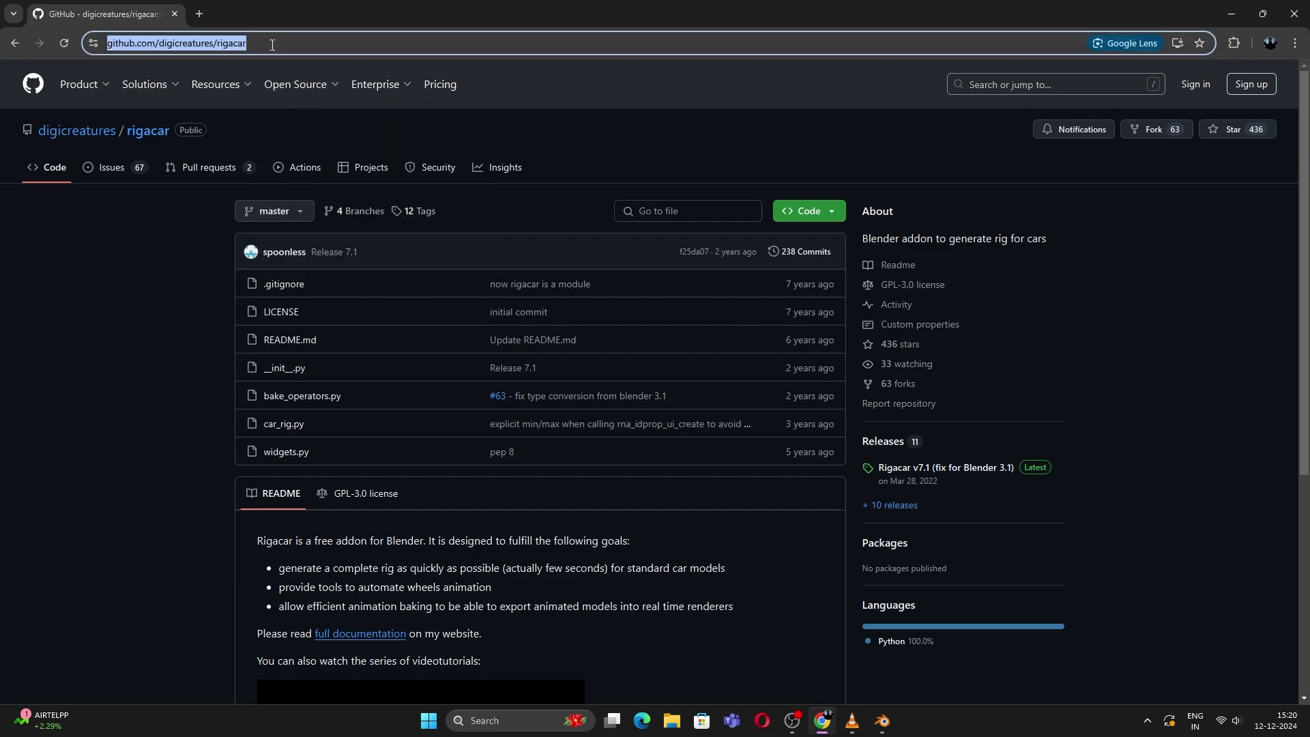
{"action": "left_click", "coordinate": [271, 41]}
{"action": "left_click", "coordinate": [79, 310]}
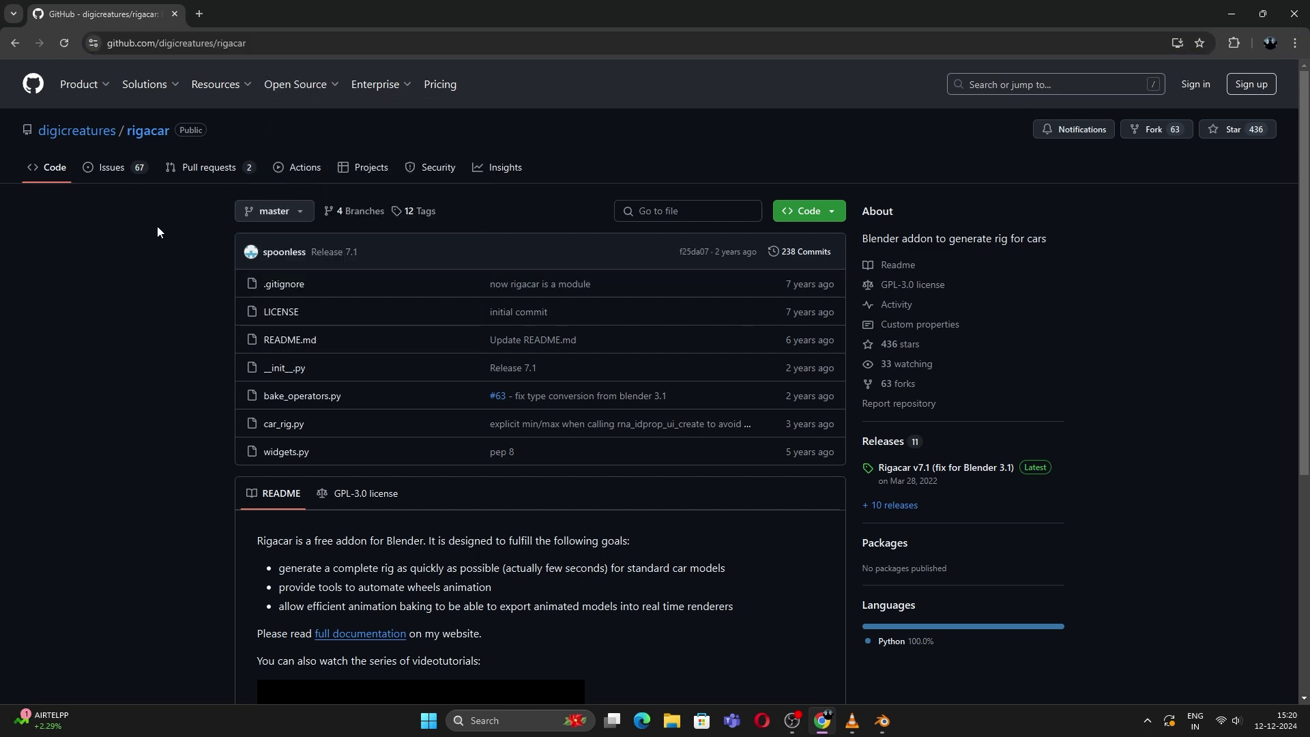
{"action": "scroll", "coordinate": [346, 416], "scroll_direction": "down", "scroll_amount": 3}
{"action": "scroll", "coordinate": [367, 450], "scroll_direction": "down", "scroll_amount": 2}
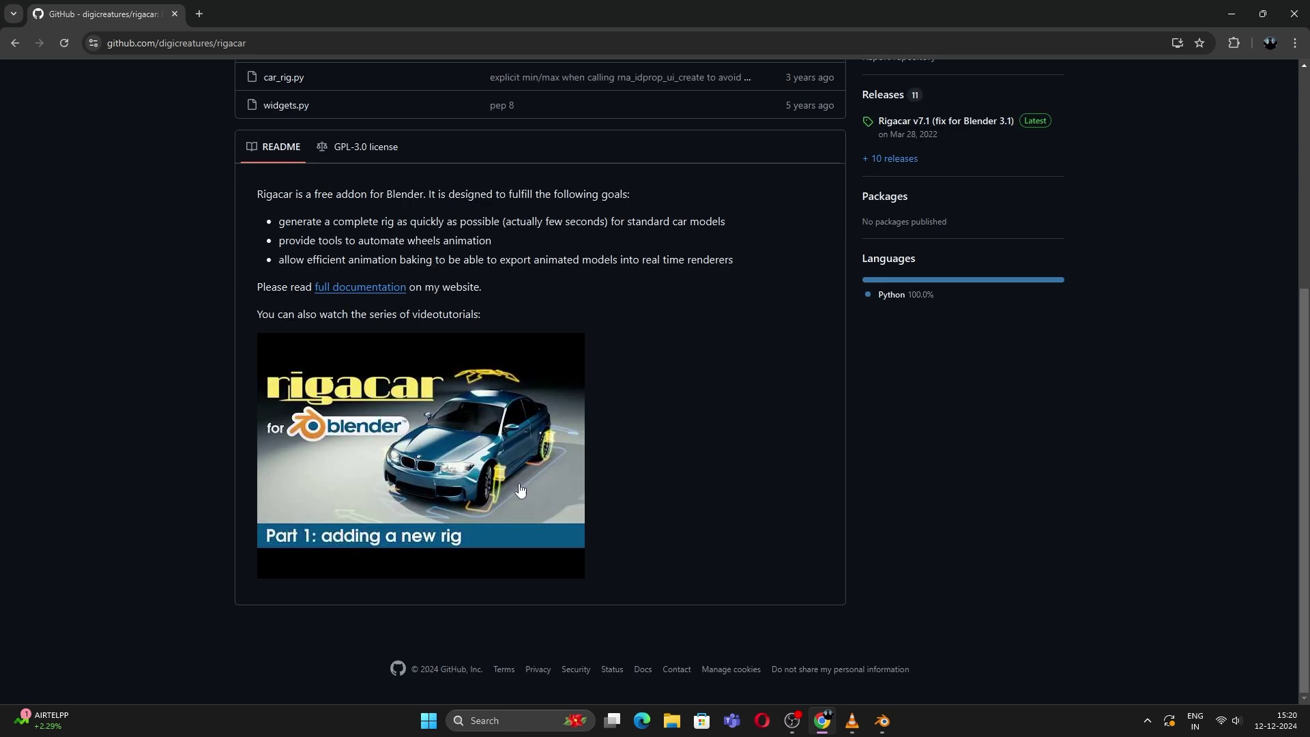
{"action": "scroll", "coordinate": [825, 536], "scroll_direction": "up", "scroll_amount": 5}
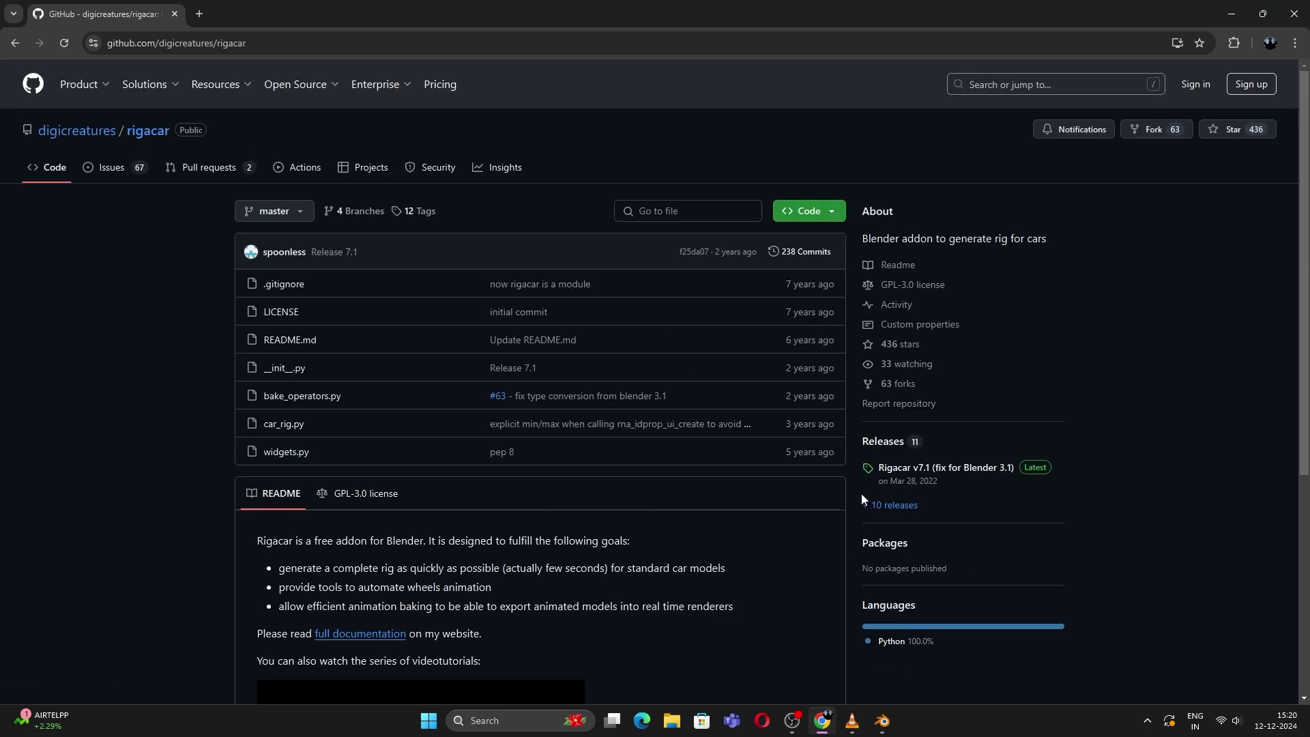
{"action": "left_click", "coordinate": [909, 468]}
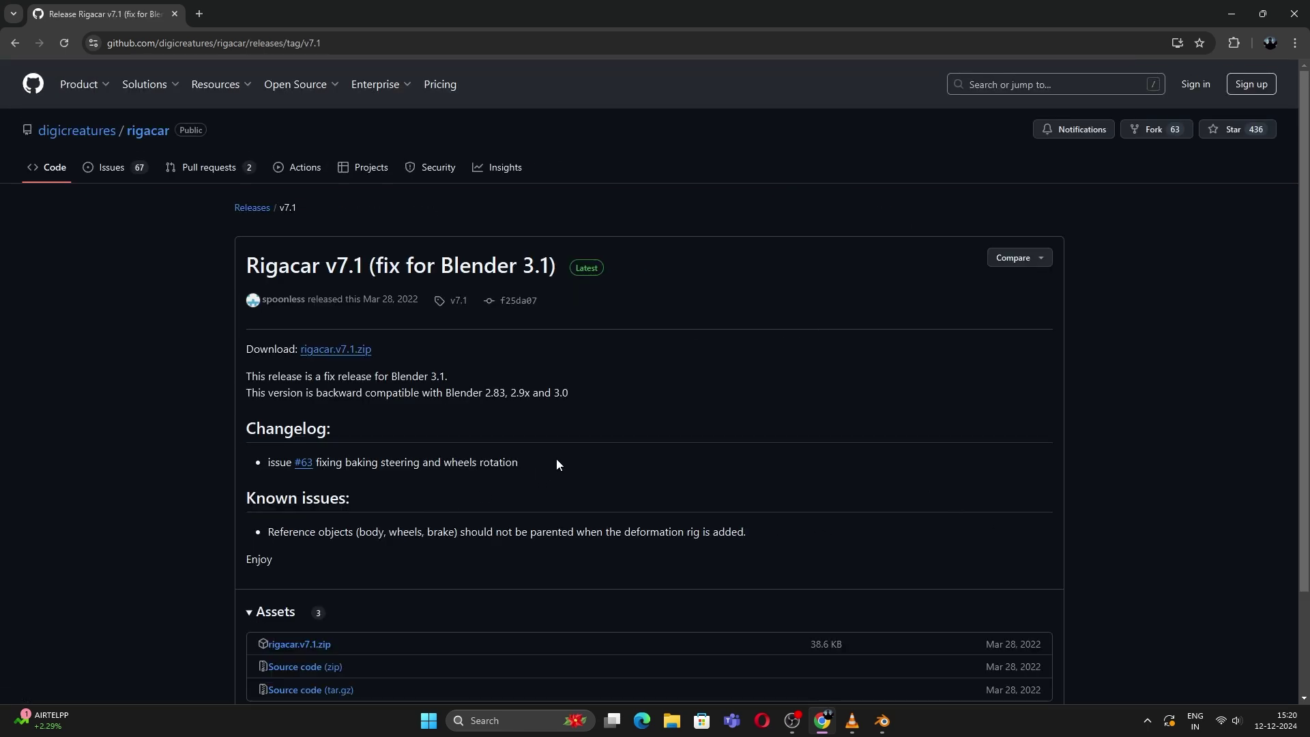
{"action": "scroll", "coordinate": [556, 458], "scroll_direction": "down", "scroll_amount": 2}
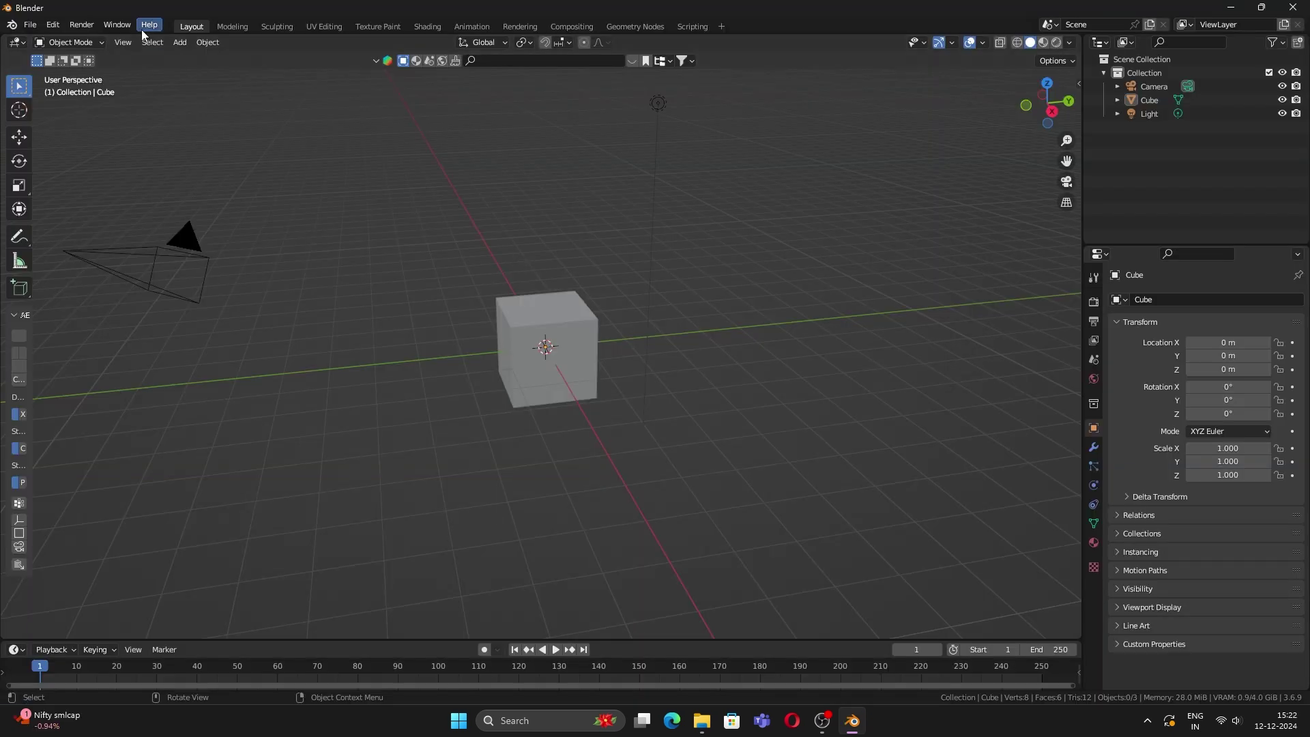
Step: Install the Rigacar add-on in Blender from rigacar.v7.1.zip and enable it
{"action": "left_click", "coordinate": [53, 25]}
{"action": "left_click", "coordinate": [91, 221]}
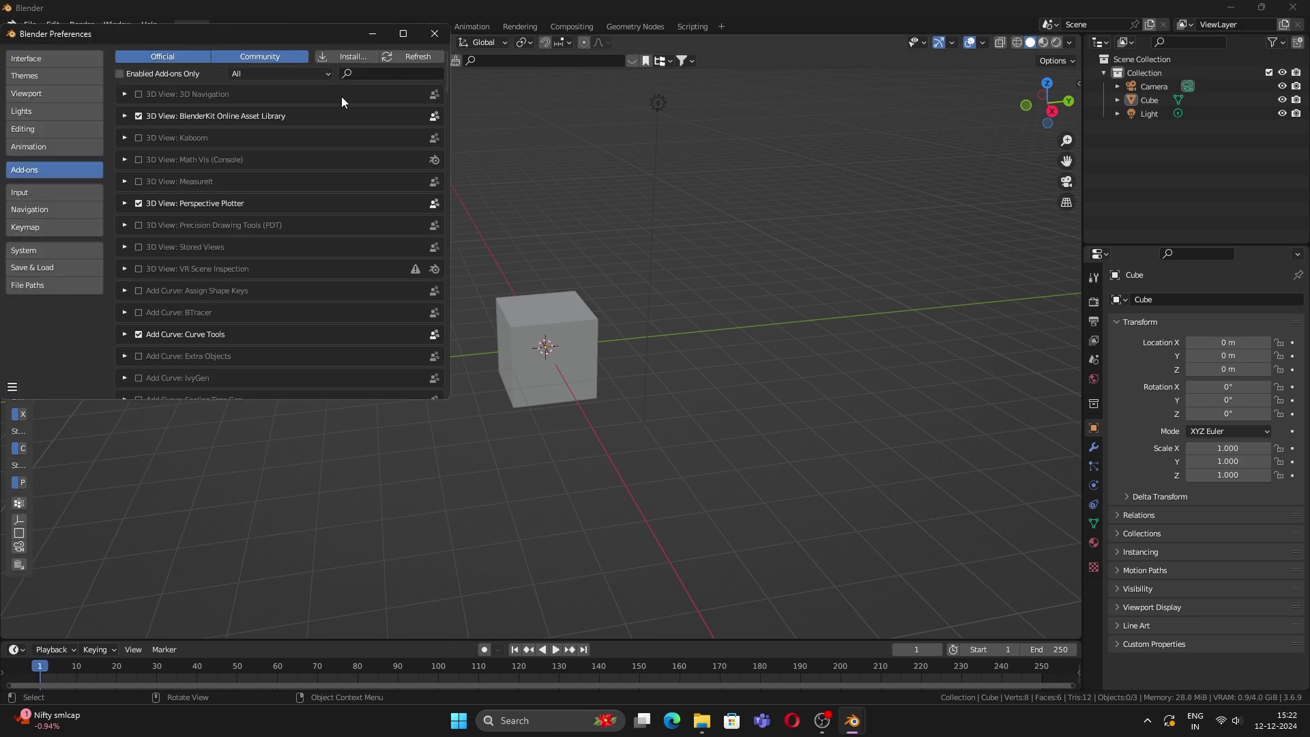
{"action": "left_click", "coordinate": [358, 59]}
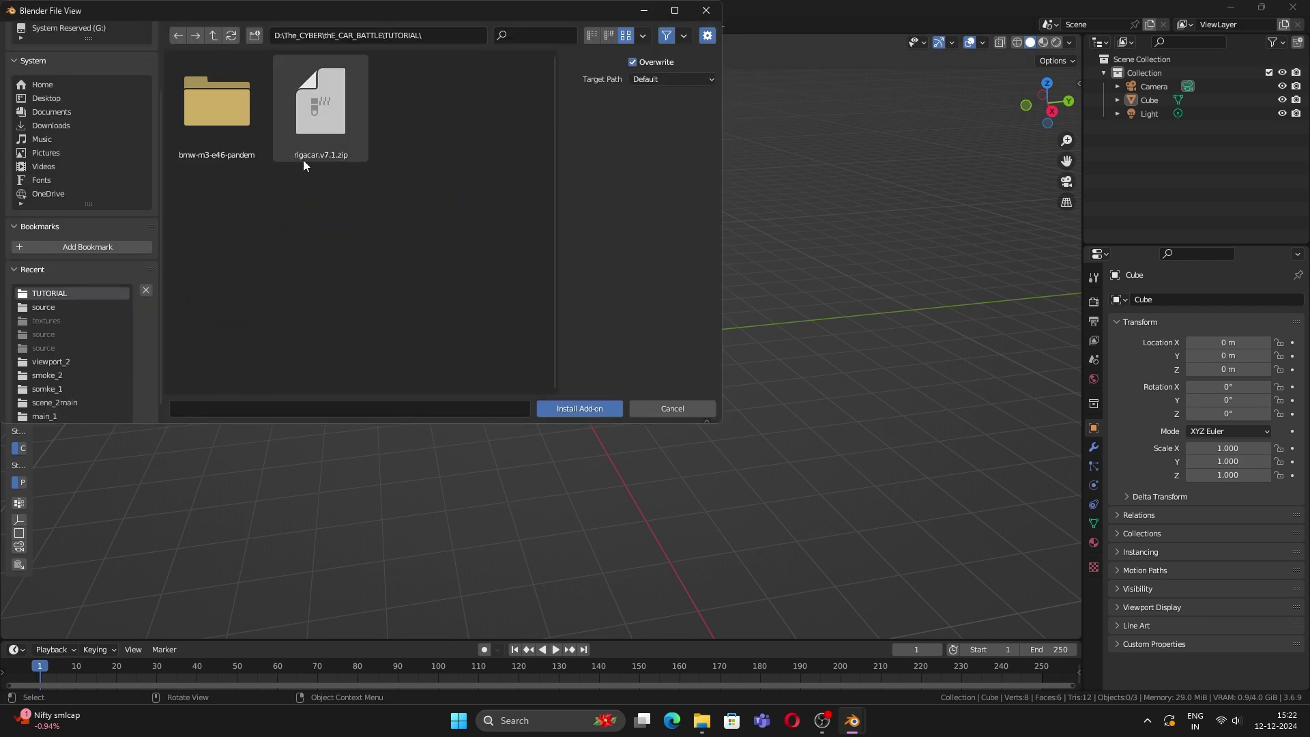
{"action": "double_click", "coordinate": [325, 130]}
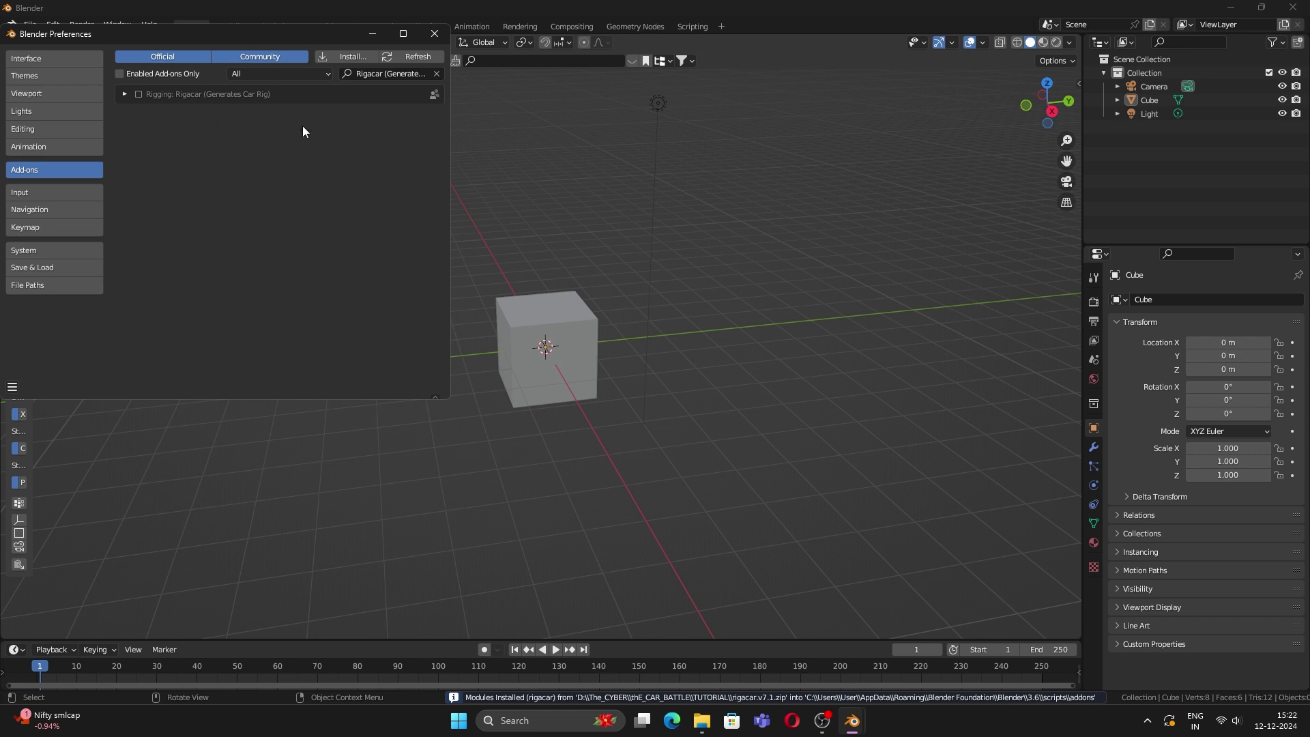
{"action": "left_click", "coordinate": [139, 93]}
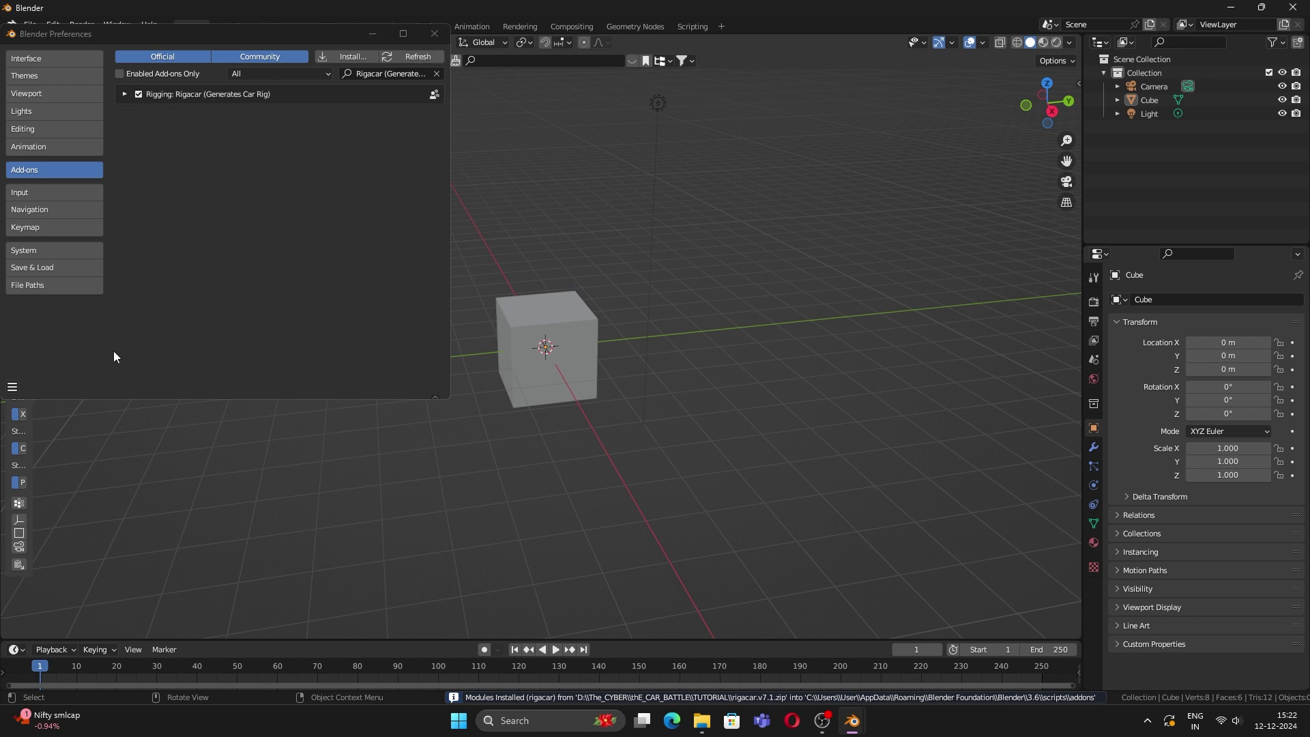
Step: Save the Blender preferences and close the preferences window
{"action": "left_click_drag", "start_coordinate": [134, 34], "coordinate": [318, 36]}
{"action": "left_click", "coordinate": [196, 391]}
{"action": "left_click", "coordinate": [300, 374]}
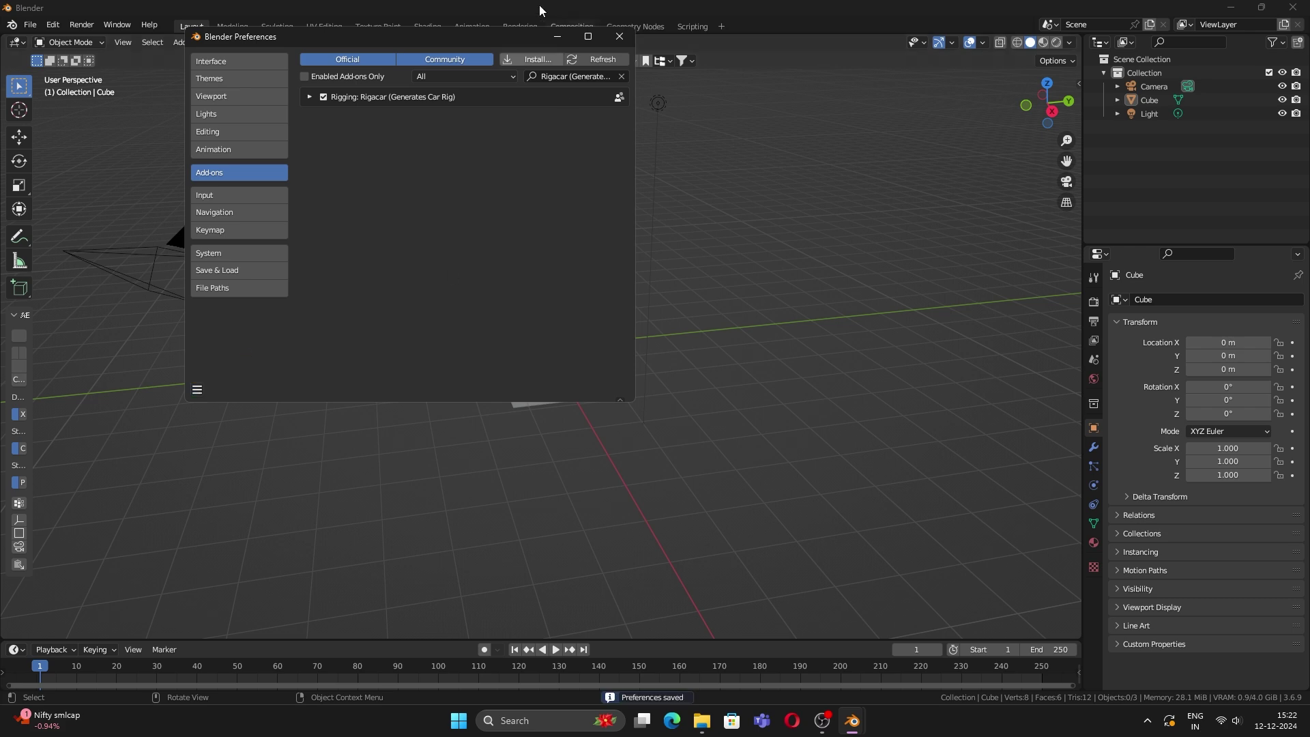
{"action": "left_click", "coordinate": [619, 36]}
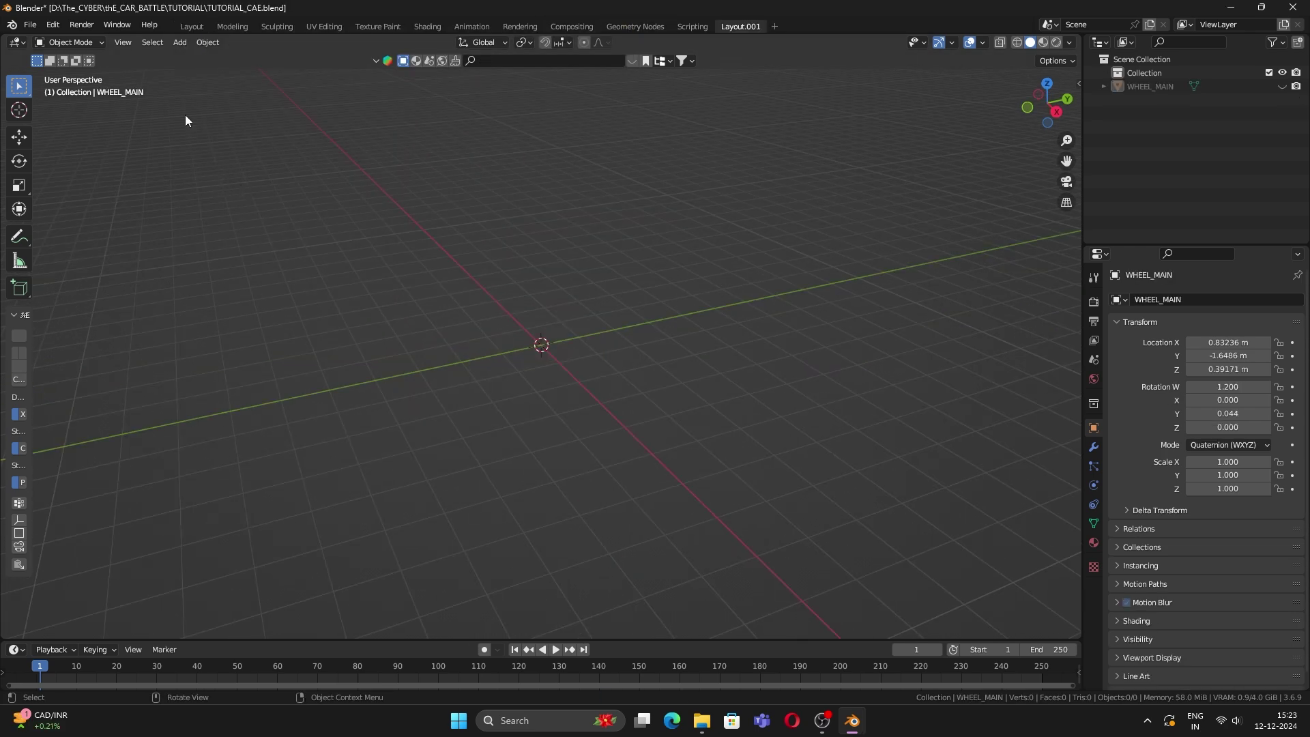
Step: Import the BMW car model into the scene from its FBX file
{"action": "left_click", "coordinate": [30, 24]}
{"action": "mouse_move", "coordinate": [52, 209]}
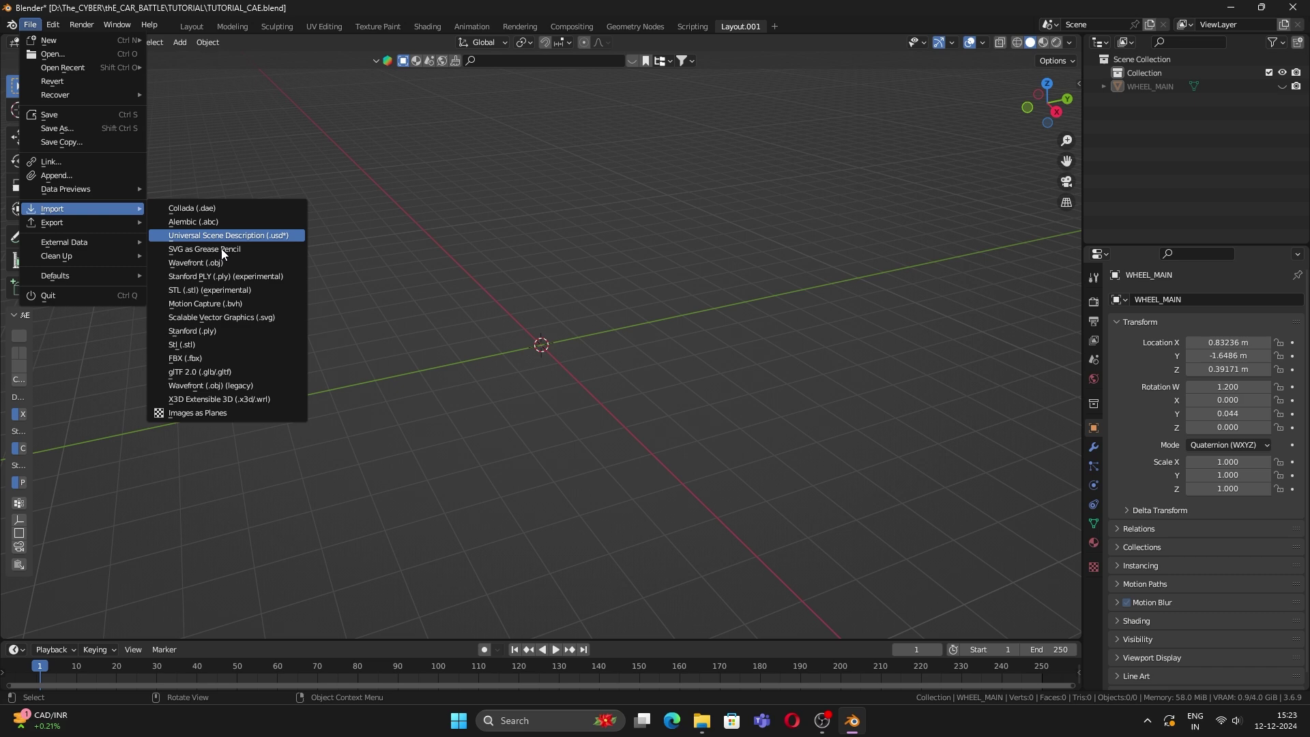
{"action": "left_click", "coordinate": [195, 362]}
{"action": "double_click", "coordinate": [500, 266]}
{"action": "key", "text": "Escape"}
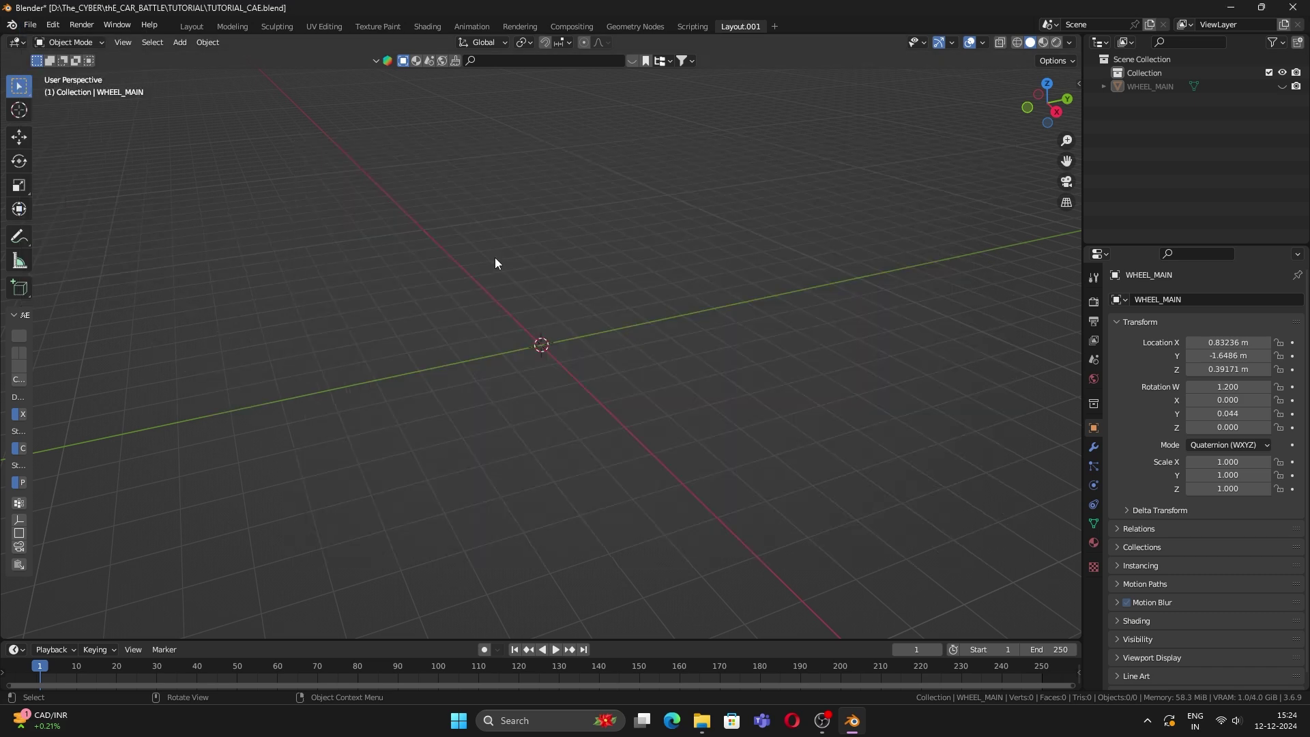
Step: Examine the imported car from several angles, including the right orthographic view, to check its placement and orientation
{"action": "middle_click_drag", "start_coordinate": [772, 318], "coordinate": [897, 284]}
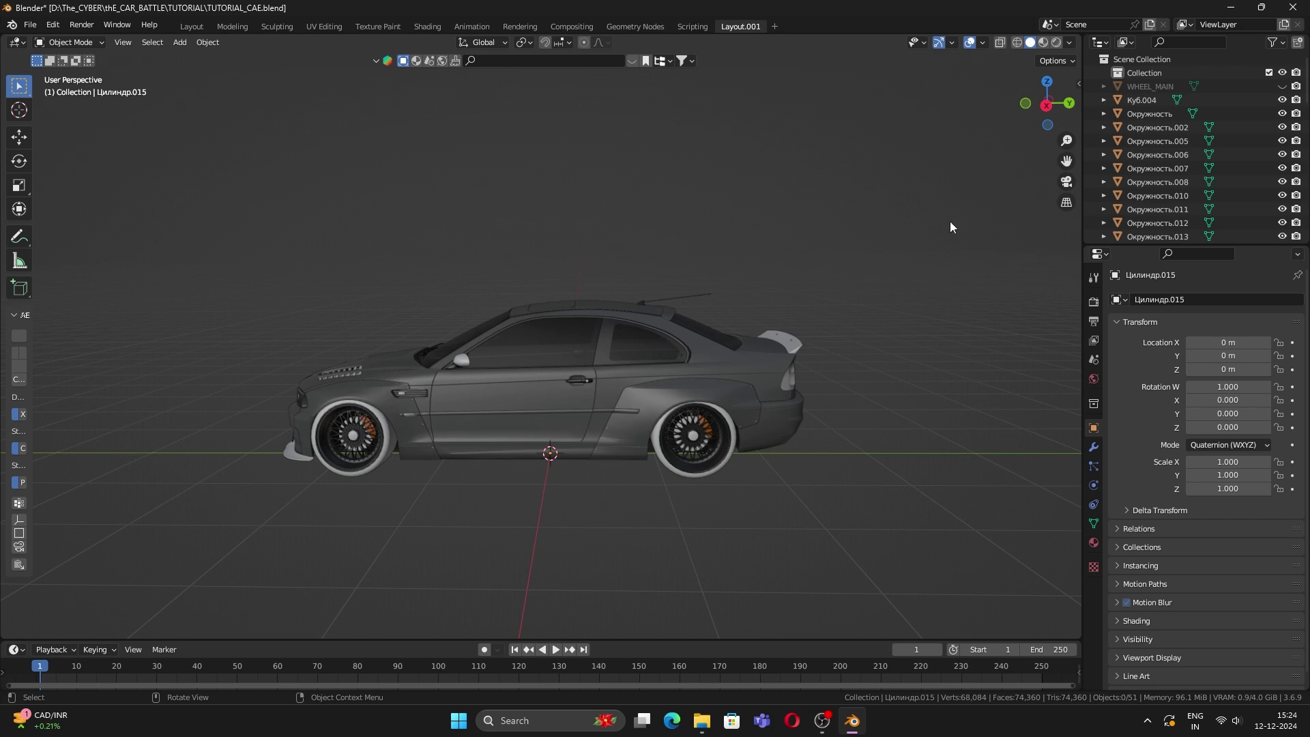
{"action": "middle_click_drag", "start_coordinate": [822, 391], "coordinate": [653, 370]}
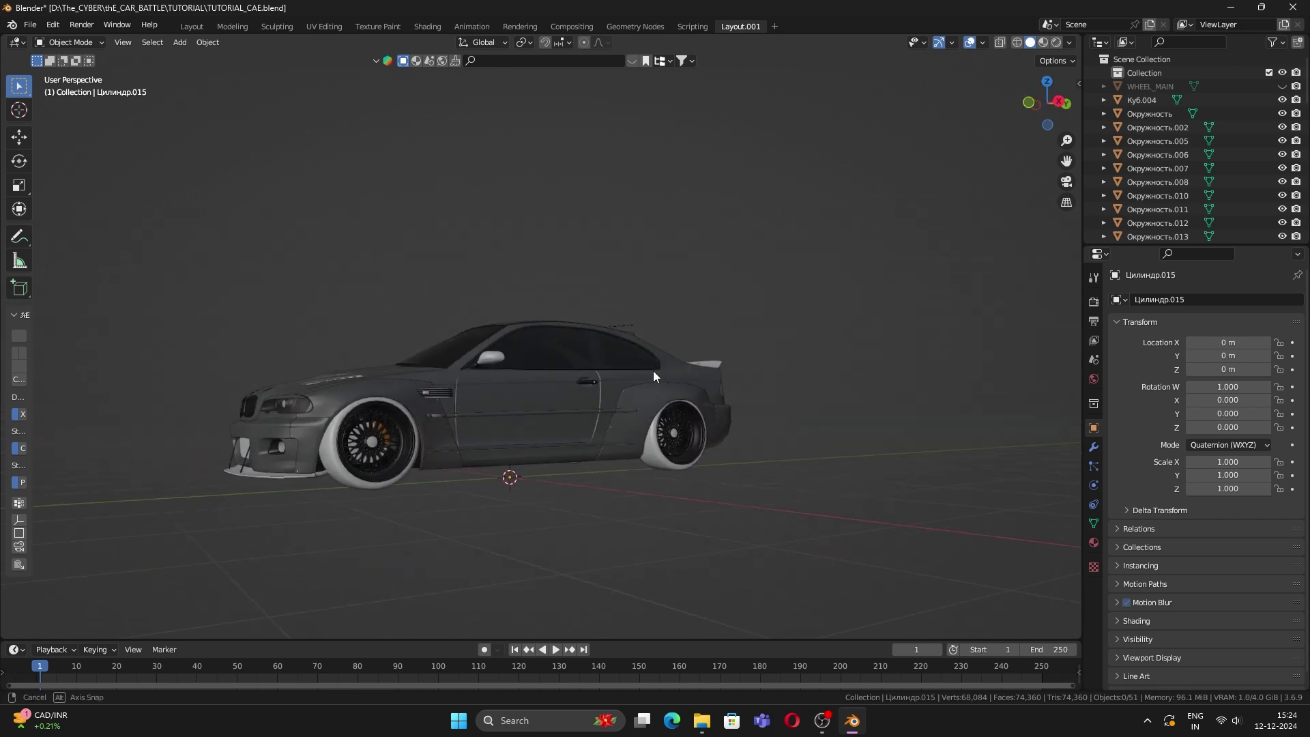
{"action": "key", "text": "KP_3"}
{"action": "left_click", "coordinate": [739, 284]}
{"action": "left_click", "coordinate": [739, 283]}
{"action": "middle_click_drag", "start_coordinate": [529, 415], "coordinate": [674, 343]}
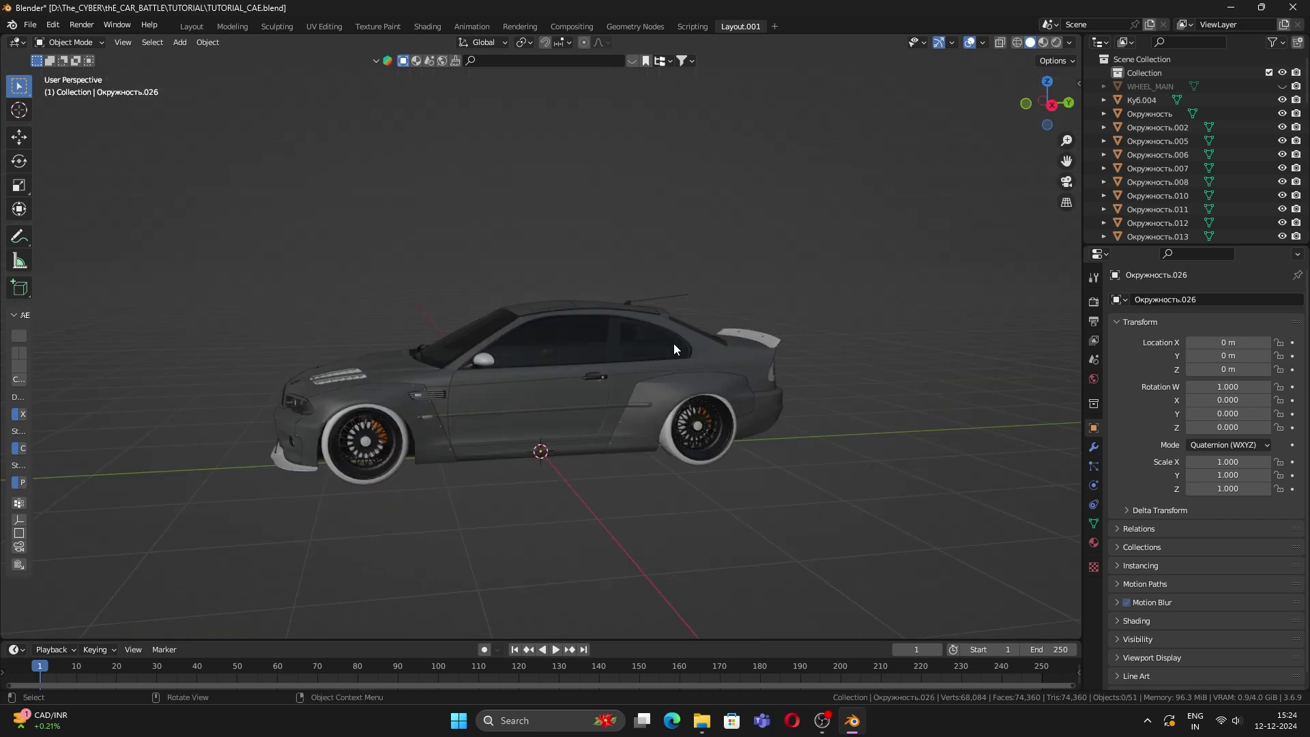
{"action": "left_click", "coordinate": [1052, 104]}
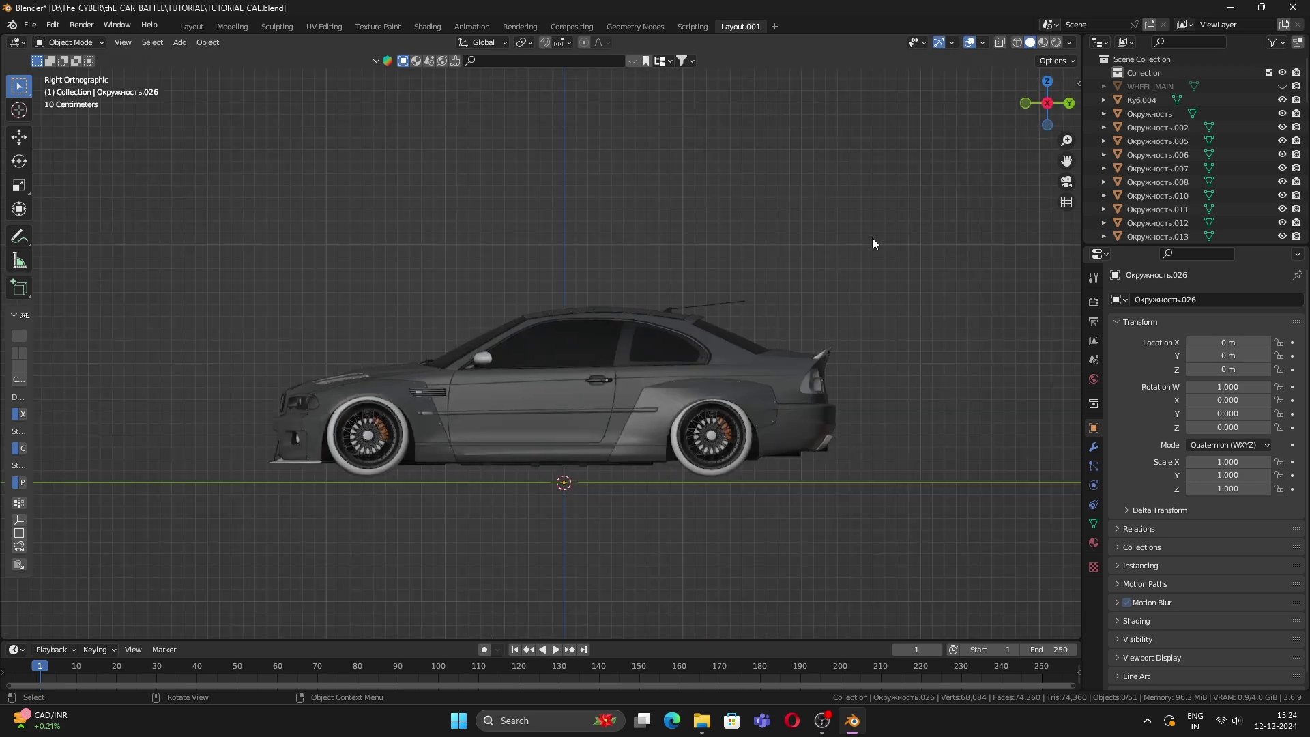
{"action": "middle_click_drag", "start_coordinate": [571, 374], "coordinate": [442, 432]}
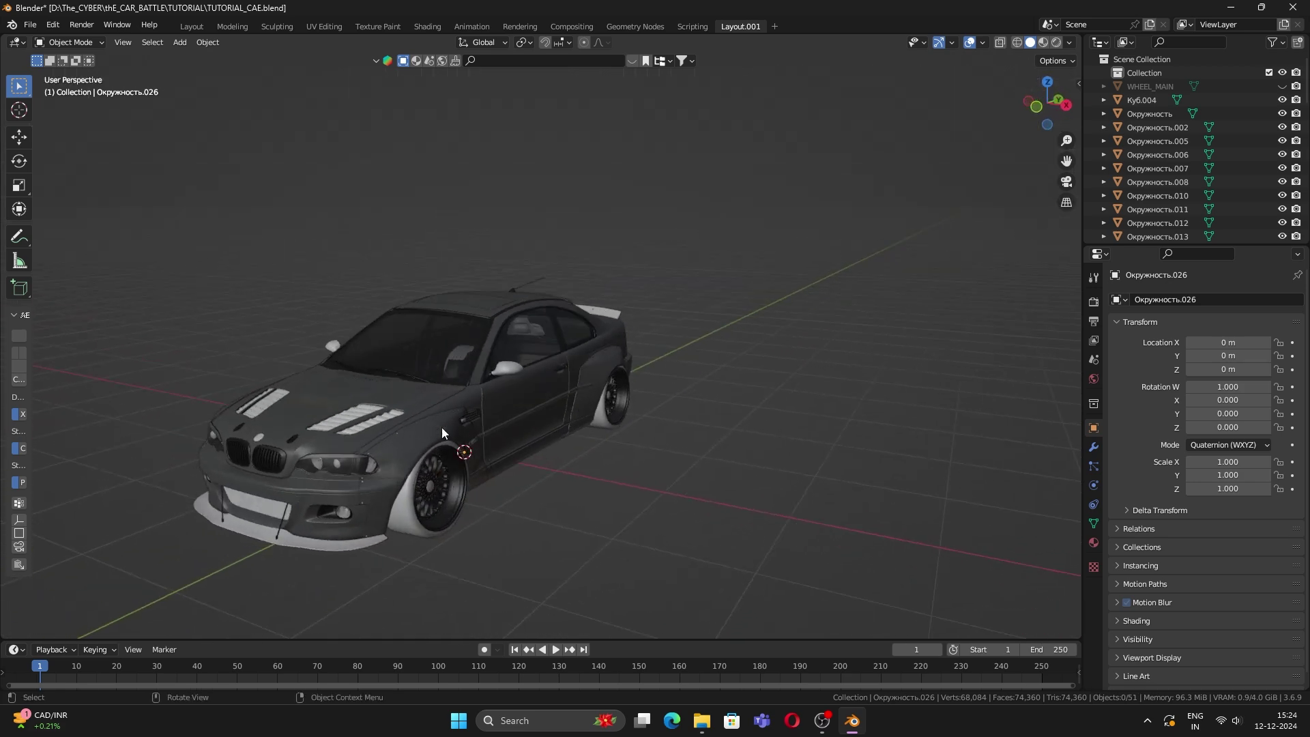
{"action": "left_click", "coordinate": [434, 470]}
{"action": "key", "text": "g"}
{"action": "key", "text": "Escape"}
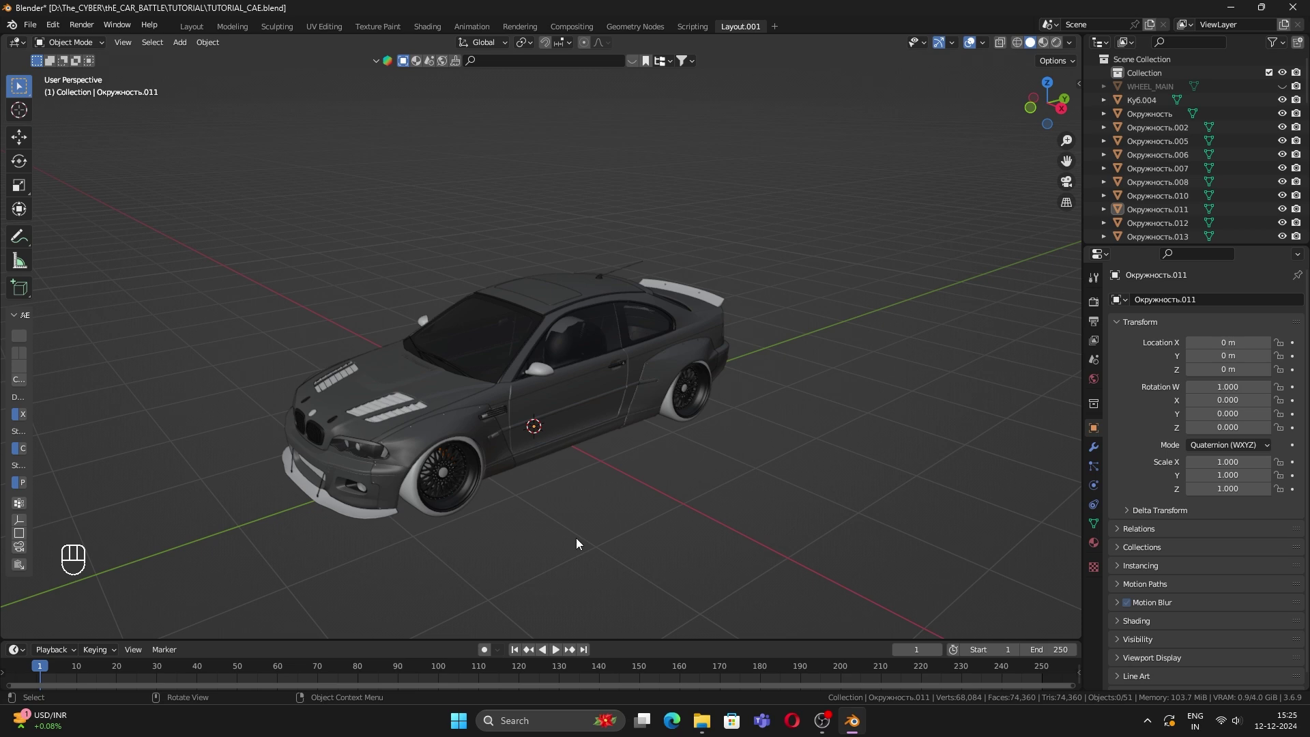
Step: Try hiding and then moving the front wheels' rim object separately from the car, undoing each change
{"action": "left_click", "coordinate": [461, 492]}
{"action": "key", "text": "h"}
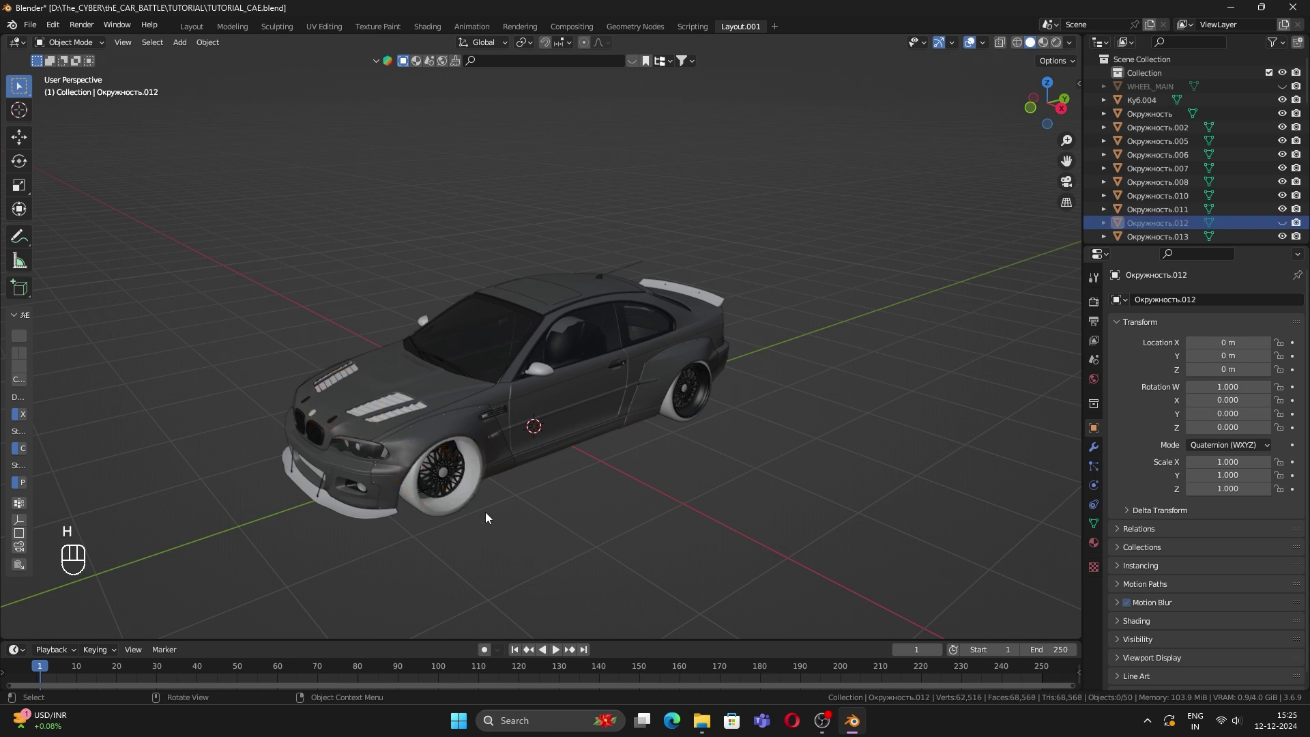
{"action": "key", "text": "ctrl+z"}
{"action": "key", "text": "g"}
{"action": "left_click", "coordinate": [565, 555]}
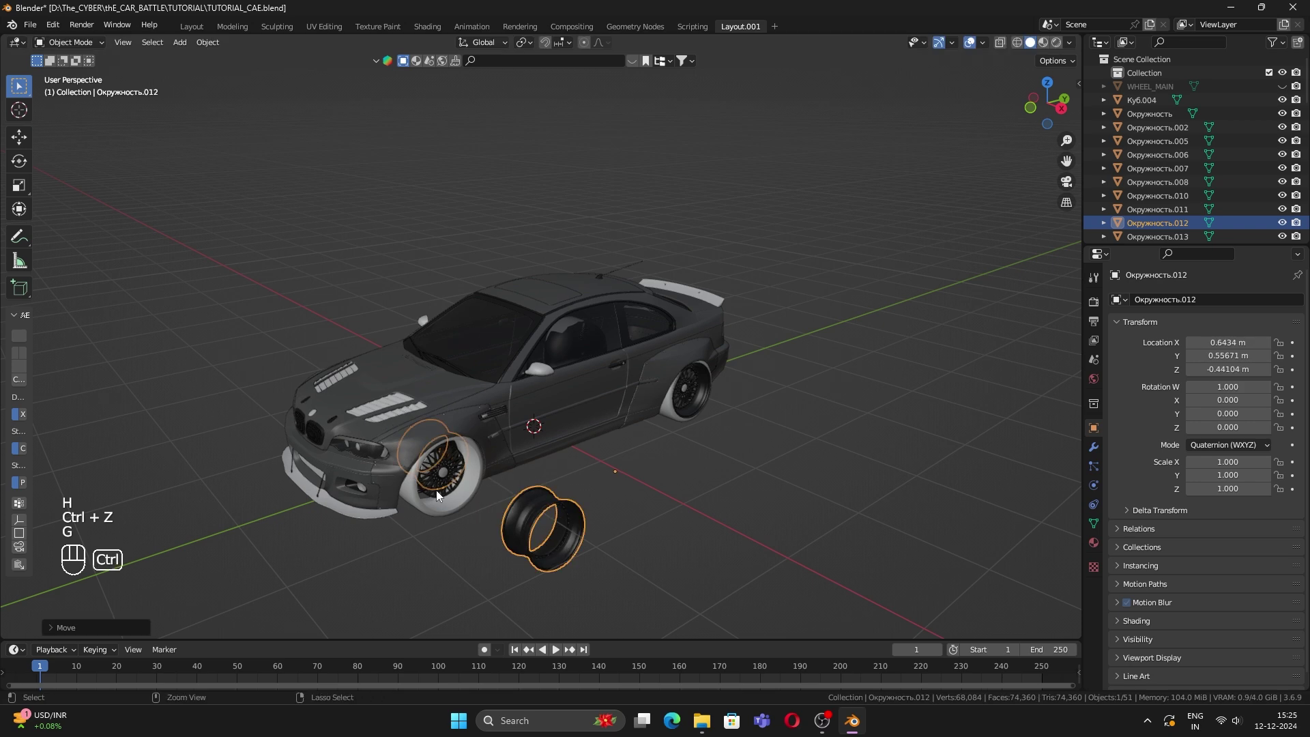
{"action": "key", "text": "ctrl+z"}
Step: Try to move the front tyre object away from the car and undo the move
{"action": "left_click", "coordinate": [411, 490]}
{"action": "key", "text": "g"}
{"action": "left_click", "coordinate": [503, 533]}
{"action": "key", "text": "ctrl+z"}
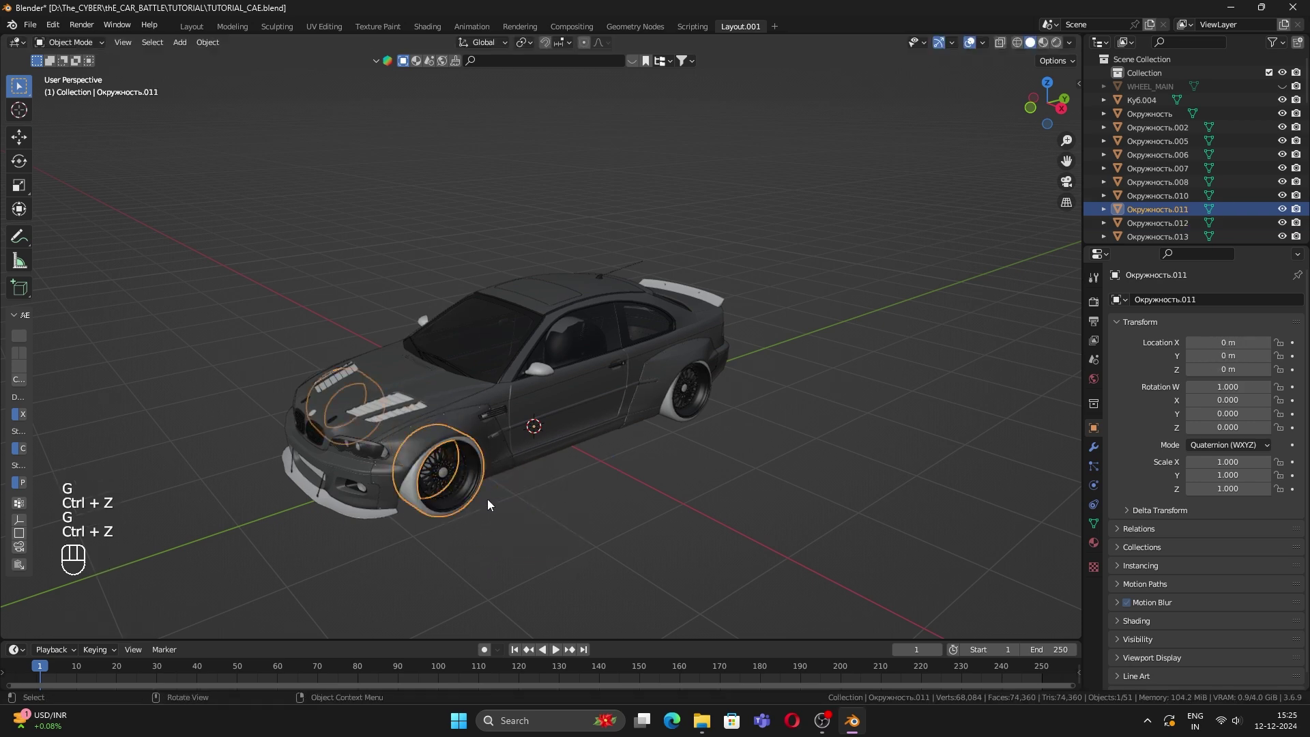
Step: Box-select the overlapping objects that make up the front wheel, including tyre, rim and hub parts
{"action": "left_click", "coordinate": [480, 532]}
{"action": "scroll", "coordinate": [480, 532], "scroll_direction": "up", "scroll_amount": 3}
{"action": "middle_click_drag", "start_coordinate": [481, 532], "coordinate": [501, 516]}
{"action": "scroll", "coordinate": [493, 473], "scroll_direction": "down", "scroll_amount": 2}
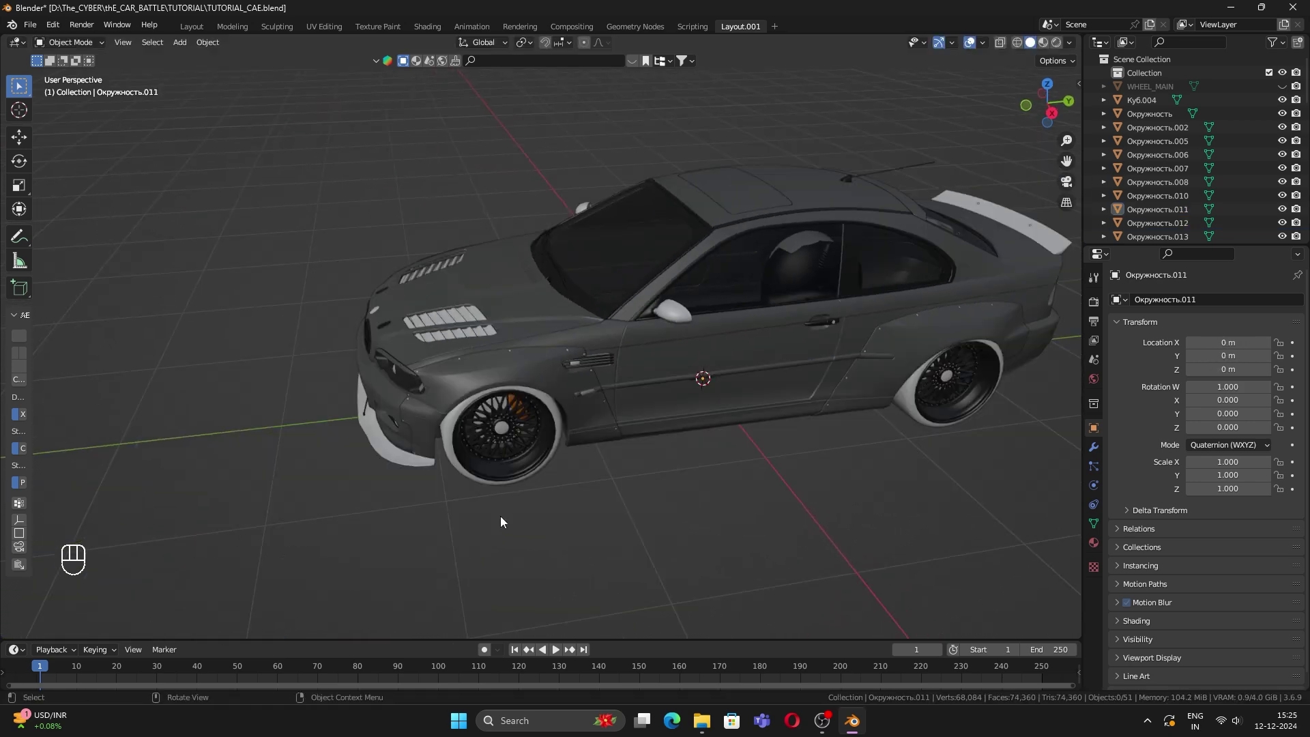
{"action": "left_click_drag", "start_coordinate": [538, 541], "coordinate": [476, 437]}
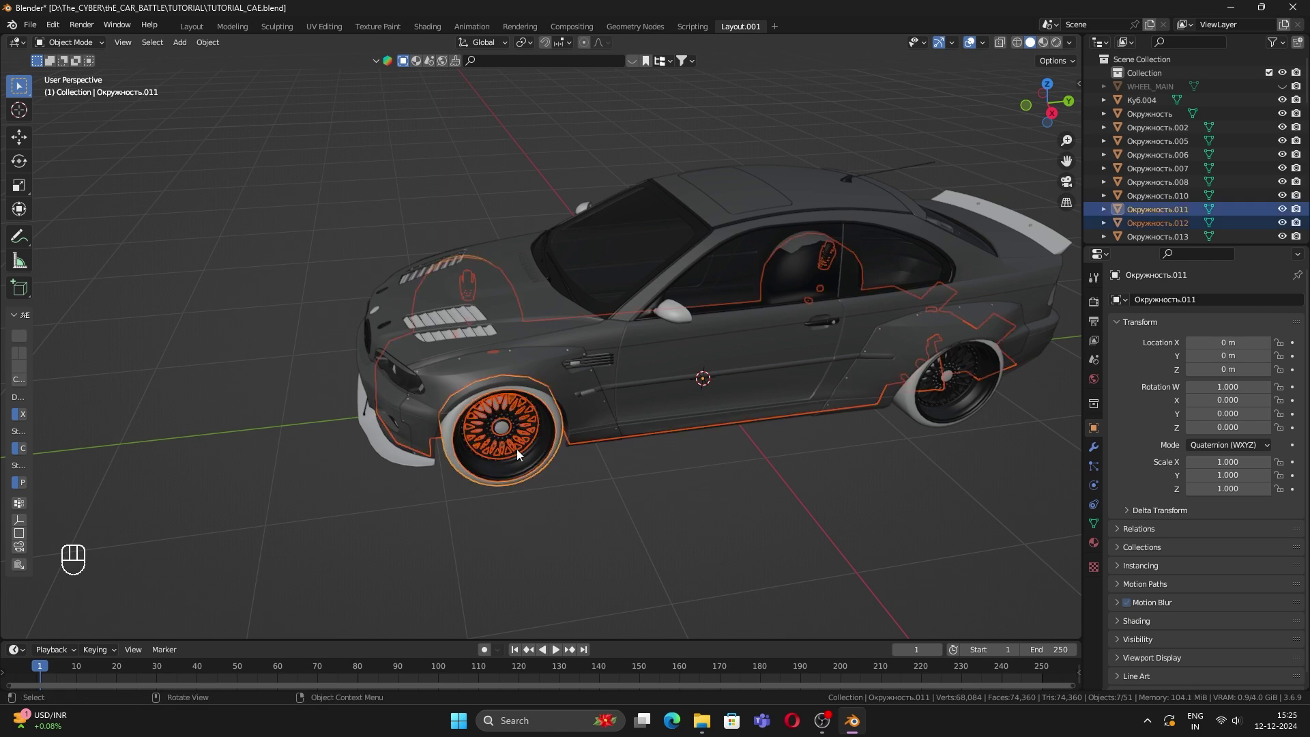
{"action": "scroll", "coordinate": [521, 457], "scroll_direction": "up", "scroll_amount": 3}
{"action": "scroll", "coordinate": [683, 352], "scroll_direction": "down", "scroll_amount": 2}
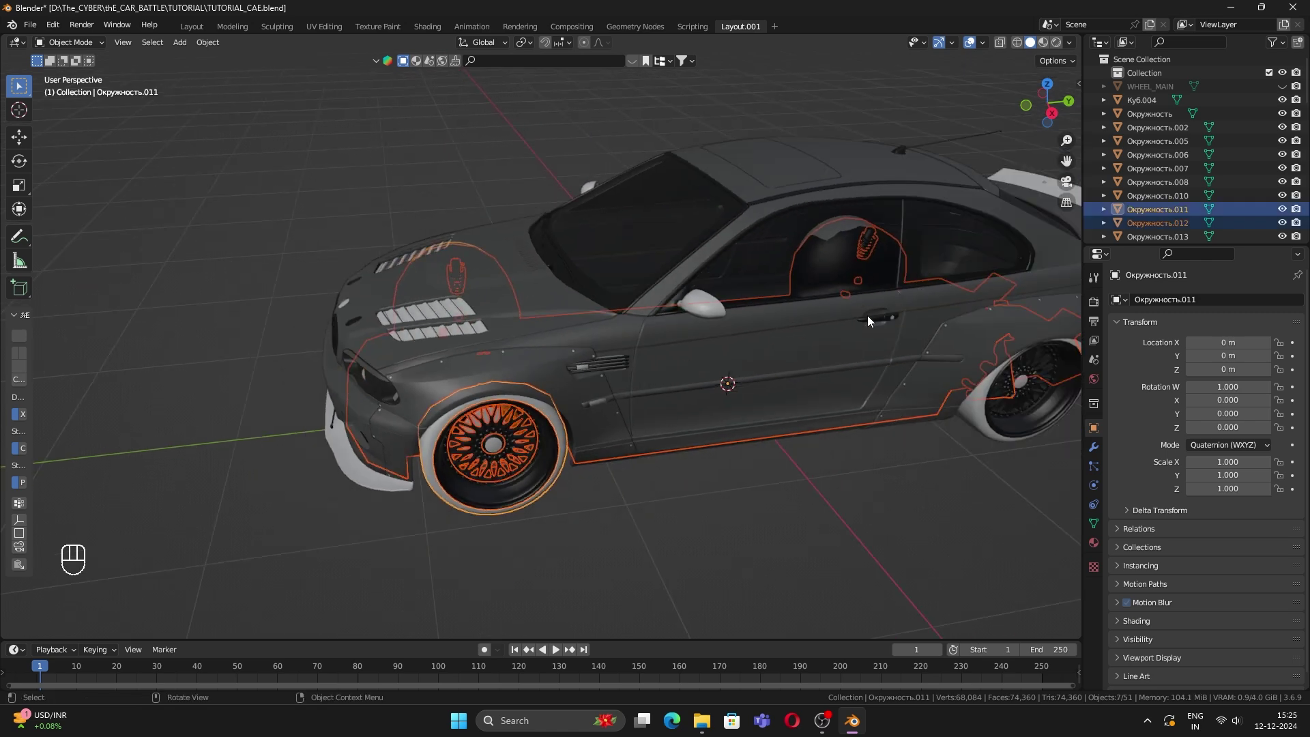
Step: Remove the car's underbody from the selection and isolate the remaining wheel and suspension parts in local view
{"action": "middle_click_drag", "start_coordinate": [797, 451], "coordinate": [744, 355]}
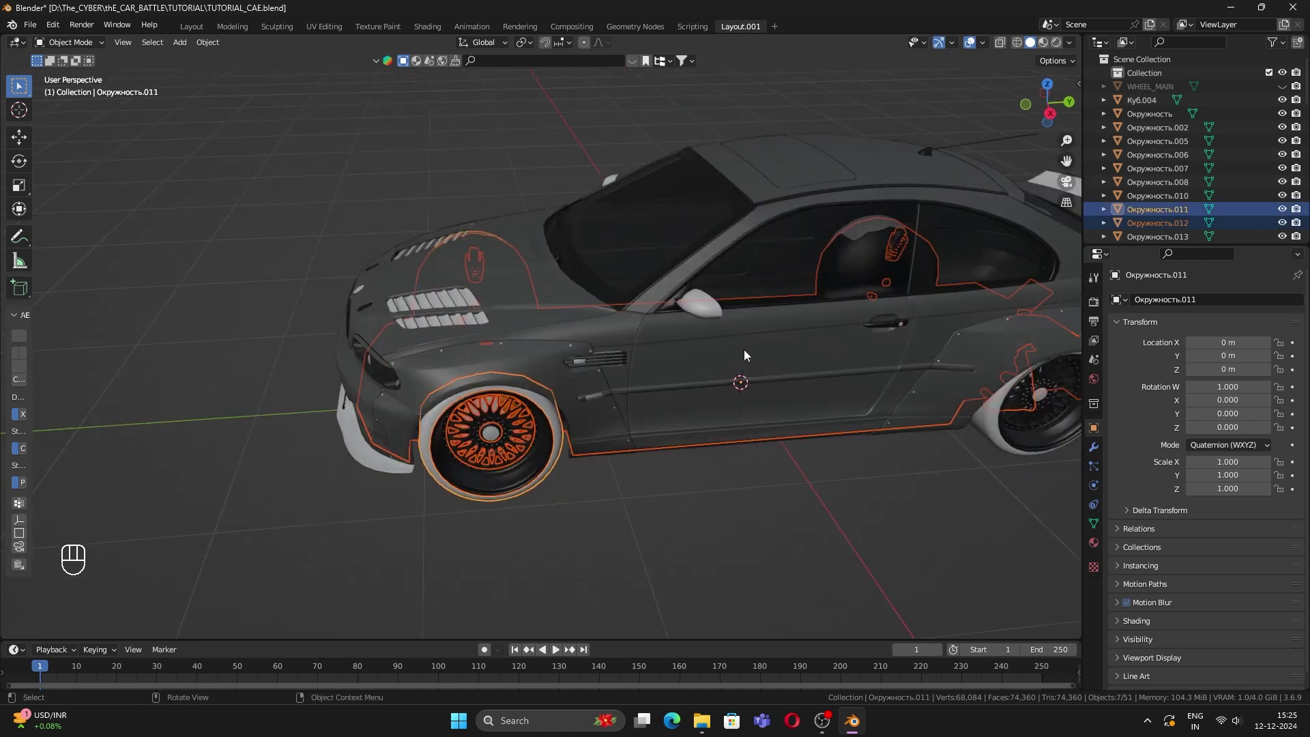
{"action": "key", "text": "ctrl"}
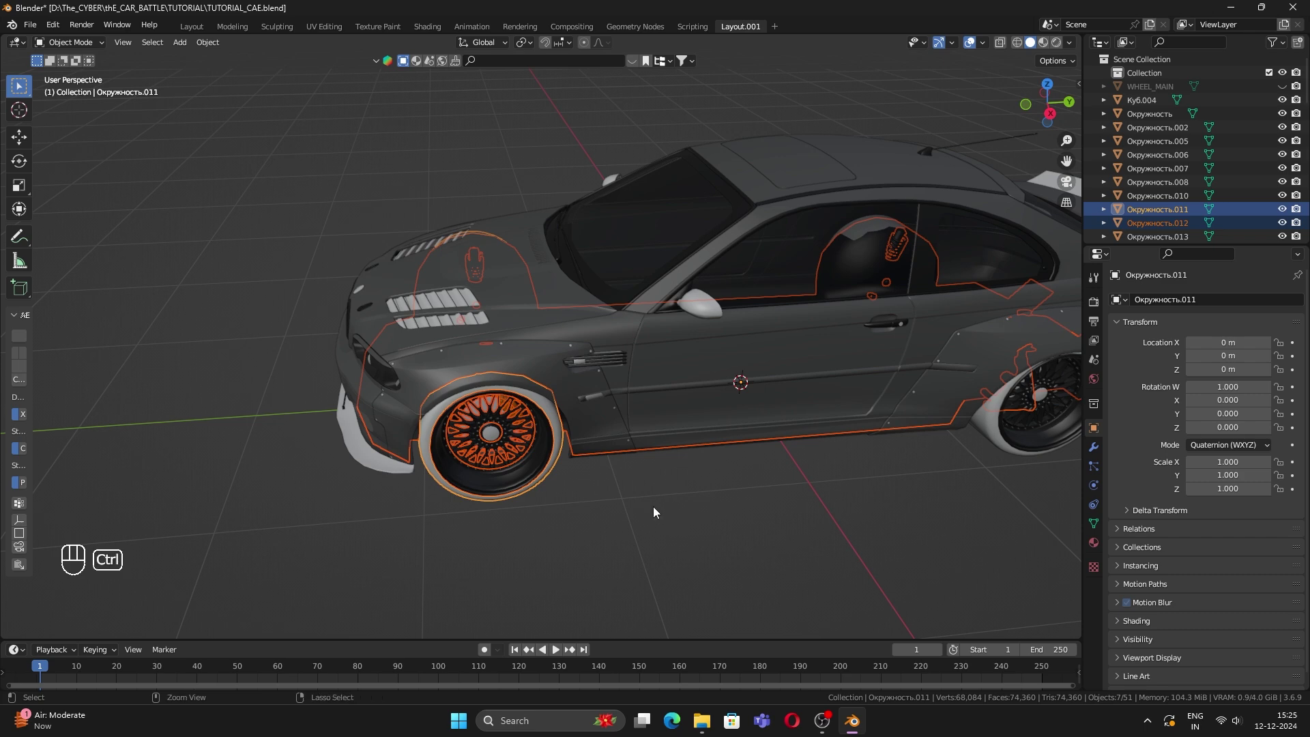
{"action": "left_click_drag", "start_coordinate": [653, 507], "coordinate": [722, 409], "text": "ctrl"}
{"action": "middle_click_drag", "start_coordinate": [670, 419], "coordinate": [583, 439]}
{"action": "key", "text": "slash"}
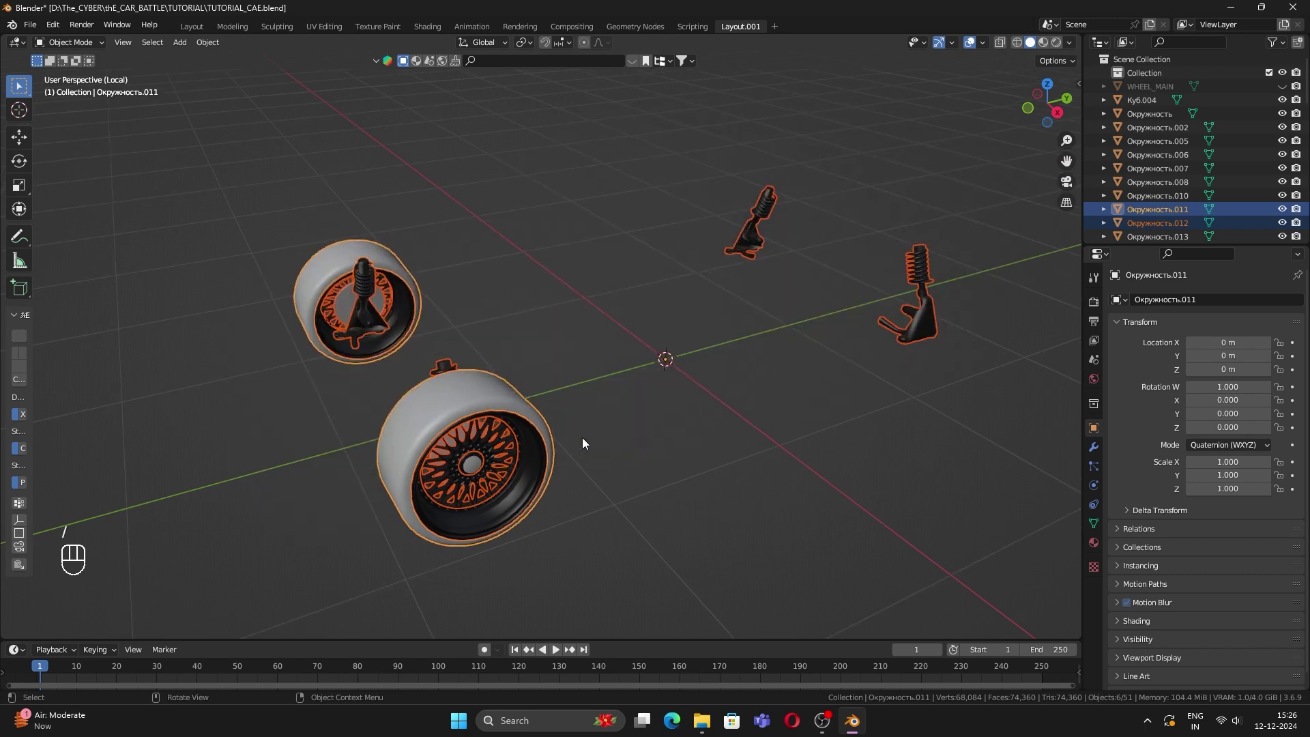
{"action": "scroll", "coordinate": [476, 432], "scroll_direction": "up", "scroll_amount": 3}
{"action": "scroll", "coordinate": [582, 371], "scroll_direction": "down", "scroll_amount": 3}
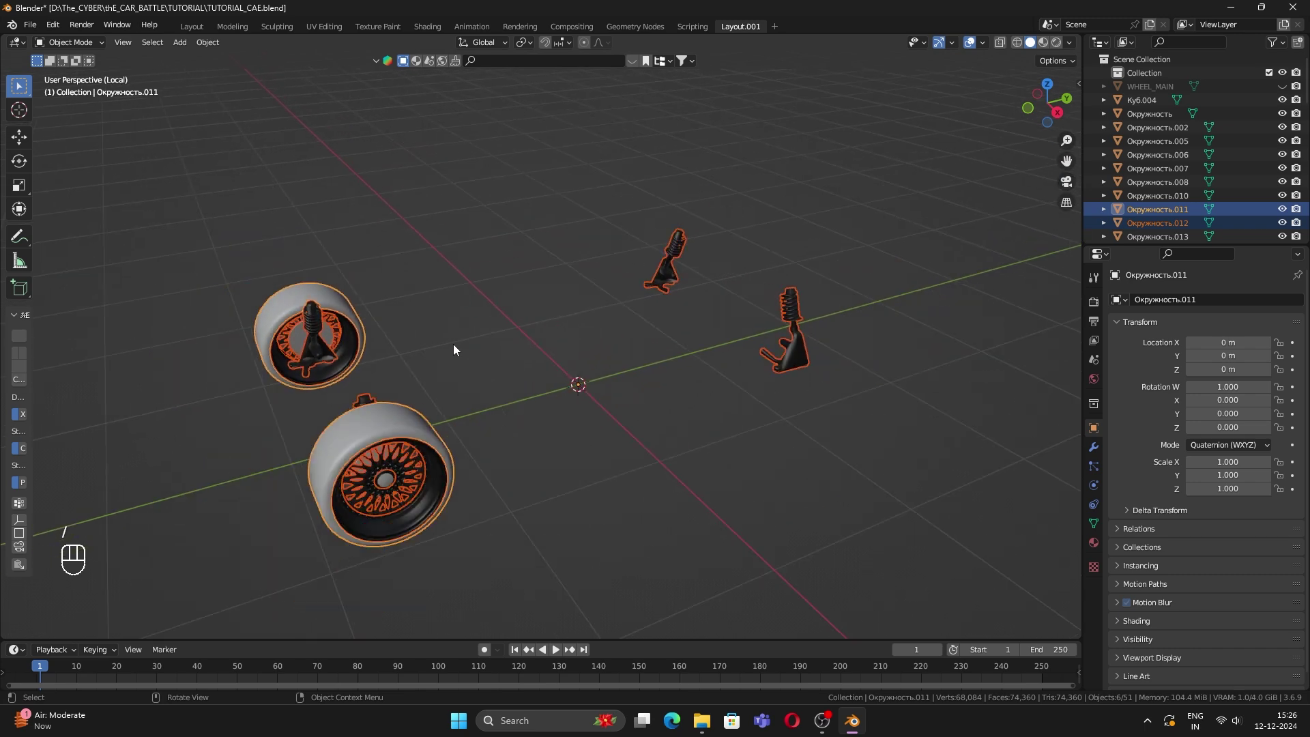
Step: Select the suspension parts object and hide it so only the two front wheels remain in view
{"action": "left_click", "coordinate": [454, 344]}
{"action": "middle_click_drag", "start_coordinate": [453, 344], "coordinate": [526, 372]}
{"action": "scroll", "coordinate": [526, 372], "scroll_direction": "up", "scroll_amount": 2}
{"action": "scroll", "coordinate": [526, 373], "scroll_direction": "down", "scroll_amount": 2}
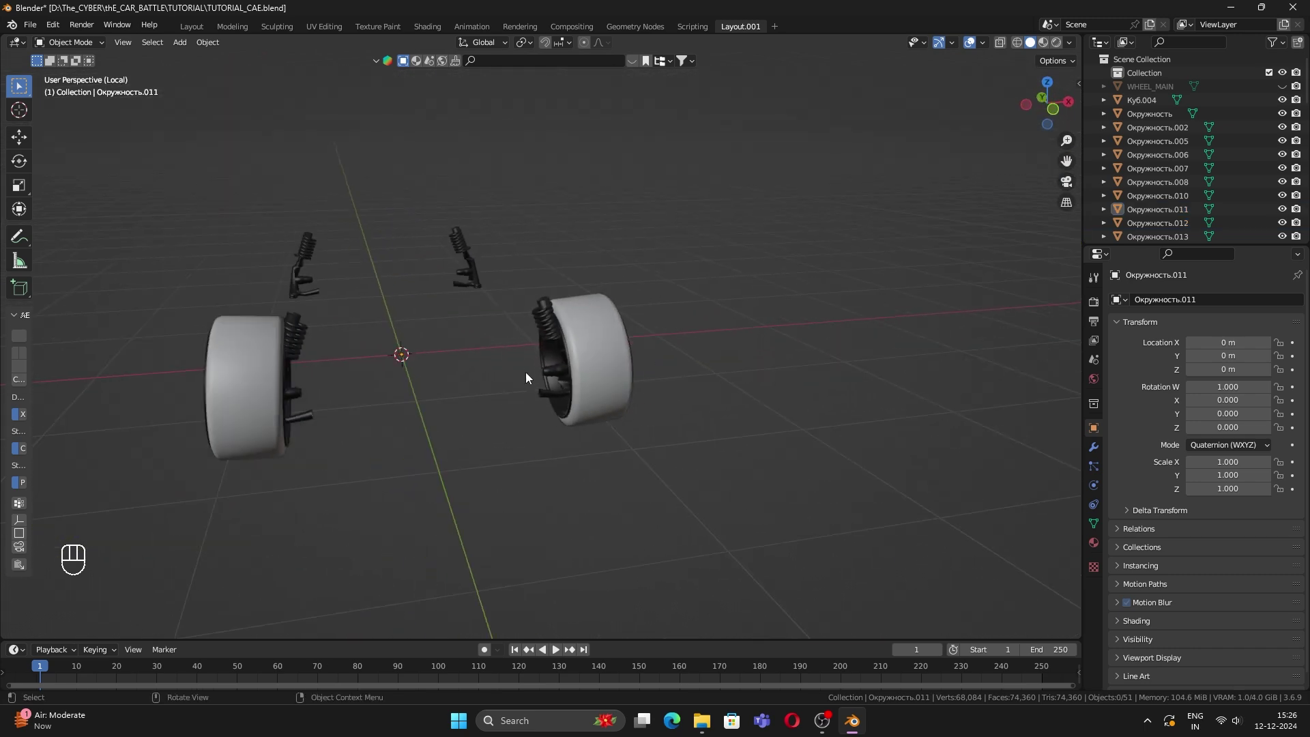
{"action": "left_click", "coordinate": [474, 259]}
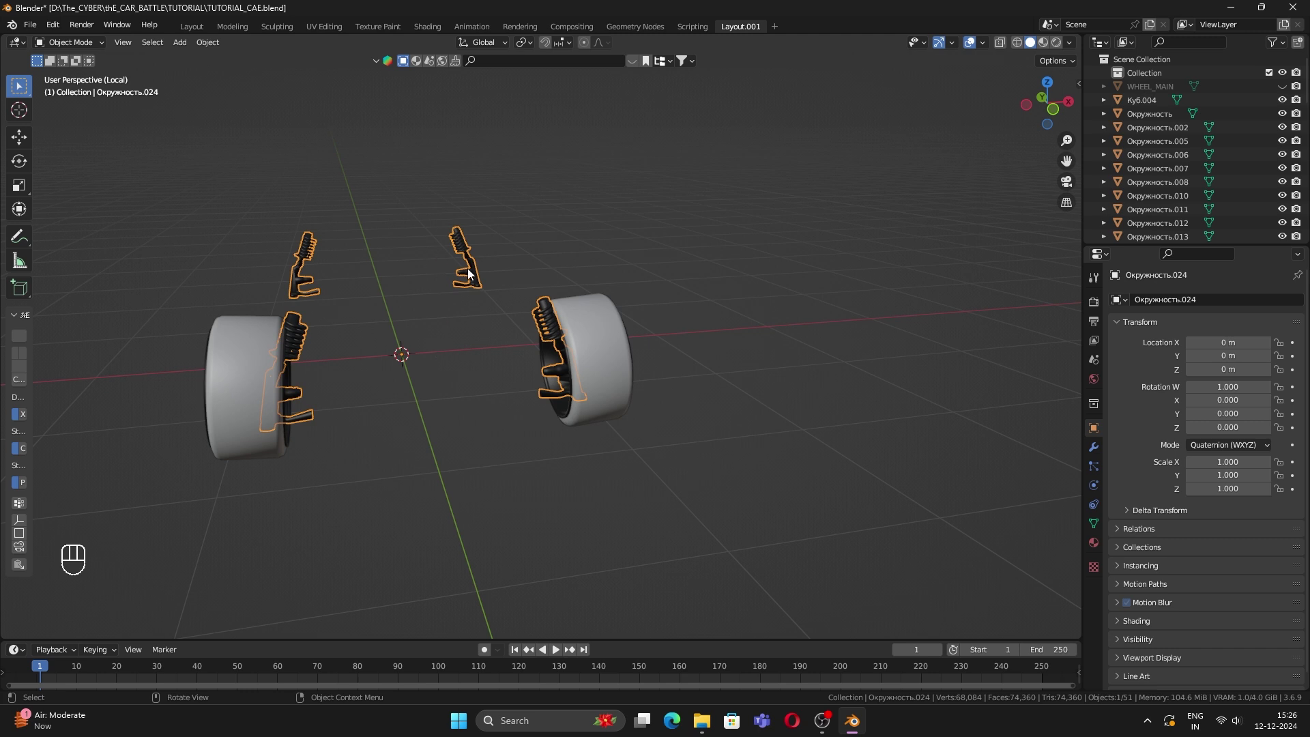
{"action": "middle_click_drag", "start_coordinate": [468, 284], "coordinate": [711, 243]}
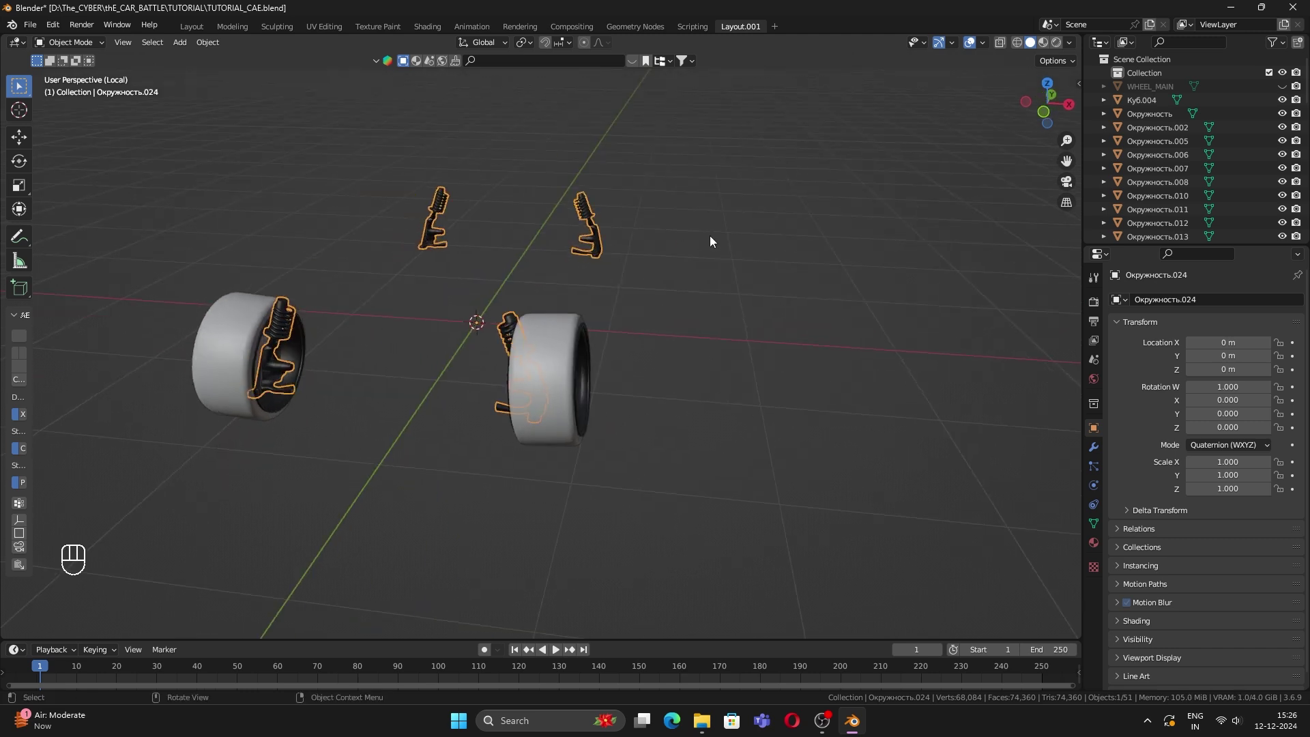
{"action": "scroll", "coordinate": [1130, 172], "scroll_direction": "down", "scroll_amount": 6}
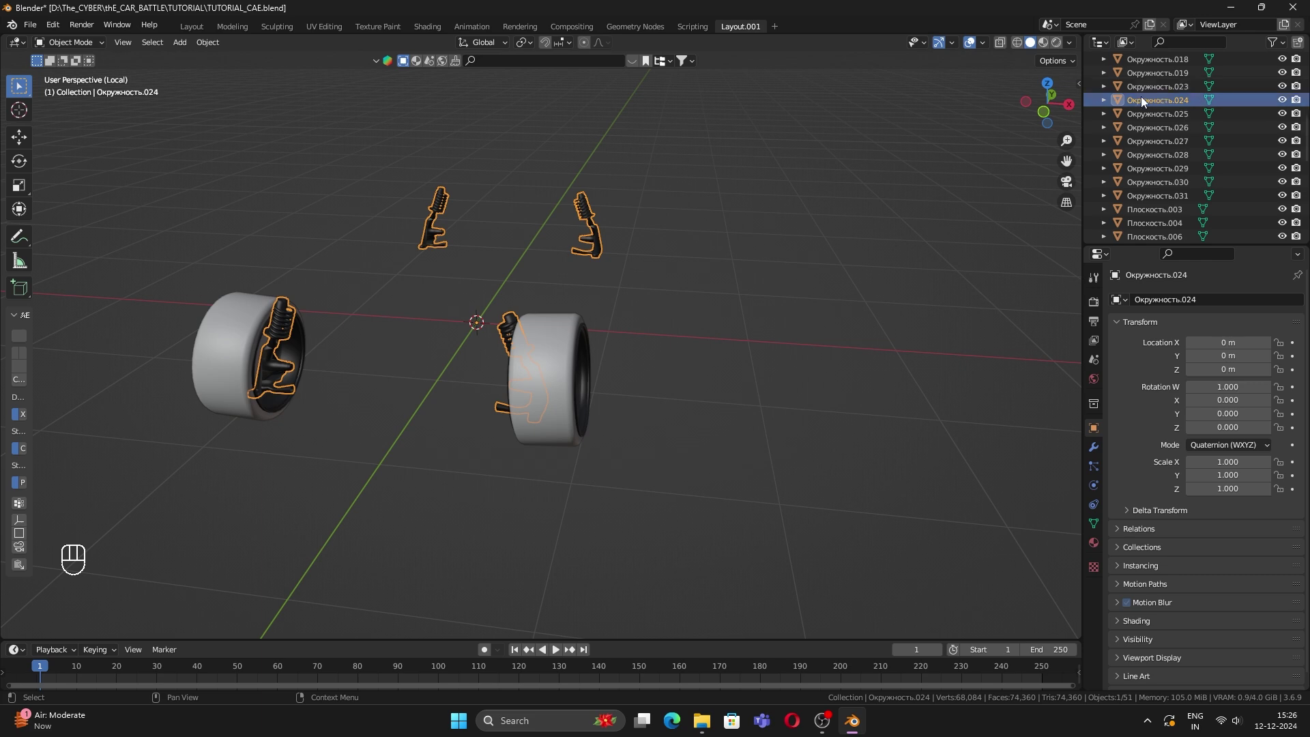
{"action": "left_click", "coordinate": [1209, 100]}
{"action": "left_click", "coordinate": [1282, 99]}
Step: Select all parts of both front wheels and enter Edit Mode with X-ray display turned on
{"action": "middle_click_drag", "start_coordinate": [588, 373], "coordinate": [521, 403]}
{"action": "left_click", "coordinate": [515, 382]}
{"action": "left_click", "coordinate": [750, 243]}
{"action": "key", "text": "a"}
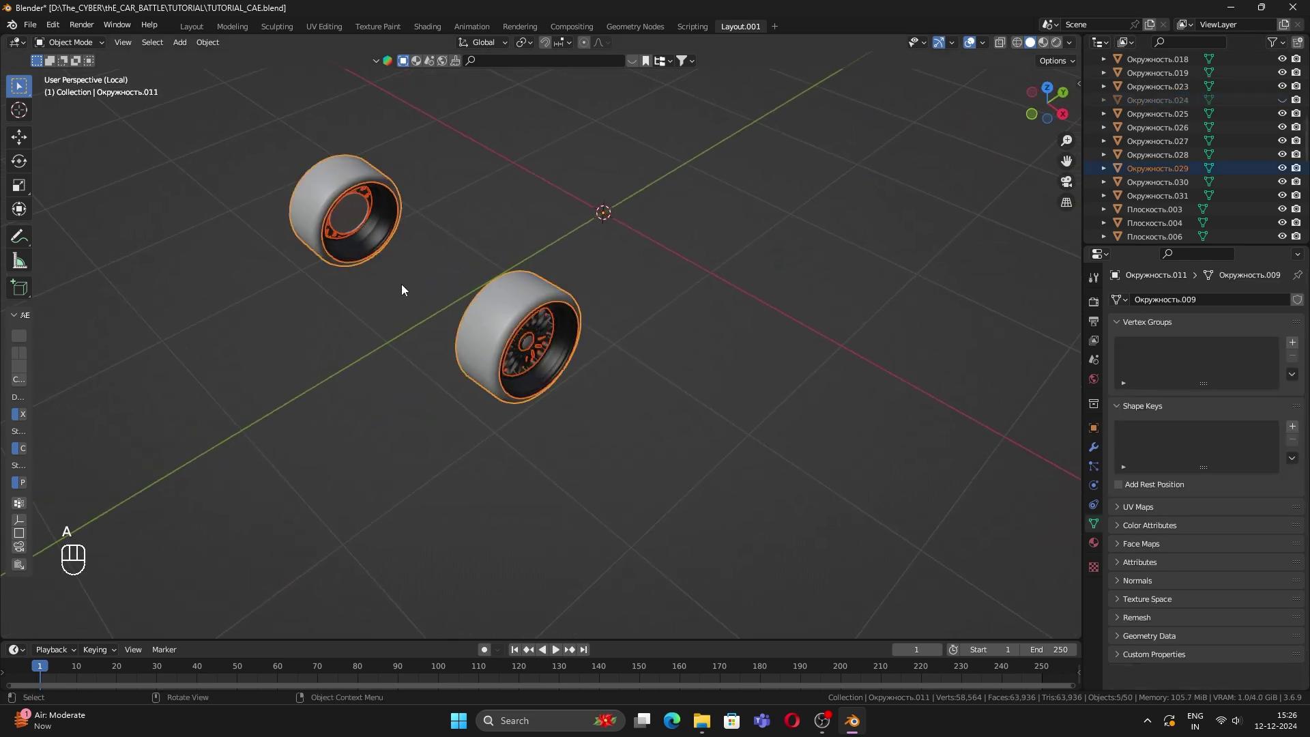
{"action": "middle_click_drag", "start_coordinate": [403, 289], "coordinate": [457, 202]}
{"action": "key", "text": "Tab"}
{"action": "left_click", "coordinate": [600, 325]}
{"action": "left_click", "coordinate": [999, 43]}
Step: Try separating the geometry of the wheel on the positive X side by selection, and undo the separation
{"action": "left_click_drag", "start_coordinate": [439, 211], "coordinate": [608, 434]}
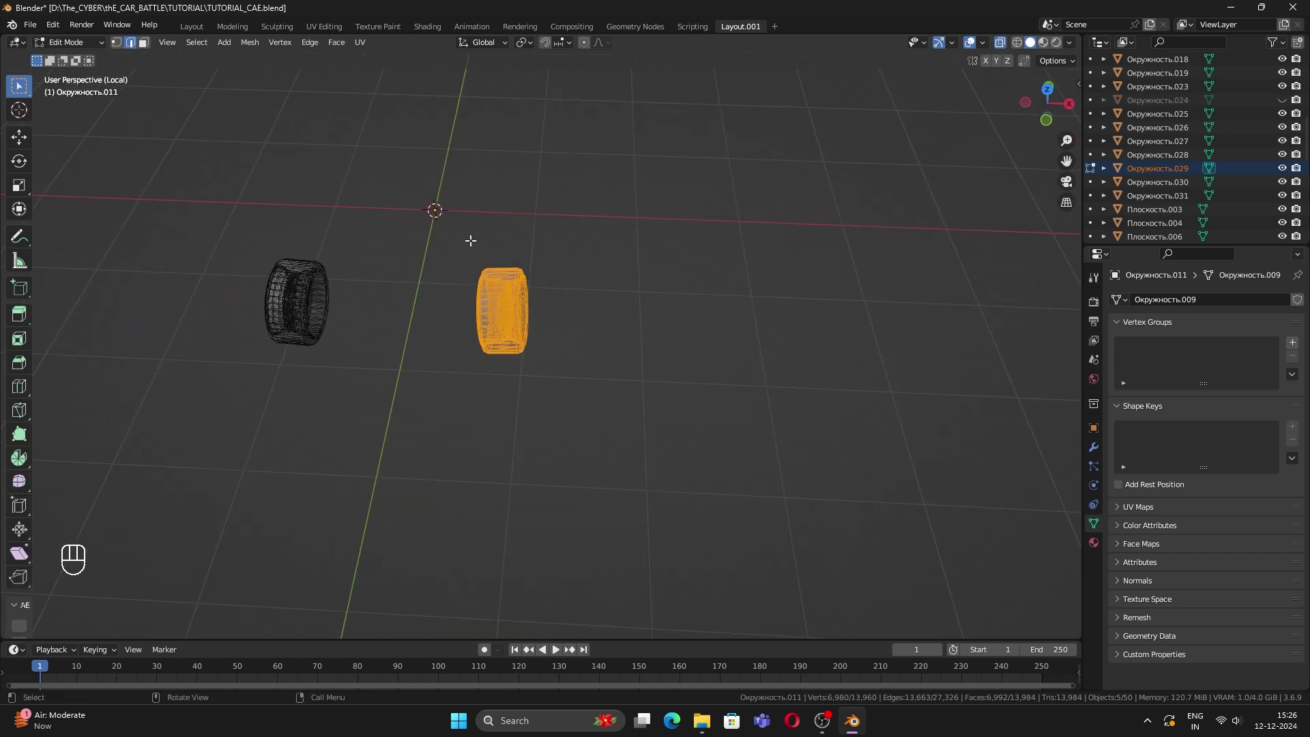
{"action": "key", "text": "p"}
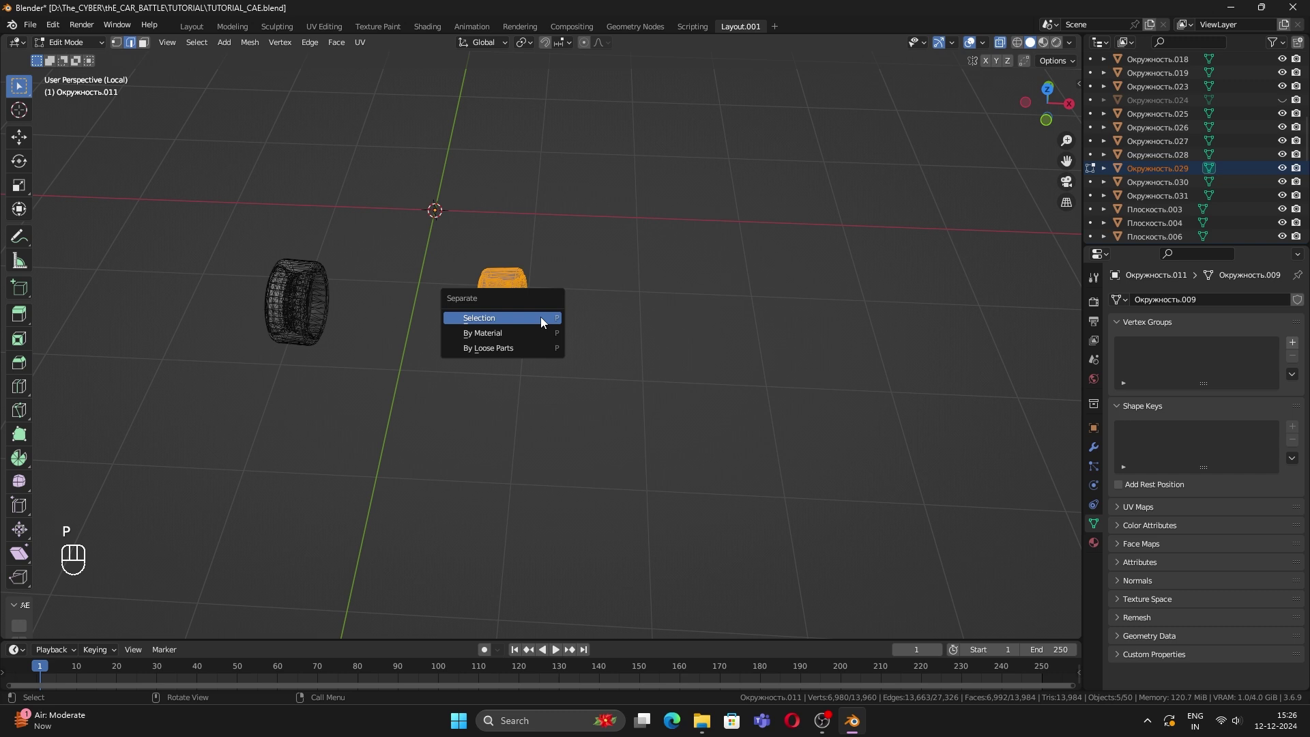
{"action": "left_click", "coordinate": [541, 321]}
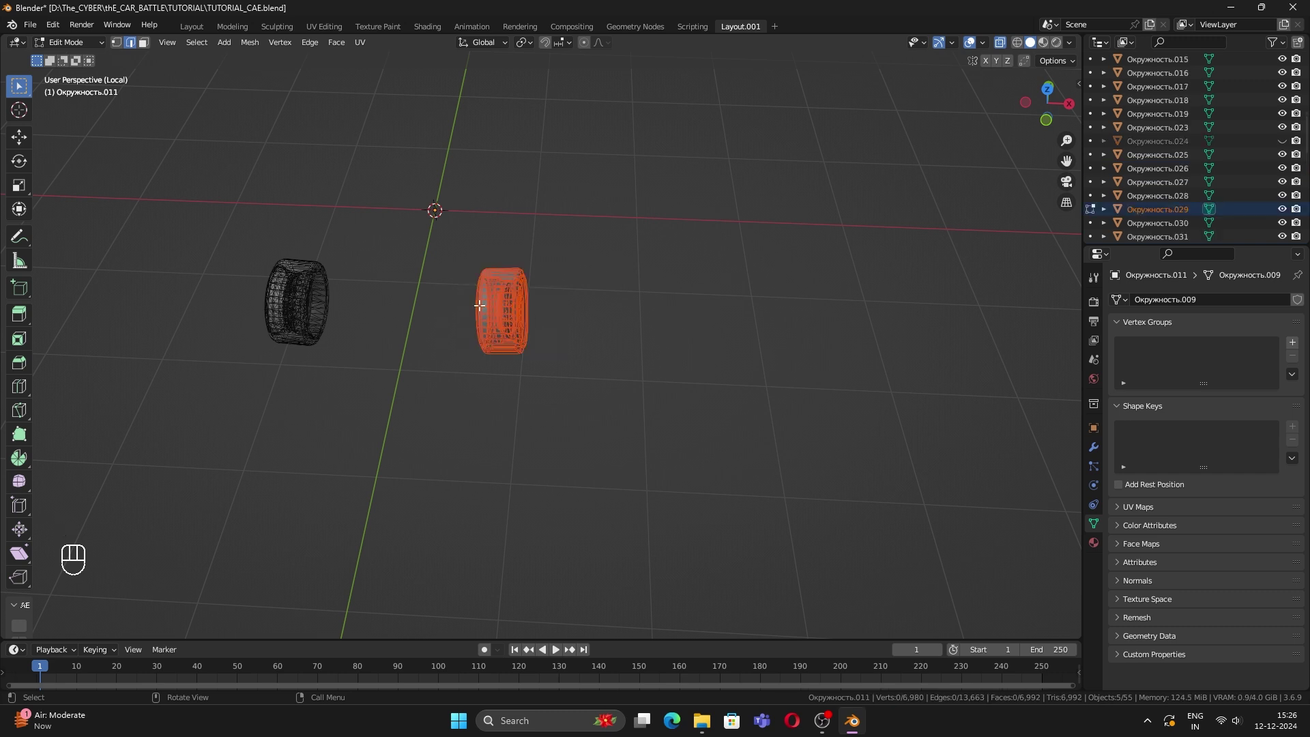
{"action": "left_click", "coordinate": [68, 43]}
{"action": "left_click", "coordinate": [63, 58]}
{"action": "key", "text": "ctrl+z"}
{"action": "key", "text": "ctrl+z"}
{"action": "key", "text": "ctrl+z"}
{"action": "key", "text": "ctrl+z"}
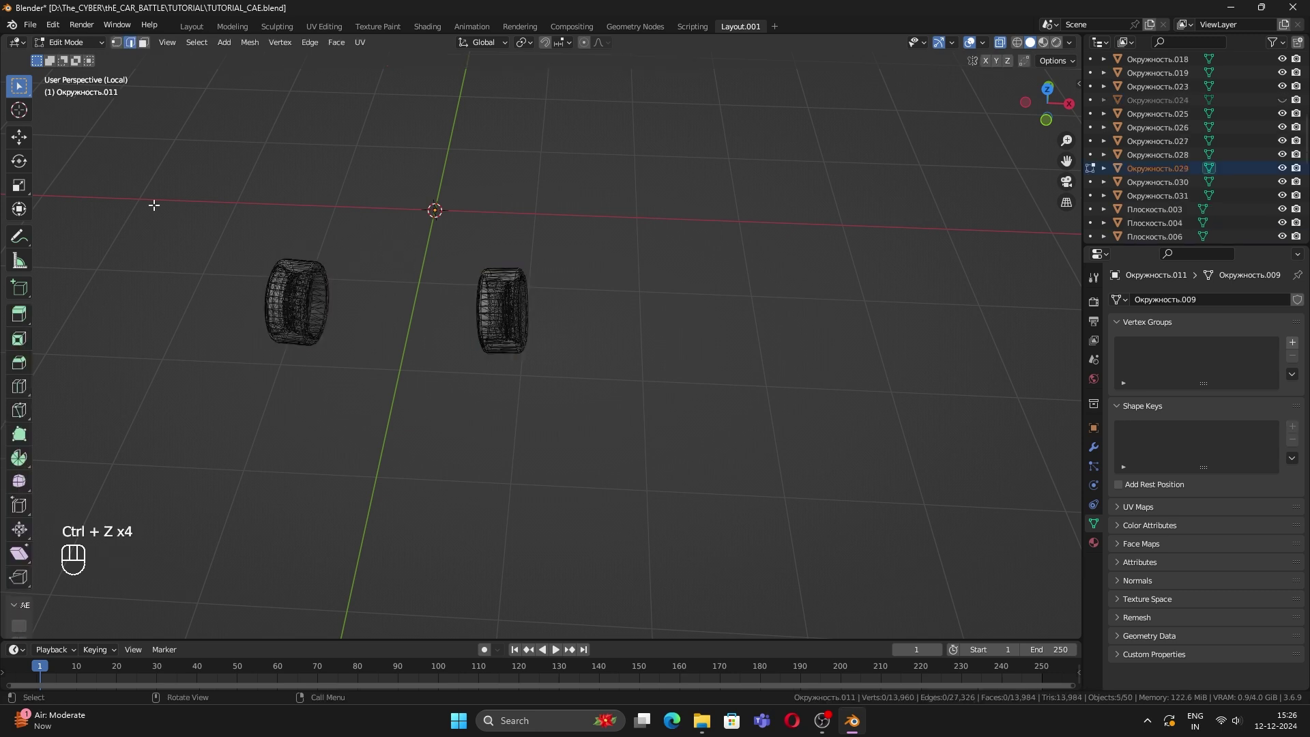
Step: Separate the geometry of the wheel on the positive X side by selection and return to Object Mode
{"action": "left_click_drag", "start_coordinate": [179, 193], "coordinate": [635, 410]}
{"action": "left_click_drag", "start_coordinate": [434, 478], "coordinate": [577, 198]}
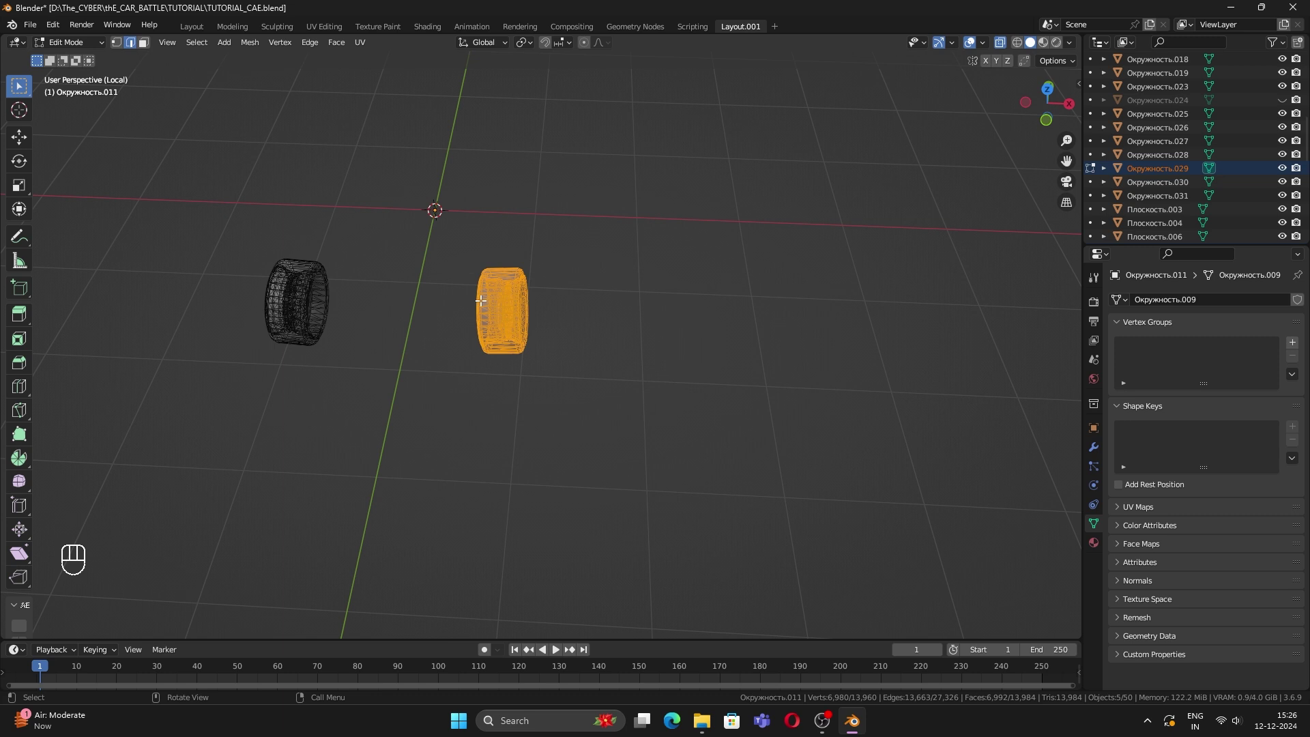
{"action": "key", "text": "p"}
{"action": "left_click", "coordinate": [481, 301]}
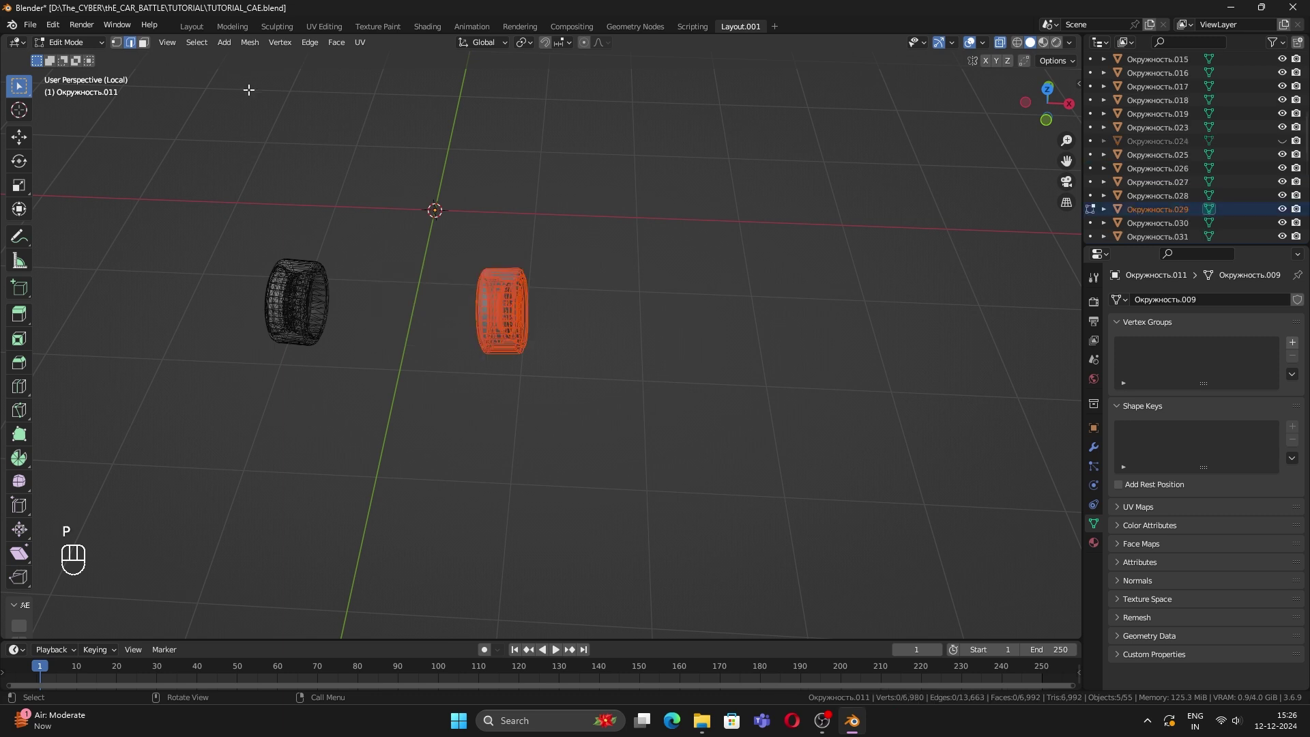
{"action": "left_click", "coordinate": [68, 43]}
{"action": "left_click", "coordinate": [64, 48]}
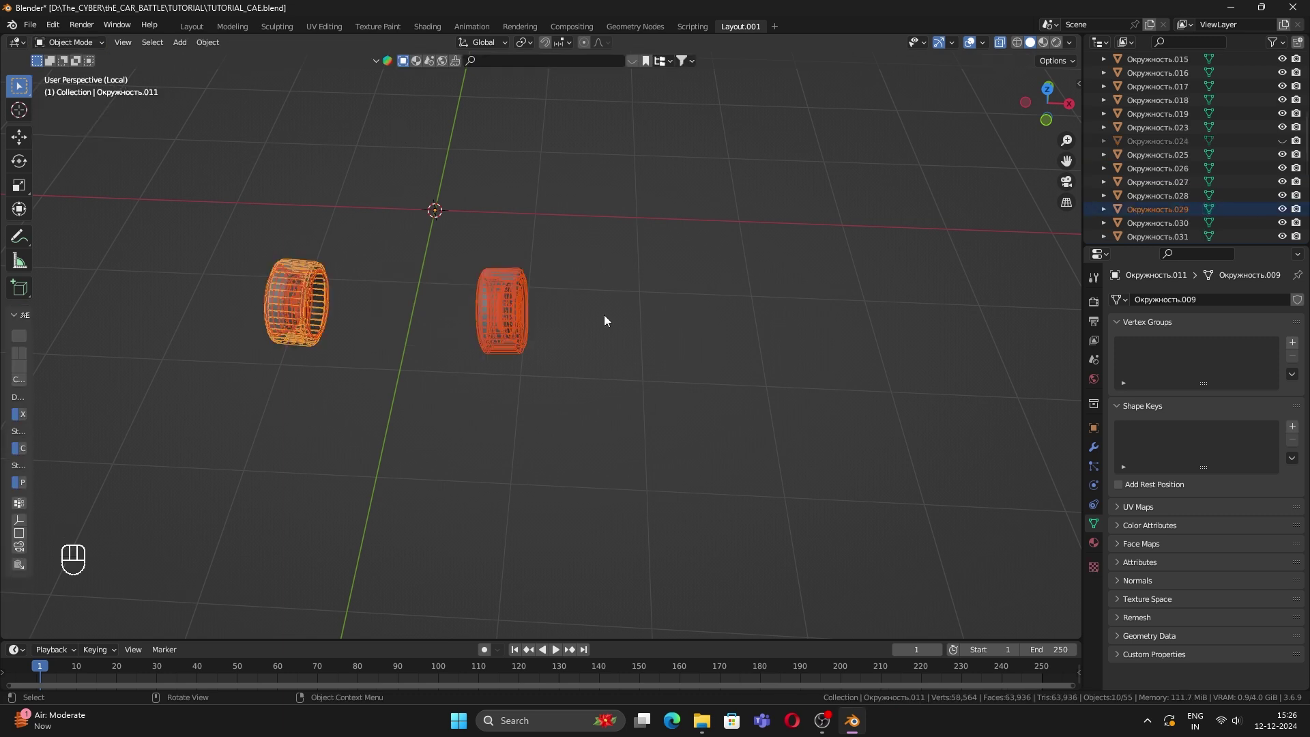
Step: Delete all parts of the wheel on the negative X side and turn X-ray display off
{"action": "left_click", "coordinate": [536, 201]}
{"action": "left_click_drag", "start_coordinate": [417, 201], "coordinate": [216, 387]}
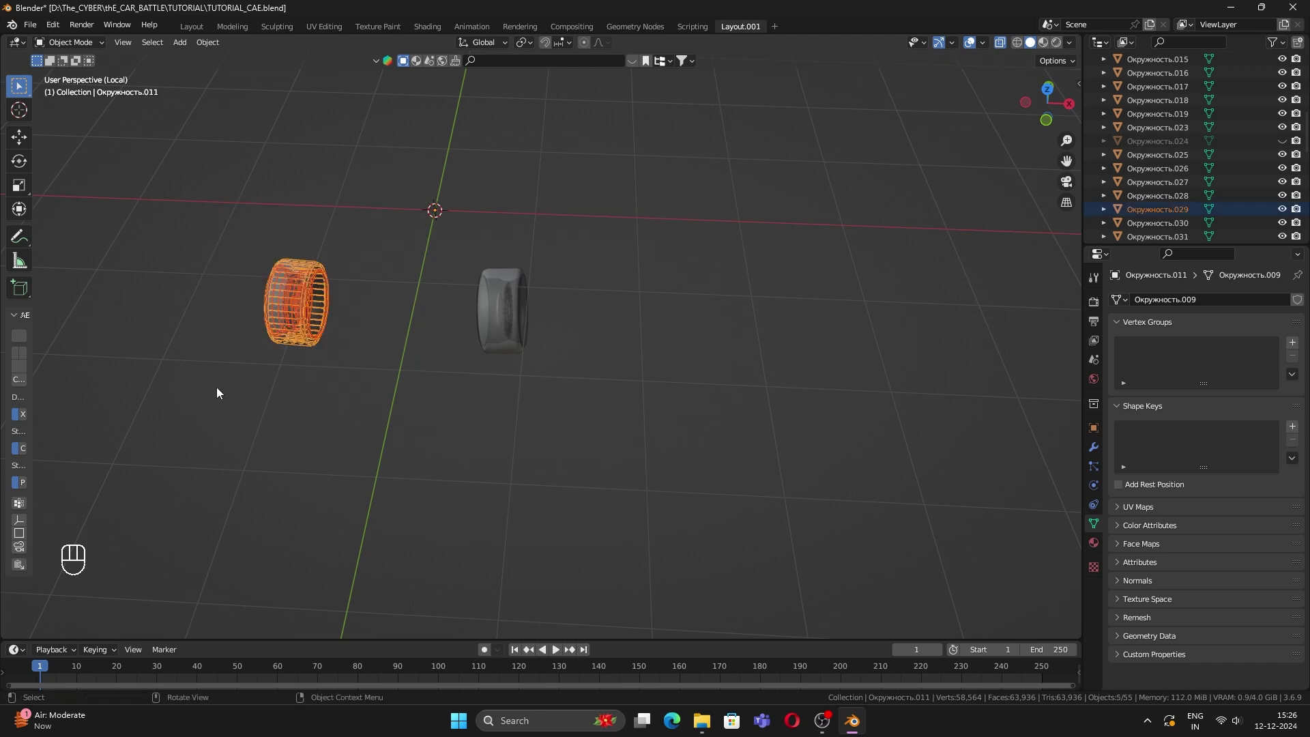
{"action": "key", "text": "x"}
{"action": "left_click", "coordinate": [343, 317]}
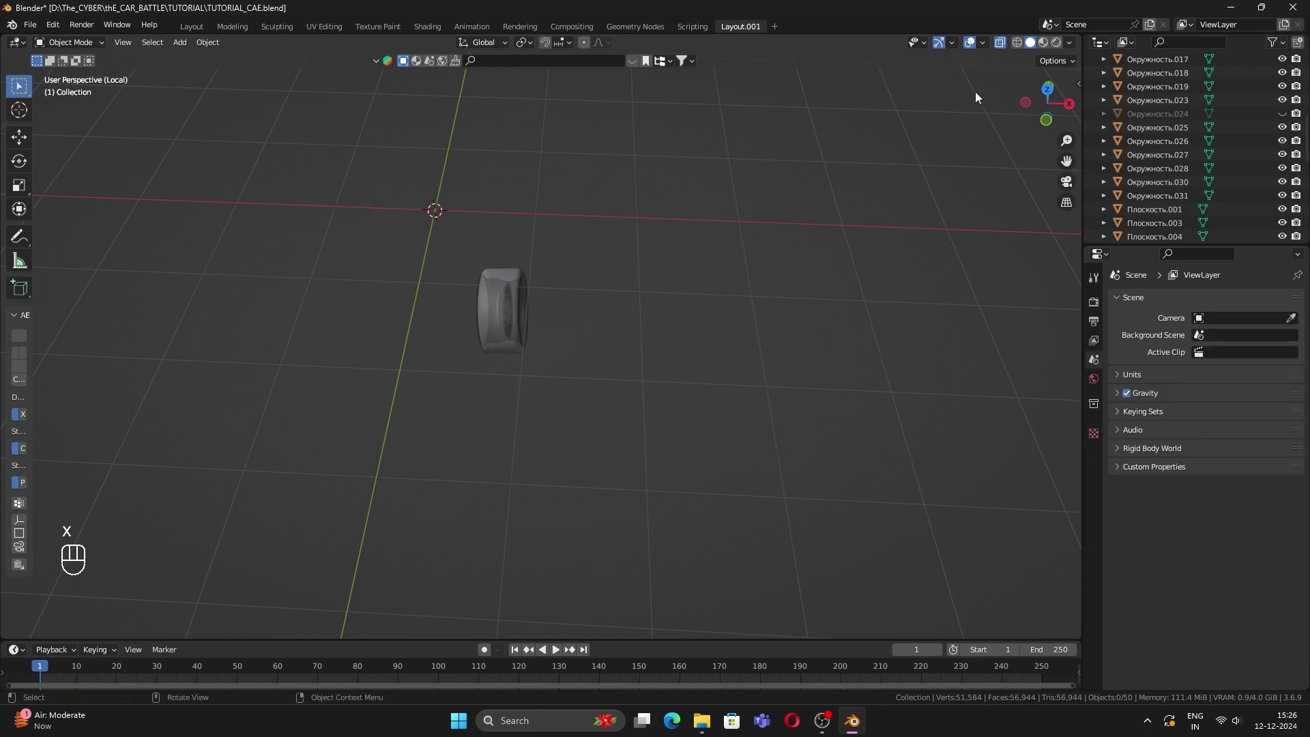
{"action": "left_click", "coordinate": [999, 43]}
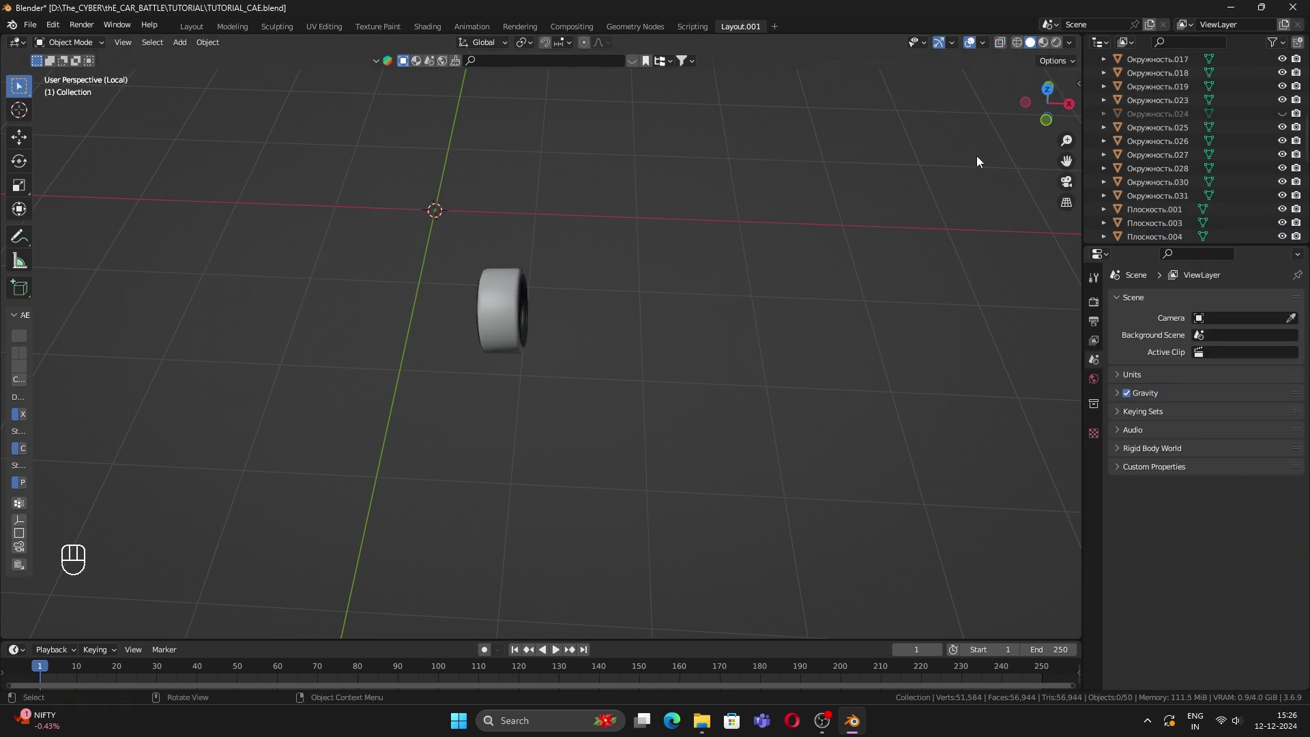
Step: Try moving the remaining wheel's parts together and undo the move
{"action": "mouse_move", "coordinate": [498, 318]}
{"action": "middle_mouse_down"}
{"action": "mouse_move", "coordinate": [506, 284]}
{"action": "mouse_move", "coordinate": [524, 304]}
{"action": "mouse_move", "coordinate": [483, 322]}
{"action": "middle_mouse_up"}
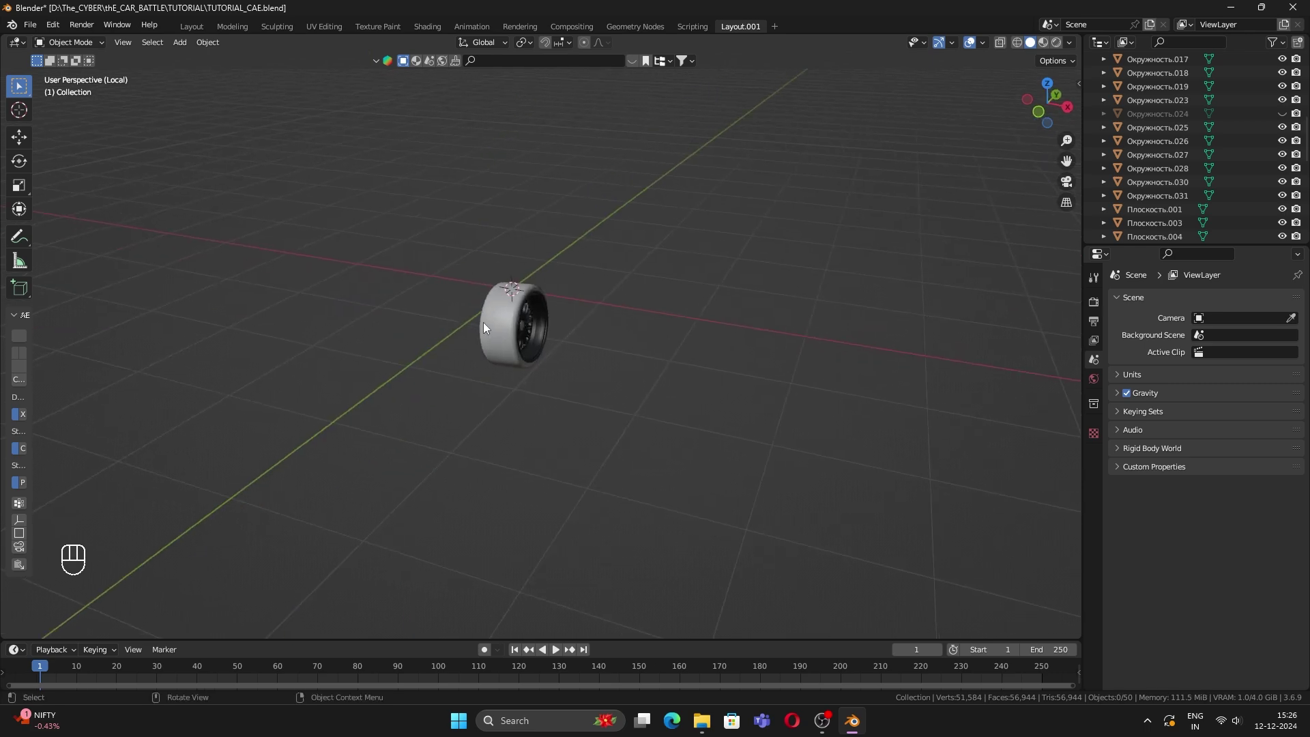
{"action": "scroll", "coordinate": [518, 332], "scroll_direction": "up", "scroll_amount": 2}
{"action": "left_click", "coordinate": [518, 331]}
{"action": "left_click_drag", "start_coordinate": [357, 199], "coordinate": [651, 461]}
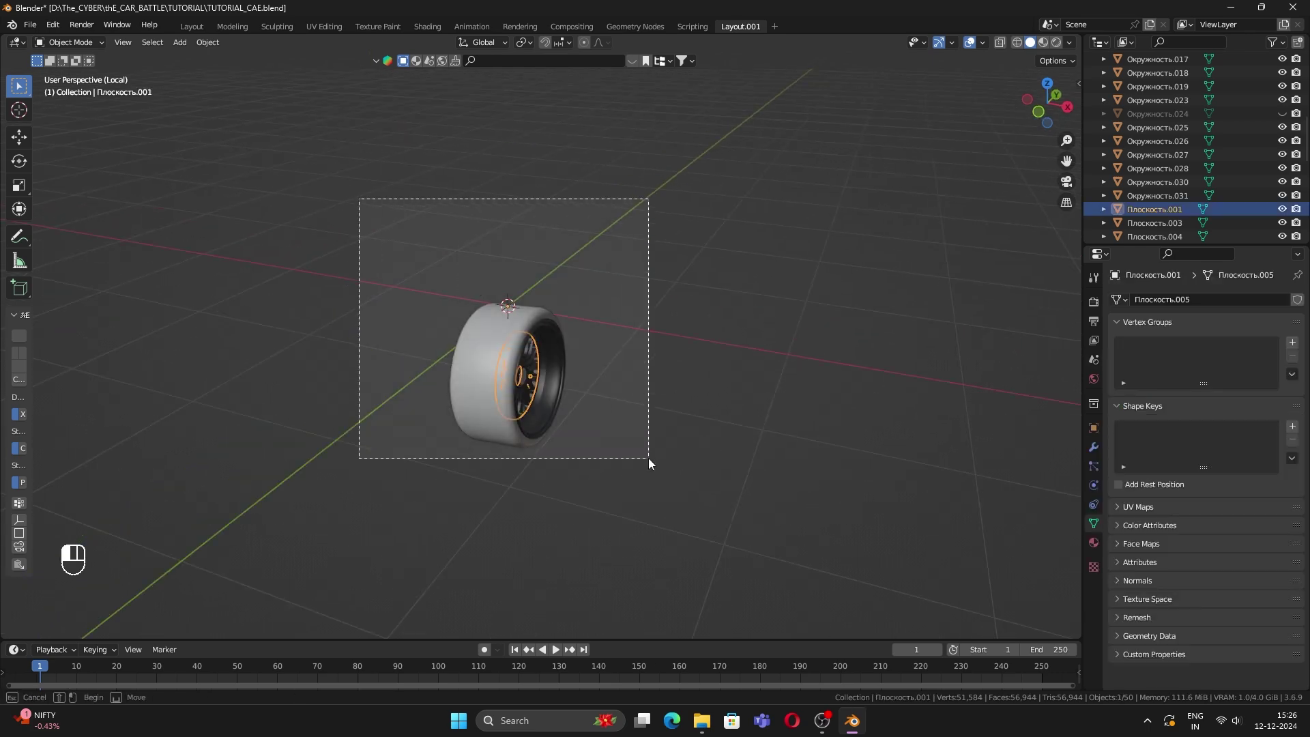
{"action": "key", "text": "g"}
{"action": "left_click", "coordinate": [437, 378]}
{"action": "key", "text": "ctrl+z"}
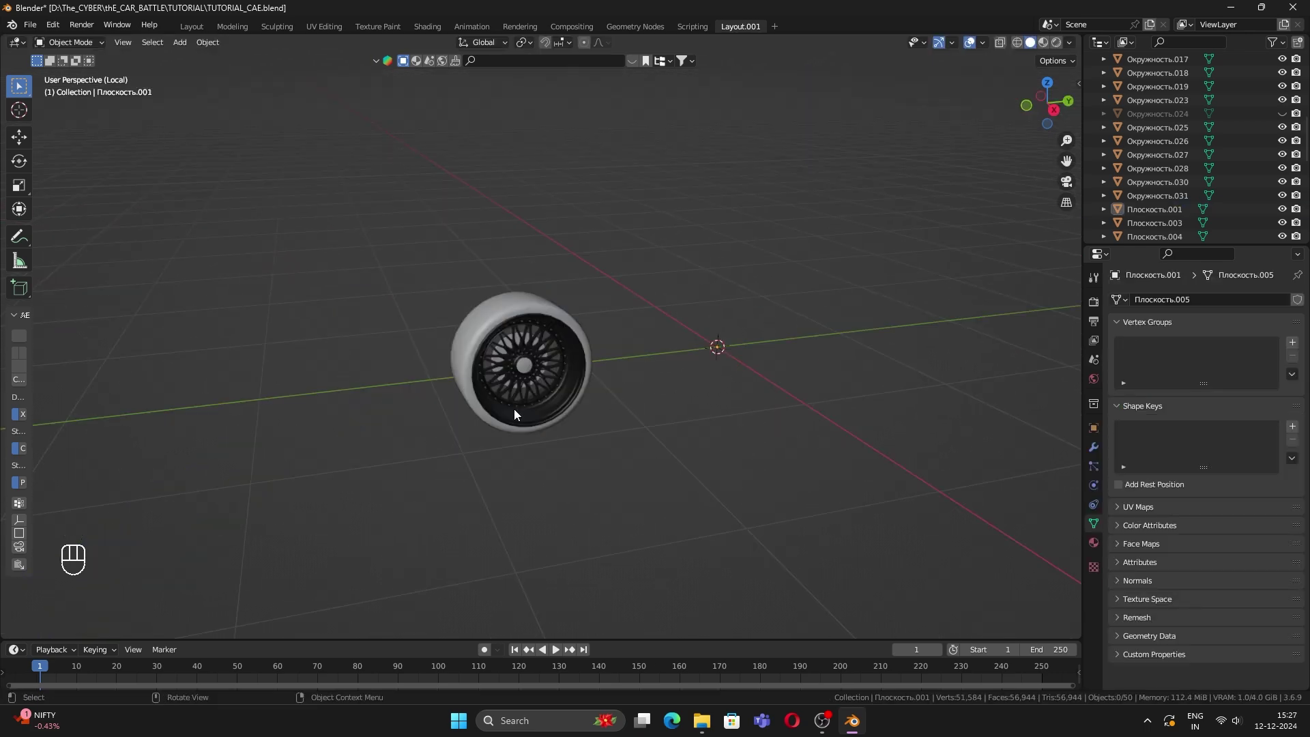
Step: Select all parts of the remaining wheel and join them into a single object
{"action": "middle_click_drag", "start_coordinate": [514, 415], "coordinate": [542, 413]}
{"action": "key", "text": "a"}
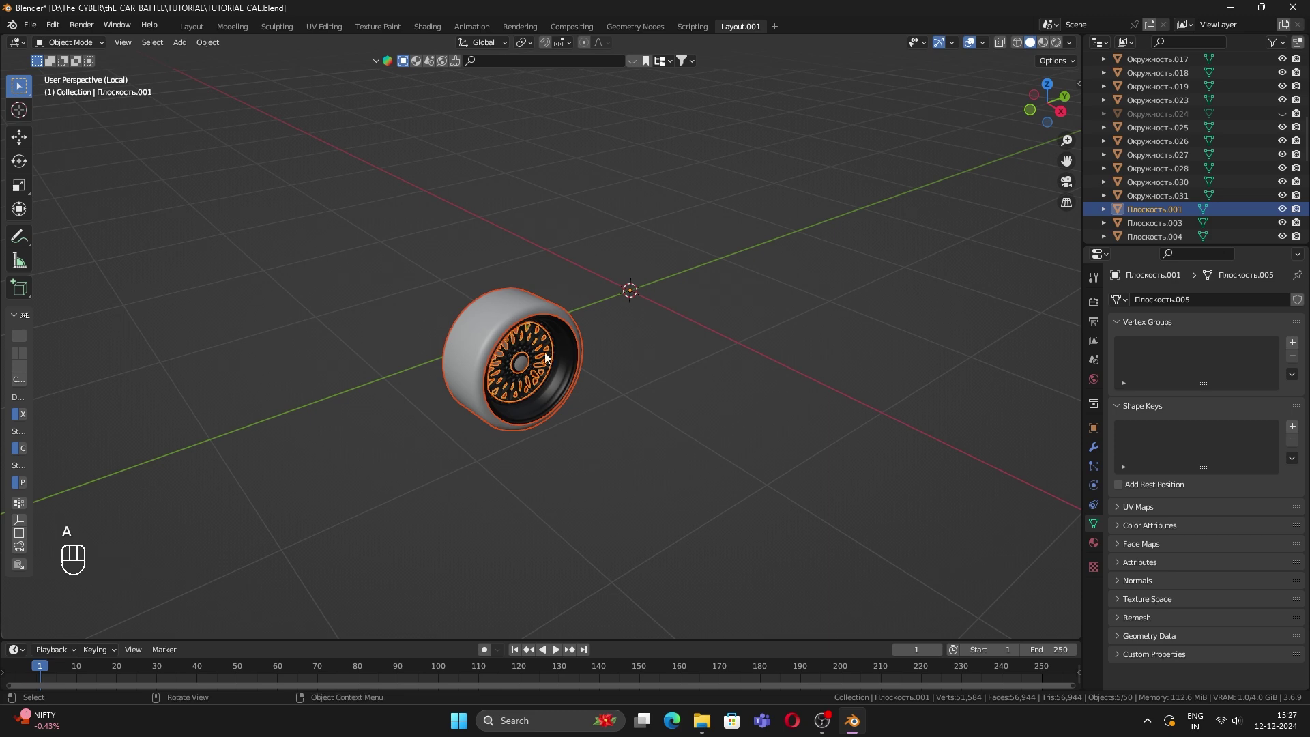
{"action": "middle_click_drag", "start_coordinate": [509, 311], "coordinate": [660, 374]}
{"action": "key", "text": "ctrl"}
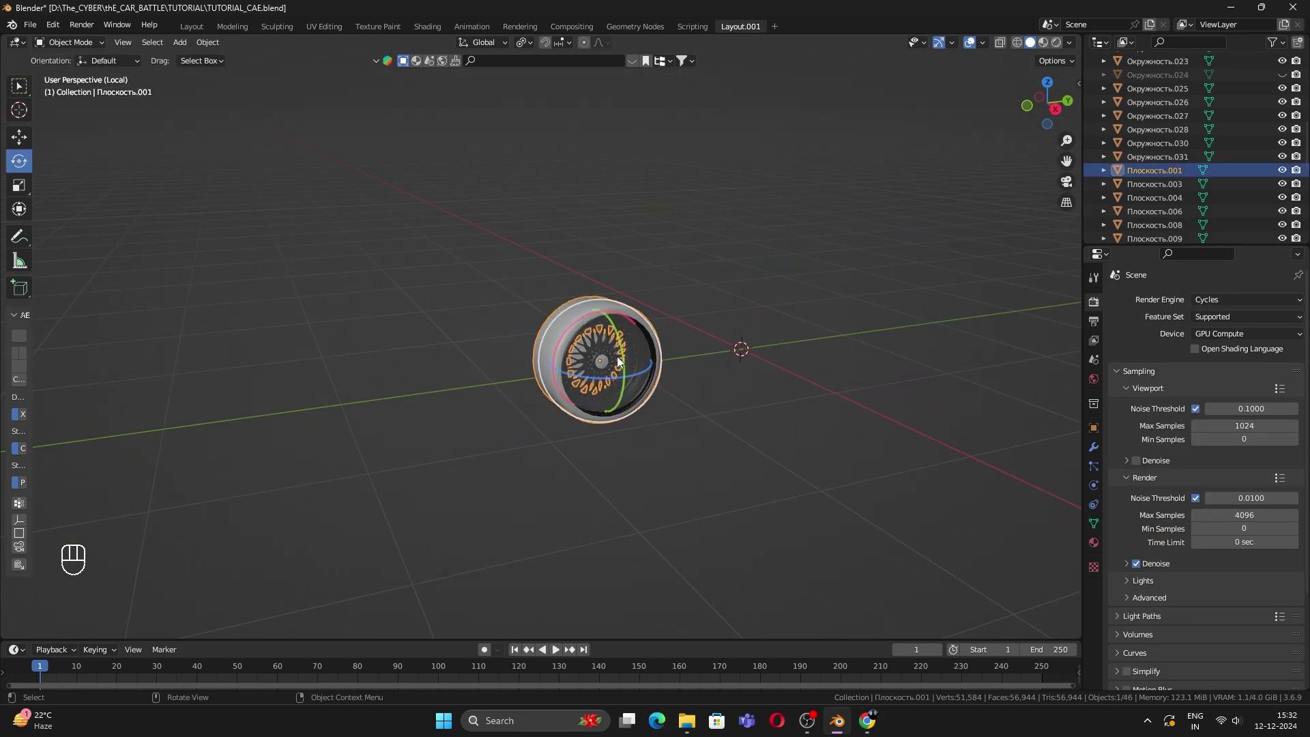
Step: Try moving the joined wheel to check that its parts travel together, undoing each move
{"action": "key", "text": "g"}
{"action": "left_click", "coordinate": [609, 348]}
{"action": "key", "text": "ctrl+z"}
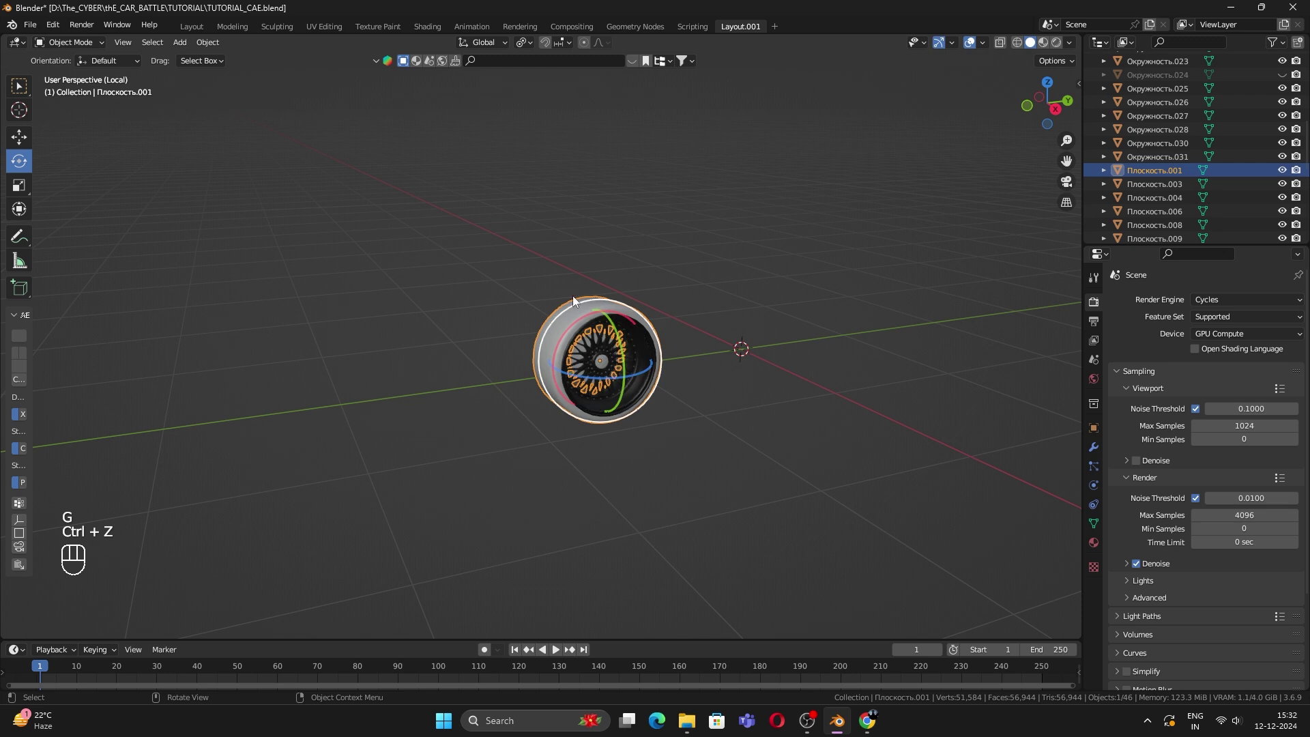
{"action": "key", "text": "g"}
{"action": "key", "text": "ctrl+z"}
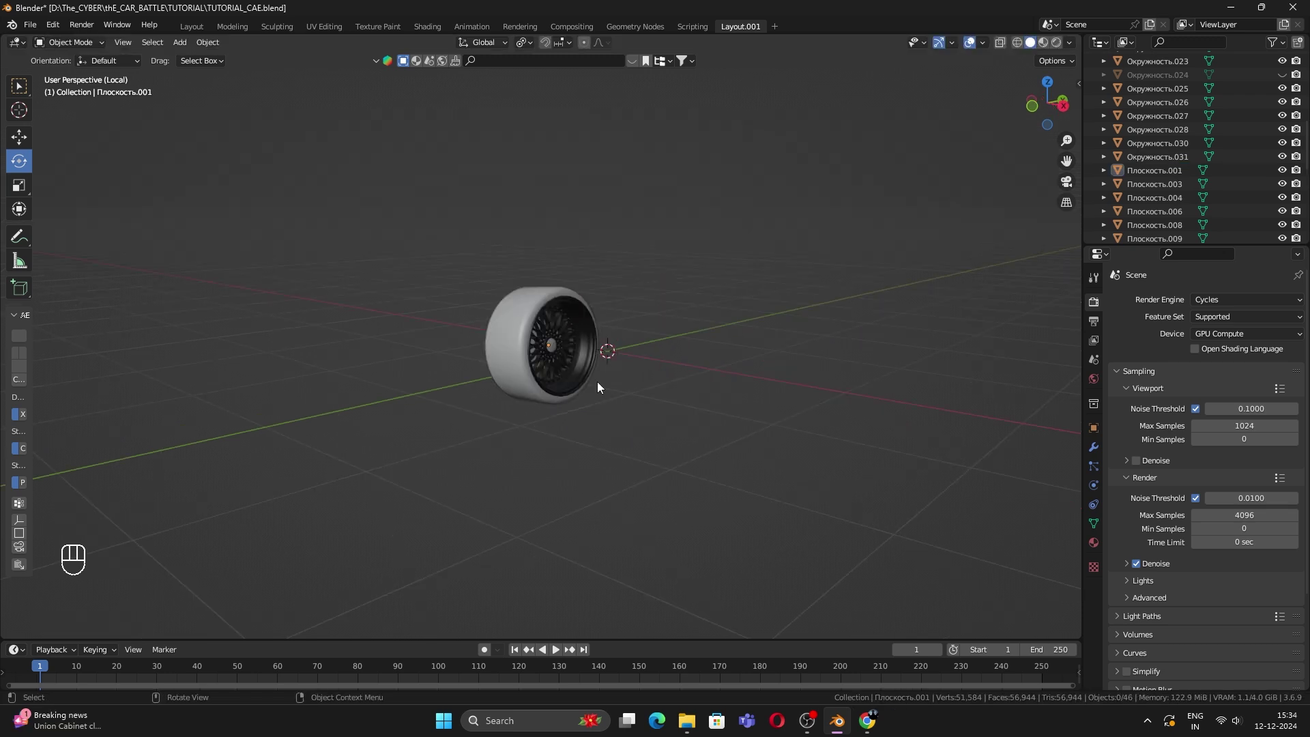
Step: Select the joined wheel and examine its alignment from the front orthographic view
{"action": "left_click", "coordinate": [573, 354]}
{"action": "left_click", "coordinate": [421, 316]}
{"action": "left_click", "coordinate": [535, 364]}
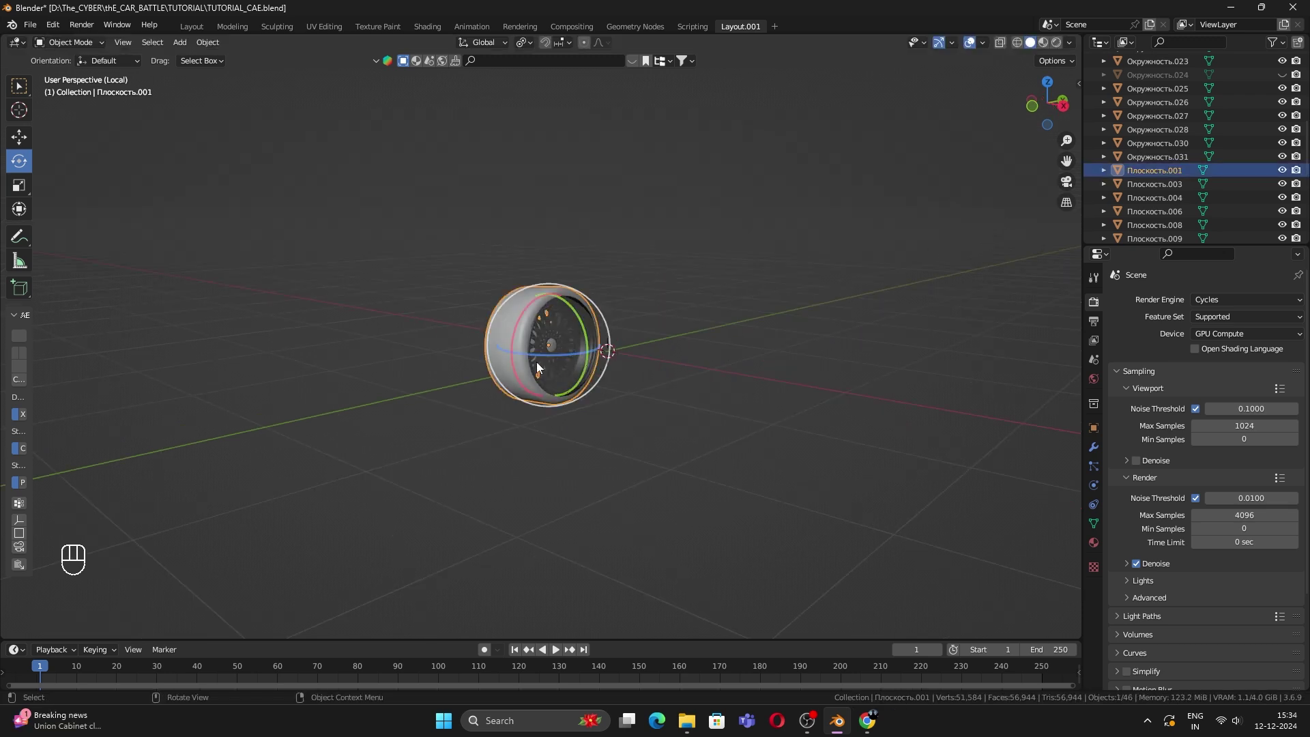
{"action": "middle_click_drag", "start_coordinate": [536, 364], "coordinate": [557, 385]}
{"action": "left_click", "coordinate": [669, 325]}
{"action": "left_click", "coordinate": [1033, 106]}
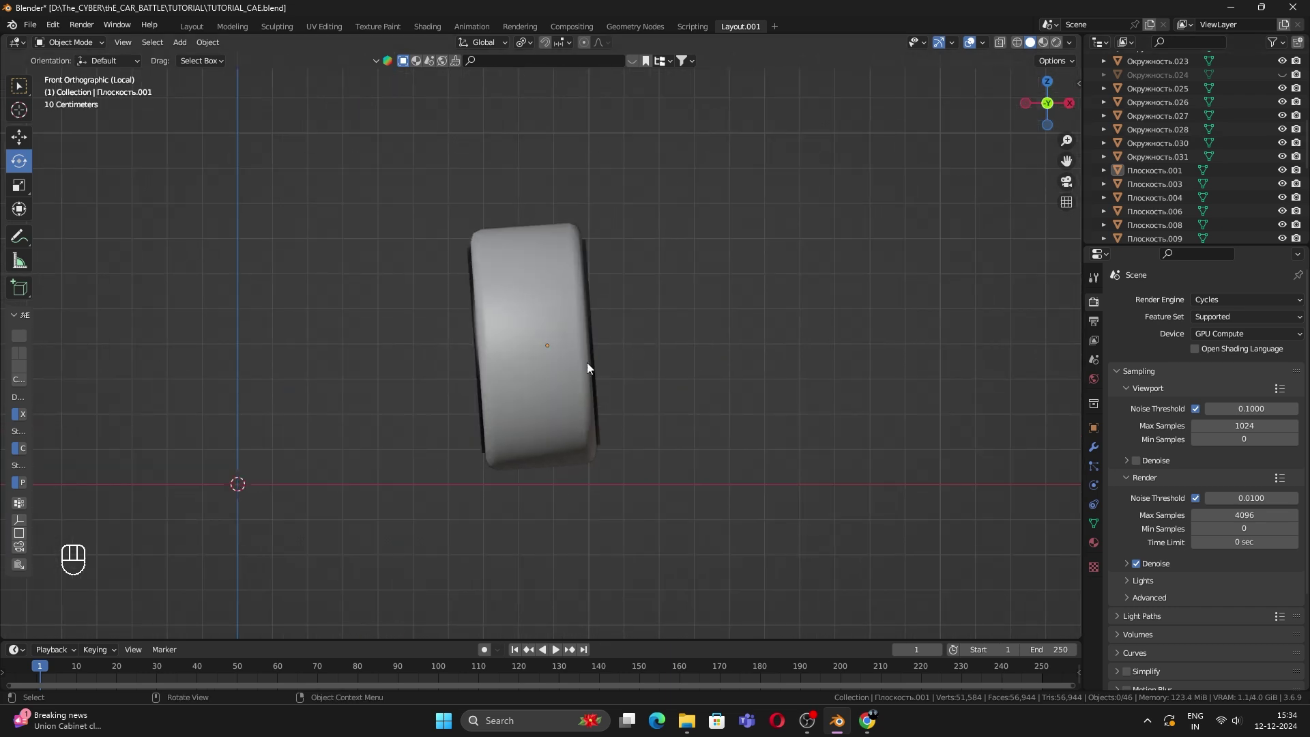
{"action": "left_click", "coordinate": [556, 279]}
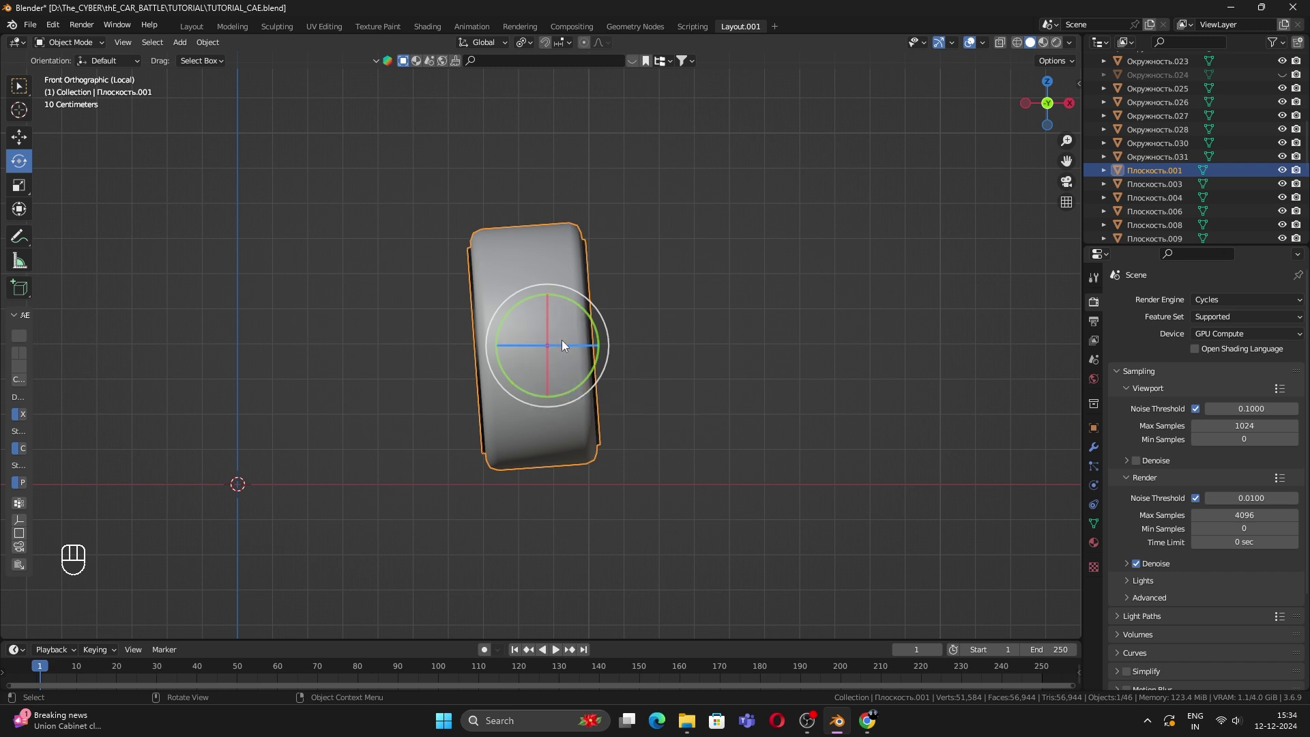
Step: Try rotating the wheel freehand about the X axis in the right orthographic view, and undo the rotation
{"action": "middle_click_drag", "start_coordinate": [536, 284], "coordinate": [838, 207]}
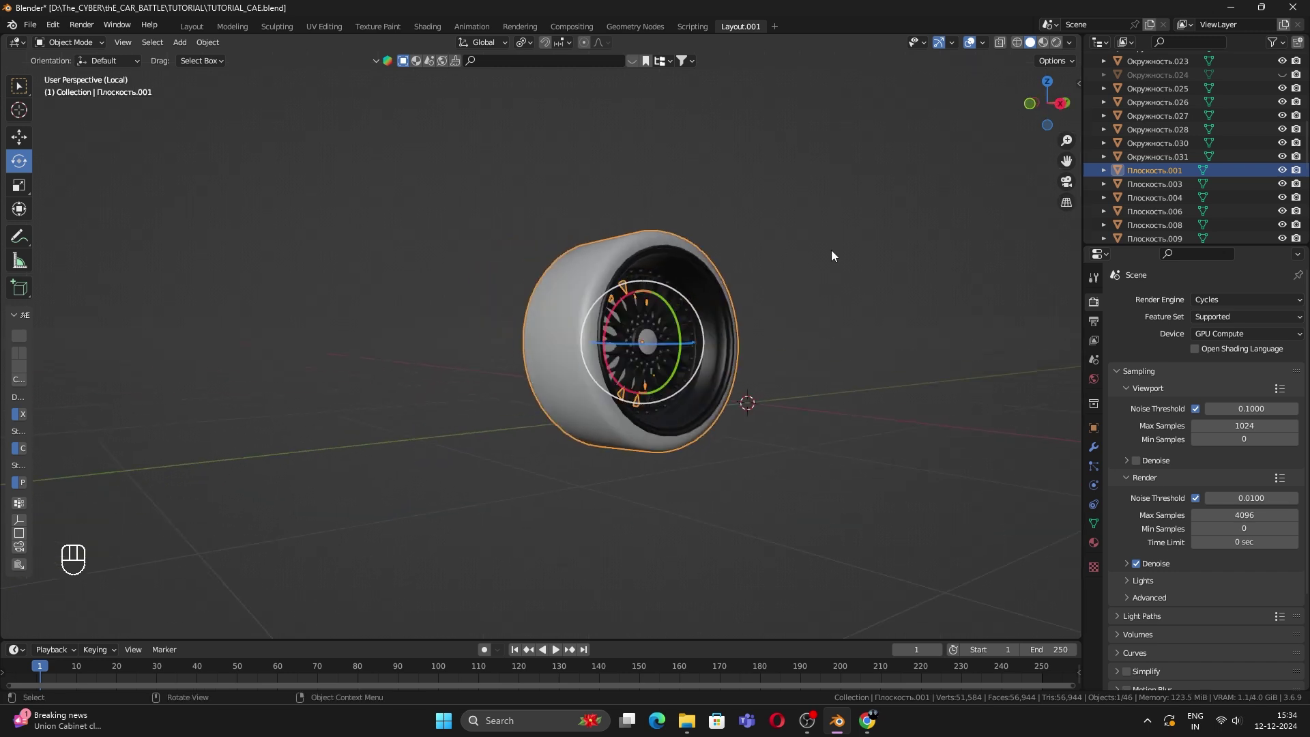
{"action": "left_click", "coordinate": [1057, 104]}
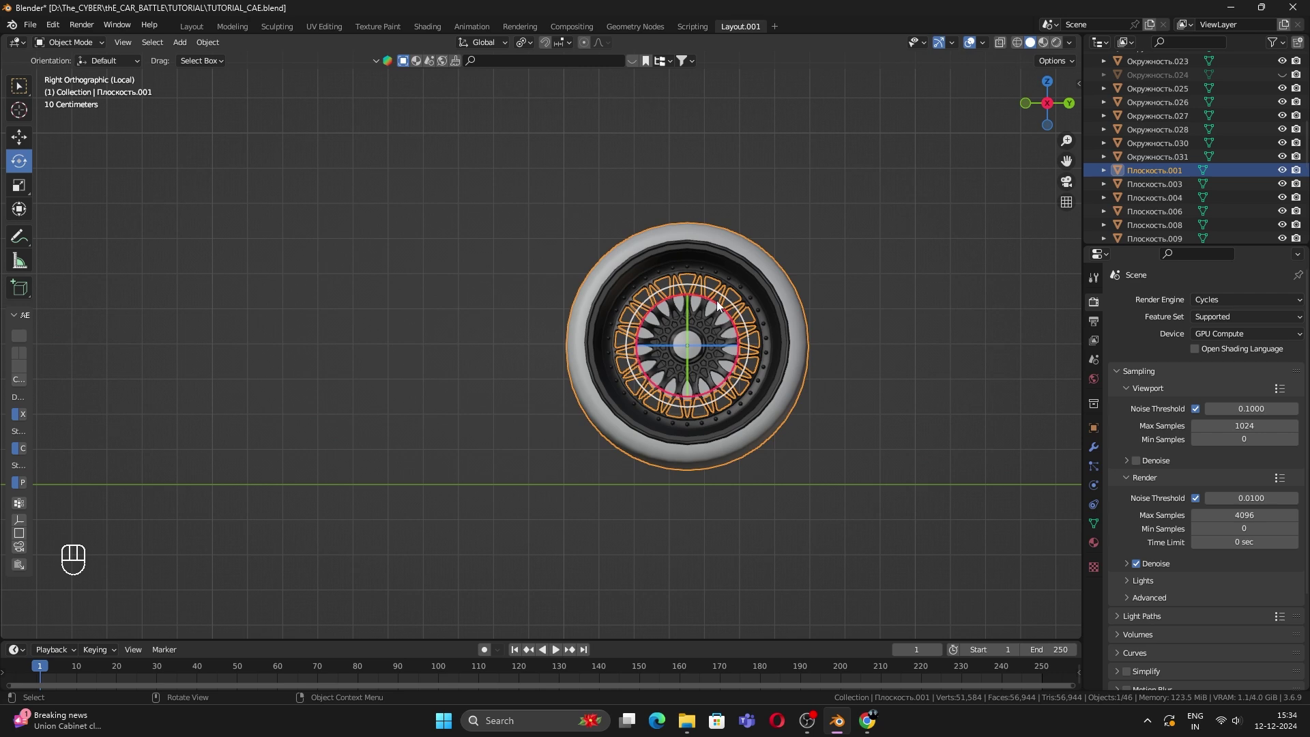
{"action": "left_click_drag", "start_coordinate": [719, 305], "coordinate": [459, 386]}
{"action": "middle_click_drag", "start_coordinate": [690, 337], "coordinate": [726, 346]}
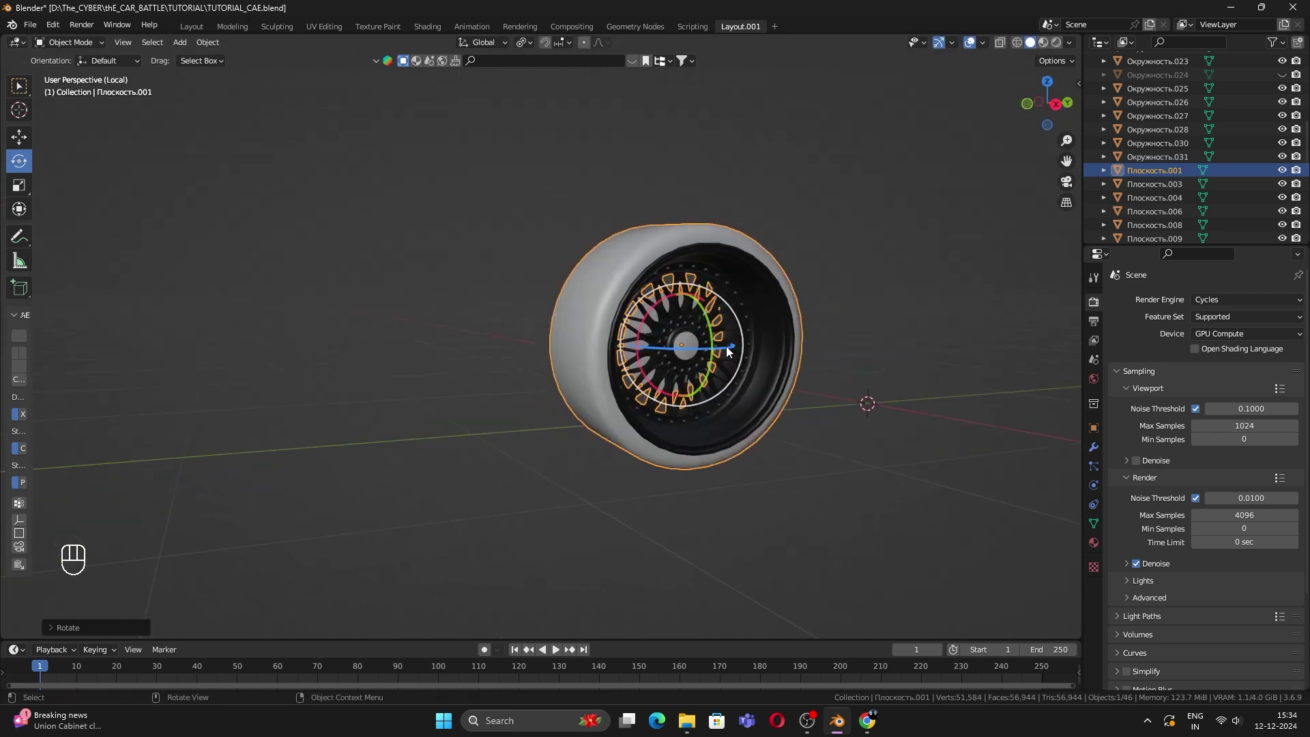
{"action": "key", "text": "ctrl+z"}
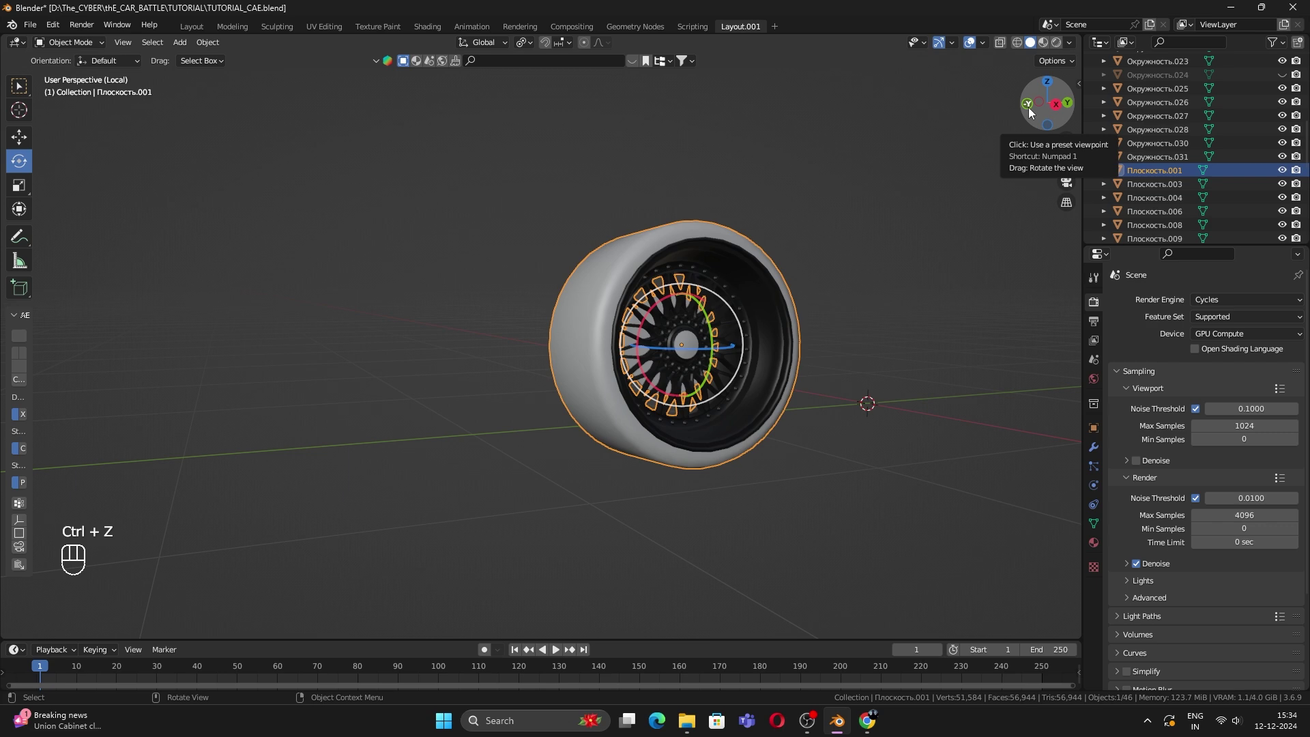
Step: Rotate the wheel about the Y axis in the front orthographic view until it stands upright
{"action": "left_click", "coordinate": [1029, 108]}
{"action": "scroll", "coordinate": [744, 374], "scroll_direction": "up", "scroll_amount": 3}
{"action": "scroll", "coordinate": [746, 371], "scroll_direction": "down", "scroll_amount": 4}
{"action": "middle_click_drag", "start_coordinate": [639, 370], "coordinate": [607, 369], "text": "shift"}
{"action": "scroll", "coordinate": [621, 371], "scroll_direction": "up", "scroll_amount": 4}
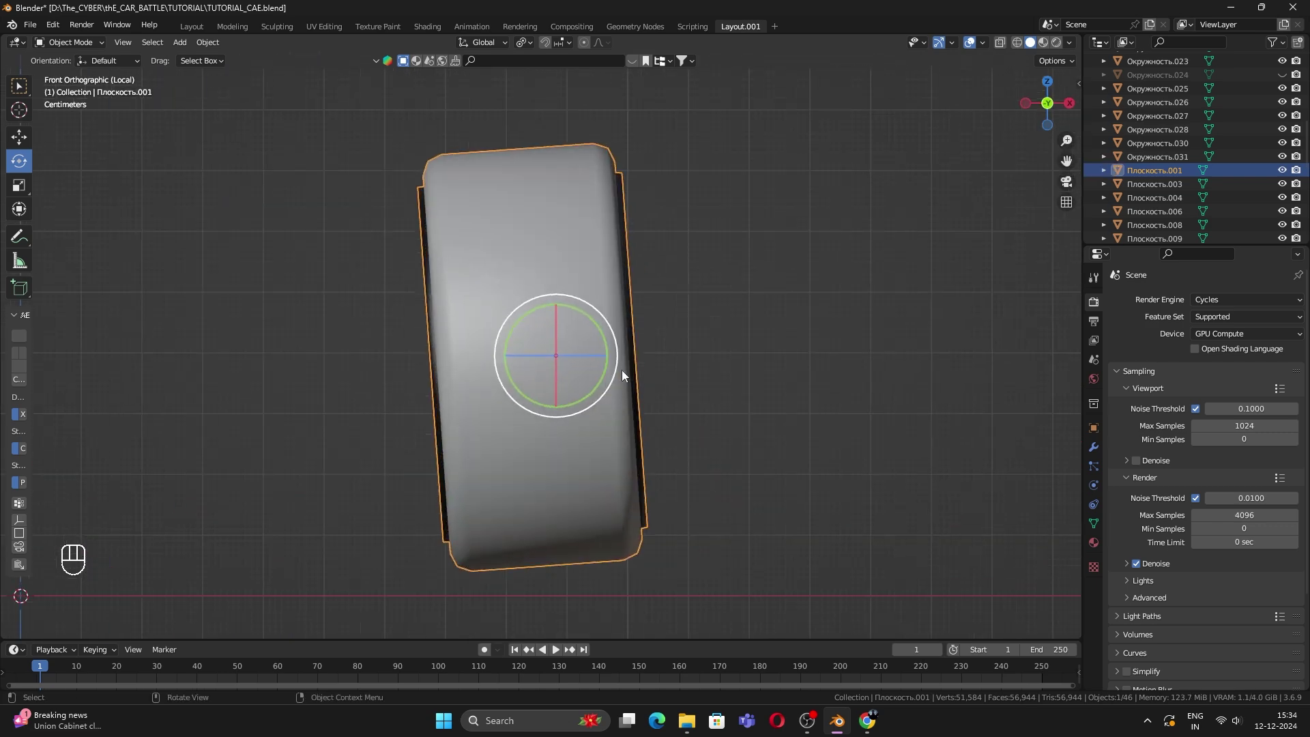
{"action": "left_click_drag", "start_coordinate": [584, 313], "coordinate": [596, 319]}
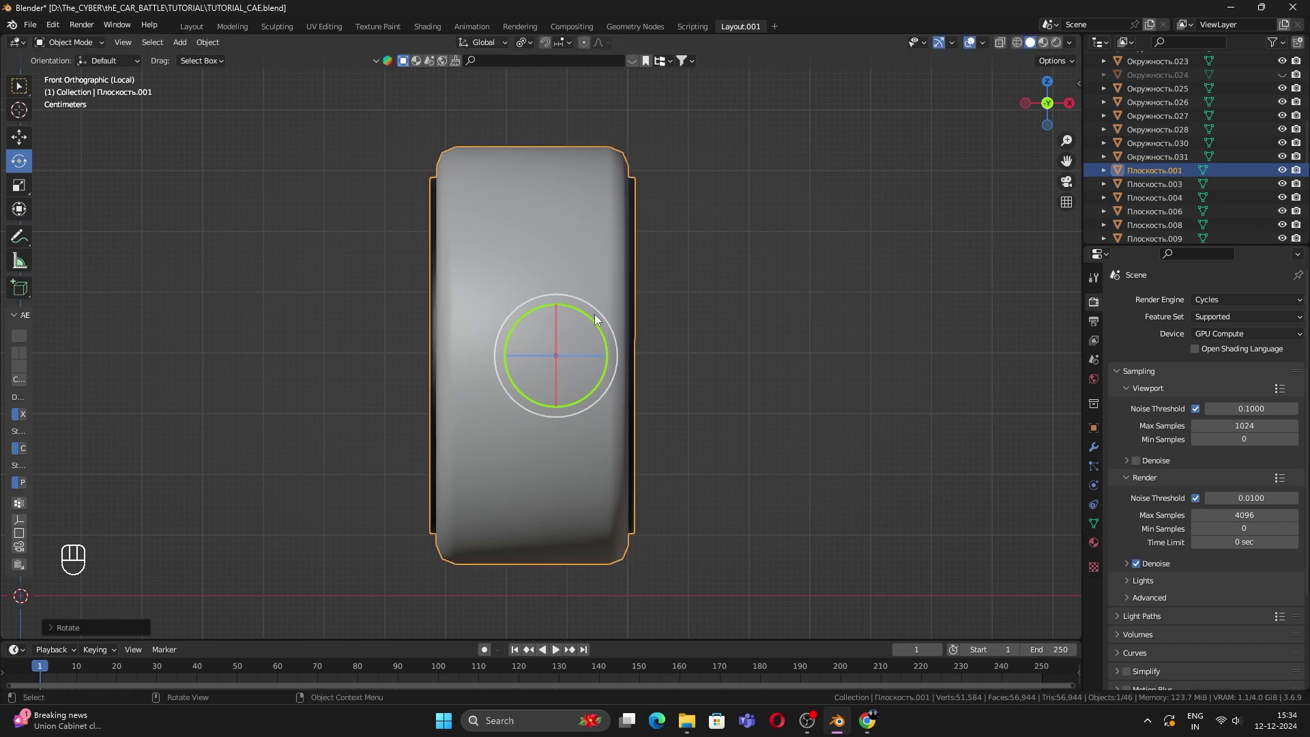
Step: Try rotating the wheel freehand about the X axis in the right orthographic view, and undo it
{"action": "scroll", "coordinate": [735, 408], "scroll_direction": "down", "scroll_amount": 4}
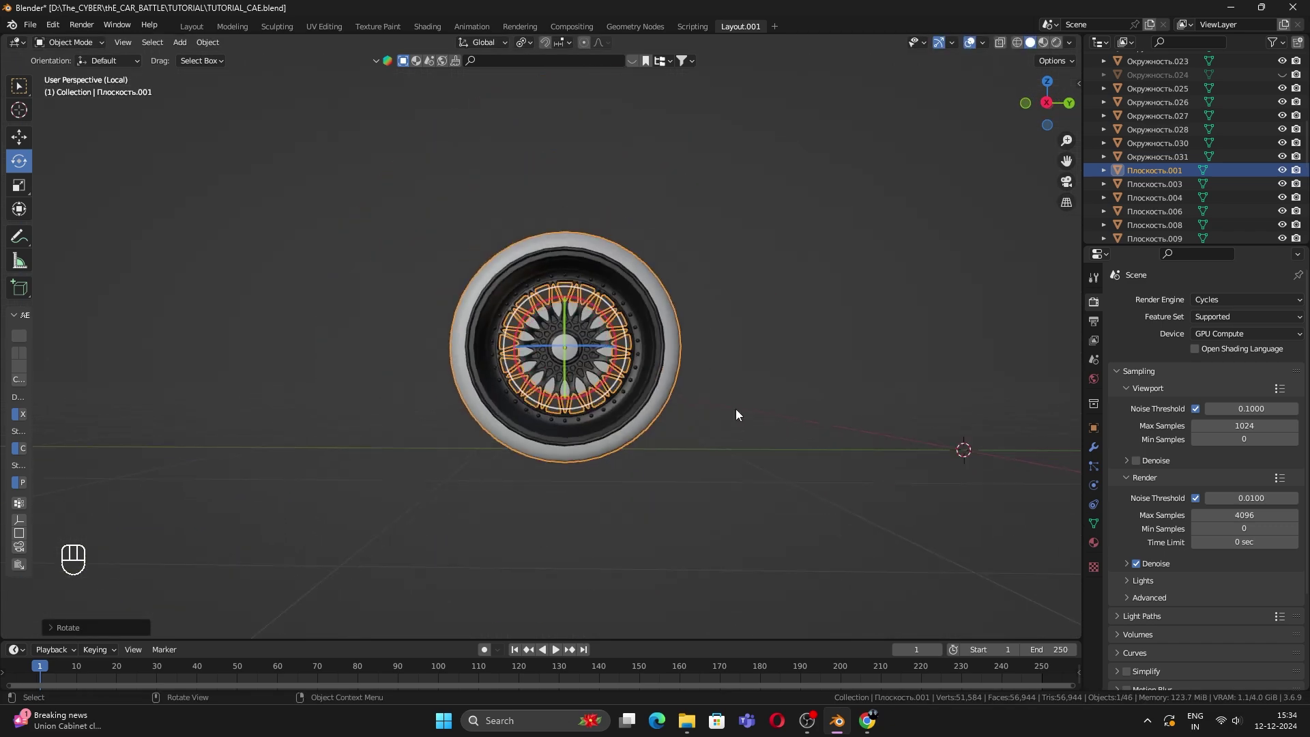
{"action": "middle_click_drag", "start_coordinate": [561, 406], "coordinate": [635, 410]}
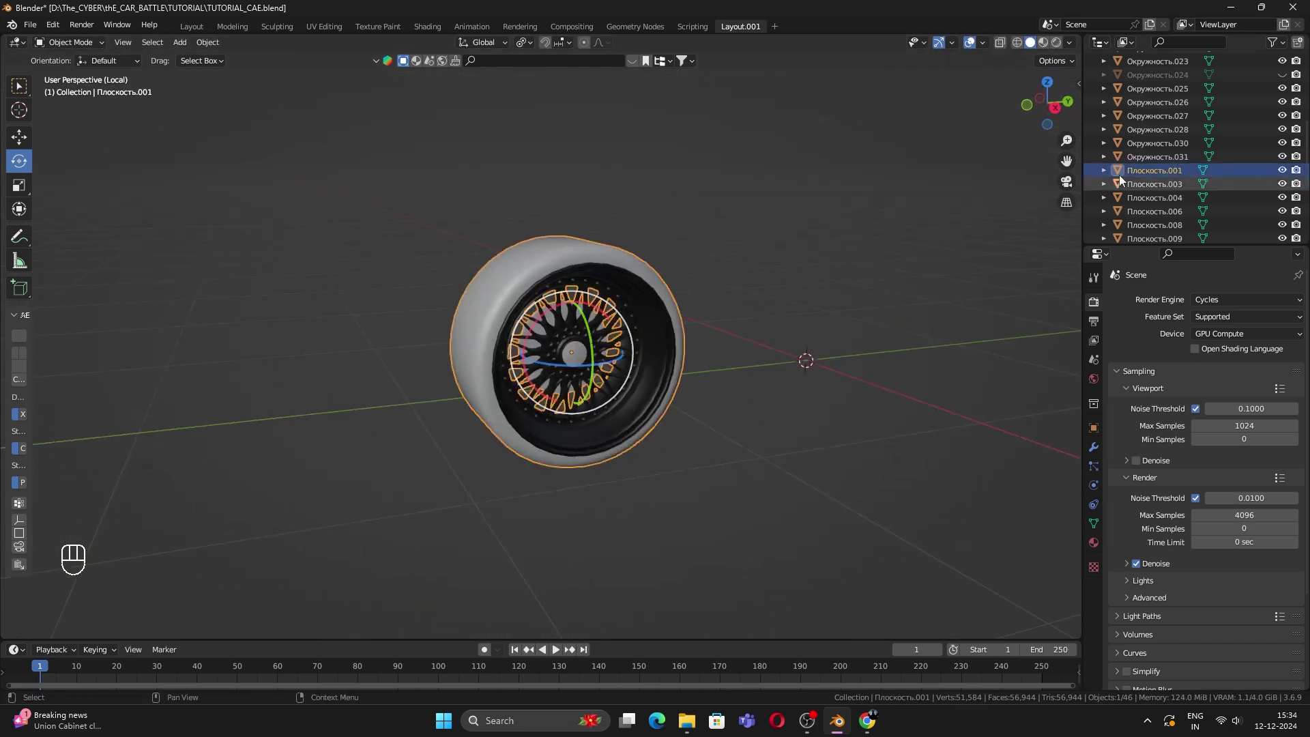
{"action": "left_click", "coordinate": [1056, 109]}
{"action": "key", "text": "r"}
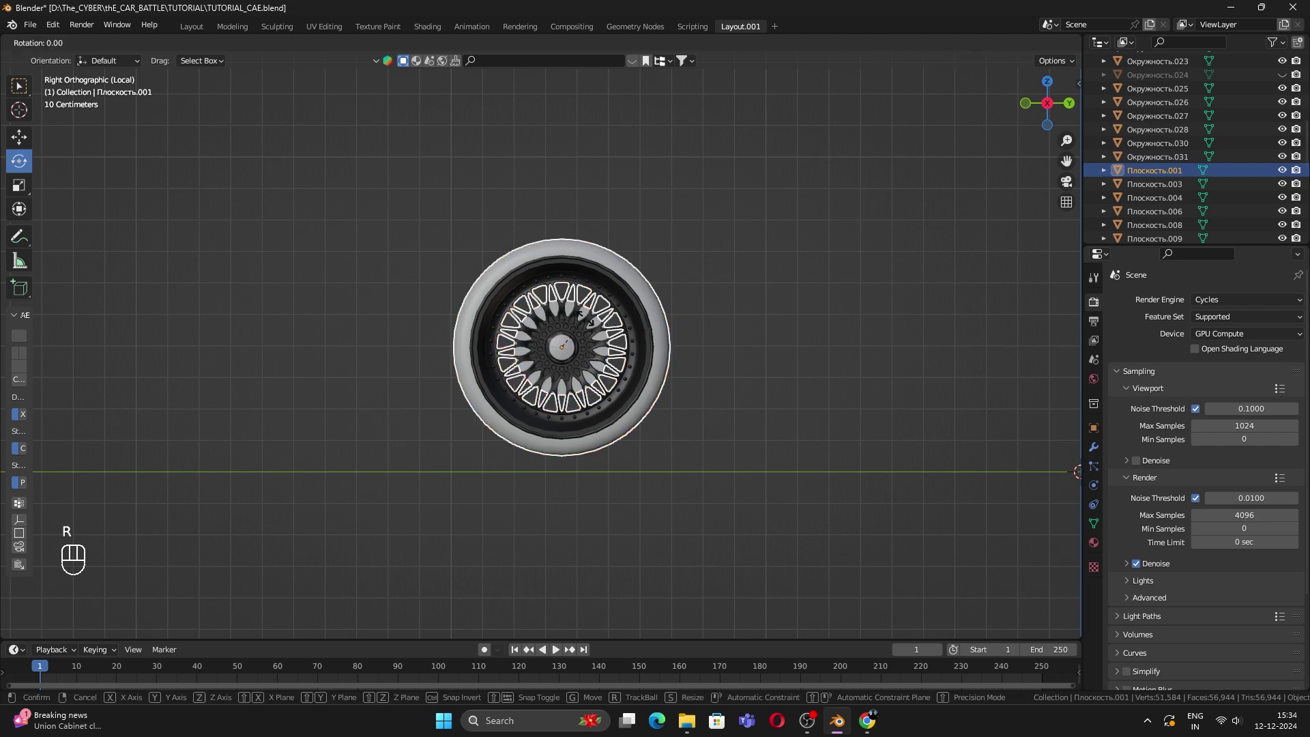
{"action": "key", "text": "x"}
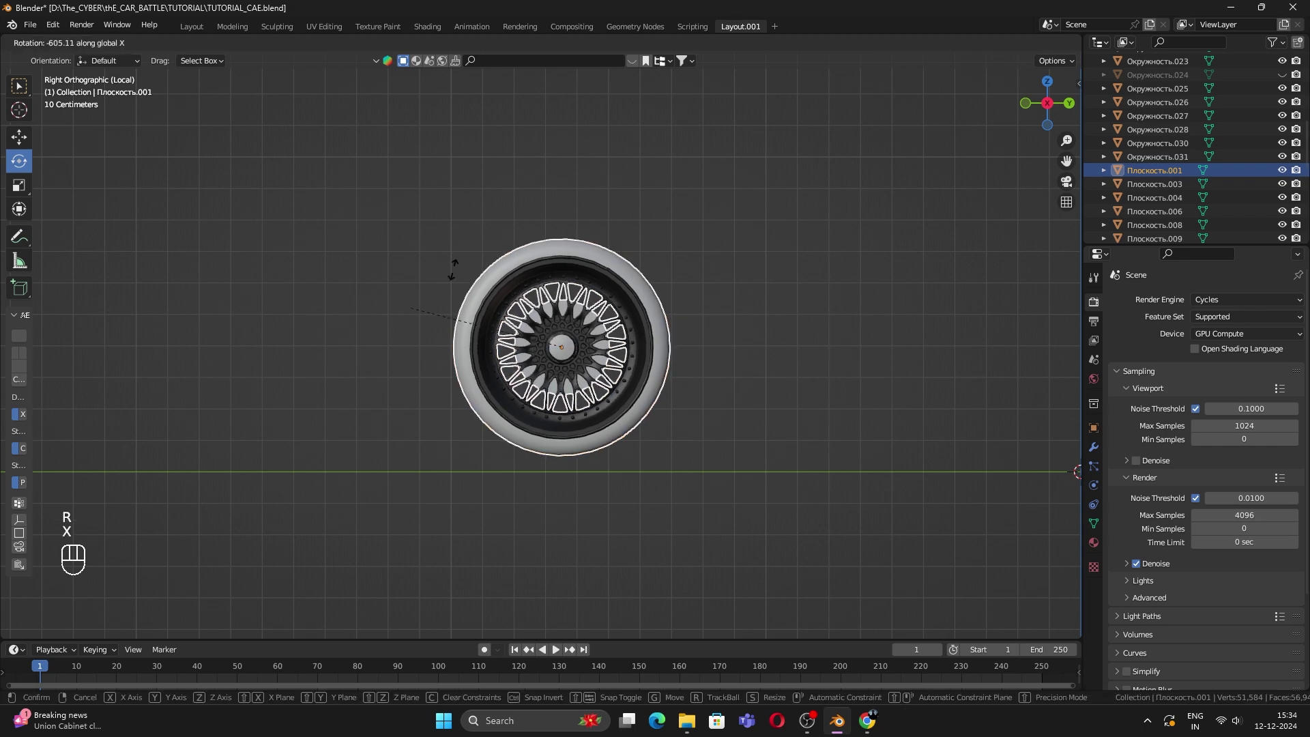
{"action": "key", "text": "ctrl+z"}
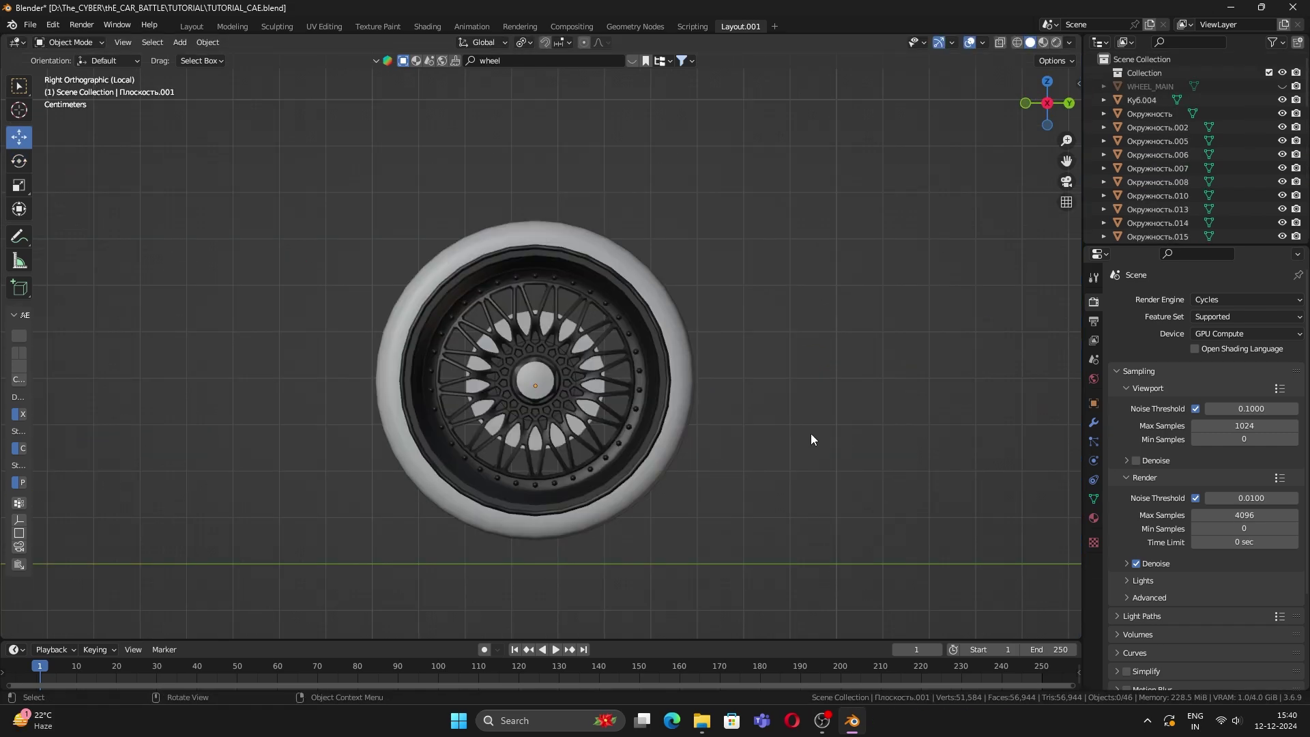
Step: Rotate the selected wheel freehand about the global X axis to test its spin, undoing the second rotation
{"action": "key", "text": "a"}
{"action": "key", "text": "r"}
{"action": "key", "text": "x"}
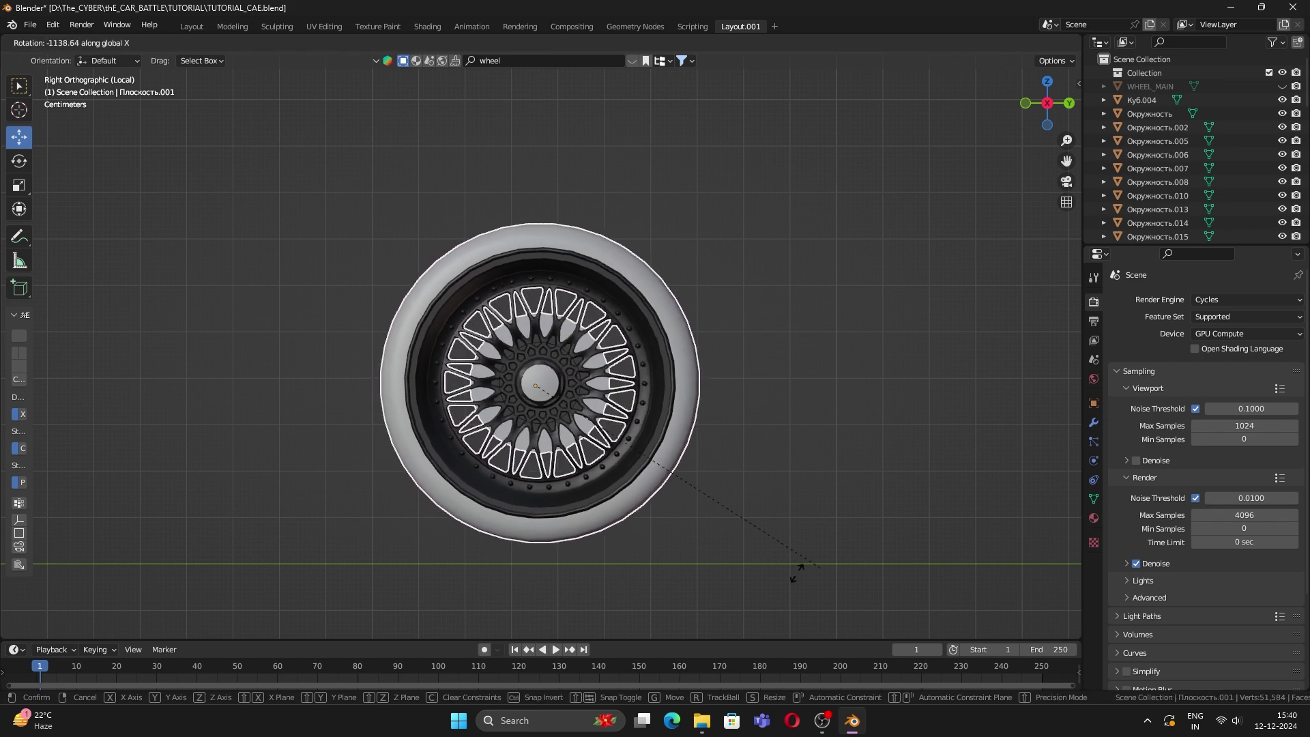
{"action": "left_click", "coordinate": [647, 377]}
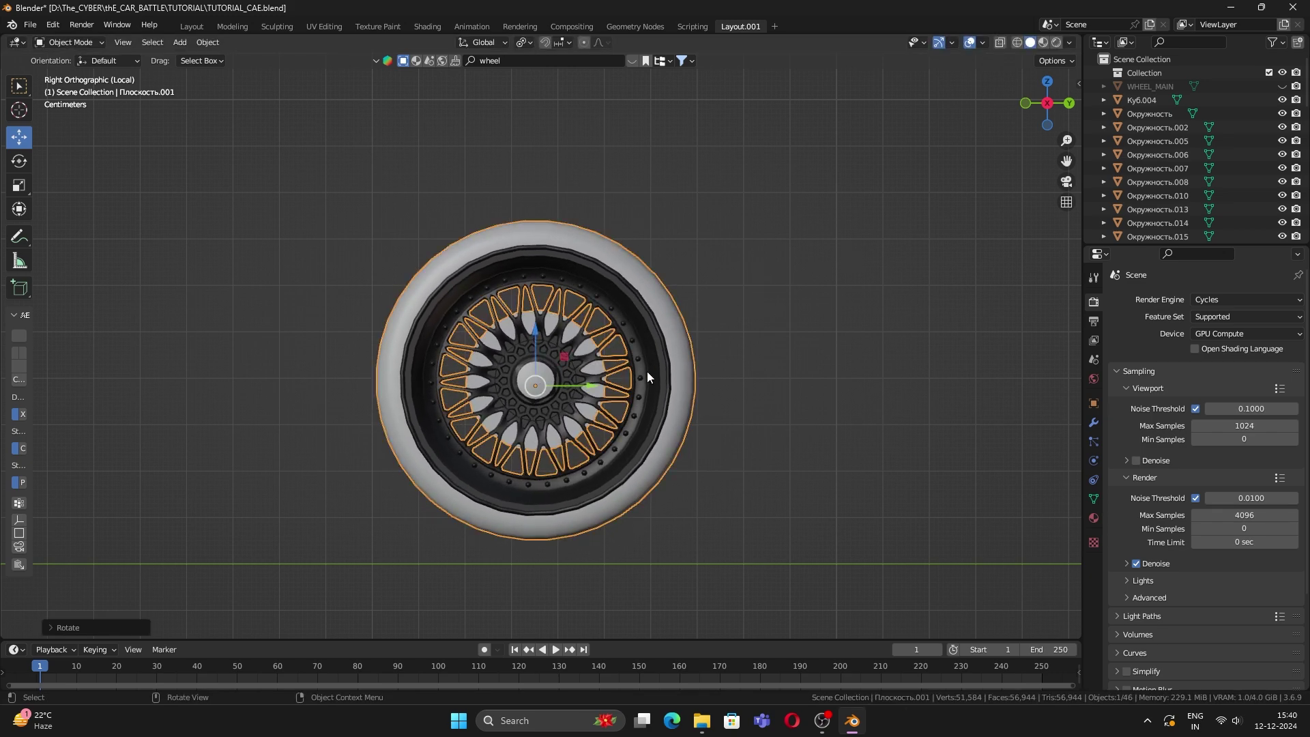
{"action": "key", "text": "r"}
{"action": "key", "text": "x"}
{"action": "left_click", "coordinate": [423, 110]}
{"action": "key", "text": "ctrl+z"}
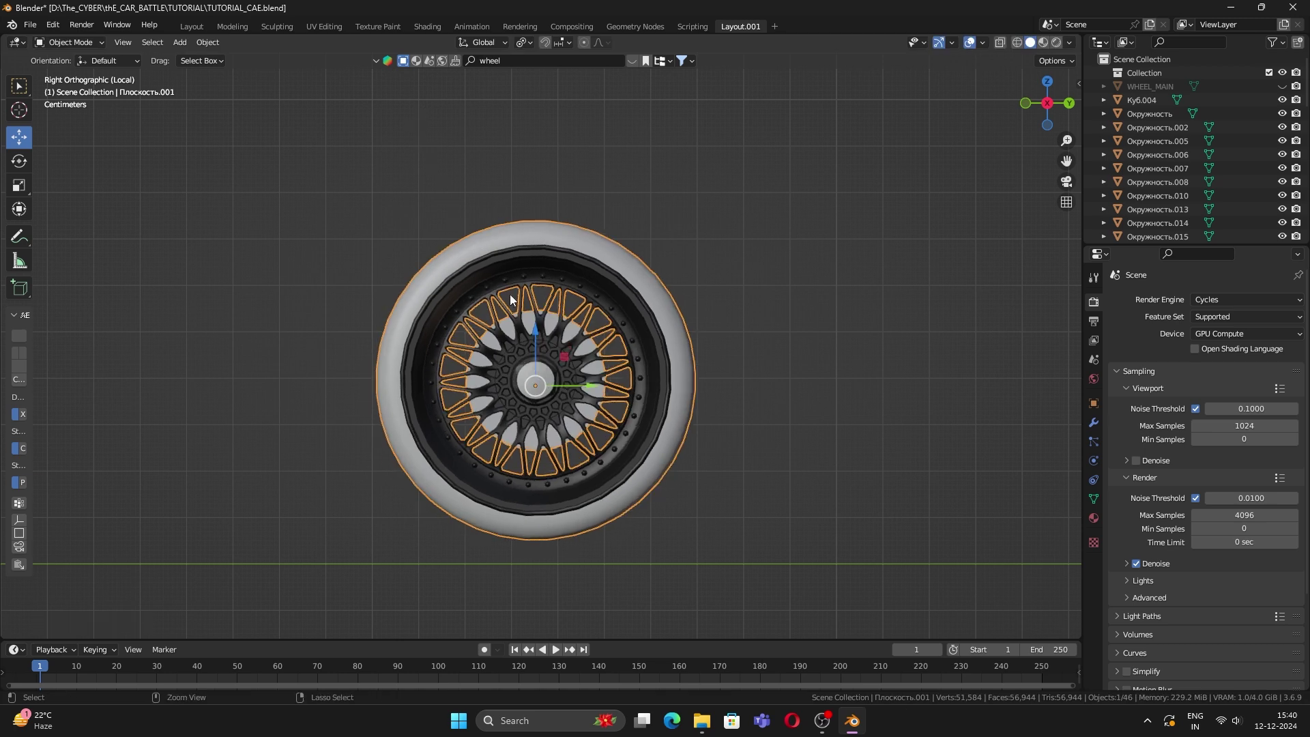
Step: Center the wheel's mesh on its pivot with Set Origin > Geometry to Origin
{"action": "middle_click_drag", "start_coordinate": [546, 300], "coordinate": [580, 389]}
{"action": "right_click", "coordinate": [573, 394]}
{"action": "mouse_move", "coordinate": [558, 395]}
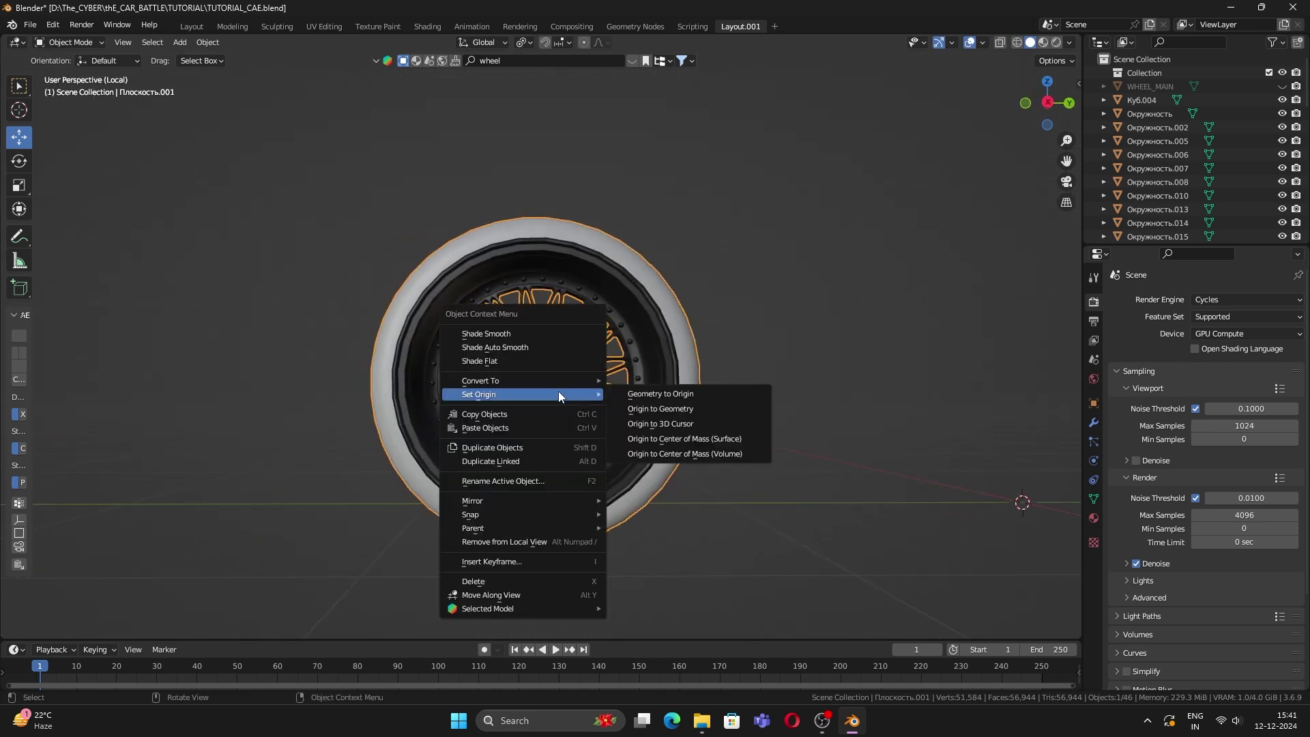
{"action": "left_click", "coordinate": [690, 396]}
{"action": "middle_click_drag", "start_coordinate": [414, 312], "coordinate": [640, 389]}
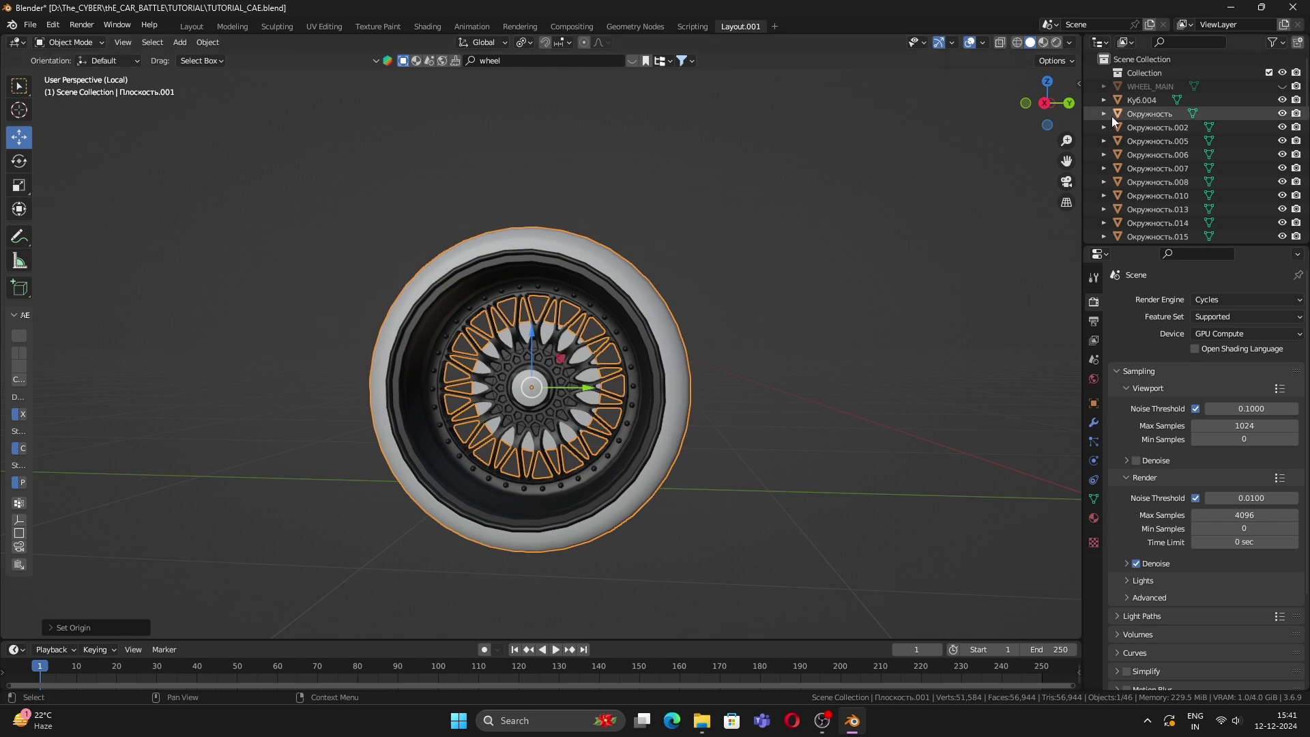
Step: Rotate the re-centered wheel freehand about the X axis in the right orthographic view
{"action": "left_click", "coordinate": [1045, 103]}
{"action": "key", "text": "r"}
{"action": "key", "text": "x"}
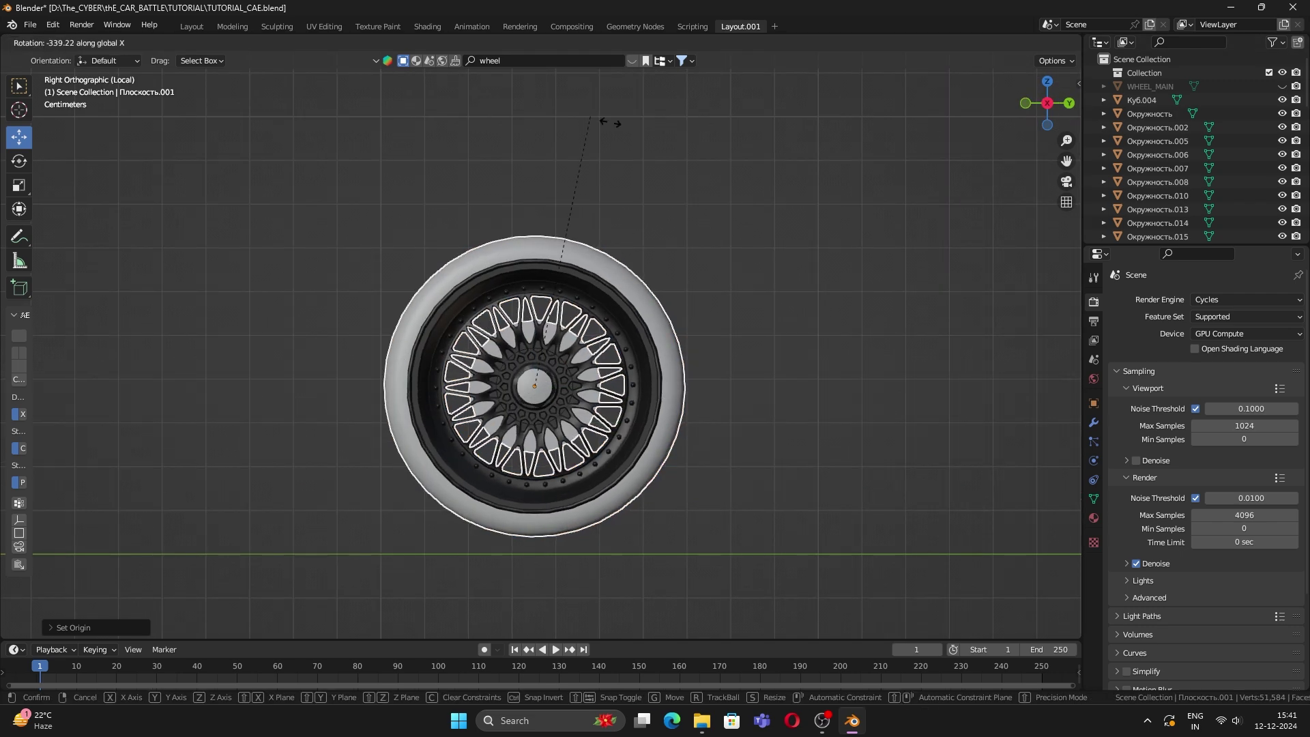
{"action": "left_click", "coordinate": [609, 123]}
Step: Check the wheel's mesh in Edit Mode, then deselect the wheel and leave local view to show the whole car
{"action": "middle_click_drag", "start_coordinate": [673, 388], "coordinate": [574, 352]}
{"action": "key", "text": "Tab"}
{"action": "scroll", "coordinate": [617, 421], "scroll_direction": "up", "scroll_amount": 6}
{"action": "scroll", "coordinate": [572, 351], "scroll_direction": "down", "scroll_amount": 6}
{"action": "key", "text": "Tab"}
{"action": "key", "text": "alt+a"}
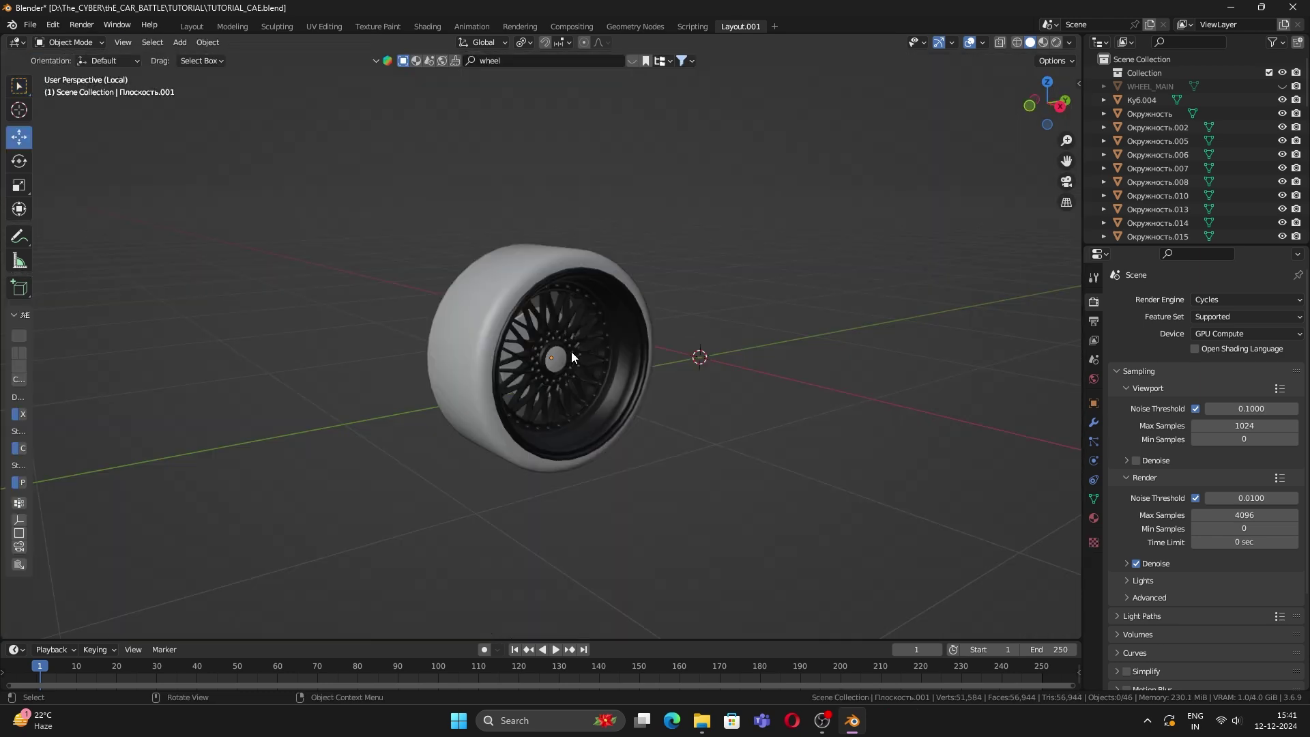
{"action": "scroll", "coordinate": [572, 355], "scroll_direction": "up", "scroll_amount": 1}
{"action": "key", "text": "KP_Divide"}
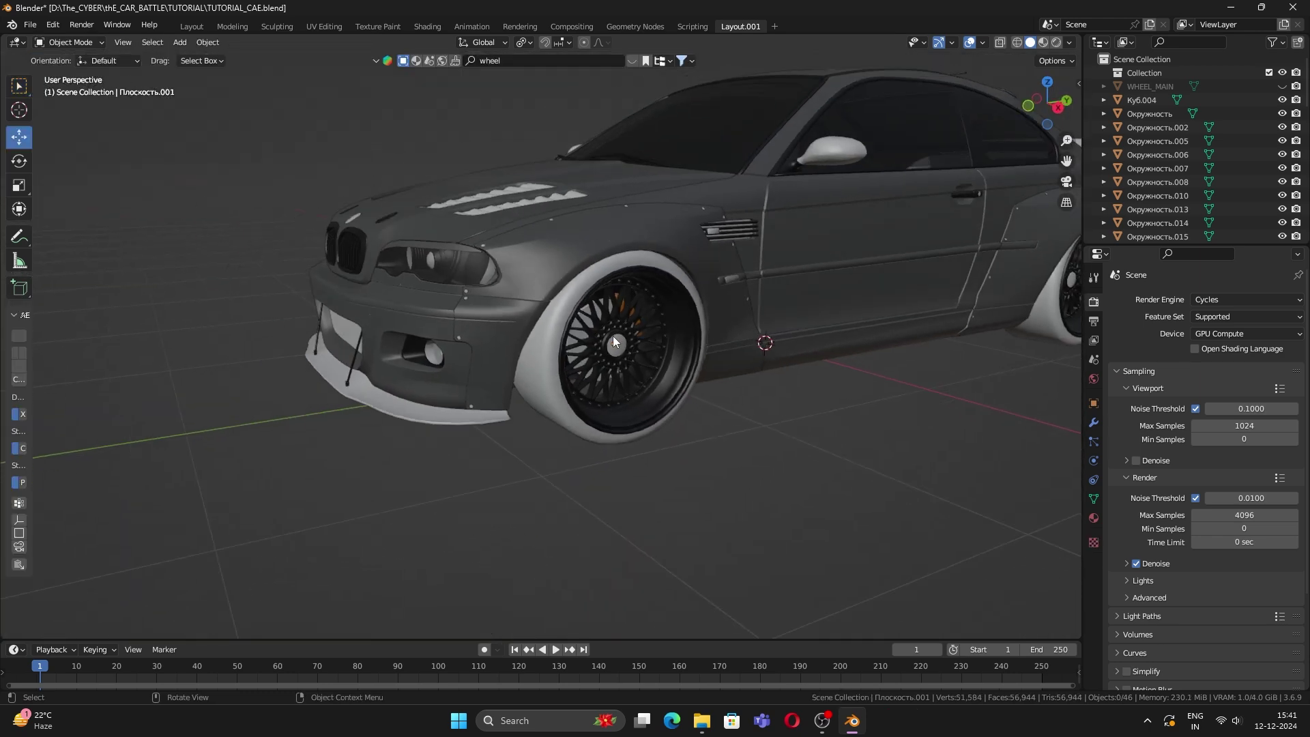
{"action": "scroll", "coordinate": [612, 336], "scroll_direction": "down", "scroll_amount": 5}
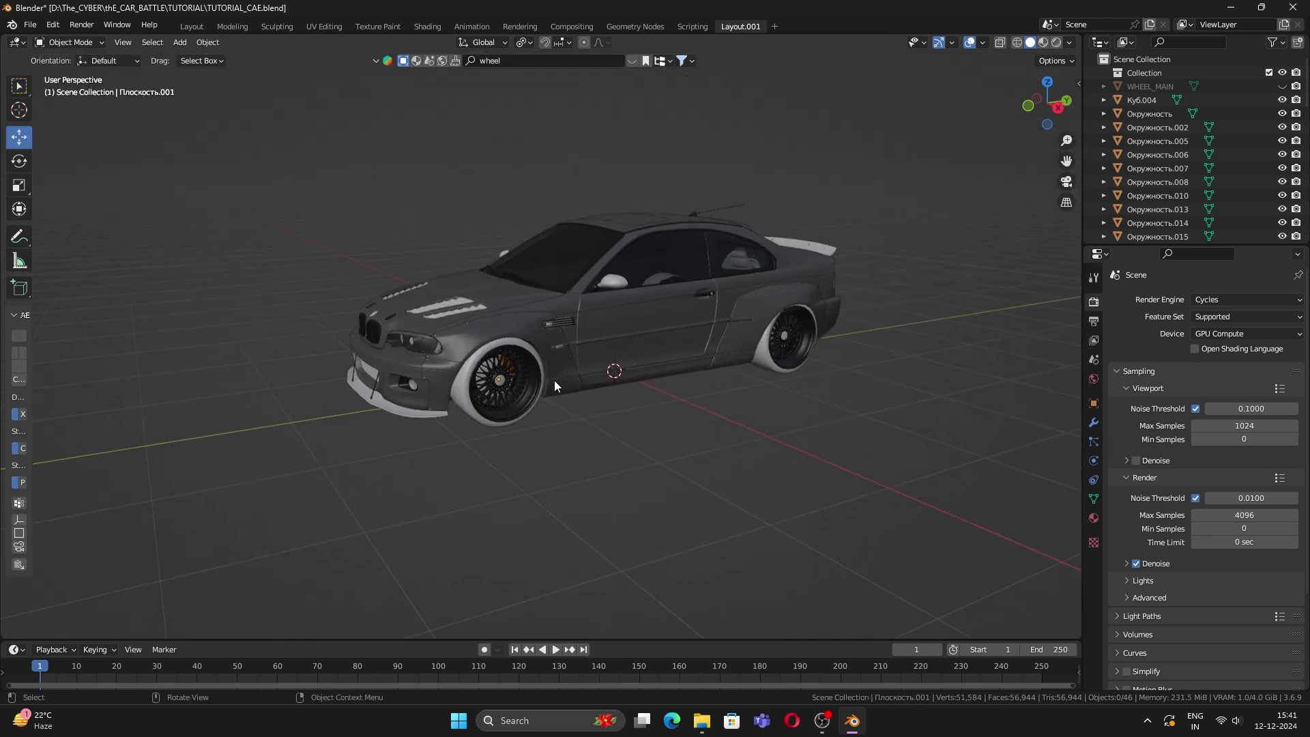
Step: Delete the car's other wheels, keeping only the straightened front wheel and its brake caliper
{"action": "left_click", "coordinate": [486, 367]}
{"action": "middle_click_drag", "start_coordinate": [725, 378], "coordinate": [669, 352]}
{"action": "left_click", "coordinate": [925, 389]}
{"action": "middle_click_drag", "start_coordinate": [925, 388], "coordinate": [607, 477]}
{"action": "left_click_drag", "start_coordinate": [559, 383], "coordinate": [566, 425]}
{"action": "key", "text": "x"}
{"action": "left_click", "coordinate": [567, 424]}
{"action": "middle_click_drag", "start_coordinate": [567, 425], "coordinate": [565, 363]}
{"action": "left_click", "coordinate": [590, 364]}
{"action": "key", "text": "x"}
{"action": "left_click", "coordinate": [591, 365]}
{"action": "key", "text": "x"}
{"action": "left_click", "coordinate": [589, 363]}
Step: Isolate the front wheel and the brake caliper object in local view and select only the caliper object
{"action": "left_click", "coordinate": [590, 370]}
{"action": "key", "text": "KP_Divide"}
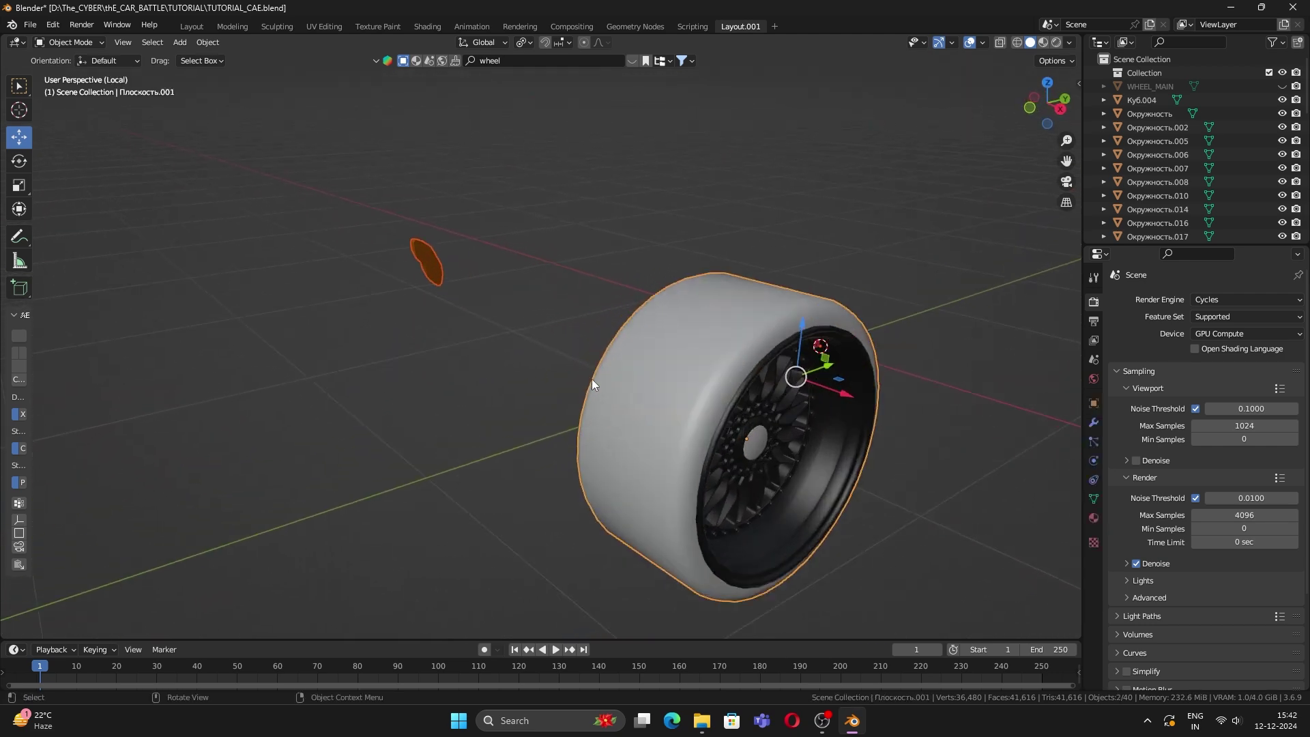
{"action": "left_click", "coordinate": [444, 272]}
{"action": "middle_click_drag", "start_coordinate": [475, 284], "coordinate": [504, 298]}
{"action": "scroll", "coordinate": [504, 298], "scroll_direction": "down", "scroll_amount": 3}
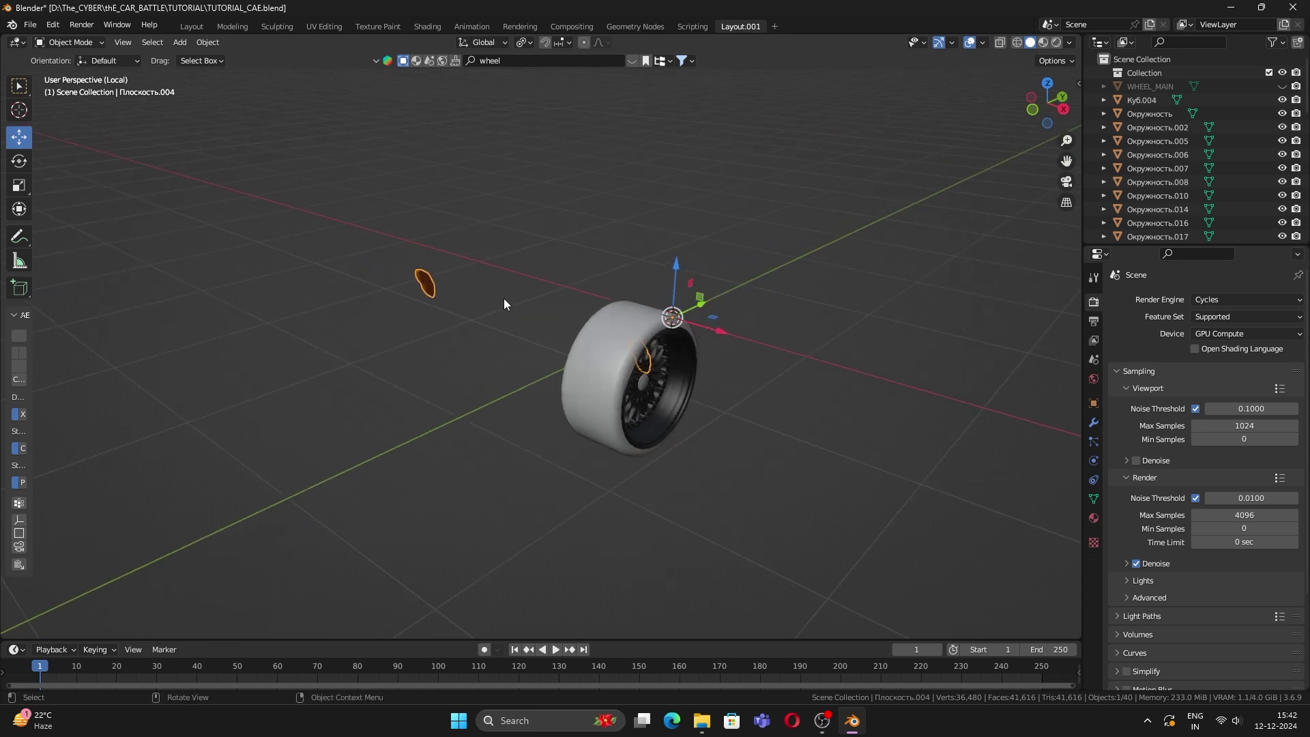
Step: Delete the far-side caliper's mesh from the caliper object in Edit Mode, using X-ray to select it
{"action": "key", "text": "Tab"}
{"action": "left_click", "coordinate": [394, 241]}
{"action": "left_click_drag", "start_coordinate": [351, 199], "coordinate": [478, 326]}
{"action": "key", "text": "alt+z"}
{"action": "key", "text": "x"}
{"action": "middle_click_drag", "start_coordinate": [479, 325], "coordinate": [526, 378]}
{"action": "left_click", "coordinate": [531, 343]}
{"action": "scroll", "coordinate": [581, 336], "scroll_direction": "up", "scroll_amount": 4}
{"action": "key", "text": "Tab"}
Step: Select the remaining caliper and the wheel, with the wheel active, and join them into one object
{"action": "left_click_drag", "start_coordinate": [513, 381], "coordinate": [585, 363]}
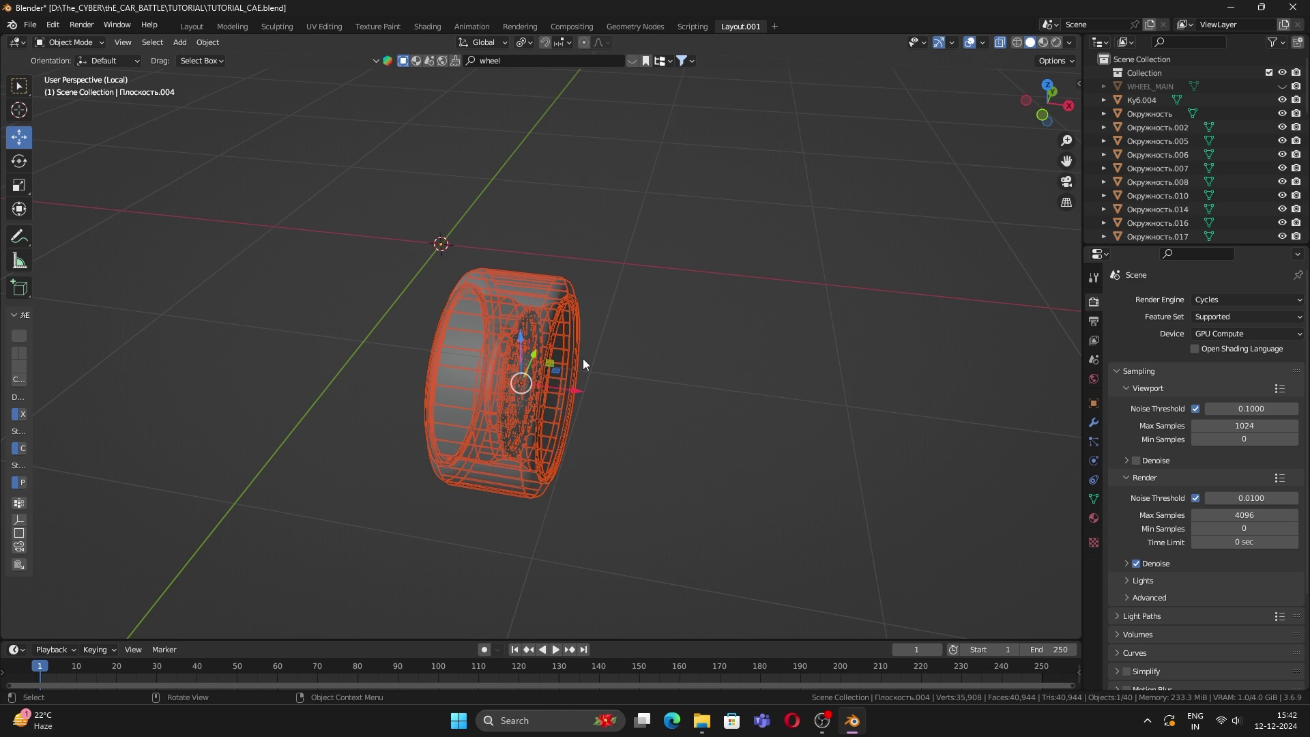
{"action": "left_click", "coordinate": [494, 216]}
{"action": "key", "text": "alt+z"}
{"action": "middle_click_drag", "start_coordinate": [493, 217], "coordinate": [542, 353]}
{"action": "middle_click_drag", "start_coordinate": [472, 379], "coordinate": [461, 391]}
{"action": "left_click", "coordinate": [462, 391]}
{"action": "left_click", "coordinate": [514, 362], "text": "shift"}
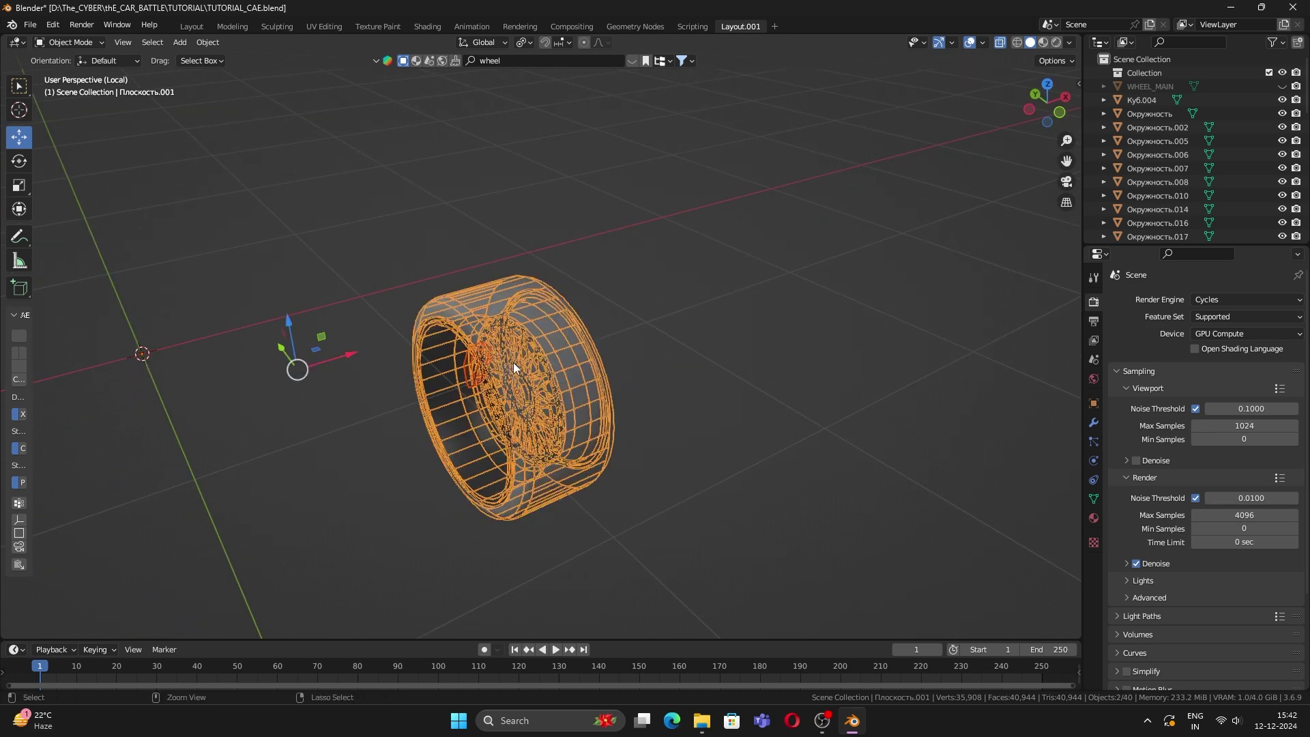
{"action": "key", "text": "ctrl+j"}
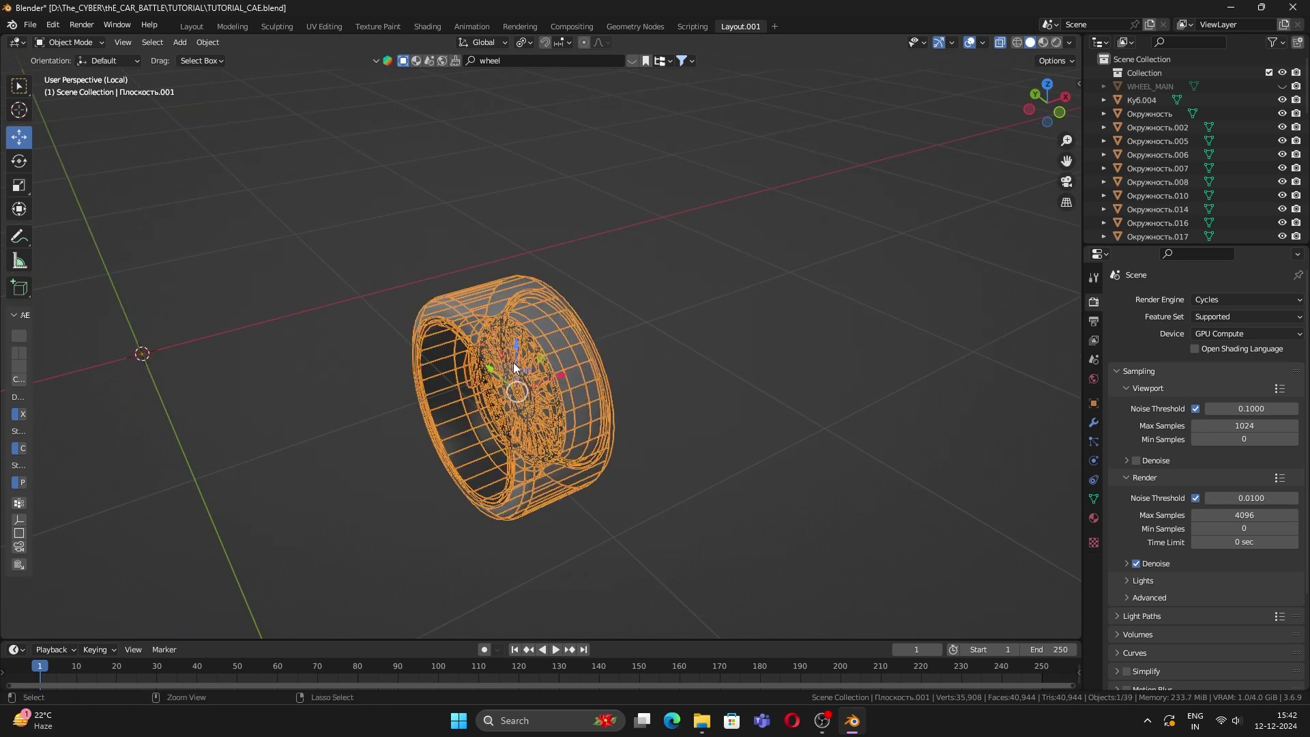
Step: Check the joined wheel's mesh in Edit Mode, turn off X-ray and save the file
{"action": "middle_click_drag", "start_coordinate": [551, 368], "coordinate": [354, 346]}
{"action": "left_click", "coordinate": [355, 346]}
{"action": "key", "text": "Tab"}
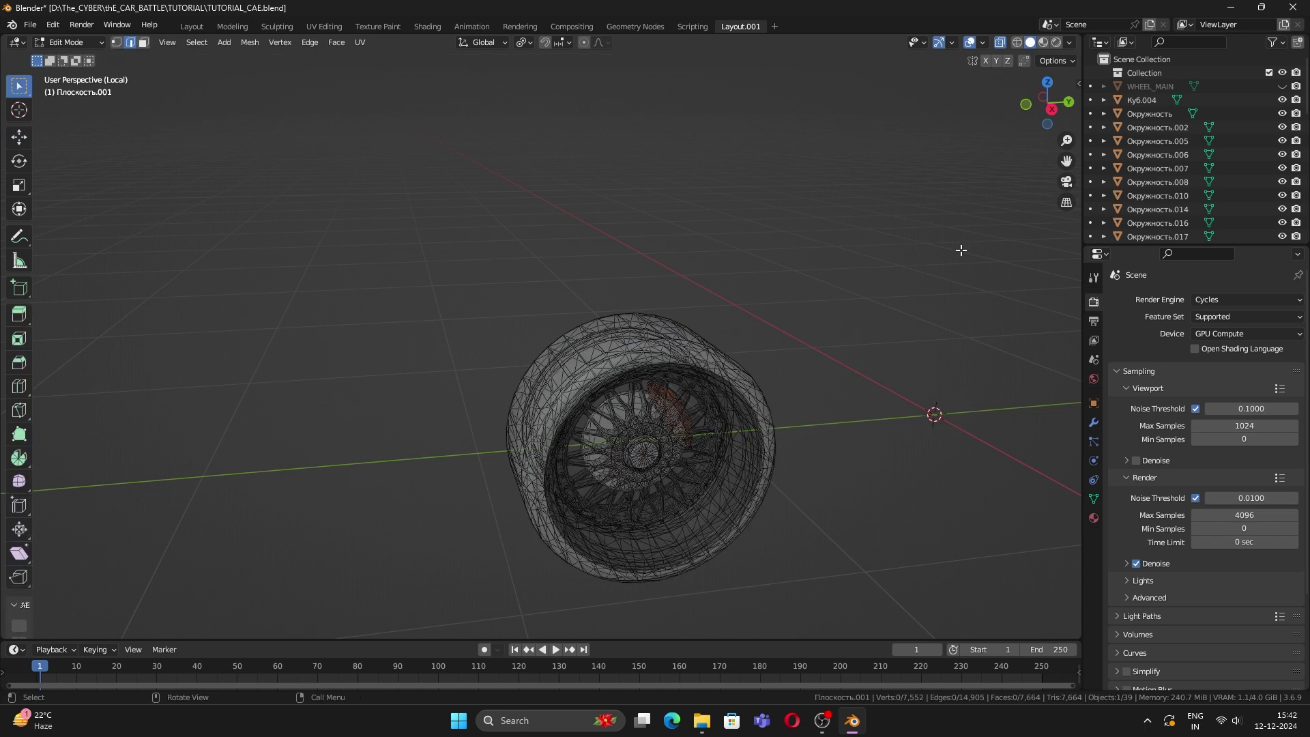
{"action": "key", "text": "Tab"}
{"action": "left_click", "coordinate": [1000, 43]}
{"action": "key", "text": "ctrl+s"}
Step: Select the joined wheel, leave local view and show the car in the right orthographic view
{"action": "scroll", "coordinate": [658, 360], "scroll_direction": "down", "scroll_amount": 2}
{"action": "left_click", "coordinate": [658, 361]}
{"action": "middle_click_drag", "start_coordinate": [768, 312], "coordinate": [636, 407]}
{"action": "key", "text": "KP_Divide"}
{"action": "key", "text": "KP_3"}
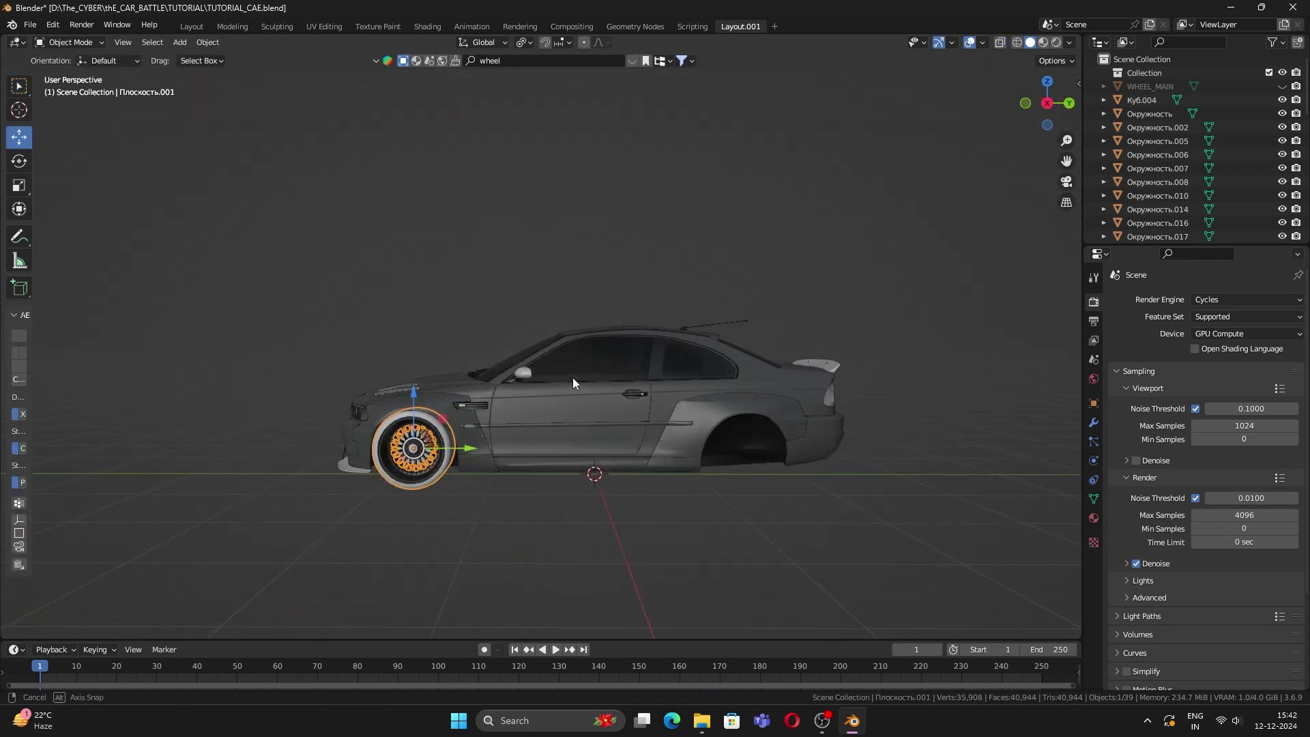
Step: Try moving individual body parts freehand to check which pieces are separate, undoing each move
{"action": "key", "text": "alt+a"}
{"action": "left_click_drag", "start_coordinate": [743, 230], "coordinate": [555, 502]}
{"action": "left_click", "coordinate": [599, 416]}
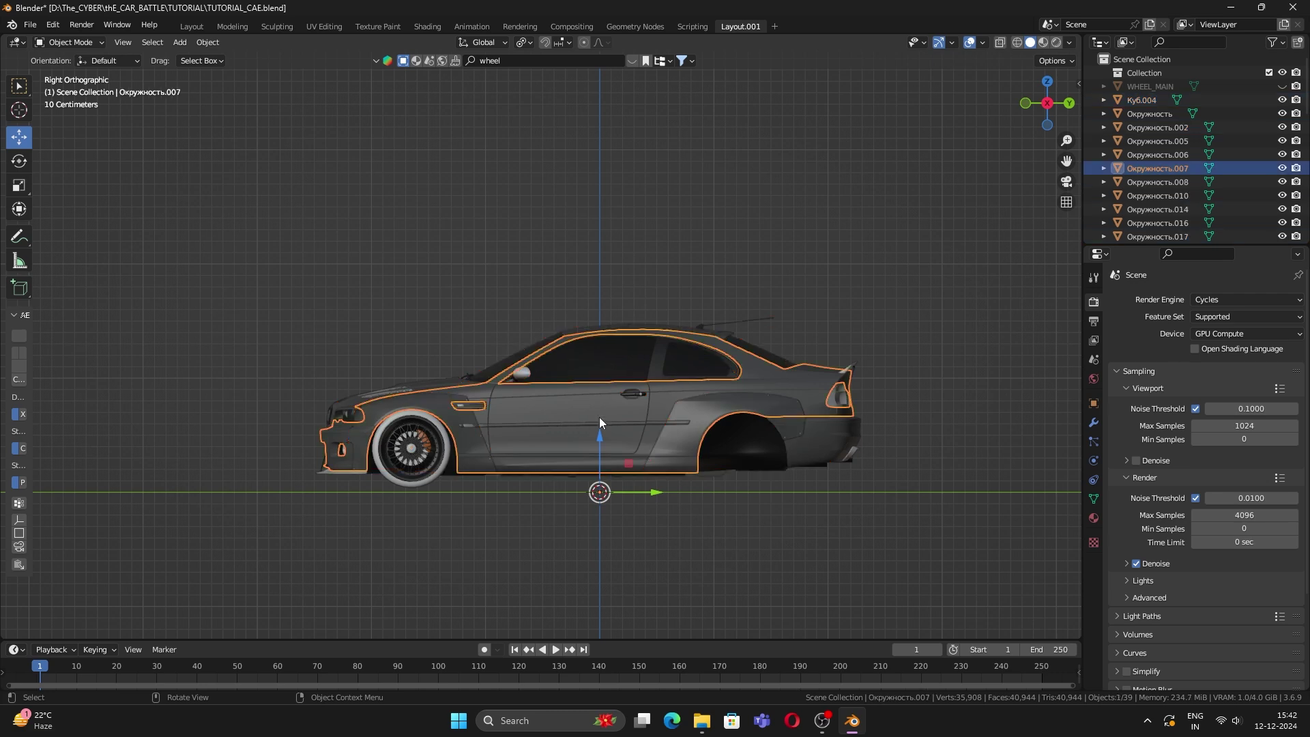
{"action": "key", "text": "g"}
{"action": "left_click", "coordinate": [735, 268]}
{"action": "key", "text": "ctrl+z"}
{"action": "left_click", "coordinate": [611, 337]}
{"action": "middle_click_drag", "start_coordinate": [617, 390], "coordinate": [716, 421]}
{"action": "key", "text": "g"}
{"action": "left_click", "coordinate": [871, 278]}
{"action": "left_click", "coordinate": [616, 419]}
{"action": "key", "text": "g"}
{"action": "left_click", "coordinate": [864, 321]}
{"action": "key", "text": "ctrl+z"}
{"action": "key", "text": "ctrl+z"}
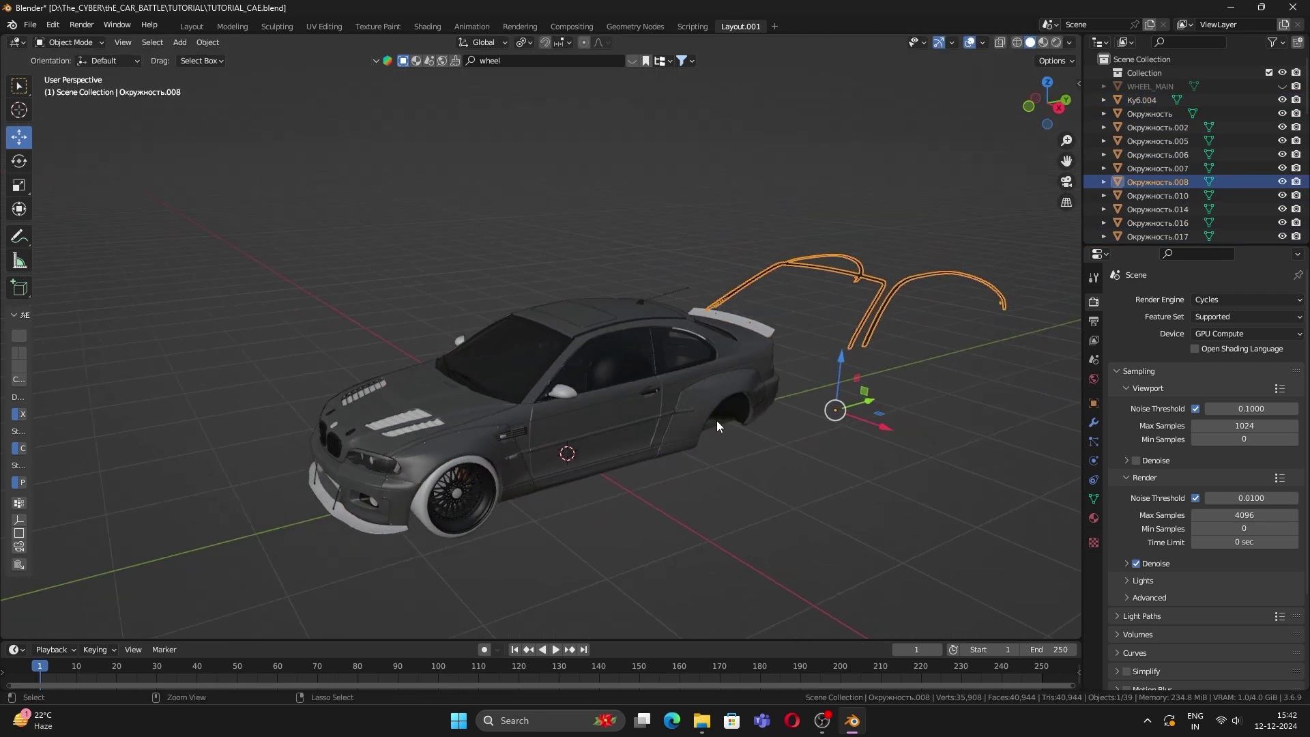
{"action": "key", "text": "ctrl+z"}
Step: Box-select the car body parts in the right orthographic view with X-ray on, excluding the front wheel, and undo a test move
{"action": "left_click", "coordinate": [1059, 108]}
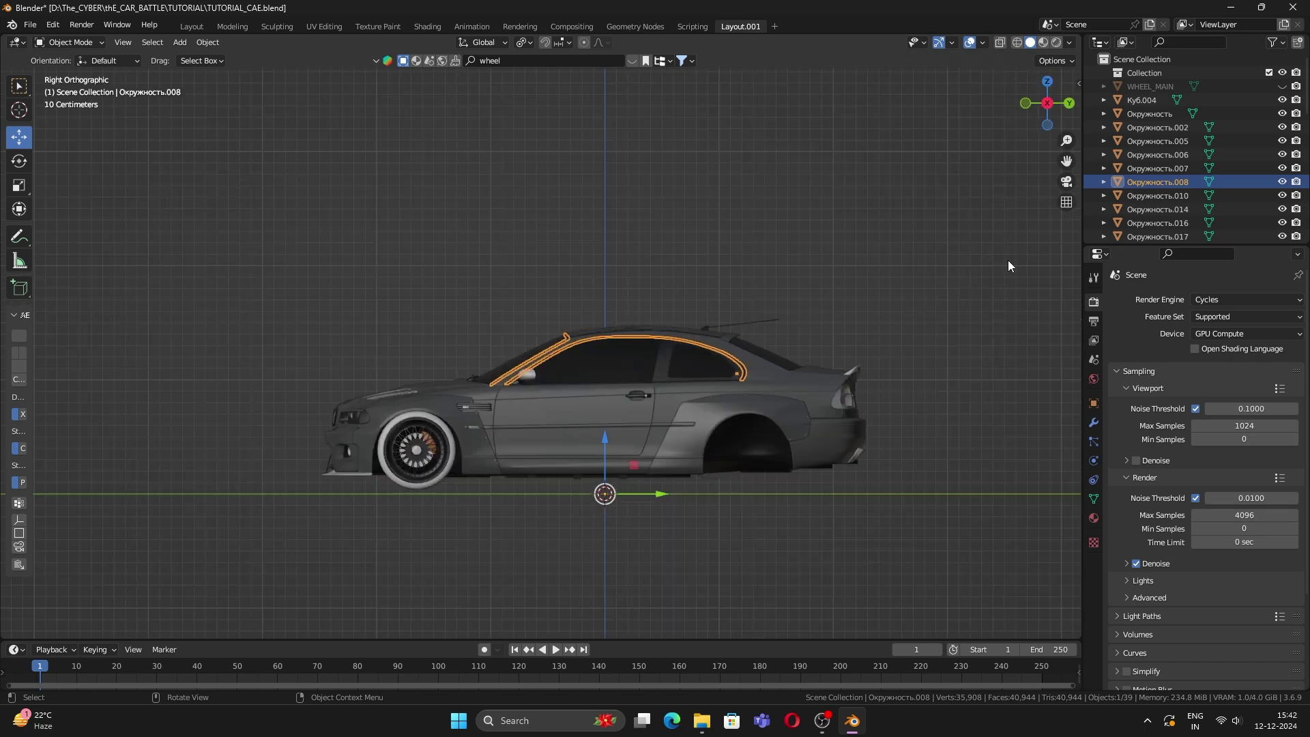
{"action": "left_click", "coordinate": [885, 243]}
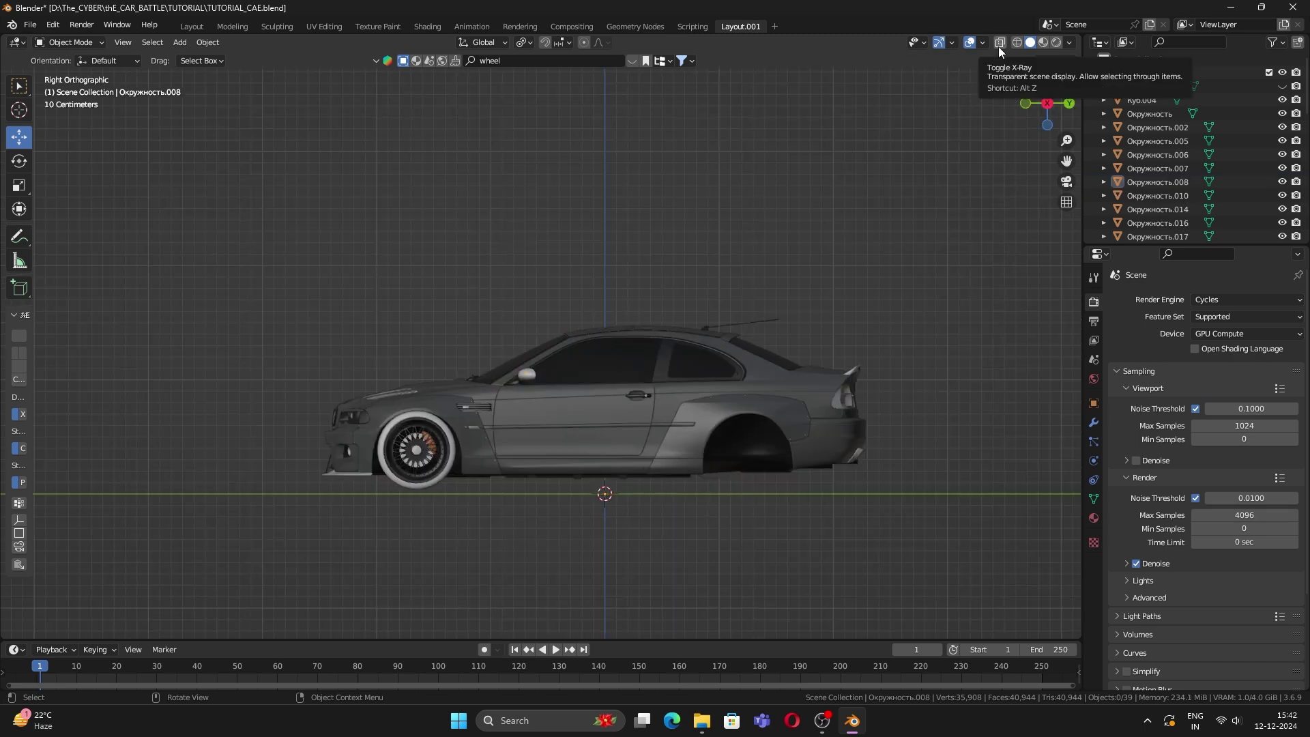
{"action": "left_click", "coordinate": [998, 45]}
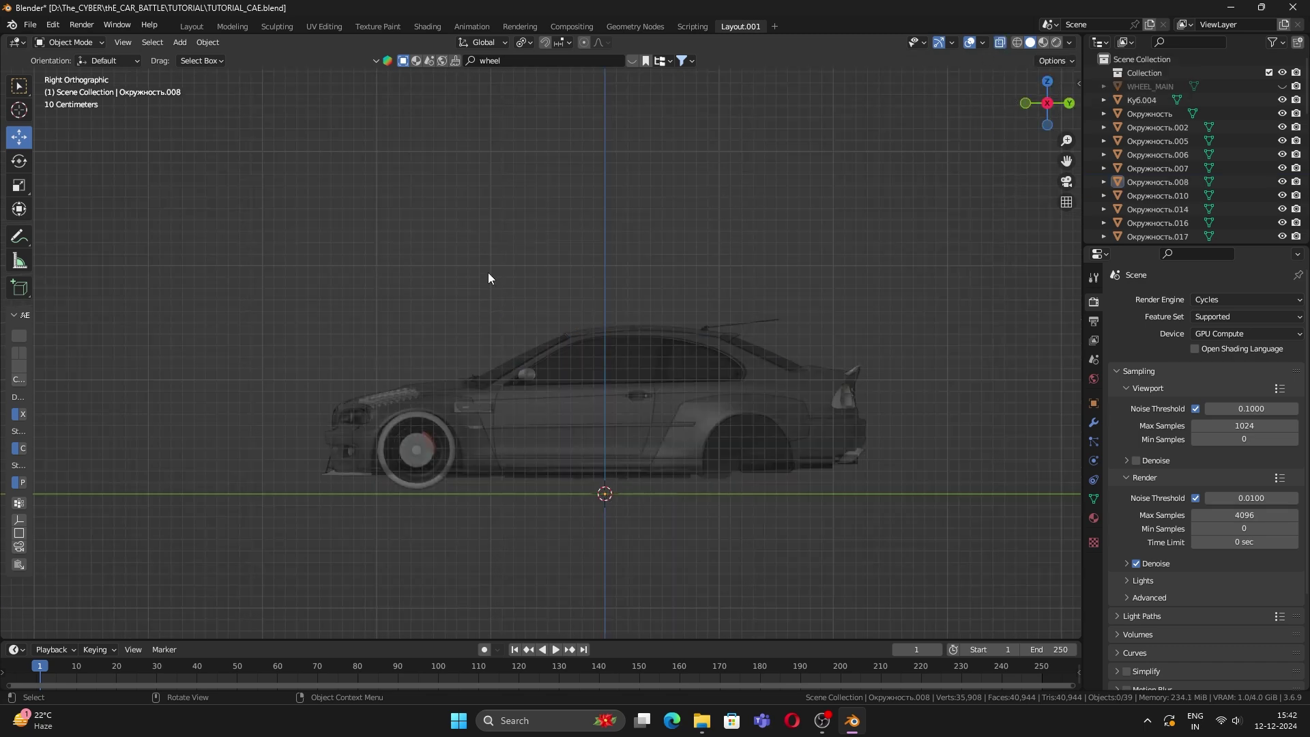
{"action": "left_click_drag", "start_coordinate": [525, 301], "coordinate": [865, 550]}
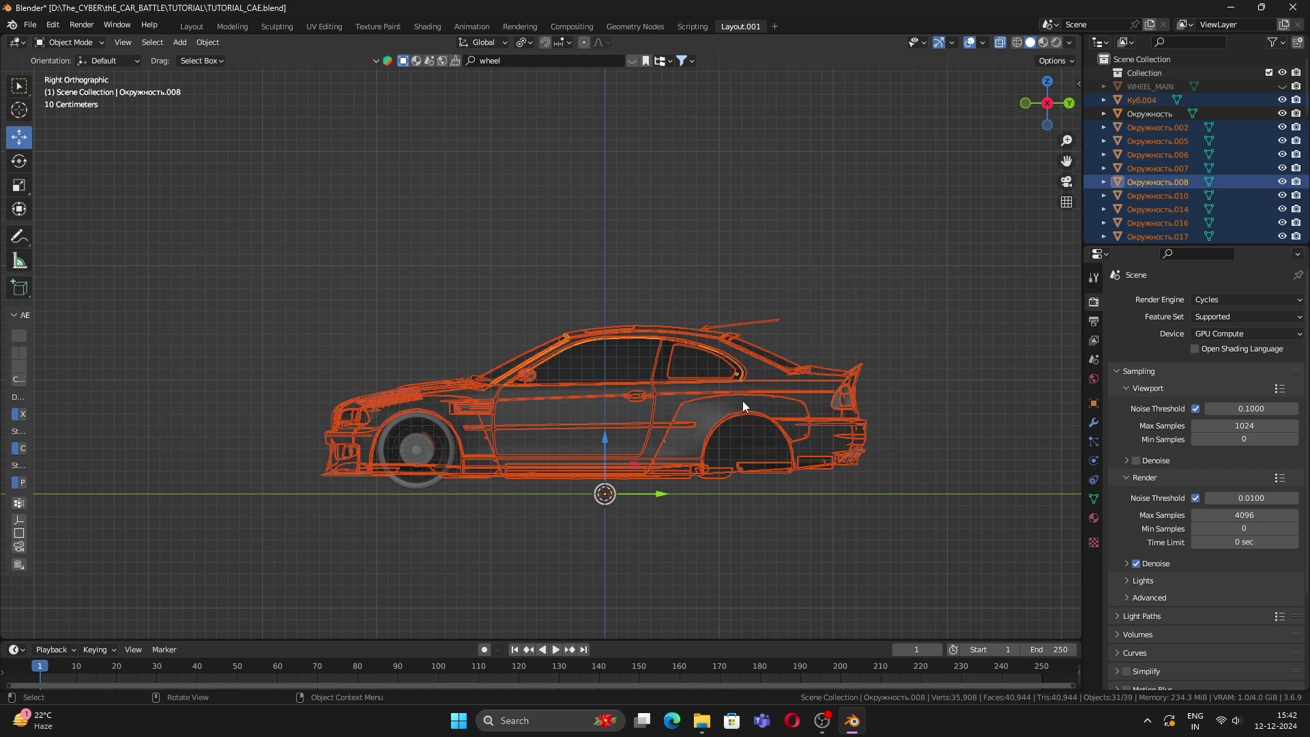
{"action": "key", "text": "g"}
{"action": "left_click", "coordinate": [671, 226]}
{"action": "key", "text": "ctrl+z"}
Step: Add the remaining unselected body parts to the selection, leaving out the front wheel
{"action": "middle_click_drag", "start_coordinate": [592, 389], "coordinate": [514, 317]}
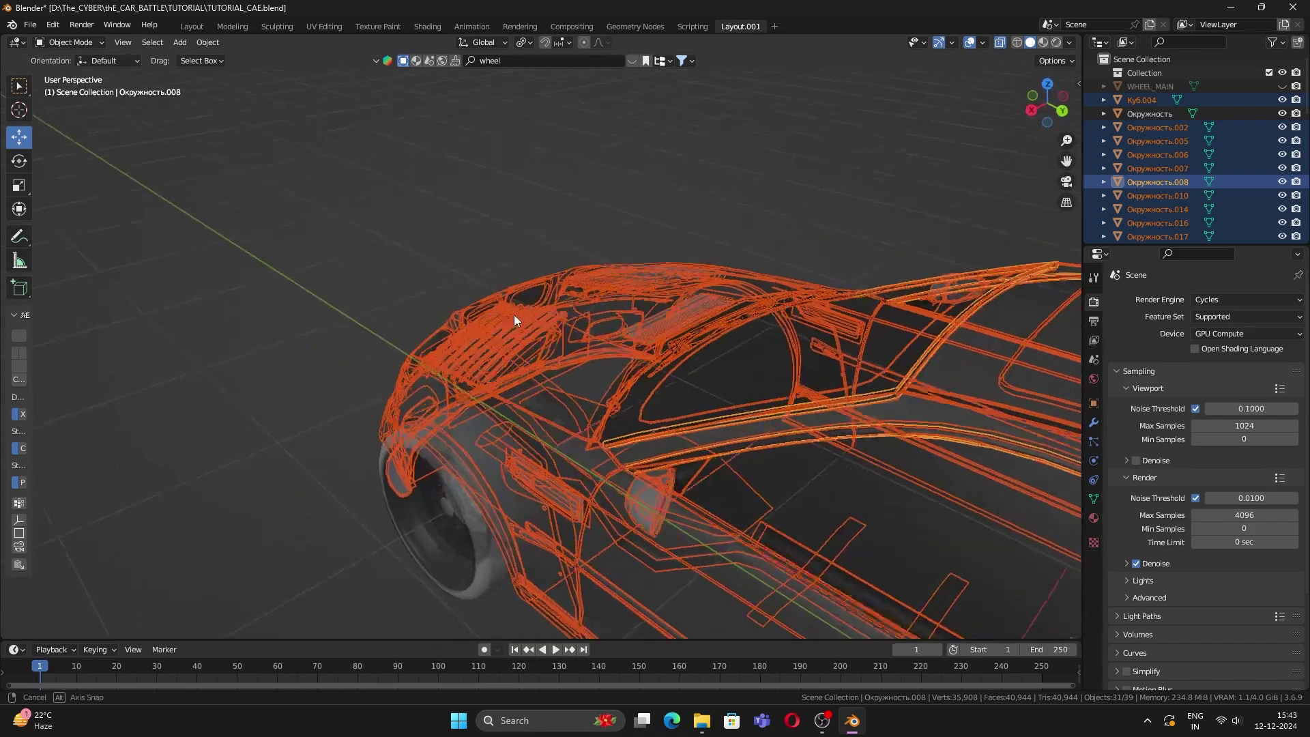
{"action": "left_click_drag", "start_coordinate": [354, 235], "coordinate": [559, 352], "text": "shift"}
{"action": "middle_click_drag", "start_coordinate": [558, 353], "coordinate": [531, 342]}
{"action": "left_click_drag", "start_coordinate": [610, 246], "coordinate": [700, 314], "text": "shift"}
{"action": "middle_click_drag", "start_coordinate": [700, 313], "coordinate": [939, 75]}
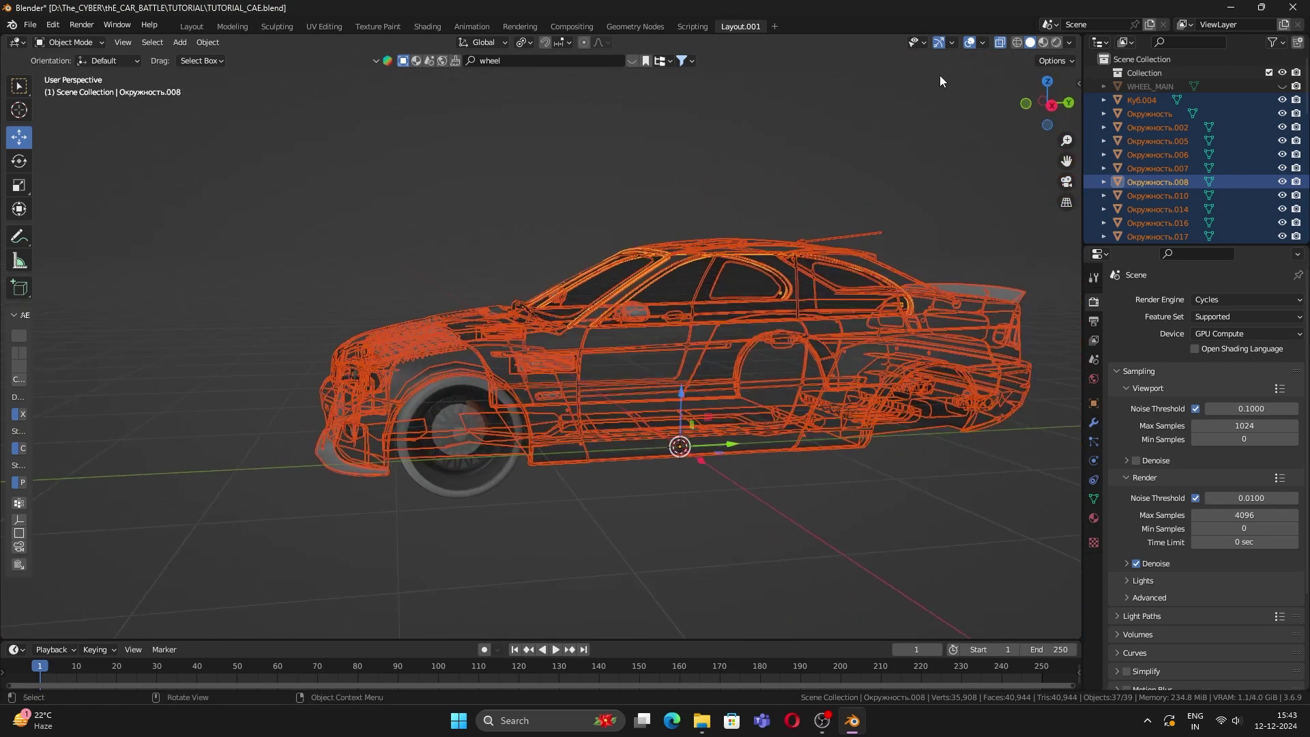
Step: Turn off X-ray, make the main body panel the active object and join all selected parts into it
{"action": "left_click", "coordinate": [1001, 42]}
{"action": "middle_click_drag", "start_coordinate": [785, 225], "coordinate": [630, 343]}
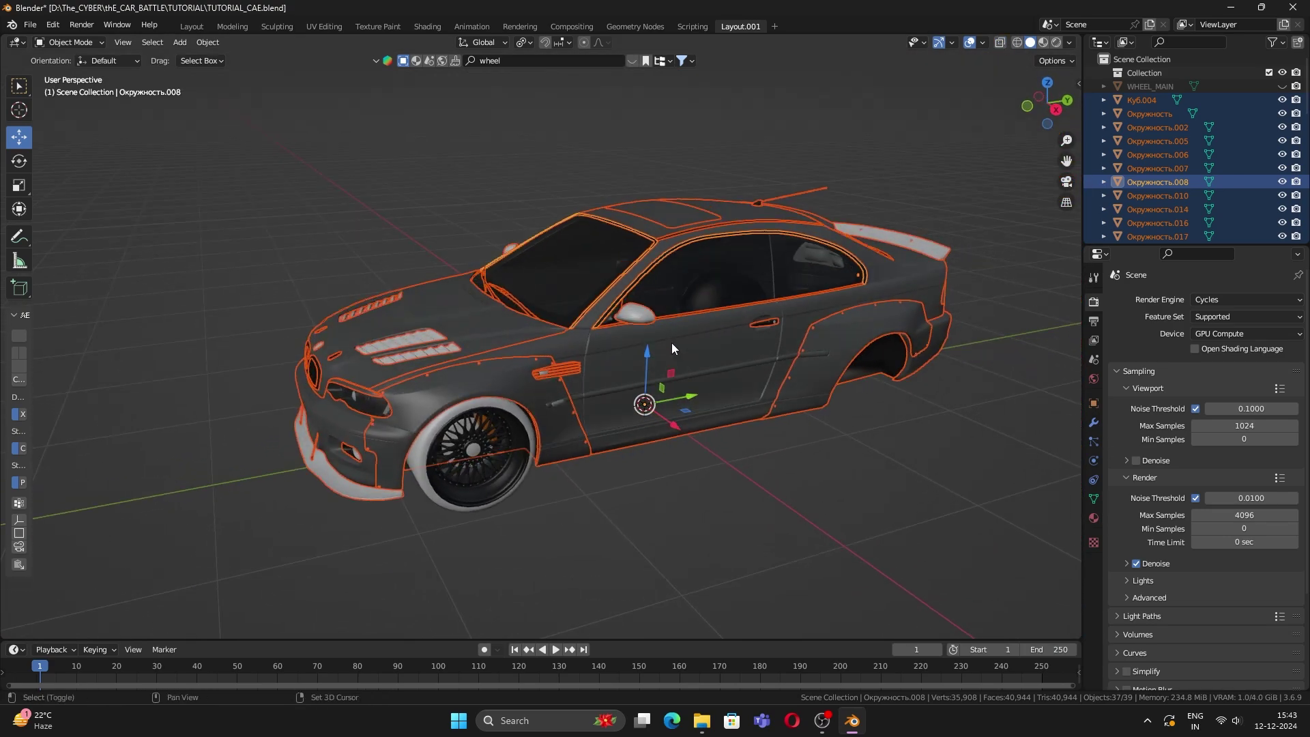
{"action": "left_click", "coordinate": [603, 362], "text": "shift"}
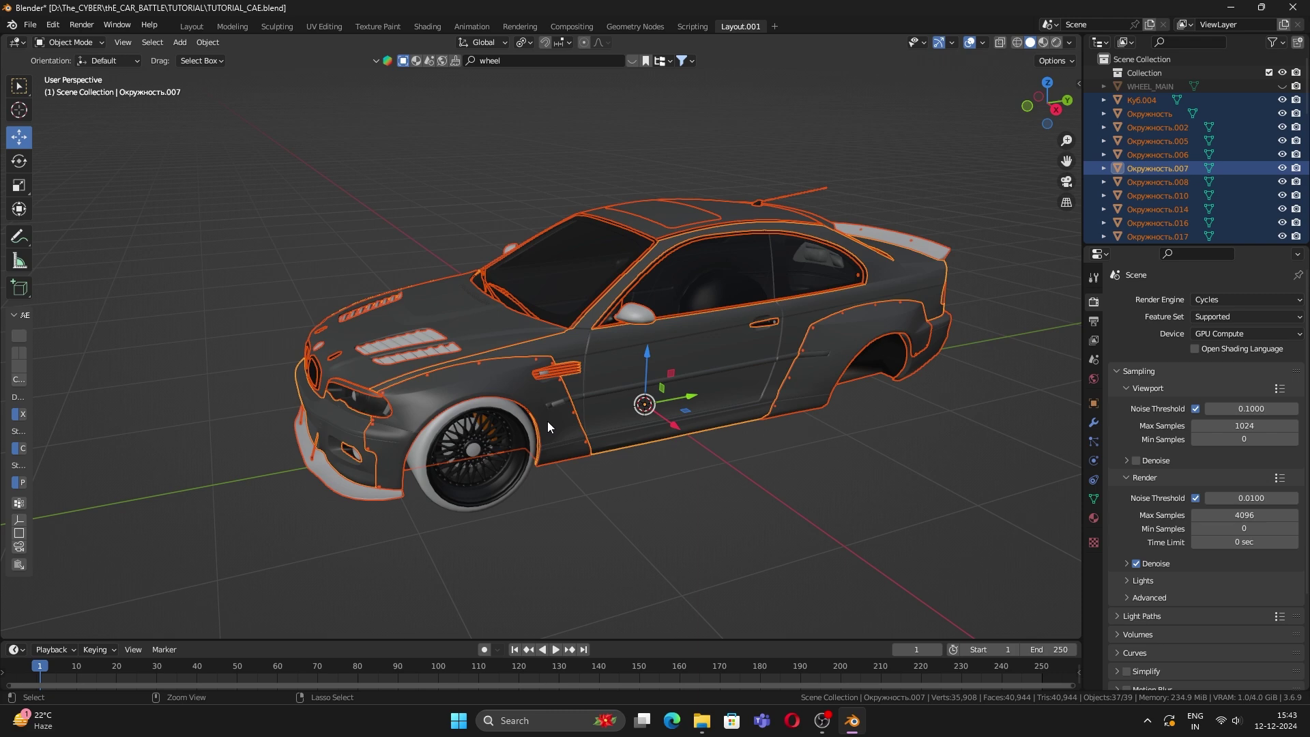
{"action": "key", "text": "ctrl+j"}
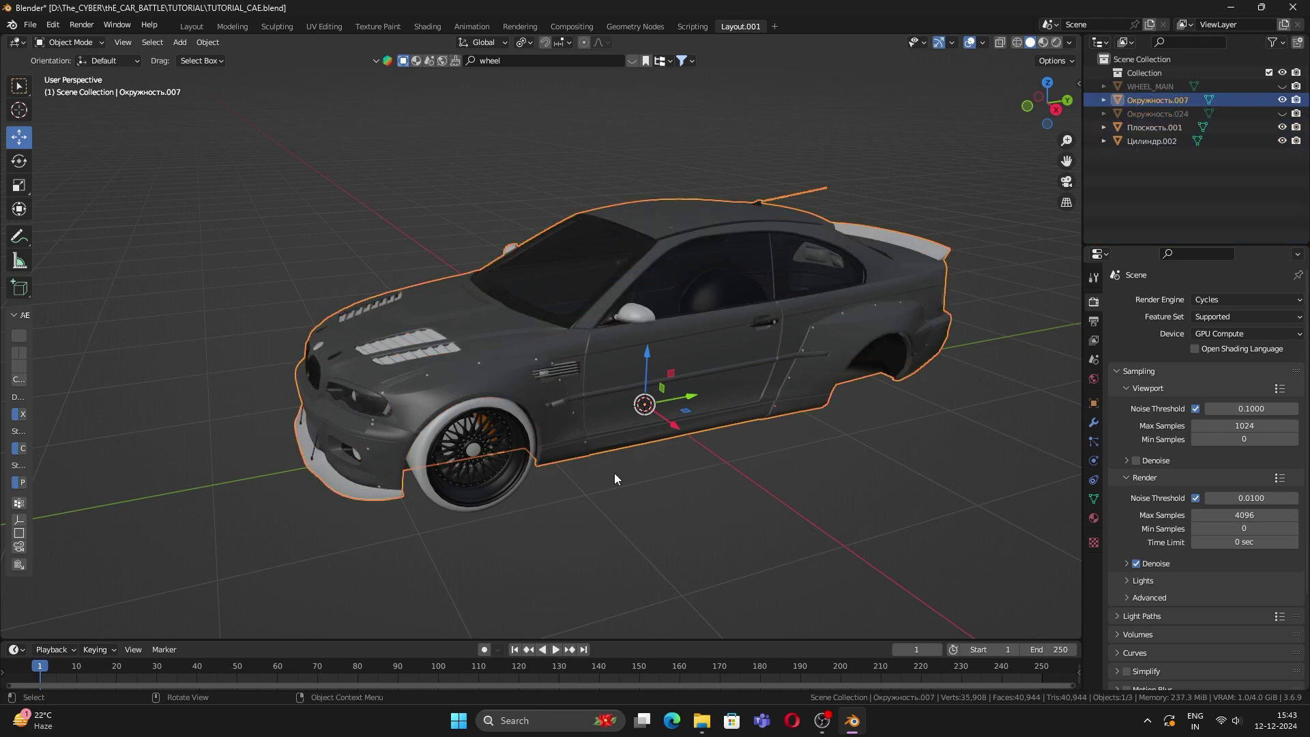
Step: Try moving the joined car body freehand, and undo the move
{"action": "key", "text": "g"}
{"action": "left_click", "coordinate": [772, 292]}
{"action": "key", "text": "ctrl+z"}
Step: Select the front fog light together with the car body and join it into the body
{"action": "middle_click_drag", "start_coordinate": [437, 426], "coordinate": [511, 412], "text": "shift"}
{"action": "scroll", "coordinate": [491, 444], "scroll_direction": "up", "scroll_amount": 2}
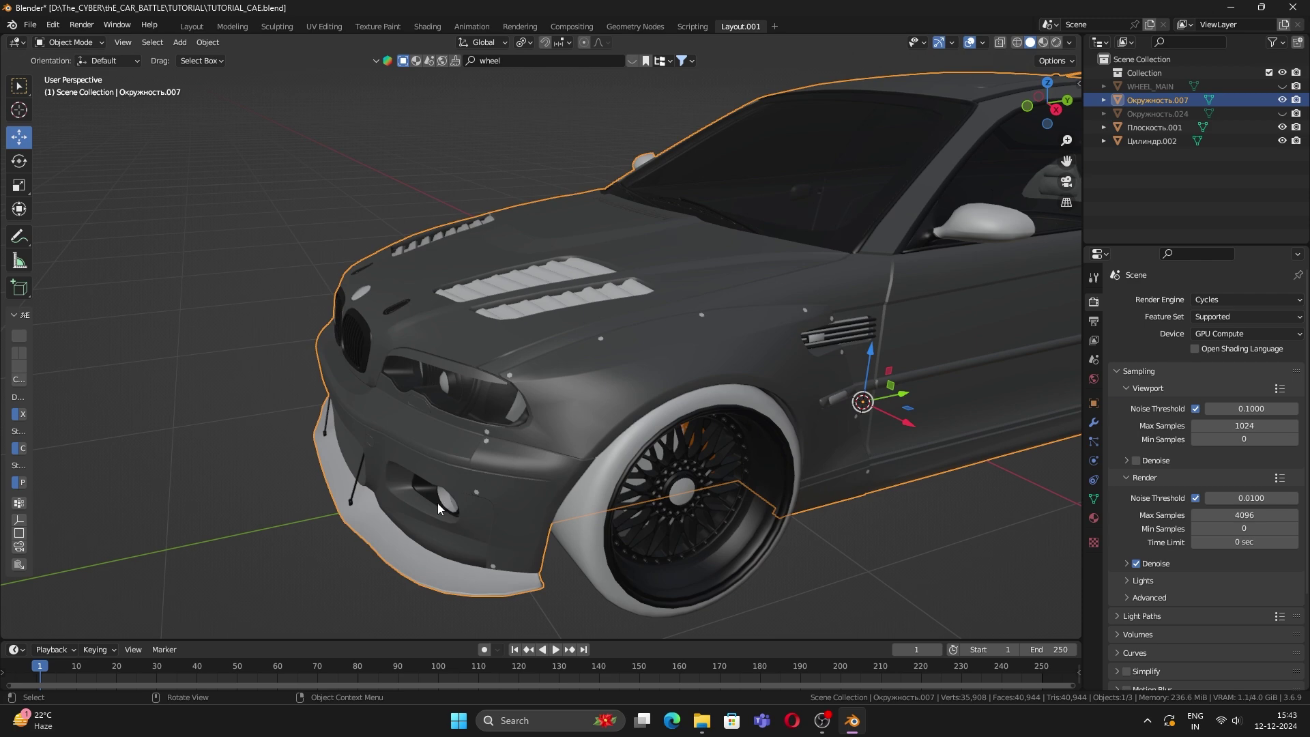
{"action": "left_click", "coordinate": [448, 502]}
{"action": "left_click", "coordinate": [567, 374], "text": "shift"}
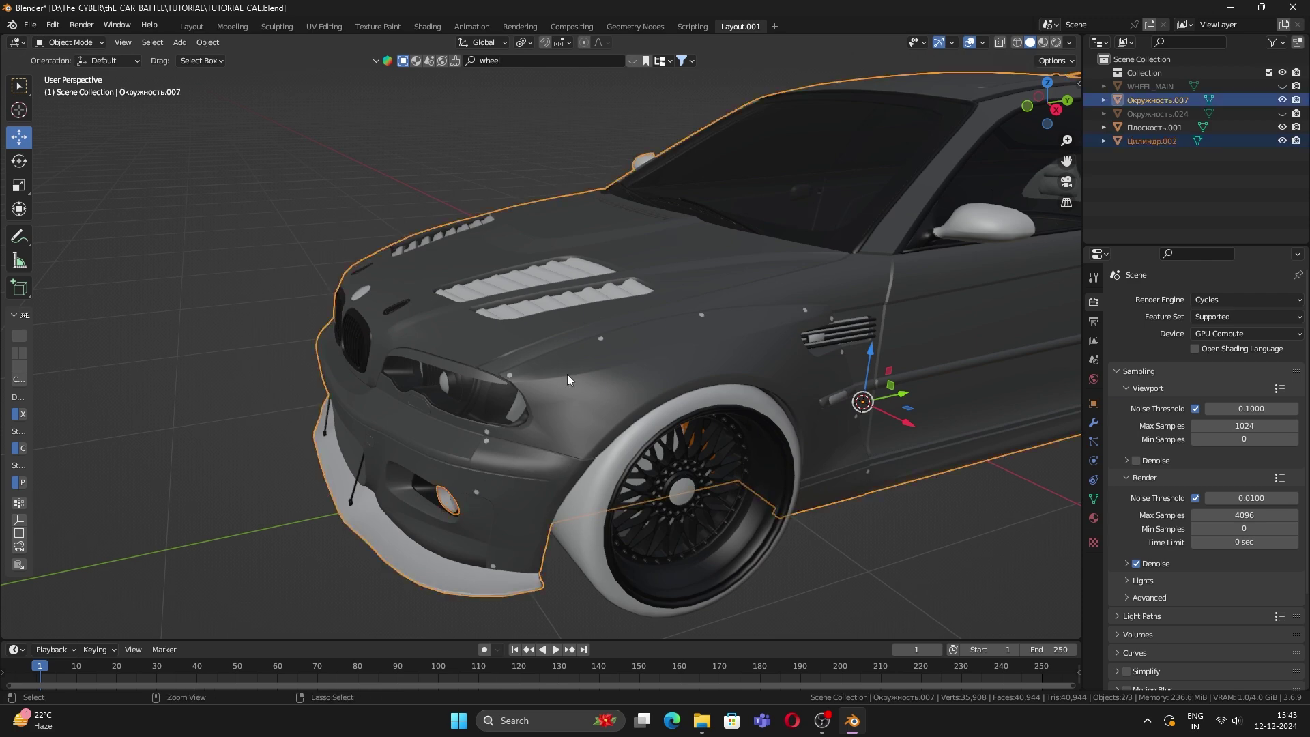
{"action": "key", "text": "ctrl+j"}
Step: Test-move the car body with the fog light joined in, undo the move and deselect everything
{"action": "scroll", "coordinate": [695, 410], "scroll_direction": "down", "scroll_amount": 4}
{"action": "middle_click_drag", "start_coordinate": [694, 410], "coordinate": [519, 470], "text": "shift"}
{"action": "key", "text": "g"}
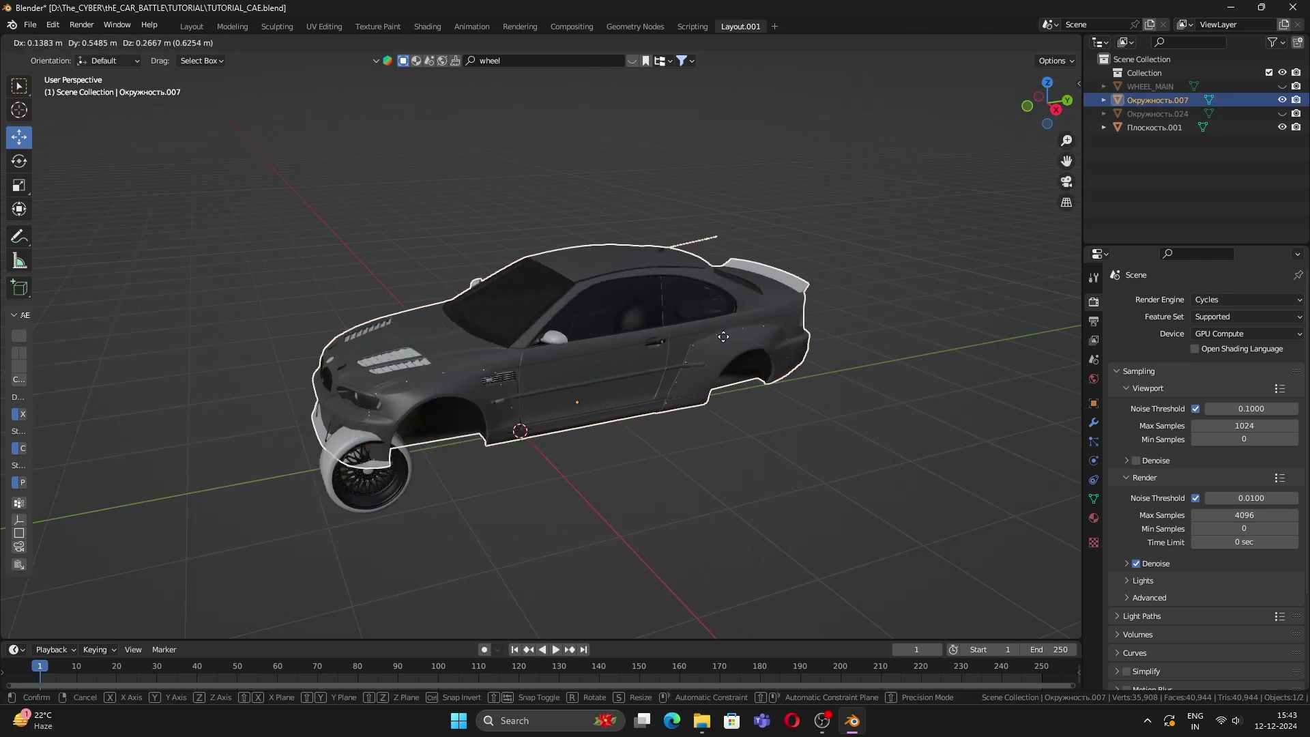
{"action": "left_click", "coordinate": [552, 290]}
{"action": "key", "text": "ctrl+z"}
{"action": "middle_click_drag", "start_coordinate": [562, 397], "coordinate": [821, 421]}
{"action": "left_click", "coordinate": [997, 242]}
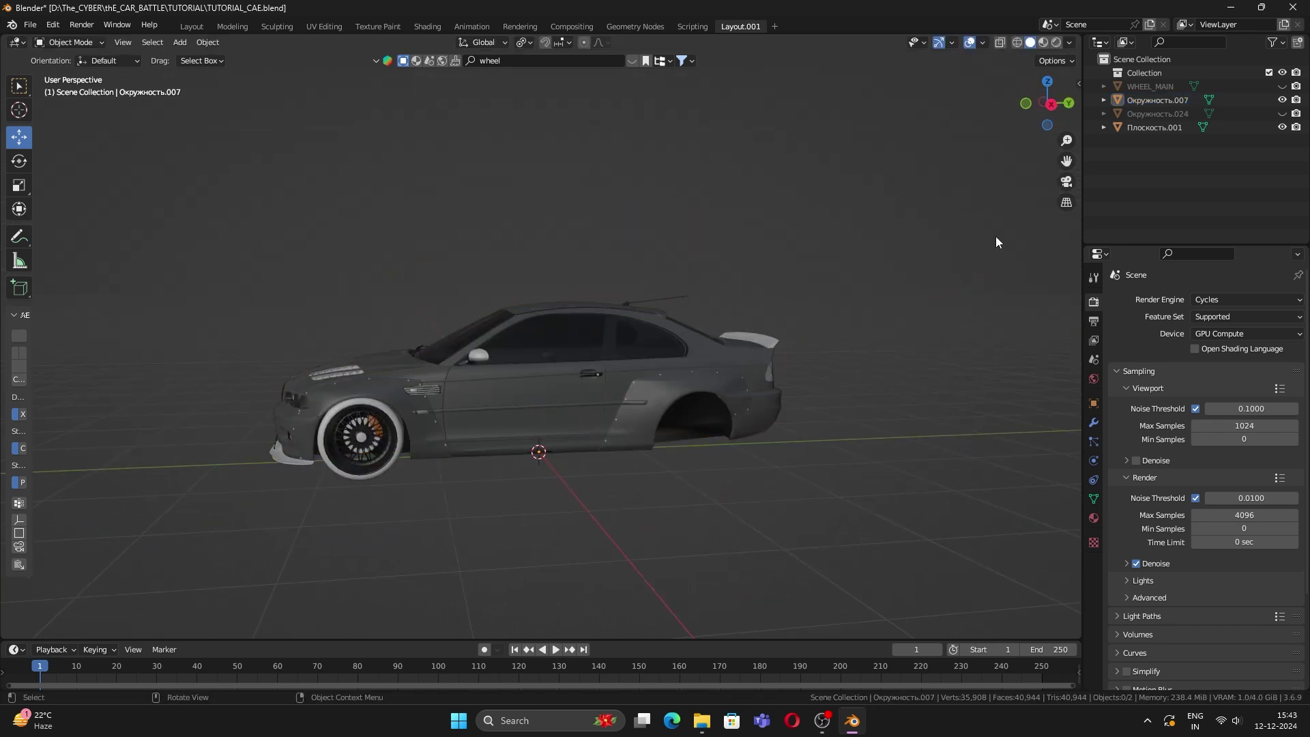
Step: Duplicate the front wheel in place and mirror the copy along the global X axis
{"action": "left_click", "coordinate": [382, 454]}
{"action": "middle_click_drag", "start_coordinate": [476, 460], "coordinate": [427, 484]}
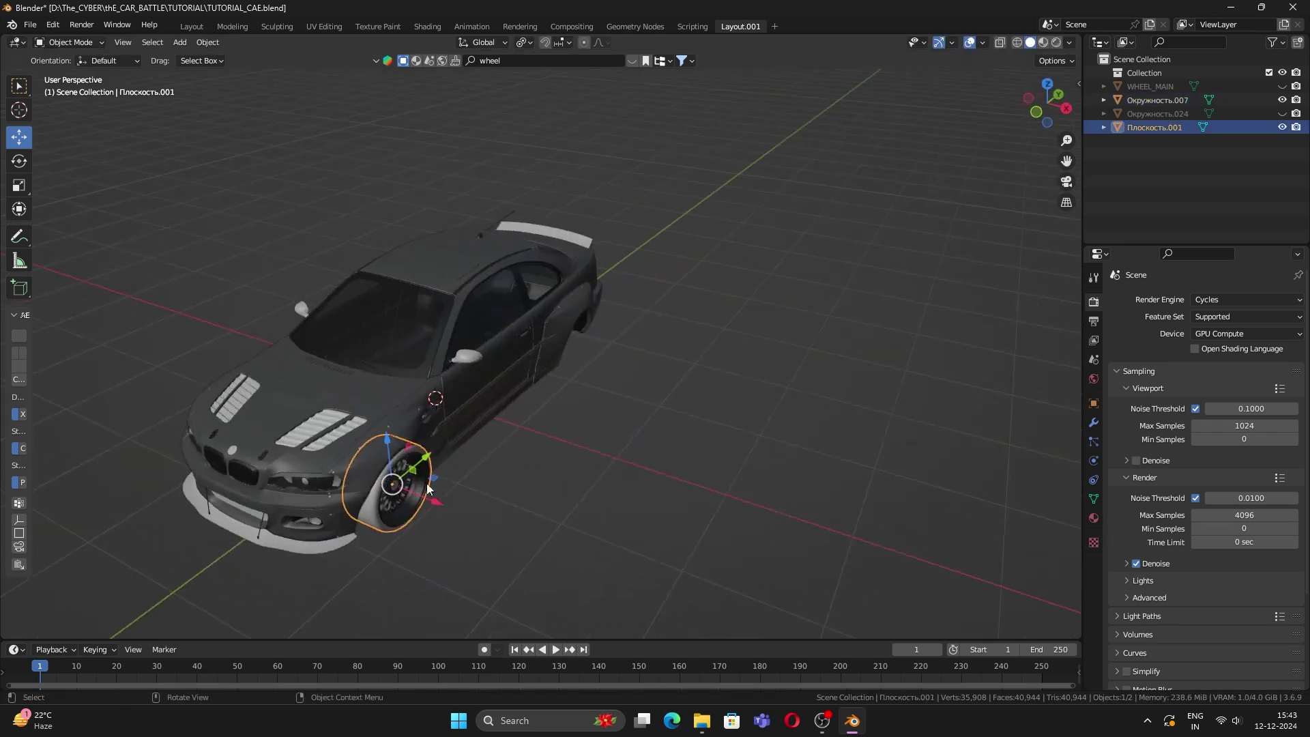
{"action": "middle_click_drag", "start_coordinate": [305, 241], "coordinate": [682, 395]}
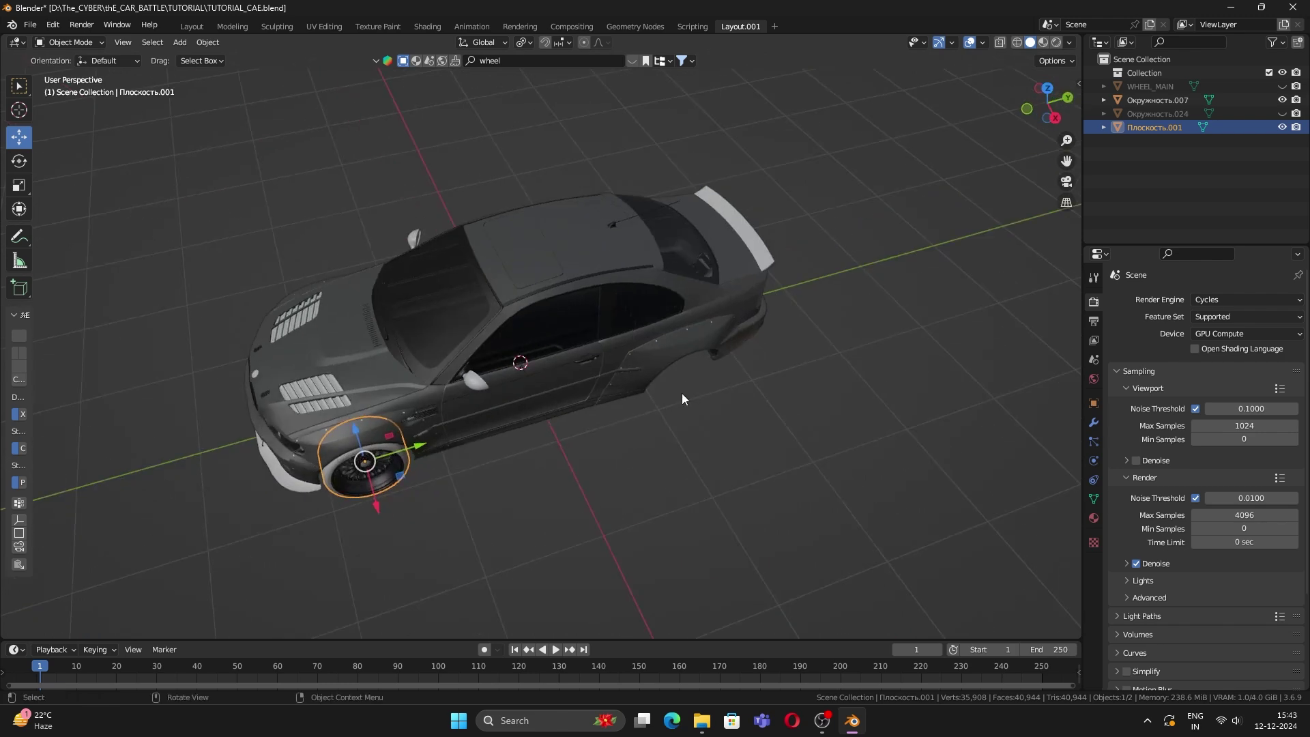
{"action": "middle_click_drag", "start_coordinate": [522, 452], "coordinate": [878, 119]}
{"action": "middle_click_drag", "start_coordinate": [352, 396], "coordinate": [561, 362]}
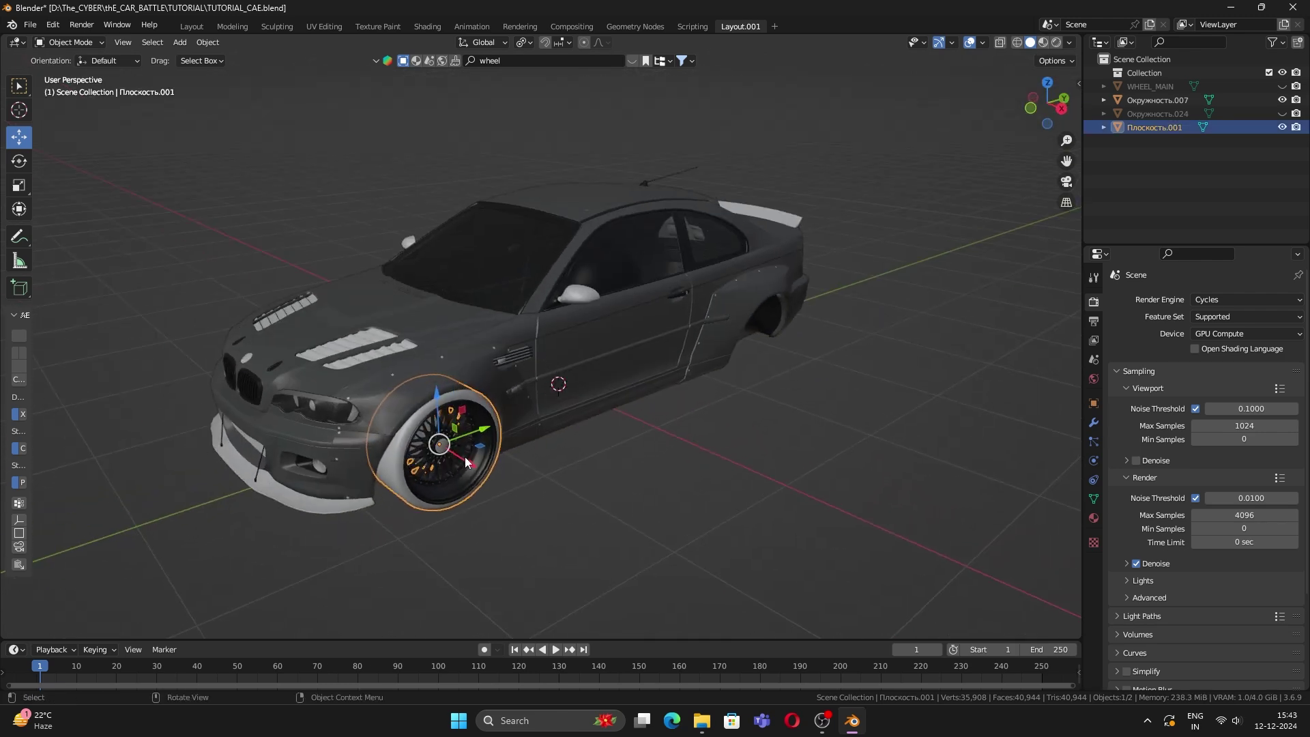
{"action": "key", "text": "shift+d"}
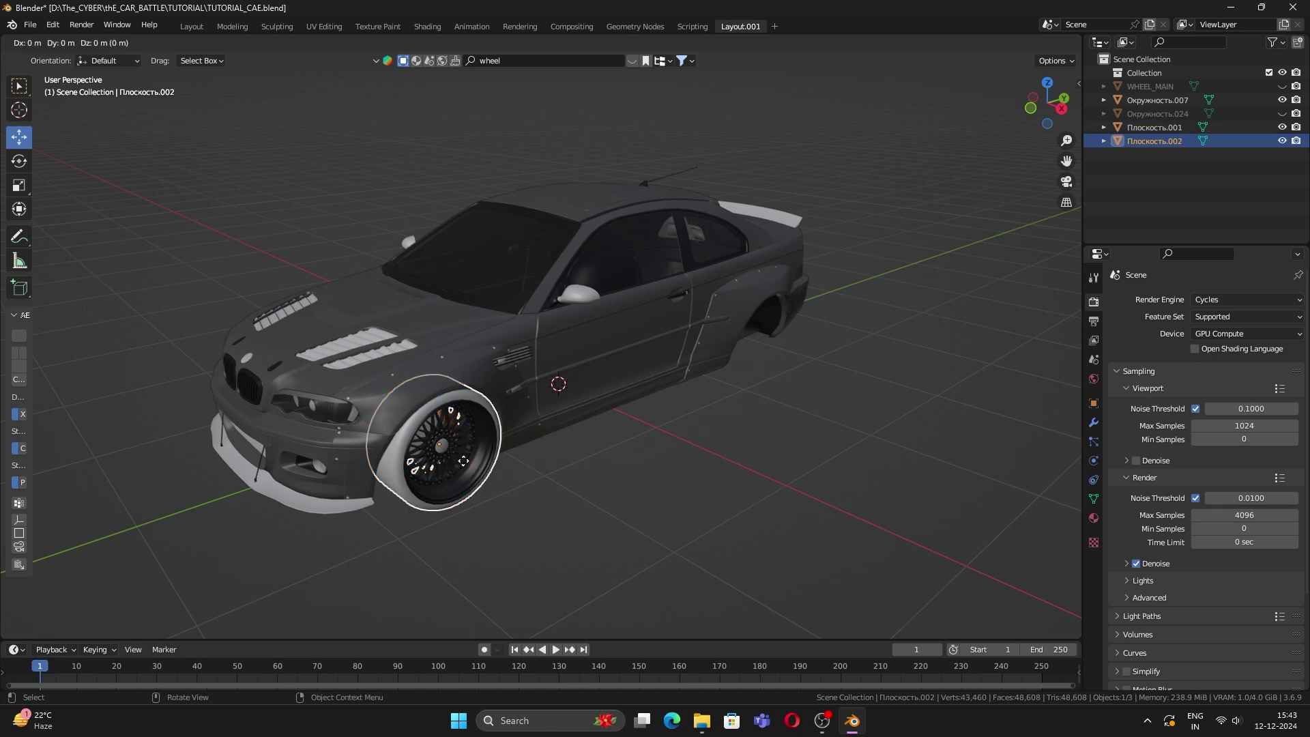
{"action": "right_click", "coordinate": [464, 466]}
{"action": "right_click", "coordinate": [464, 466]}
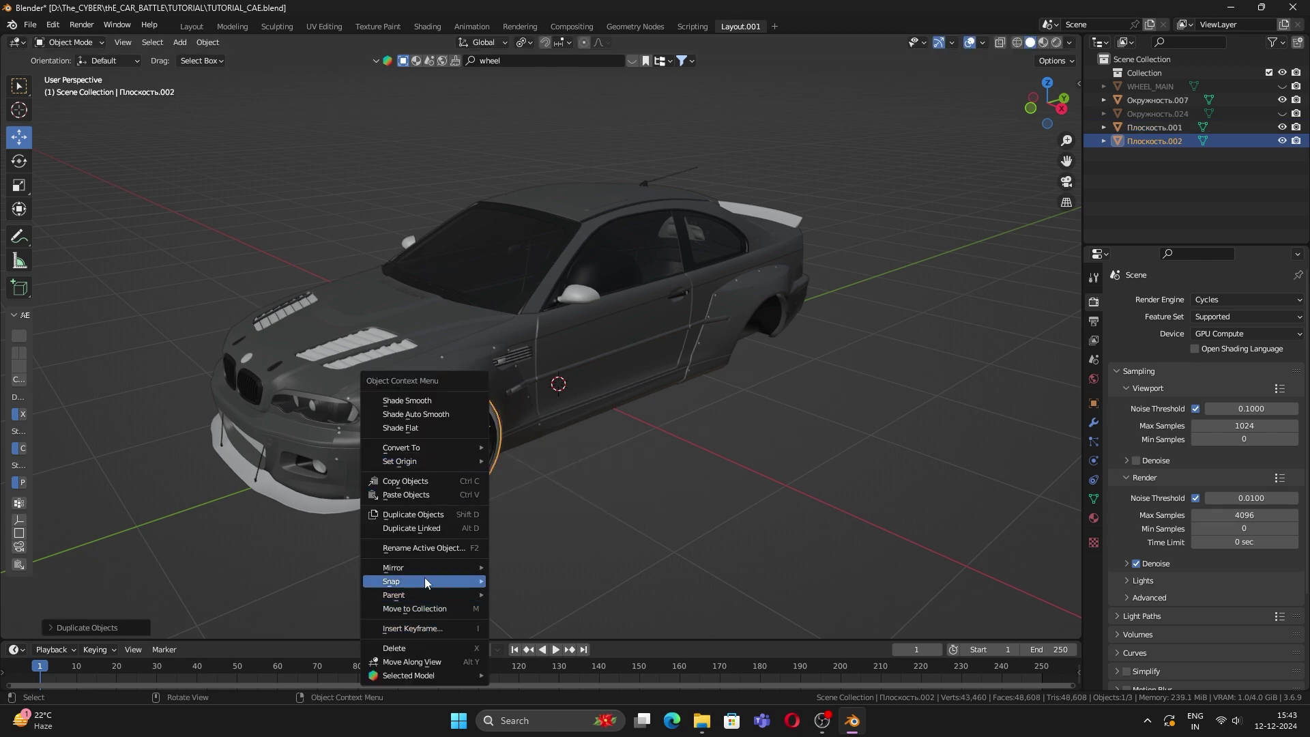
{"action": "mouse_move", "coordinate": [424, 567]}
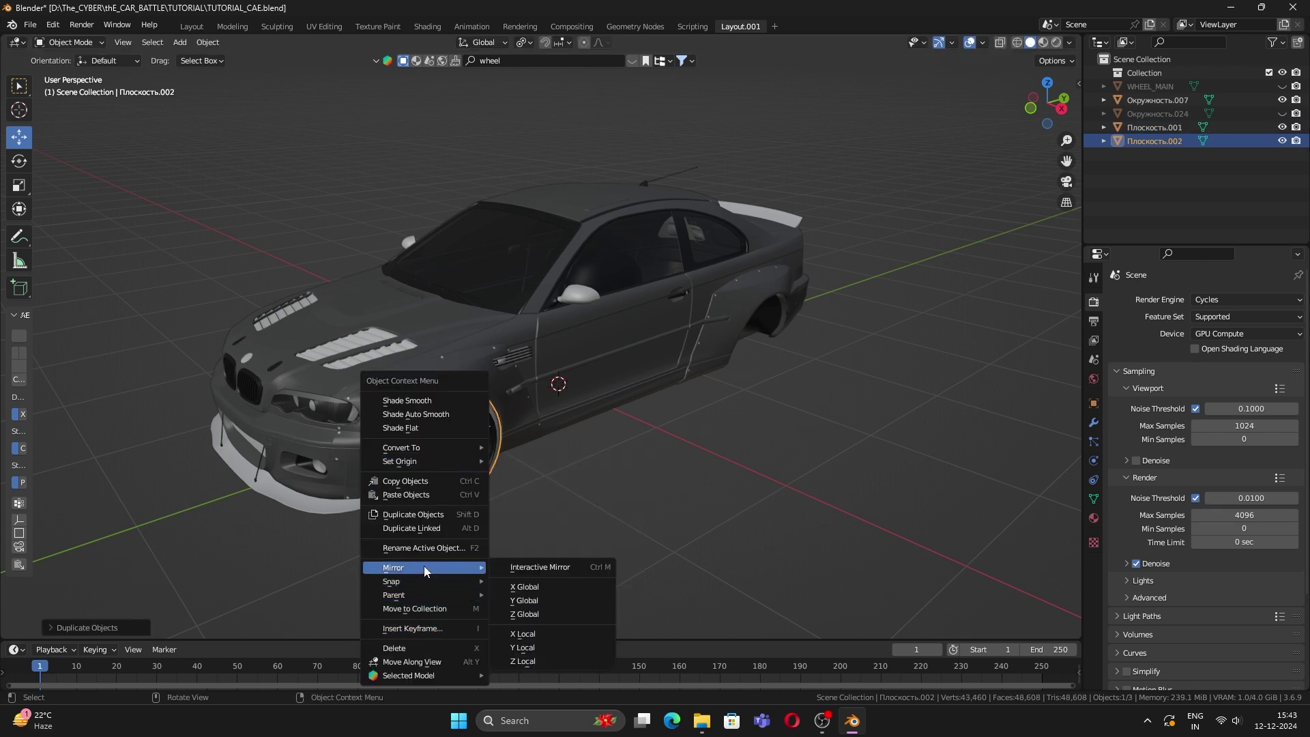
{"action": "left_click", "coordinate": [523, 588]}
Step: Move the mirrored wheel along X to the opposite front wheel arch and fine-tune its position in front view
{"action": "middle_click_drag", "start_coordinate": [457, 453], "coordinate": [601, 392]}
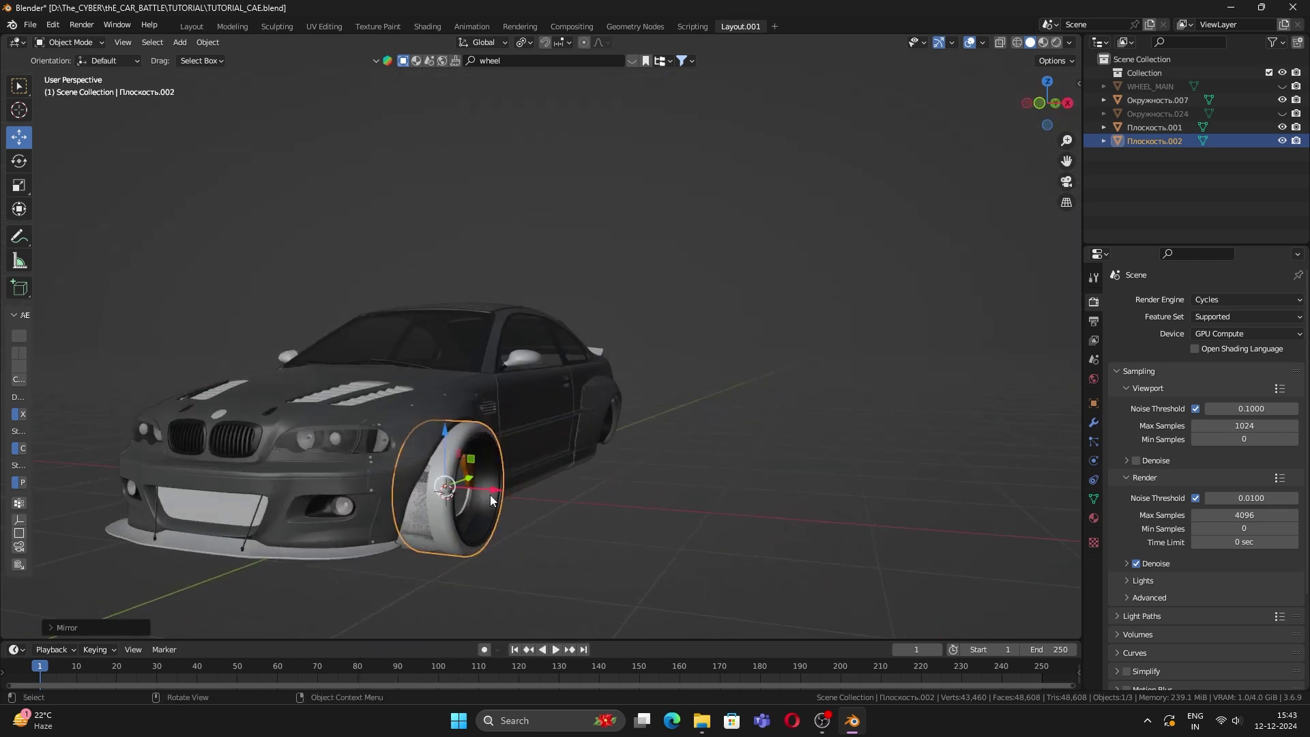
{"action": "middle_click_drag", "start_coordinate": [490, 500], "coordinate": [561, 477]}
{"action": "left_click_drag", "start_coordinate": [568, 460], "coordinate": [274, 459]}
{"action": "middle_click_drag", "start_coordinate": [328, 447], "coordinate": [689, 450], "text": "shift"}
{"action": "left_click", "coordinate": [1049, 115]}
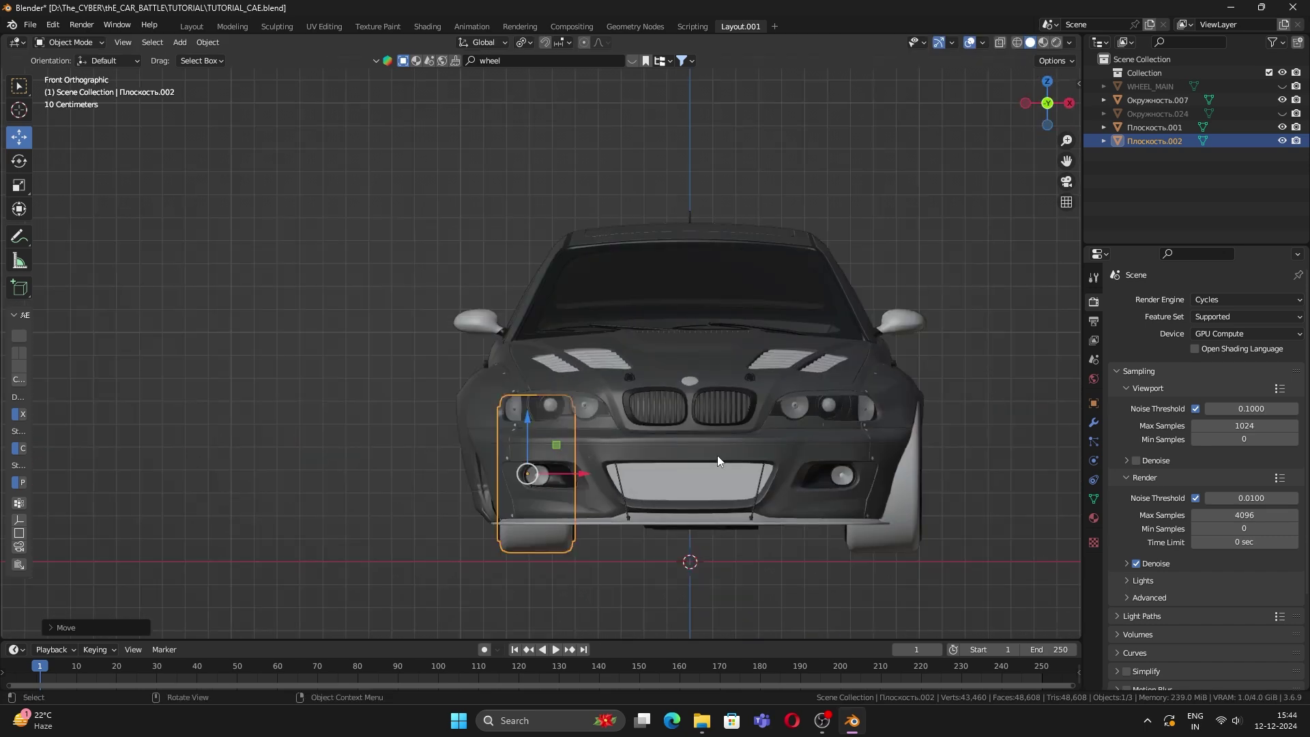
{"action": "left_click_drag", "start_coordinate": [573, 481], "coordinate": [524, 486]}
{"action": "middle_click_drag", "start_coordinate": [524, 486], "coordinate": [353, 519]}
Step: Duplicate the original front wheel and move the copy along Y into the rear wheel arch on the same side
{"action": "left_click", "coordinate": [302, 523]}
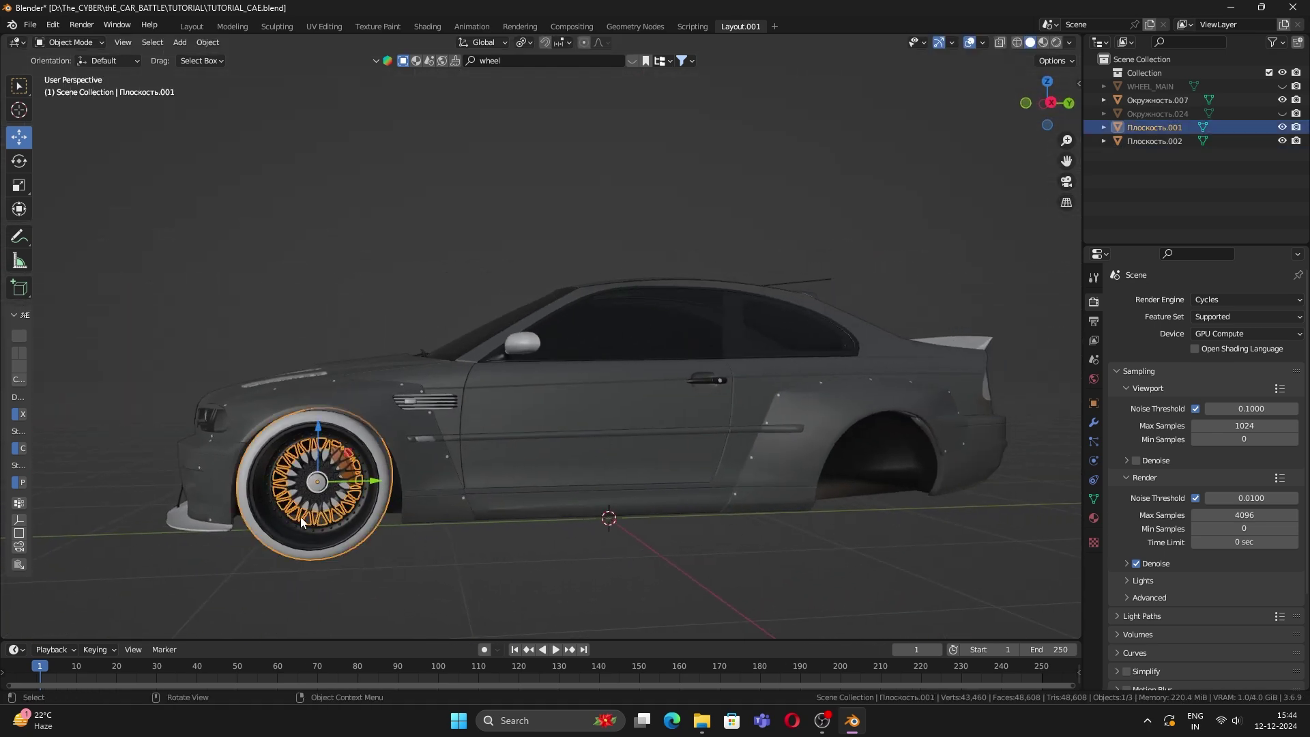
{"action": "key", "text": "shift+d"}
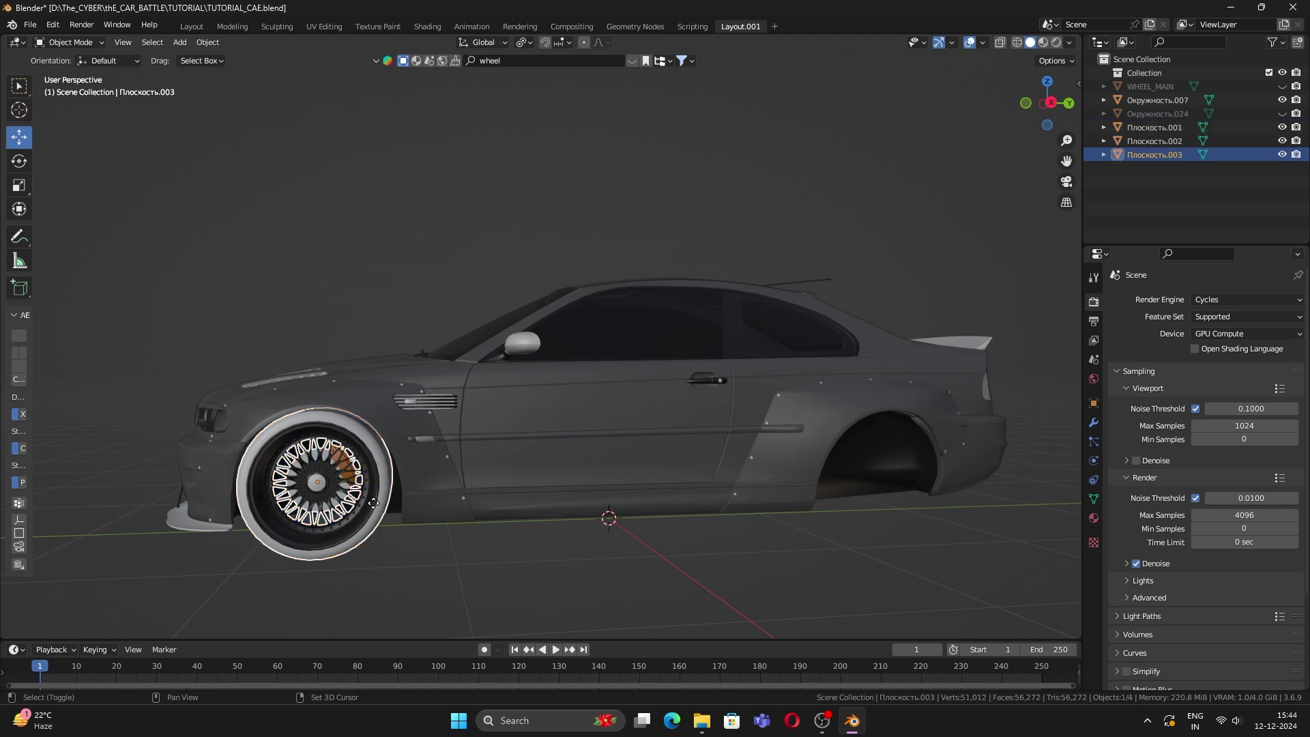
{"action": "right_click", "coordinate": [373, 499]}
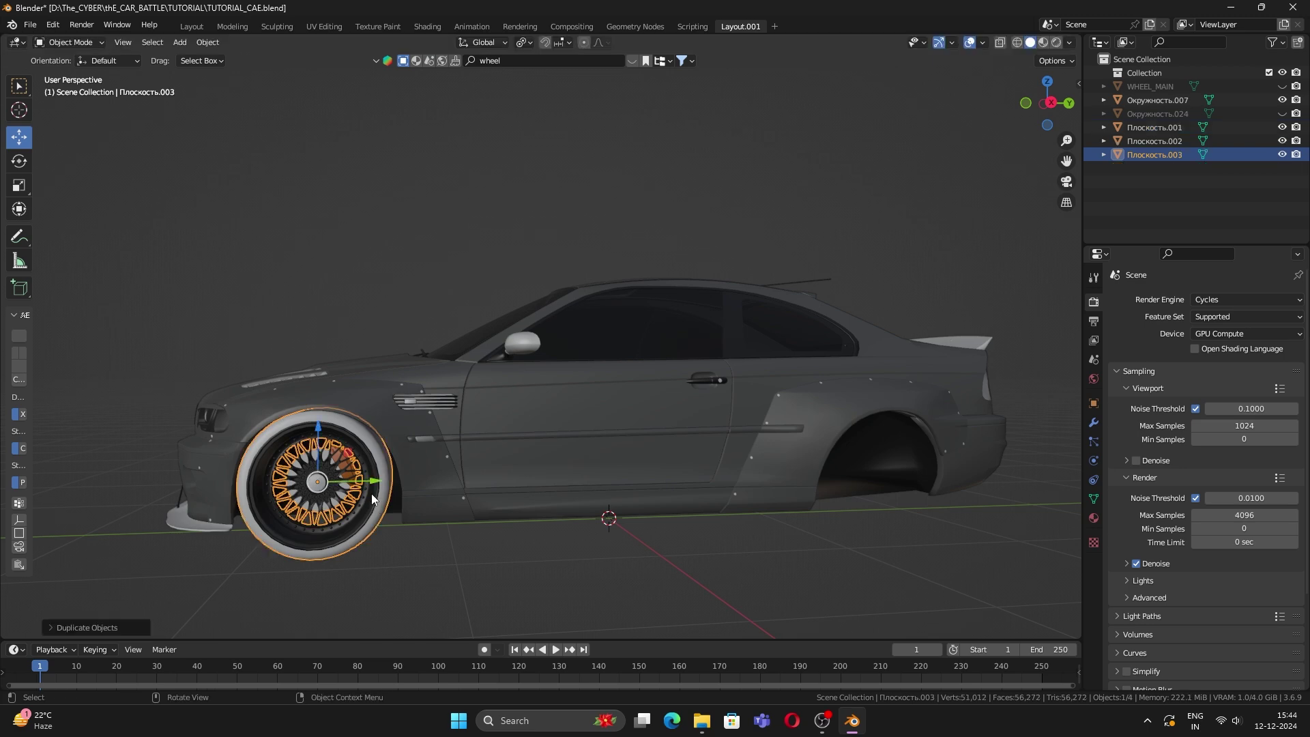
{"action": "left_click", "coordinate": [1052, 103]}
{"action": "left_click_drag", "start_coordinate": [361, 482], "coordinate": [947, 564]}
{"action": "middle_click_drag", "start_coordinate": [944, 559], "coordinate": [478, 474], "text": "shift"}
{"action": "left_click", "coordinate": [698, 489]}
{"action": "scroll", "coordinate": [697, 489], "scroll_direction": "up", "scroll_amount": 4}
{"action": "scroll", "coordinate": [488, 476], "scroll_direction": "down", "scroll_amount": 4}
Step: Duplicate the rear wheel in place and mirror the copy along the global X axis
{"action": "left_click", "coordinate": [505, 477]}
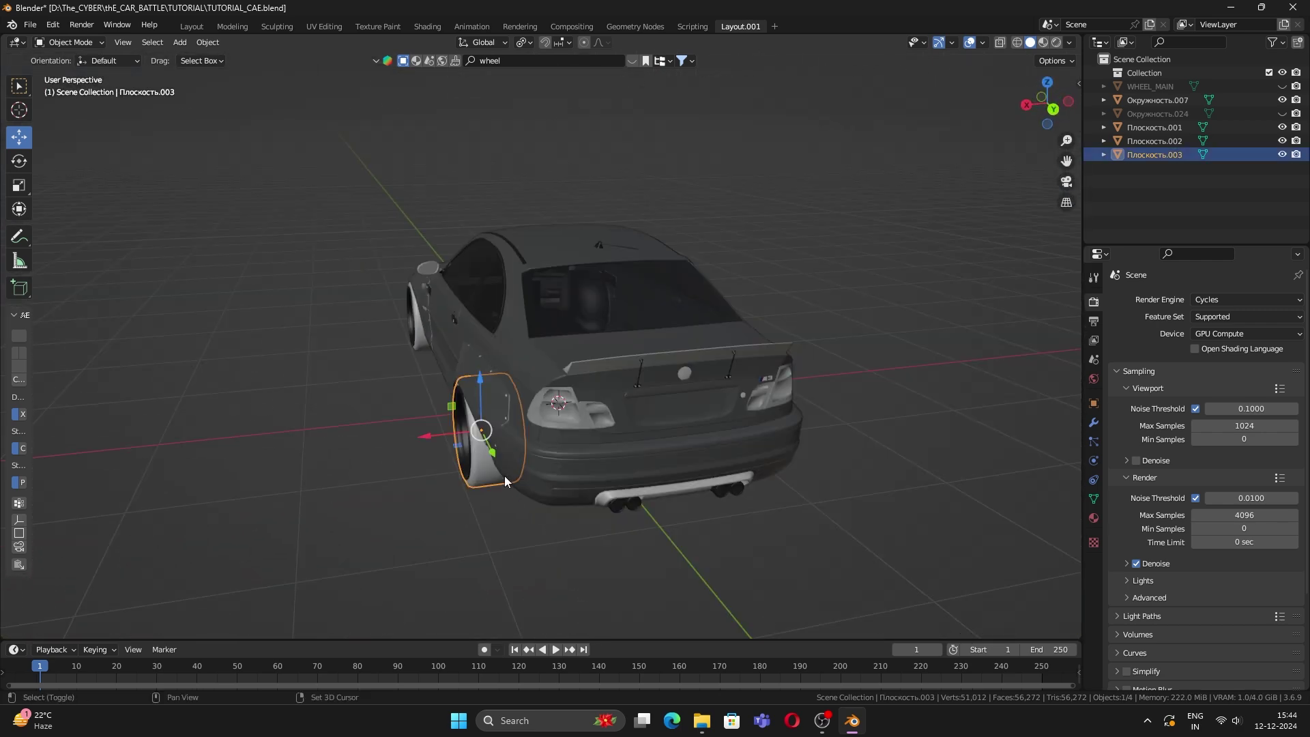
{"action": "key", "text": "shift+d"}
{"action": "right_click", "coordinate": [505, 478]}
{"action": "right_click", "coordinate": [505, 482]}
{"action": "mouse_move", "coordinate": [464, 451]}
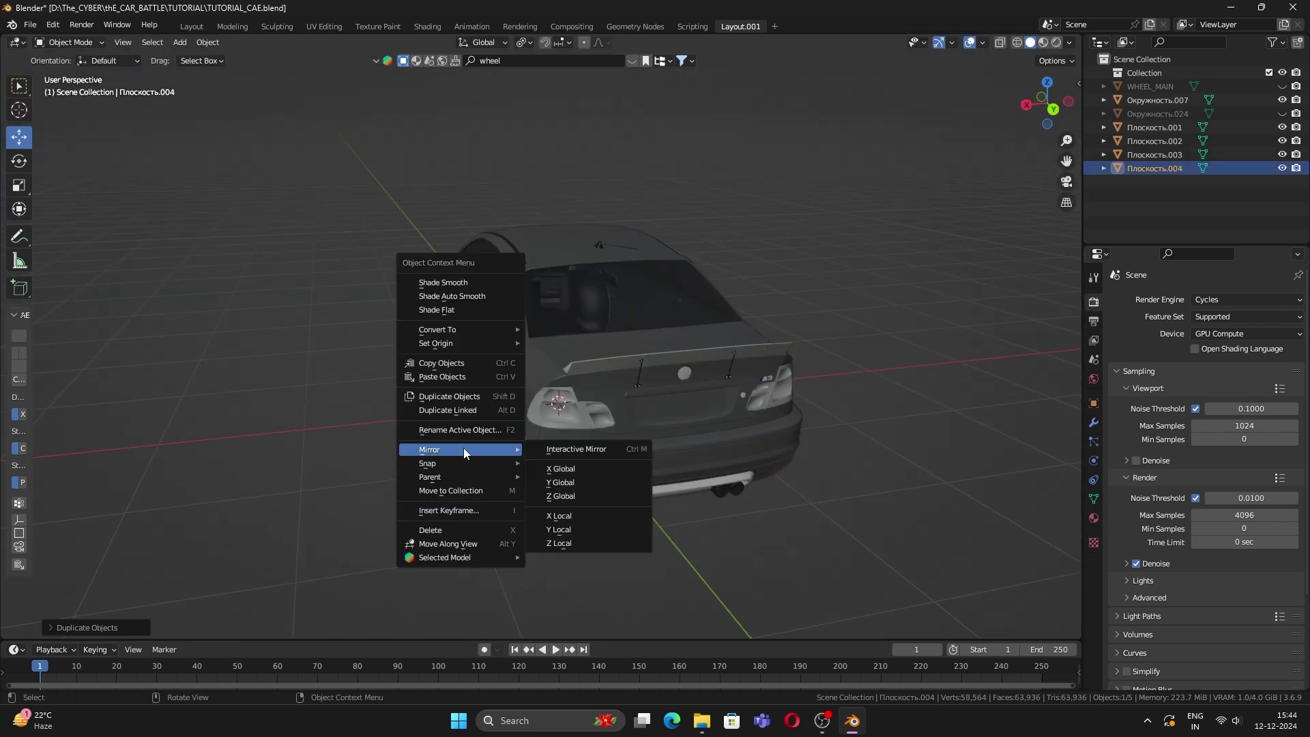
{"action": "left_click", "coordinate": [563, 470]}
Step: Move the mirrored rear wheel along X into the opposite rear arch and fine-tune its position
{"action": "left_click_drag", "start_coordinate": [448, 438], "coordinate": [744, 430]}
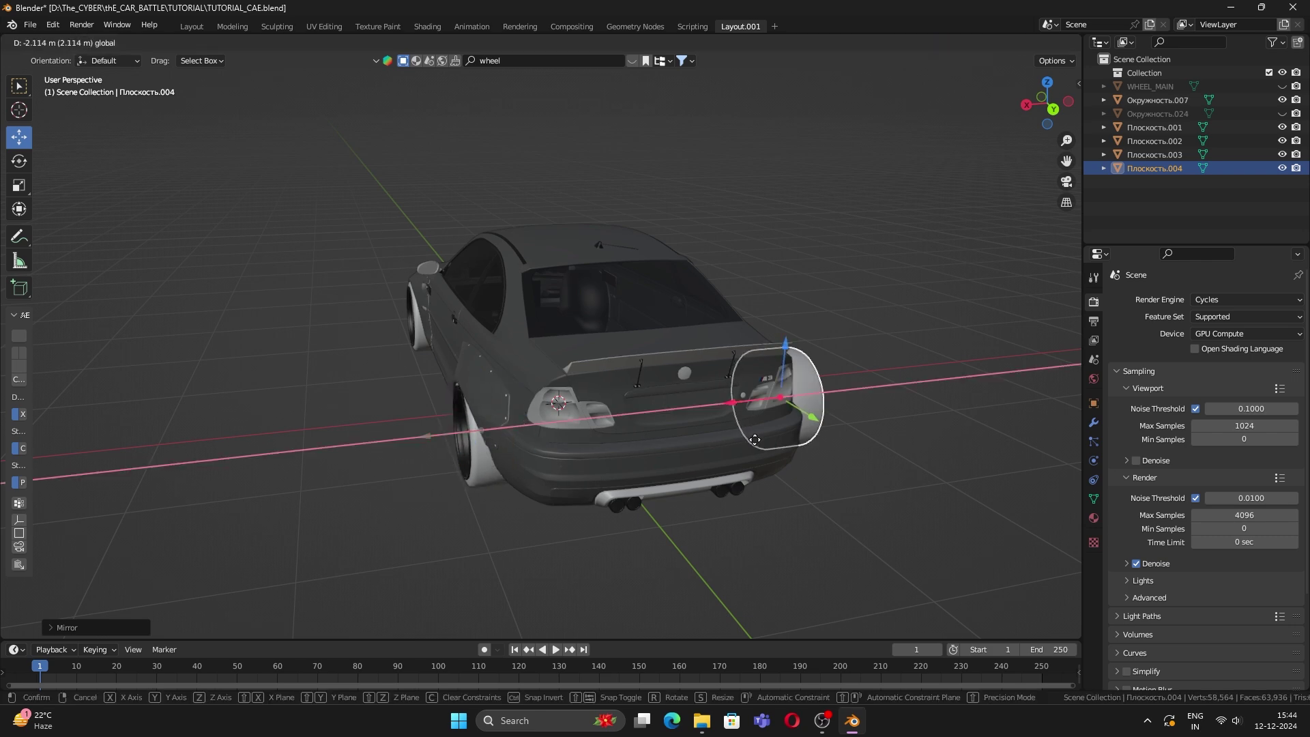
{"action": "left_click", "coordinate": [1053, 109]}
{"action": "left_click_drag", "start_coordinate": [809, 464], "coordinate": [745, 467]}
{"action": "left_click", "coordinate": [852, 431]}
{"action": "mouse_move", "coordinate": [805, 458]}
{"action": "middle_mouse_down"}
{"action": "mouse_move", "coordinate": [693, 465]}
{"action": "mouse_move", "coordinate": [725, 510]}
{"action": "mouse_move", "coordinate": [813, 460]}
{"action": "middle_mouse_up"}
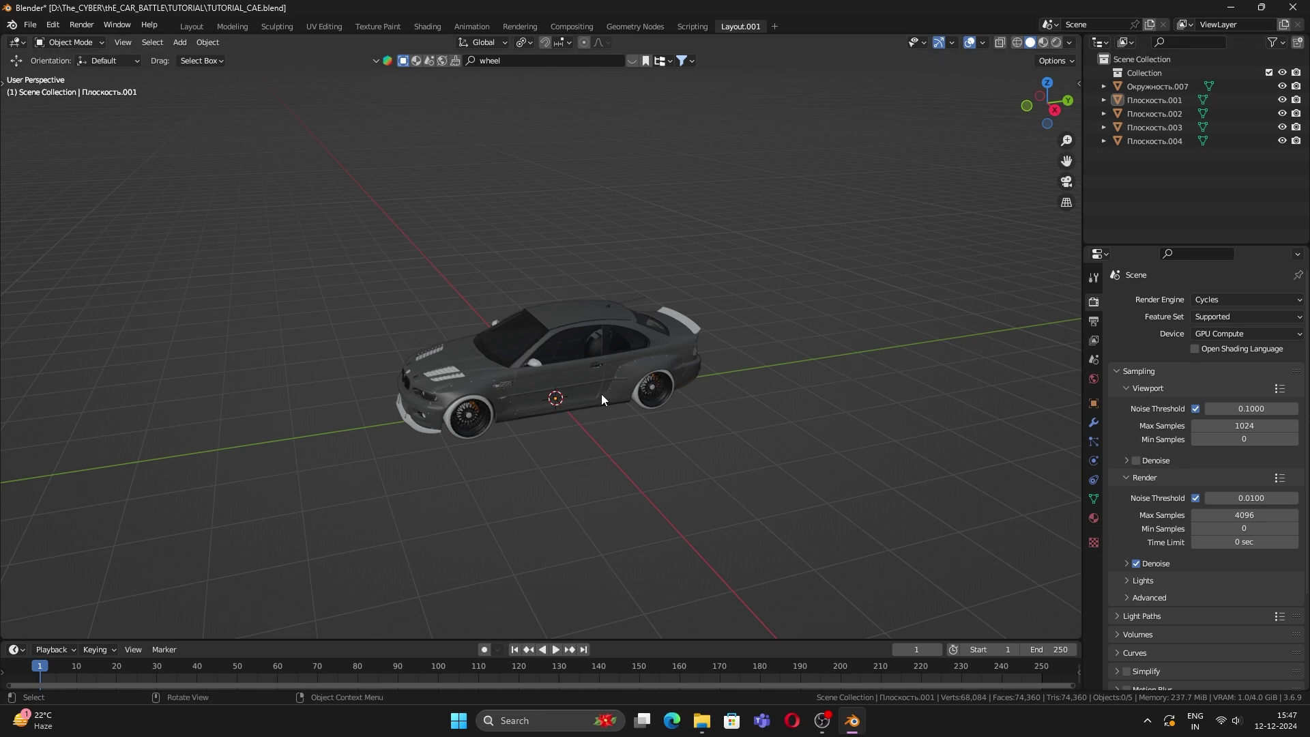
Step: Select the body and all four wheels and apply all transforms
{"action": "key", "text": "a"}
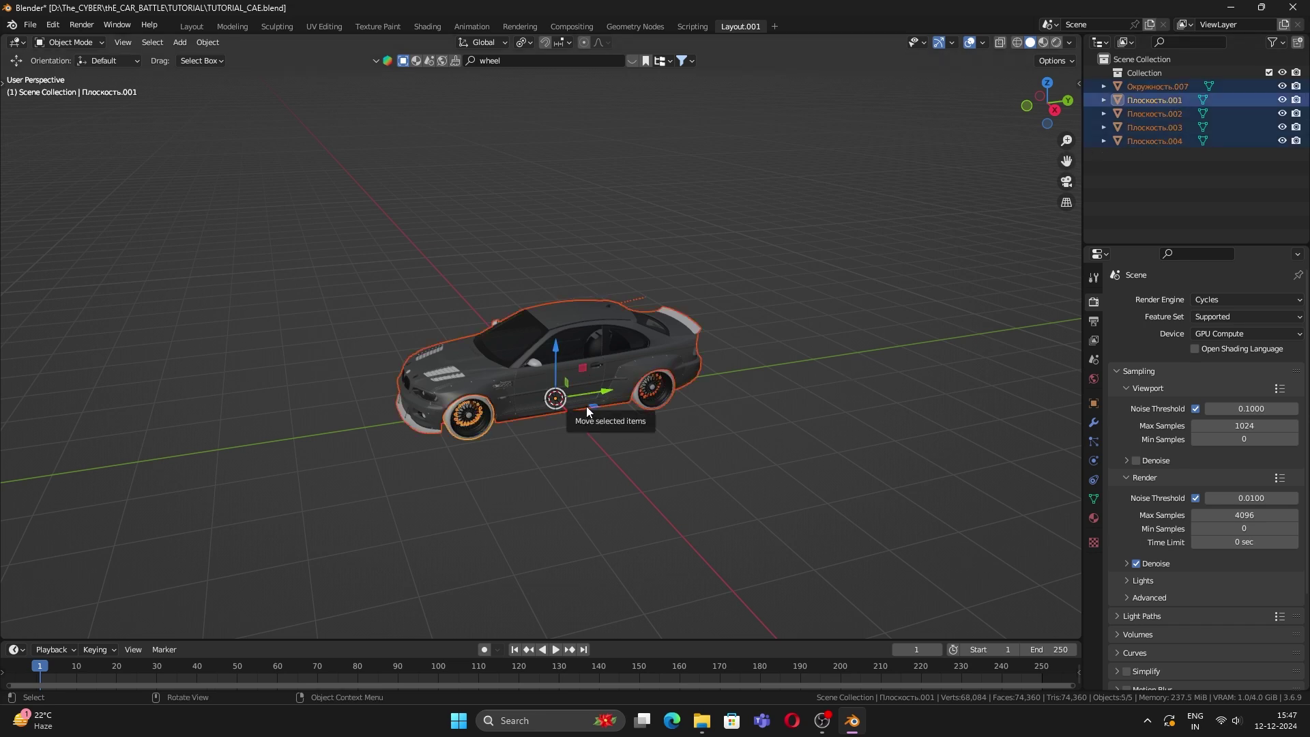
{"action": "key", "text": "ctrl+a"}
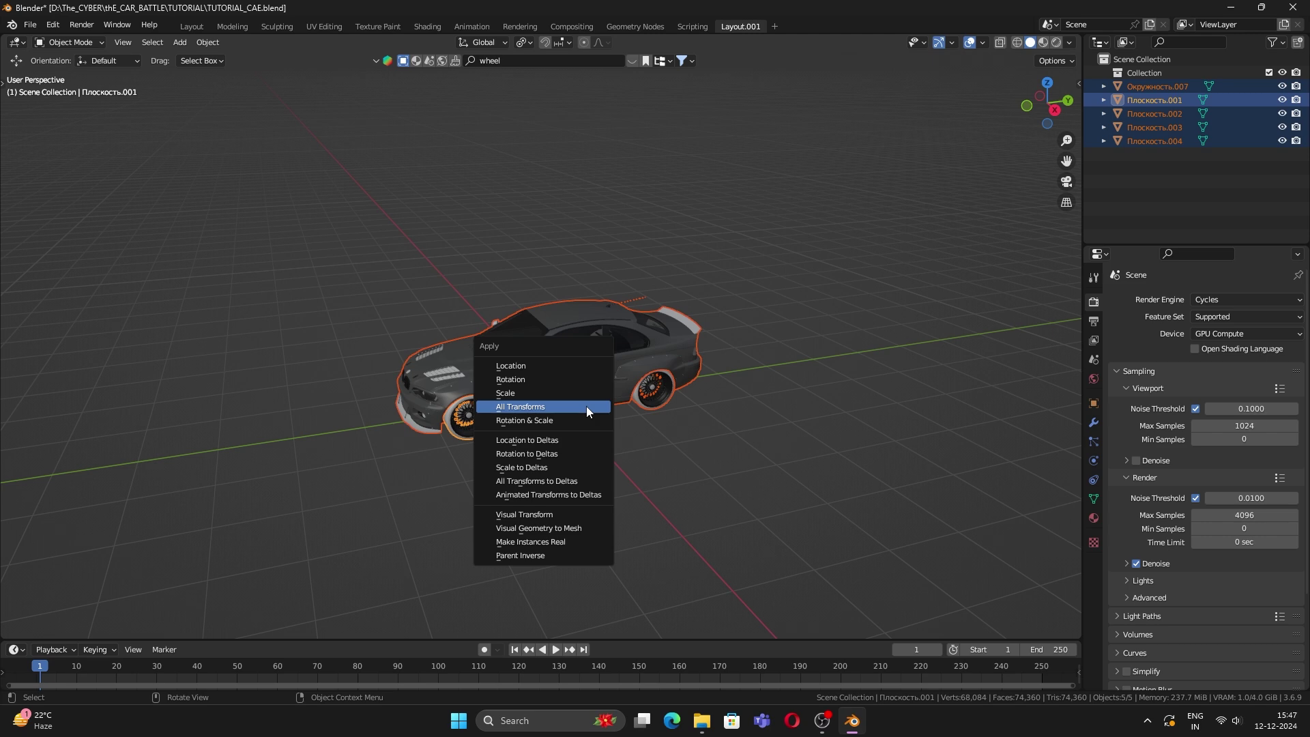
{"action": "left_click", "coordinate": [587, 407]}
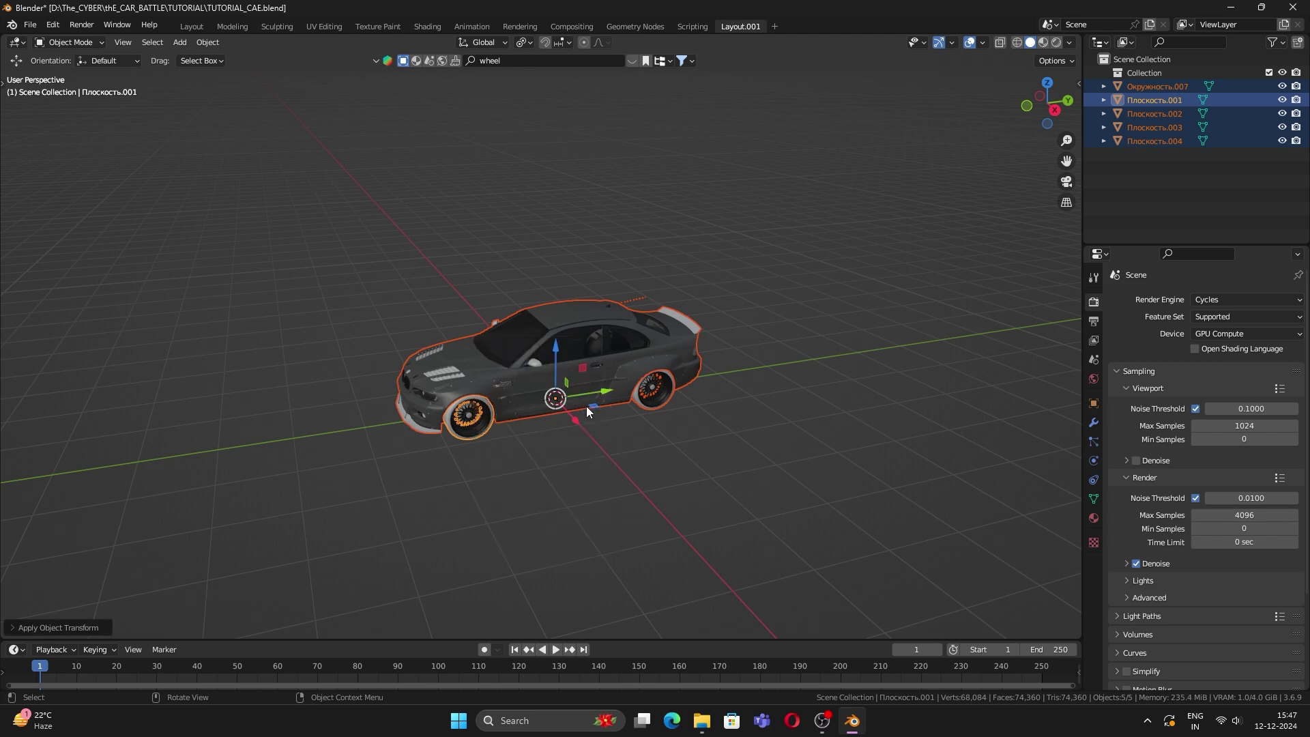
{"action": "left_click", "coordinate": [622, 440]}
Step: Try rotating the front wheel about the global X axis, and undo the rotation
{"action": "middle_click_drag", "start_coordinate": [628, 436], "coordinate": [954, 234]}
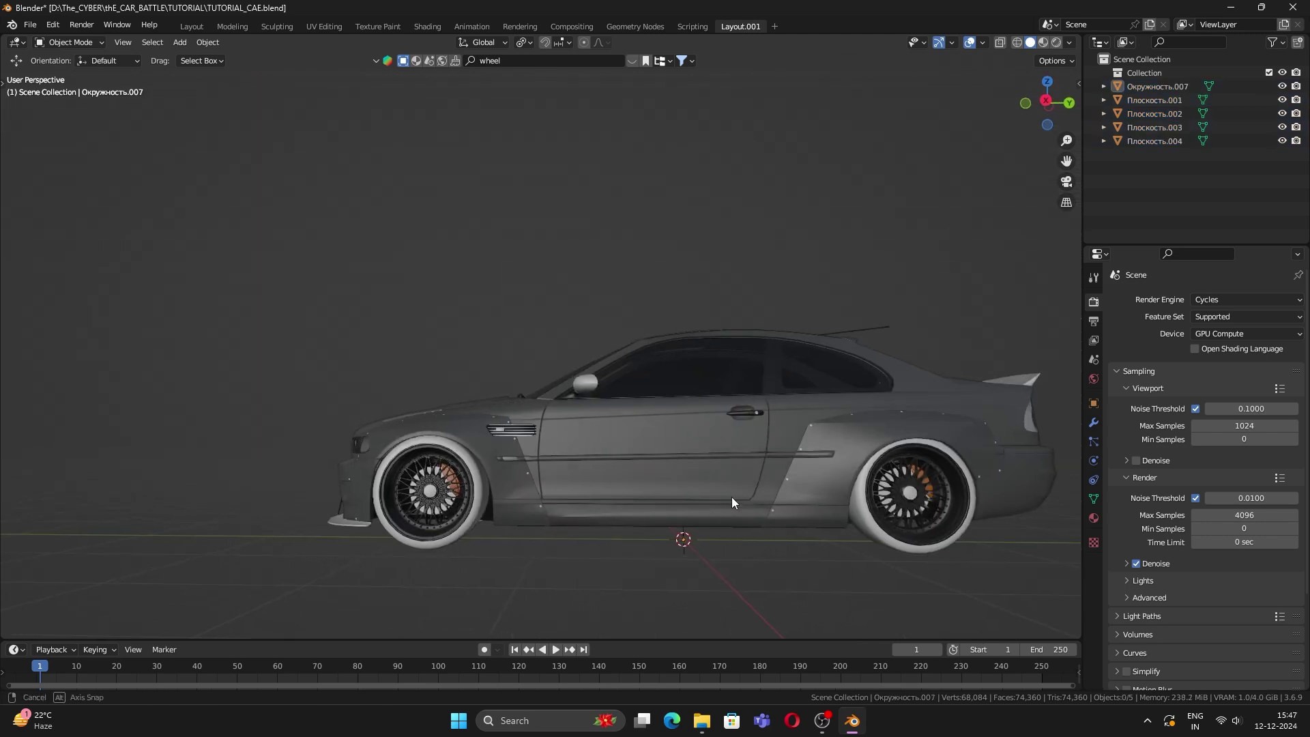
{"action": "scroll", "coordinate": [731, 497], "scroll_direction": "down", "scroll_amount": 3}
{"action": "middle_click_drag", "start_coordinate": [732, 497], "coordinate": [662, 499]}
{"action": "left_click", "coordinate": [532, 440]}
{"action": "left_click", "coordinate": [412, 474]}
{"action": "key", "text": "KP_Decimal"}
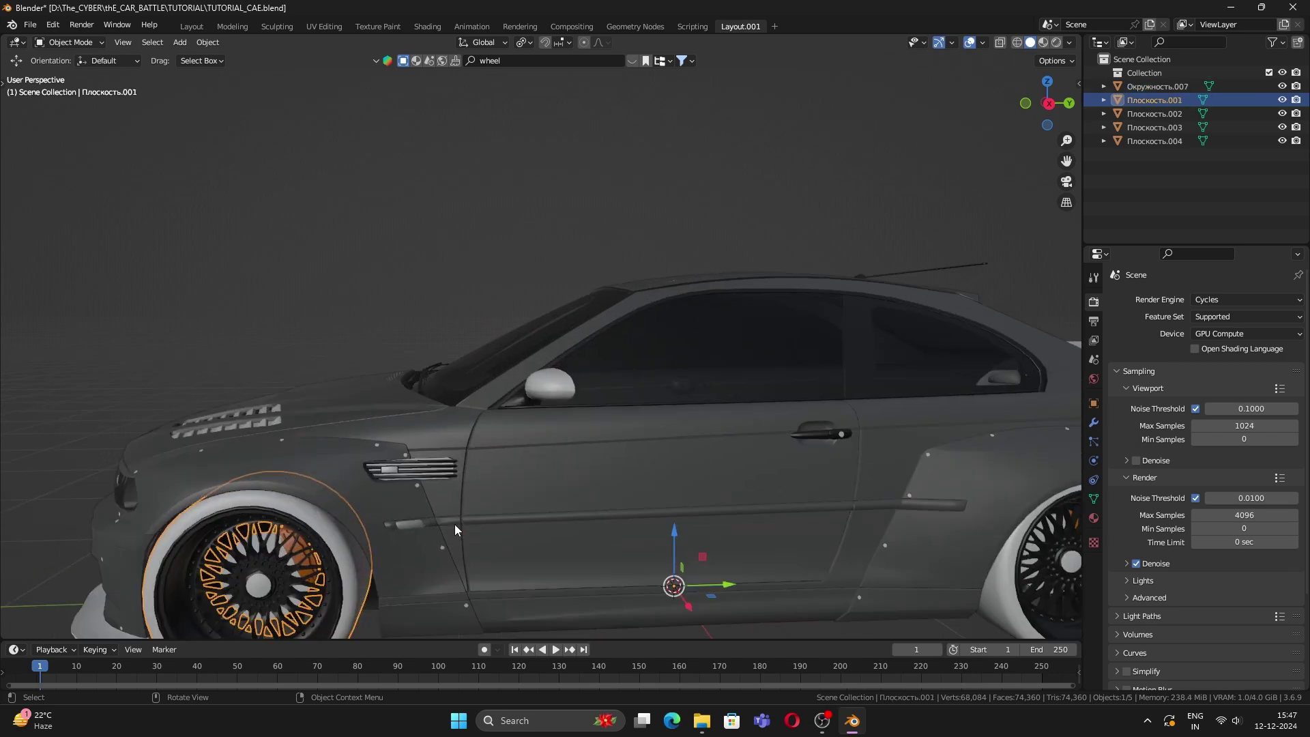
{"action": "key", "text": "r"}
{"action": "key", "text": "x"}
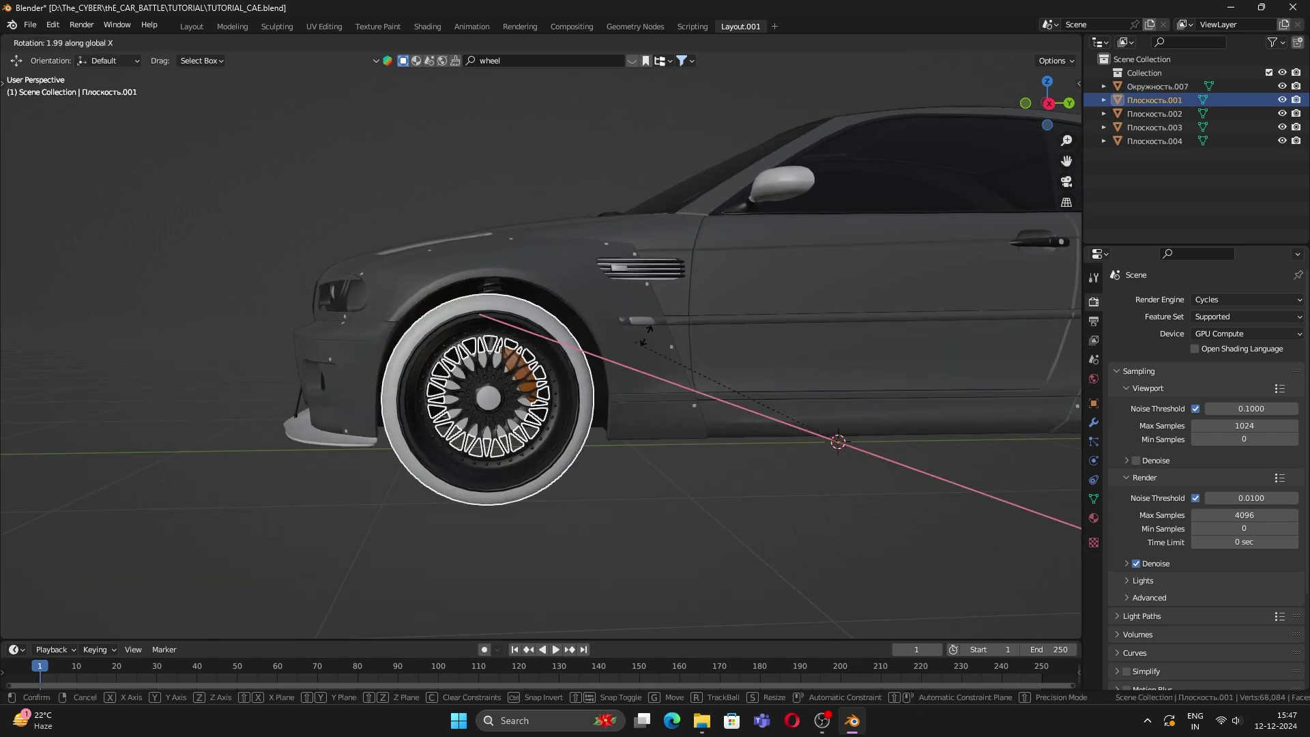
{"action": "left_click", "coordinate": [640, 370]}
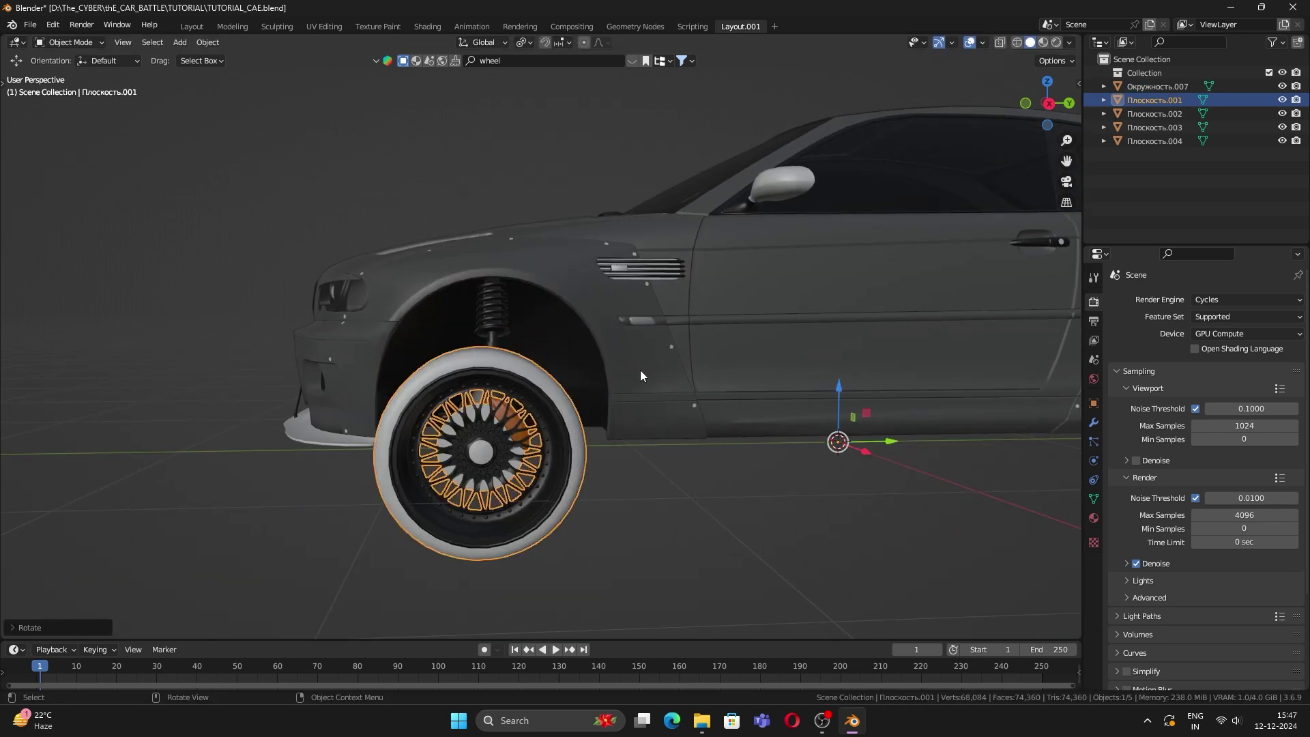
{"action": "key", "text": "ctrl+z"}
{"action": "scroll", "coordinate": [650, 401], "scroll_direction": "down", "scroll_amount": 3}
{"action": "middle_click_drag", "start_coordinate": [650, 402], "coordinate": [551, 447], "text": "shift"}
{"action": "left_click", "coordinate": [639, 464]}
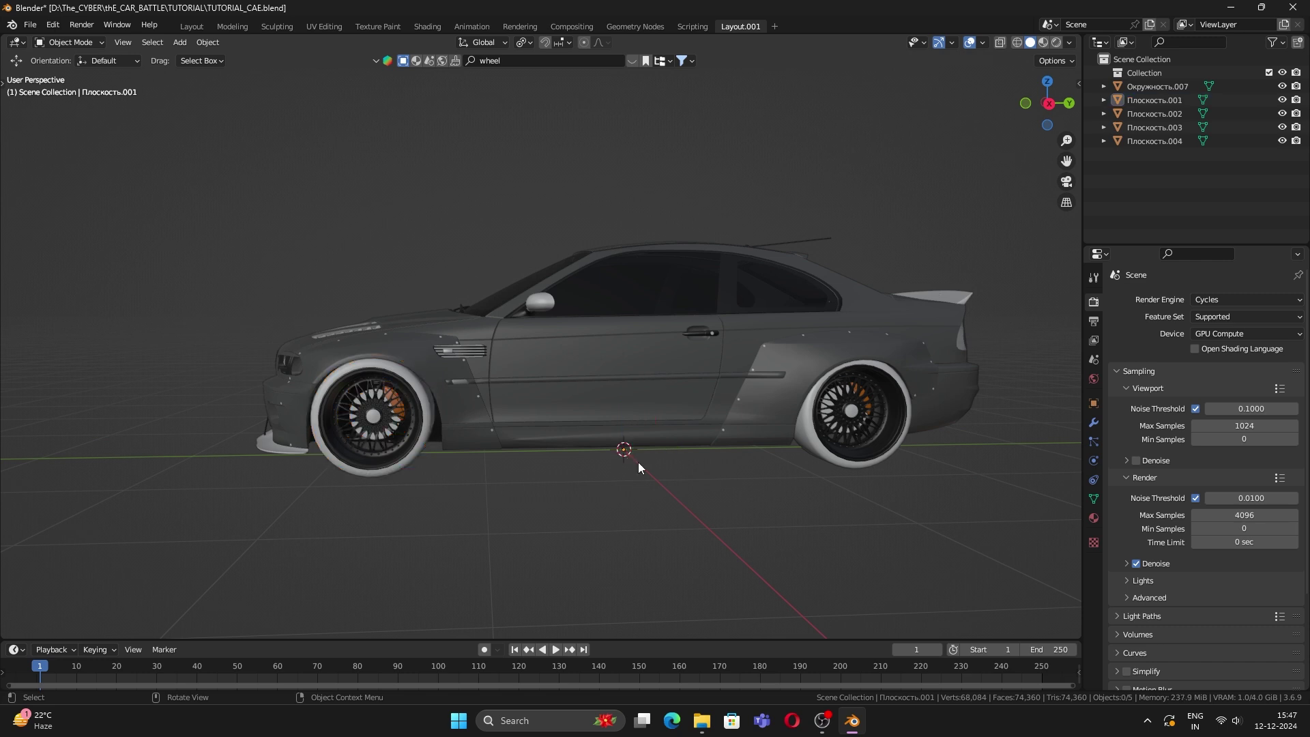
Step: Set the origin of the body and all four wheels to their geometry, and deselect them in right side view
{"action": "key", "text": "a"}
{"action": "right_click", "coordinate": [665, 354]}
{"action": "mouse_move", "coordinate": [656, 335]}
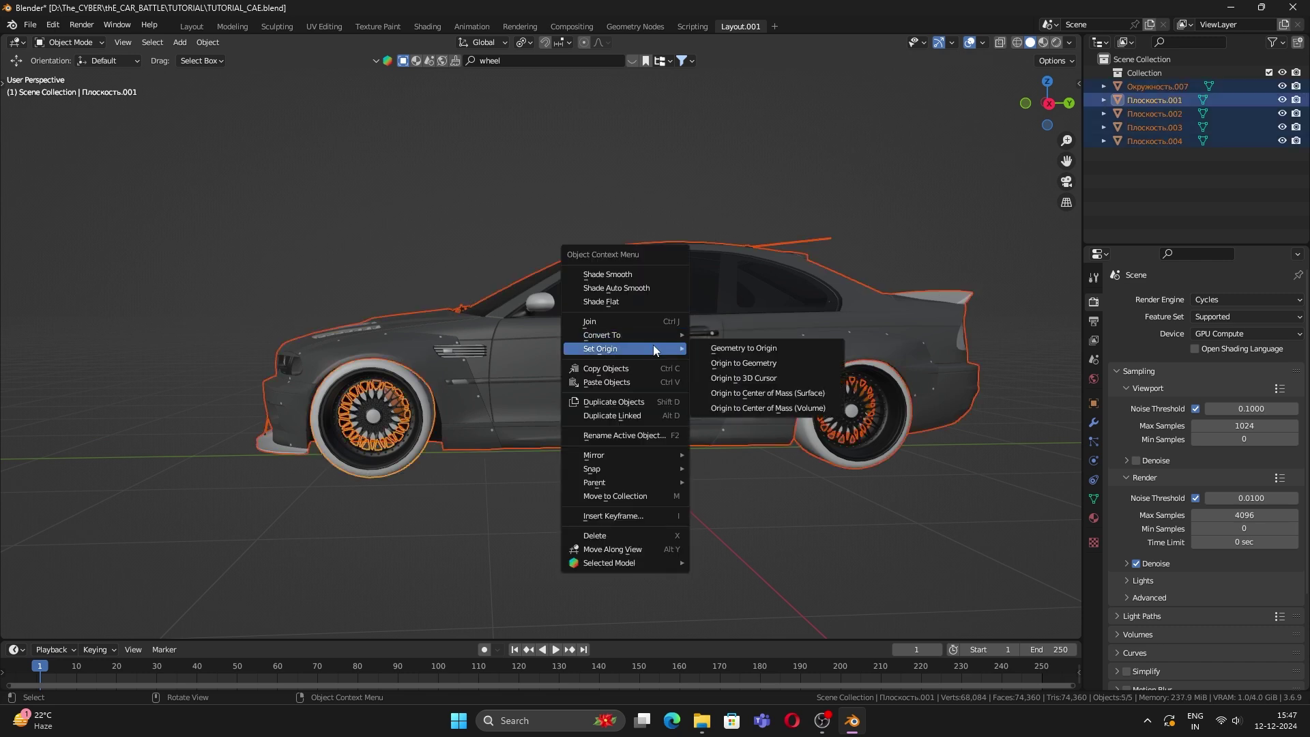
{"action": "mouse_move", "coordinate": [687, 350]}
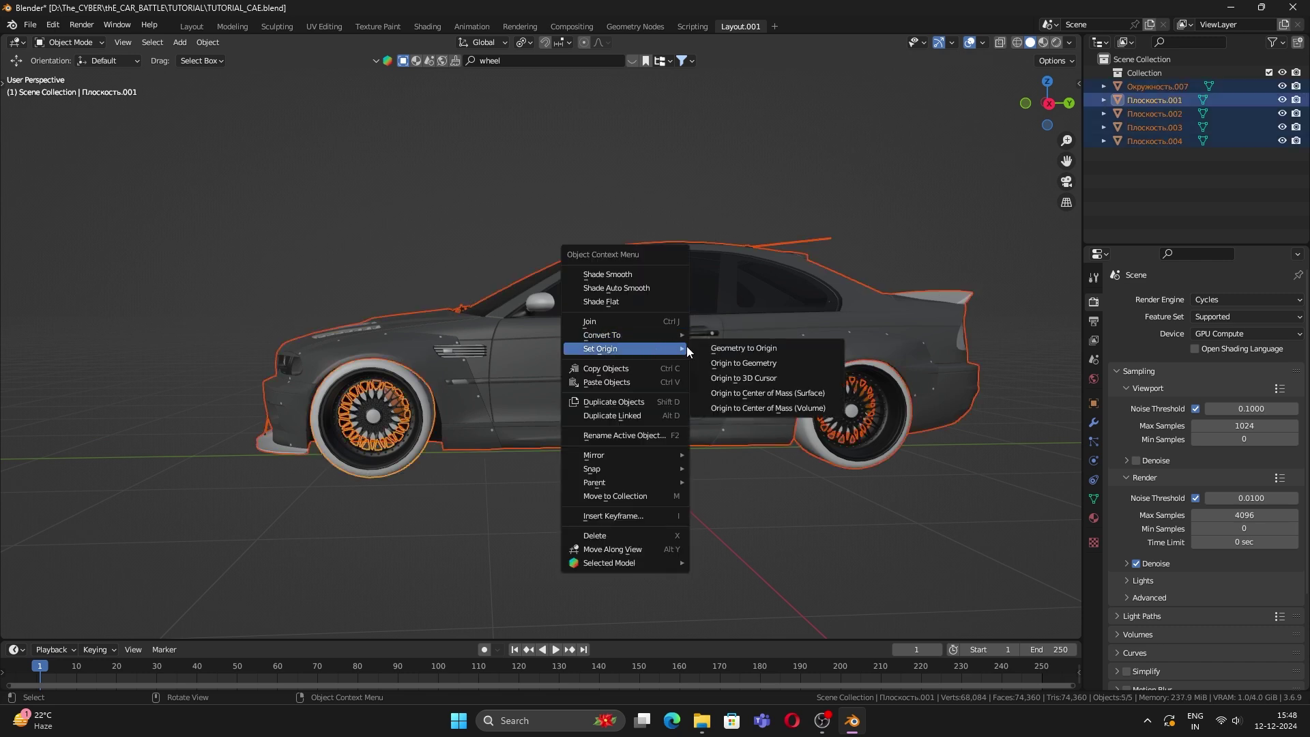
{"action": "left_click", "coordinate": [727, 366]}
{"action": "key", "text": "KP_3"}
{"action": "key", "text": "alt+a"}
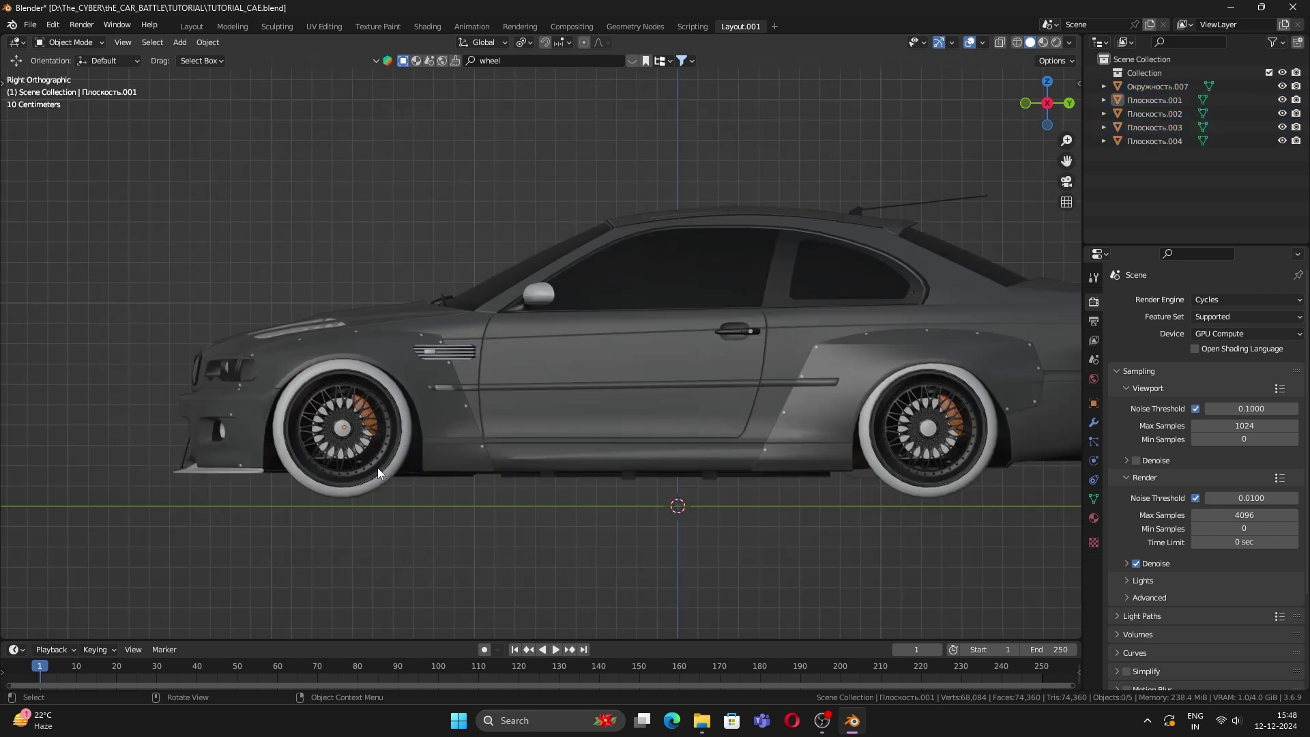
Step: Try spinning the front wheel about the X axis around its new origin
{"action": "left_click", "coordinate": [378, 468]}
{"action": "key", "text": "r"}
{"action": "key", "text": "x"}
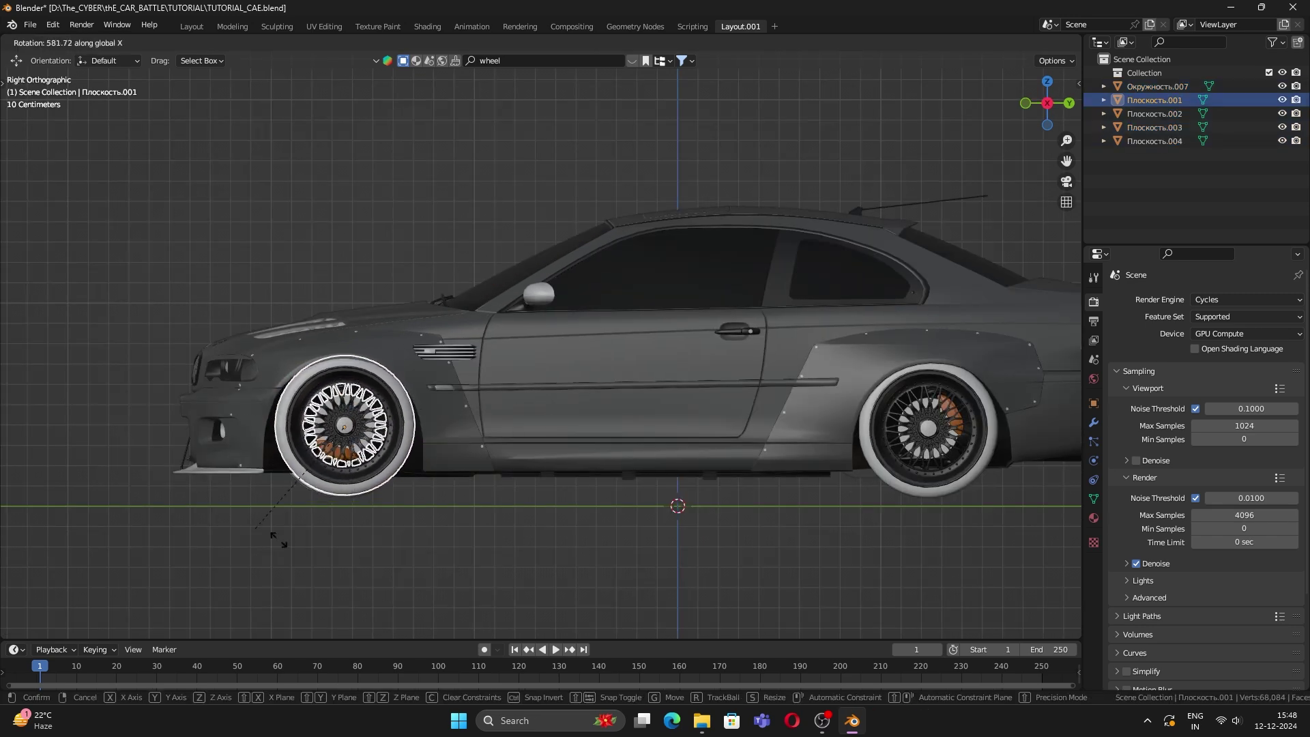
{"action": "left_click", "coordinate": [232, 454]}
Step: Set the front wheel's origin to its centre of mass (volume) and test its rotation
{"action": "scroll", "coordinate": [232, 455], "scroll_direction": "up", "scroll_amount": 4}
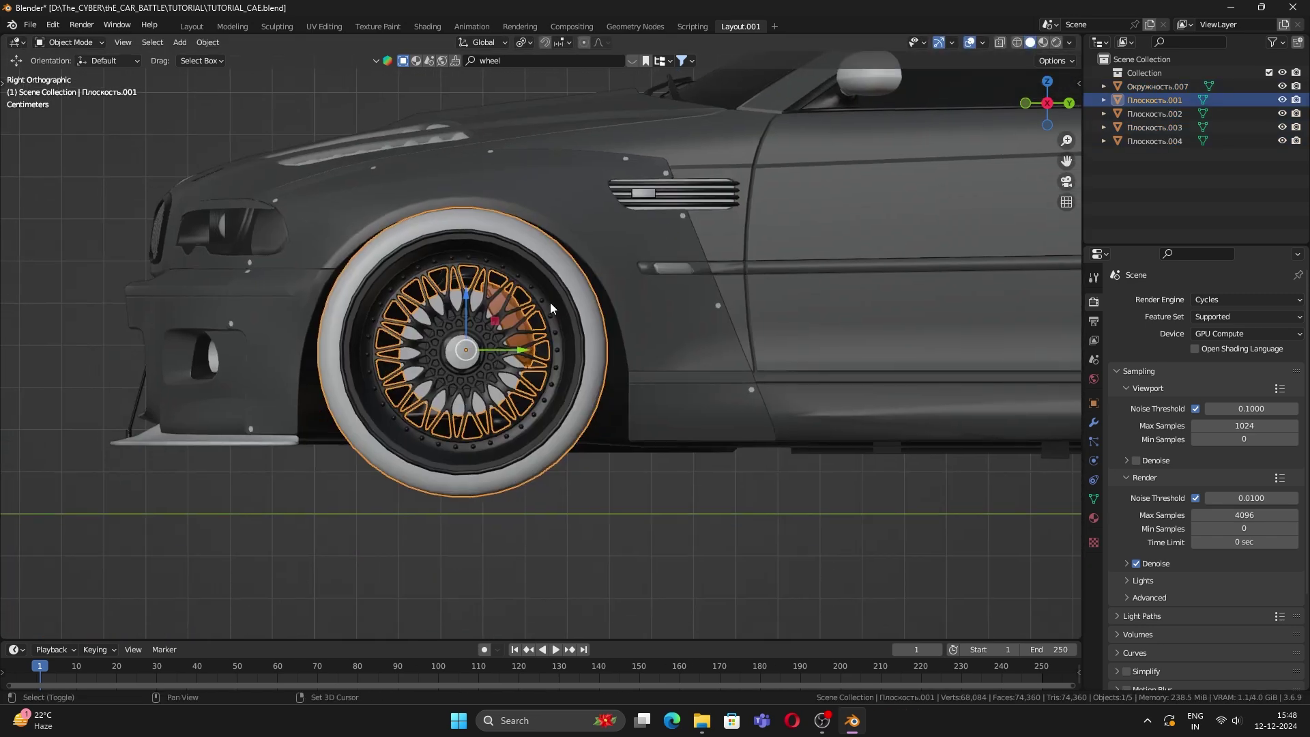
{"action": "right_click", "coordinate": [473, 373]}
{"action": "mouse_move", "coordinate": [424, 362]}
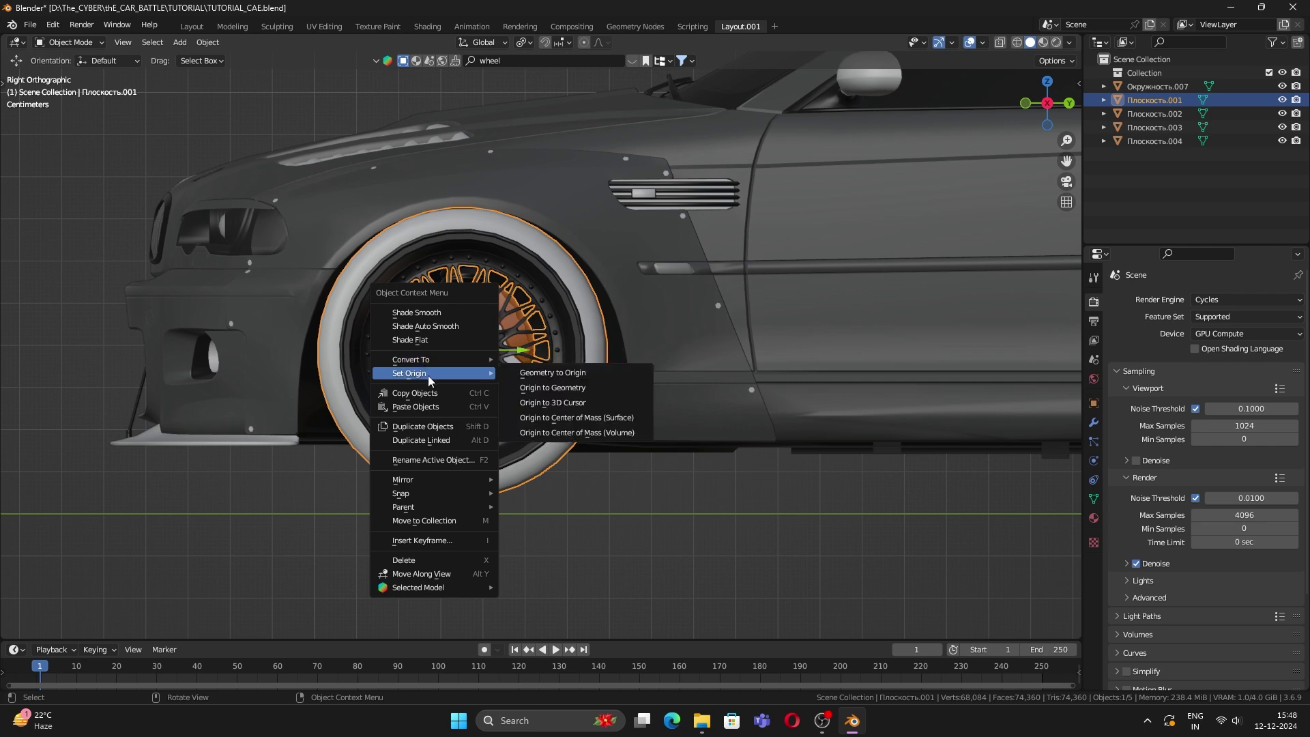
{"action": "left_click", "coordinate": [529, 438]}
{"action": "key", "text": "r"}
{"action": "left_click", "coordinate": [532, 432]}
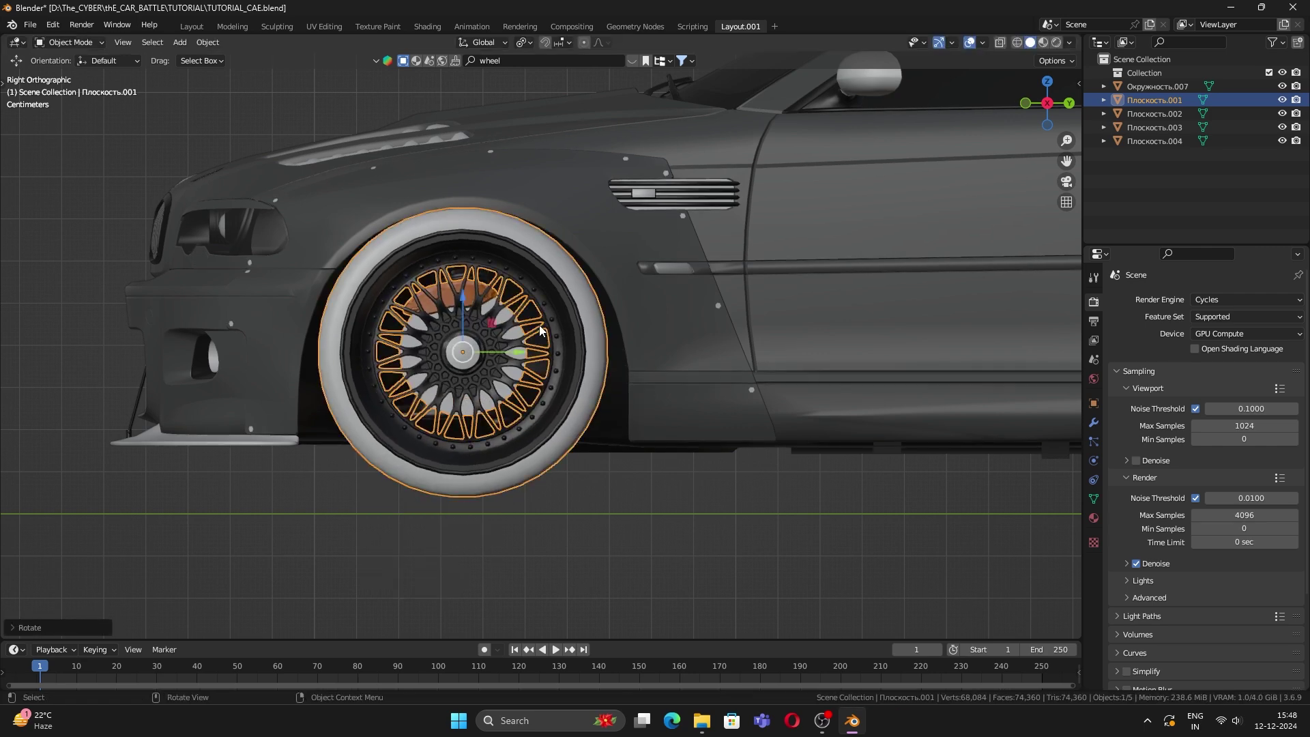
Step: Set the origin of the rear wheel on the same side to its centre of mass (volume)
{"action": "scroll", "coordinate": [599, 457], "scroll_direction": "down", "scroll_amount": 6}
{"action": "middle_click_drag", "start_coordinate": [920, 355], "coordinate": [795, 397], "text": "shift"}
{"action": "left_click", "coordinate": [582, 369]}
{"action": "right_click", "coordinate": [583, 369]}
{"action": "mouse_move", "coordinate": [595, 368]}
{"action": "left_click", "coordinate": [660, 425]}
Step: Set the origin of the rear wheel on the opposite side to its centre of mass (volume)
{"action": "scroll", "coordinate": [665, 436], "scroll_direction": "down", "scroll_amount": 4}
{"action": "scroll", "coordinate": [750, 409], "scroll_direction": "up", "scroll_amount": 3}
{"action": "middle_click_drag", "start_coordinate": [697, 423], "coordinate": [673, 427]}
{"action": "left_click", "coordinate": [510, 436]}
{"action": "right_click", "coordinate": [510, 436]}
{"action": "left_click", "coordinate": [618, 495]}
Step: Set the origin of the front wheel on the opposite side to its centre of mass (volume)
{"action": "left_click", "coordinate": [771, 472]}
{"action": "right_click", "coordinate": [771, 473]}
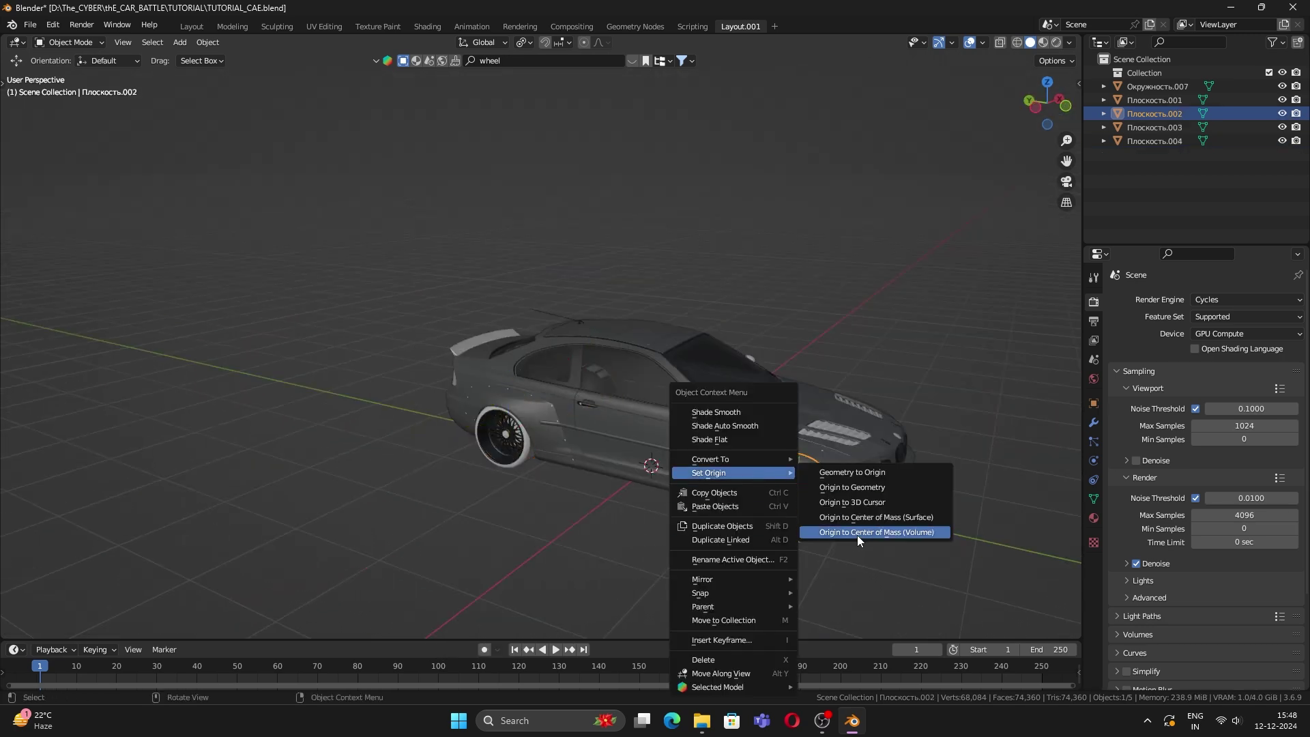
{"action": "left_click", "coordinate": [857, 535]}
{"action": "right_click", "coordinate": [517, 444]}
{"action": "left_click", "coordinate": [620, 501]}
{"action": "key", "text": "ctrl+z"}
Step: Test the original front wheel's rotation about the X axis in side view, and undo it
{"action": "key", "text": "KP_3"}
{"action": "key", "text": "r"}
{"action": "key", "text": "x"}
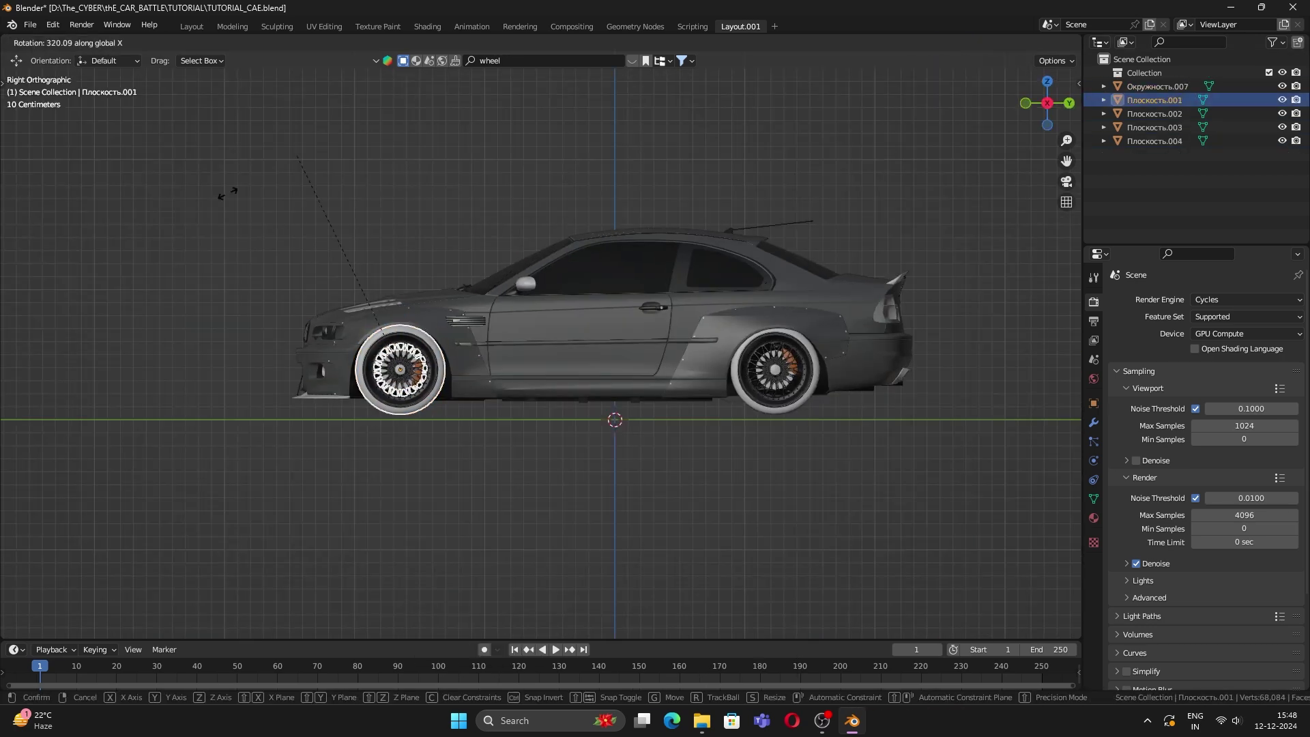
{"action": "left_click", "coordinate": [706, 369]}
{"action": "key", "text": "ctrl+z"}
{"action": "scroll", "coordinate": [707, 368], "scroll_direction": "down", "scroll_amount": 4}
{"action": "middle_click_drag", "start_coordinate": [594, 346], "coordinate": [656, 388]}
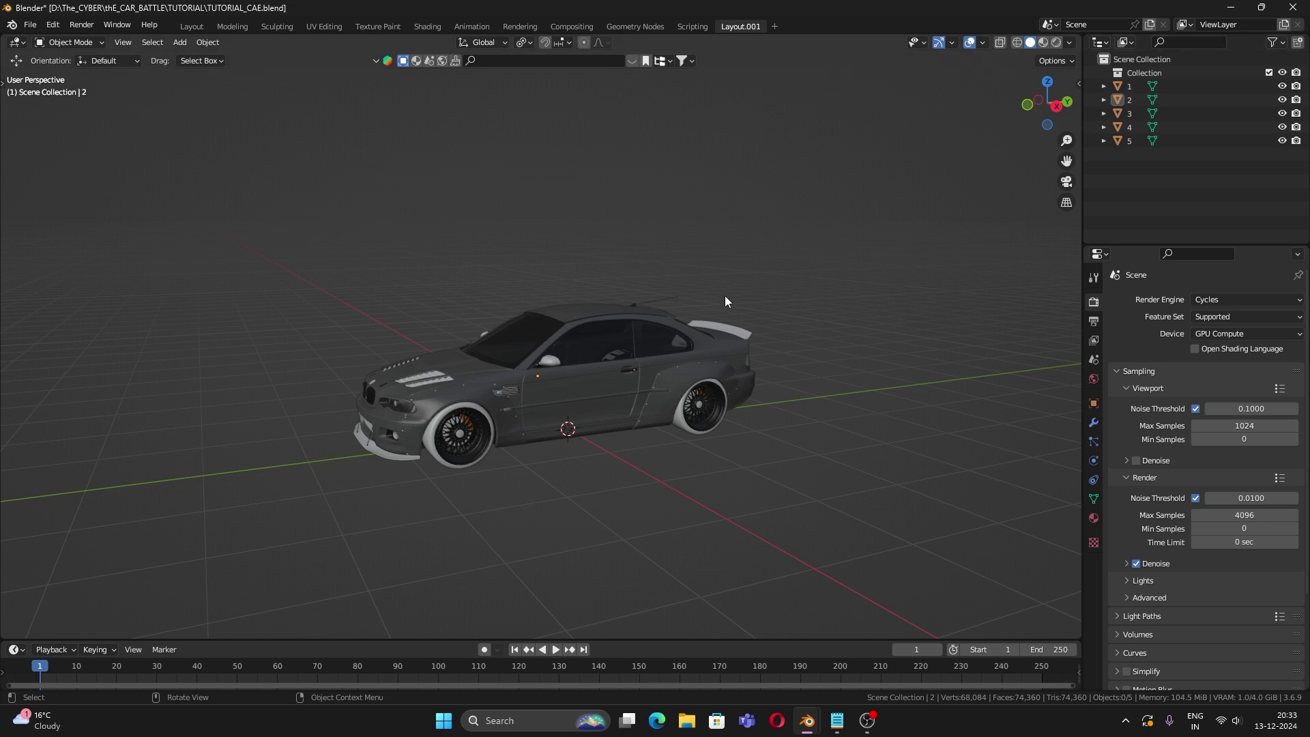
{"action": "left_click", "coordinate": [636, 364]}
{"action": "left_click", "coordinate": [482, 445]}
{"action": "left_click", "coordinate": [694, 408]}
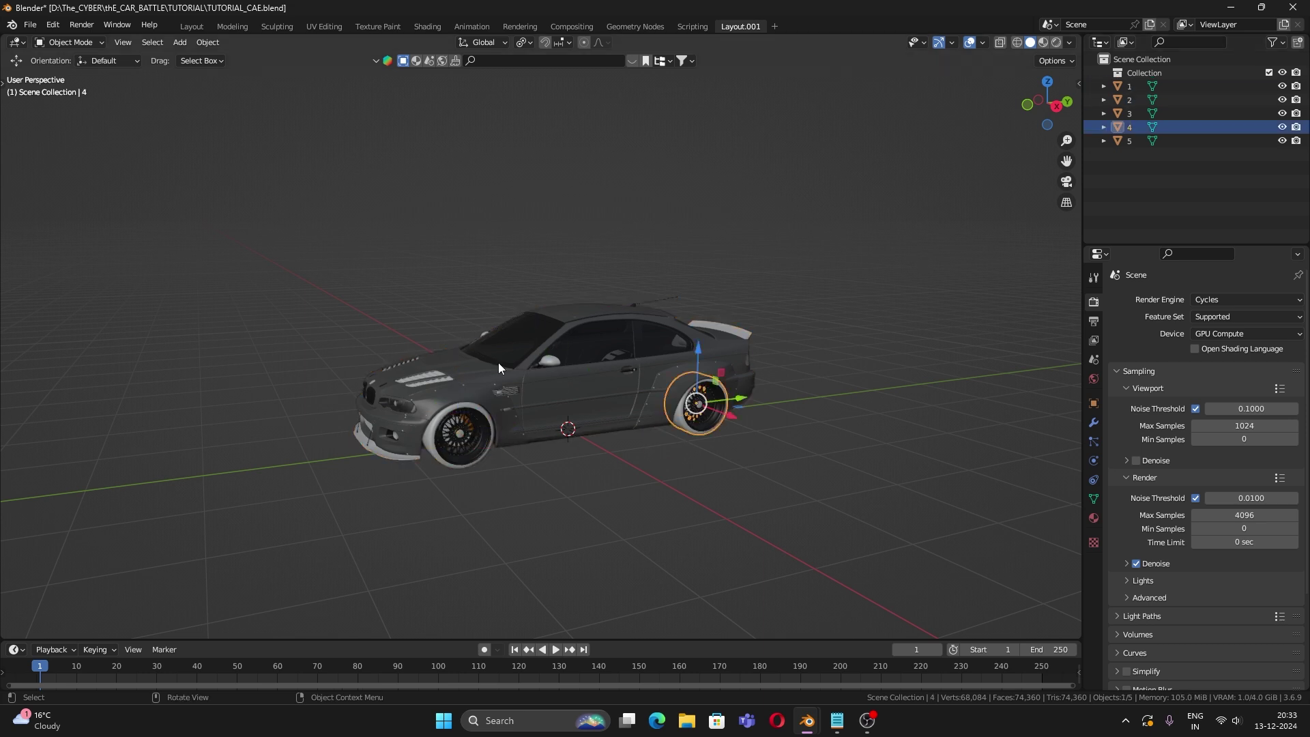
{"action": "left_click", "coordinate": [673, 495]}
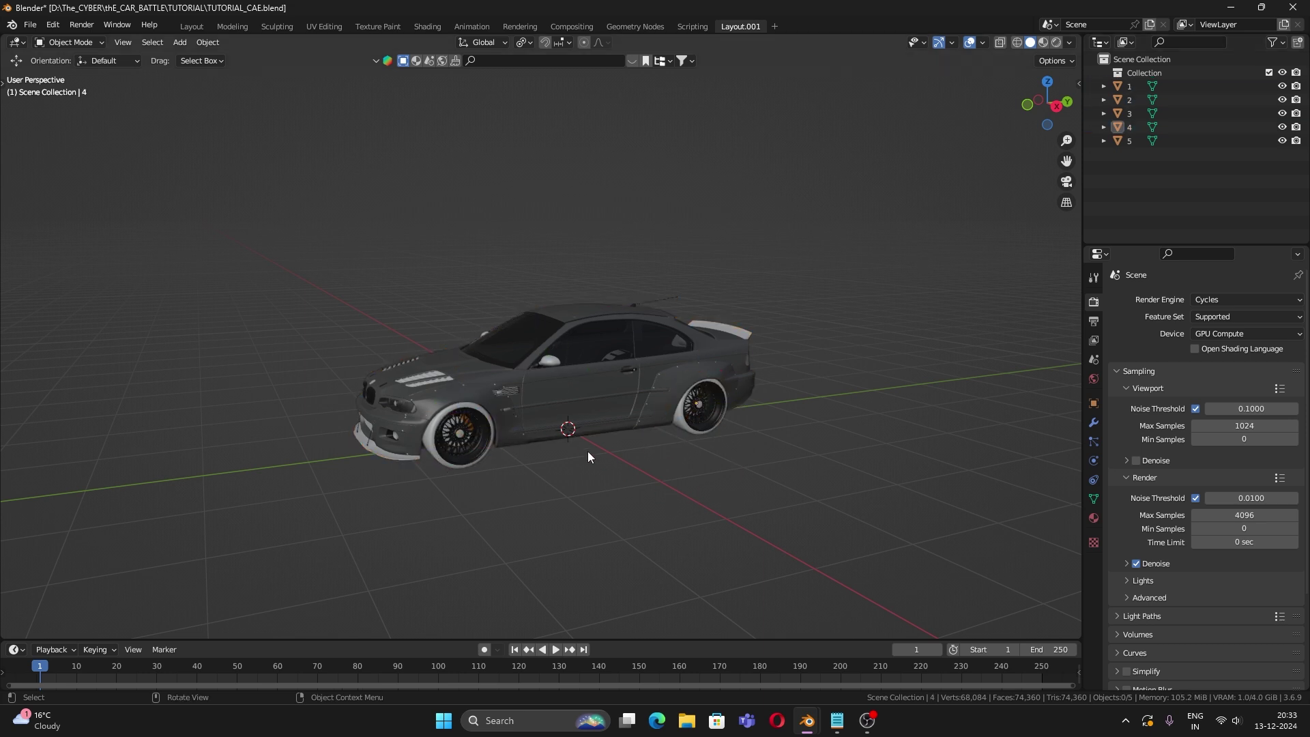
Step: Switch to Notepad with Rig_names.txt and copy the body object's name, CAR-Body
{"action": "left_click", "coordinate": [837, 720]}
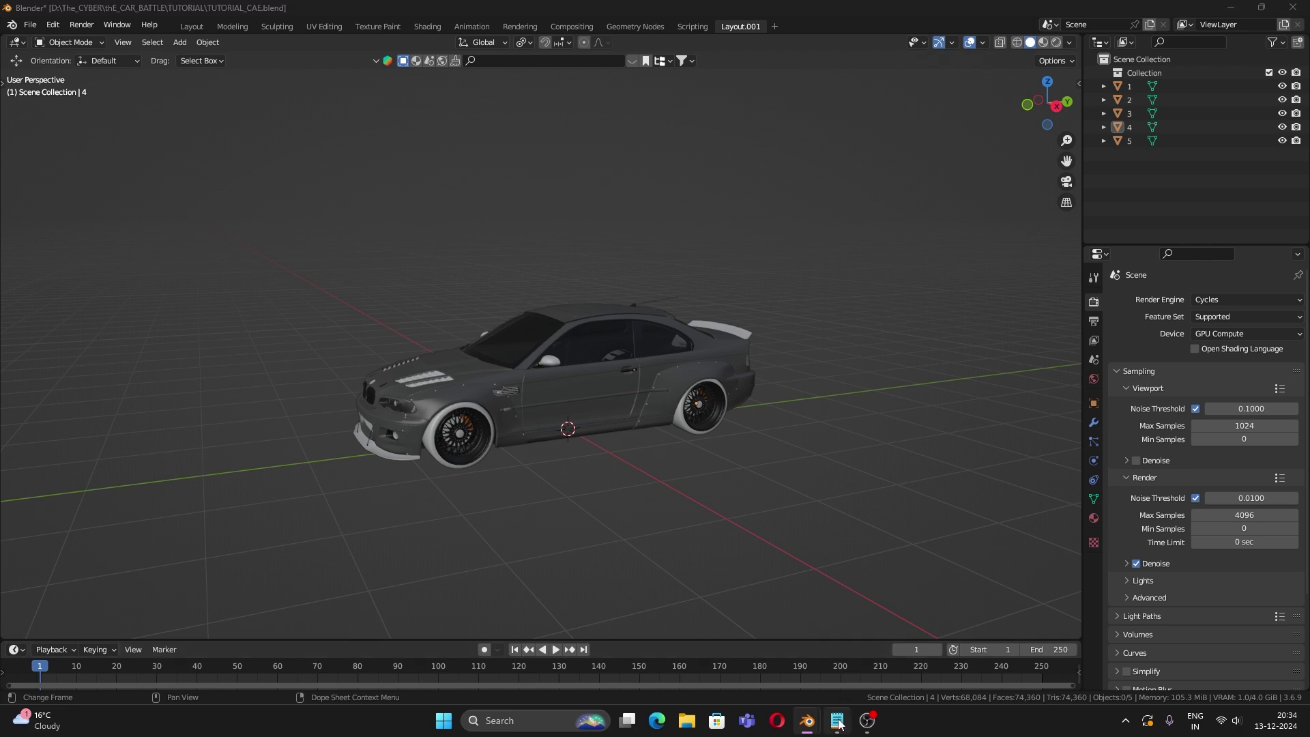
{"action": "left_click_drag", "start_coordinate": [670, 133], "coordinate": [977, 134]}
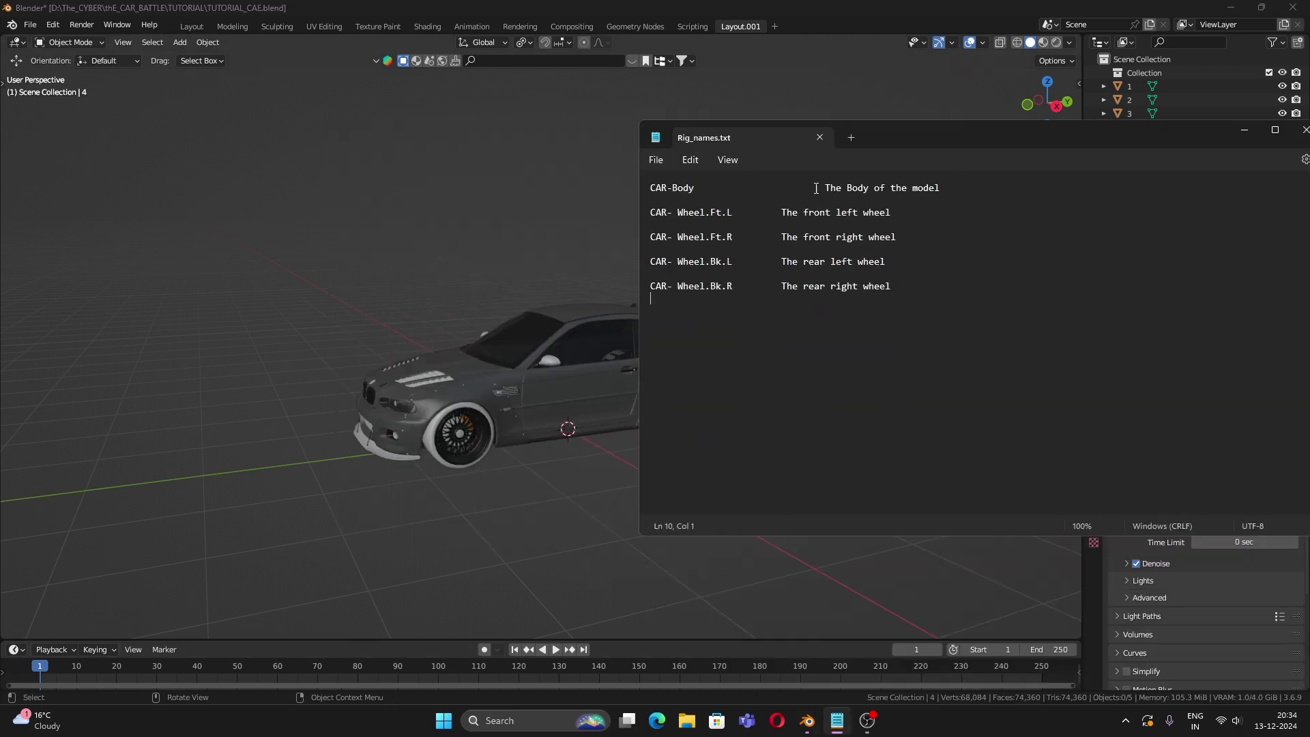
{"action": "left_click_drag", "start_coordinate": [650, 188], "coordinate": [616, 205]}
{"action": "left_click", "coordinate": [765, 223]}
{"action": "left_click_drag", "start_coordinate": [825, 188], "coordinate": [945, 190]}
{"action": "left_click", "coordinate": [946, 190]}
{"action": "left_click_drag", "start_coordinate": [696, 186], "coordinate": [641, 195]}
{"action": "key", "text": "ctrl+c"}
{"action": "left_click", "coordinate": [701, 191]}
{"action": "left_click", "coordinate": [579, 193]}
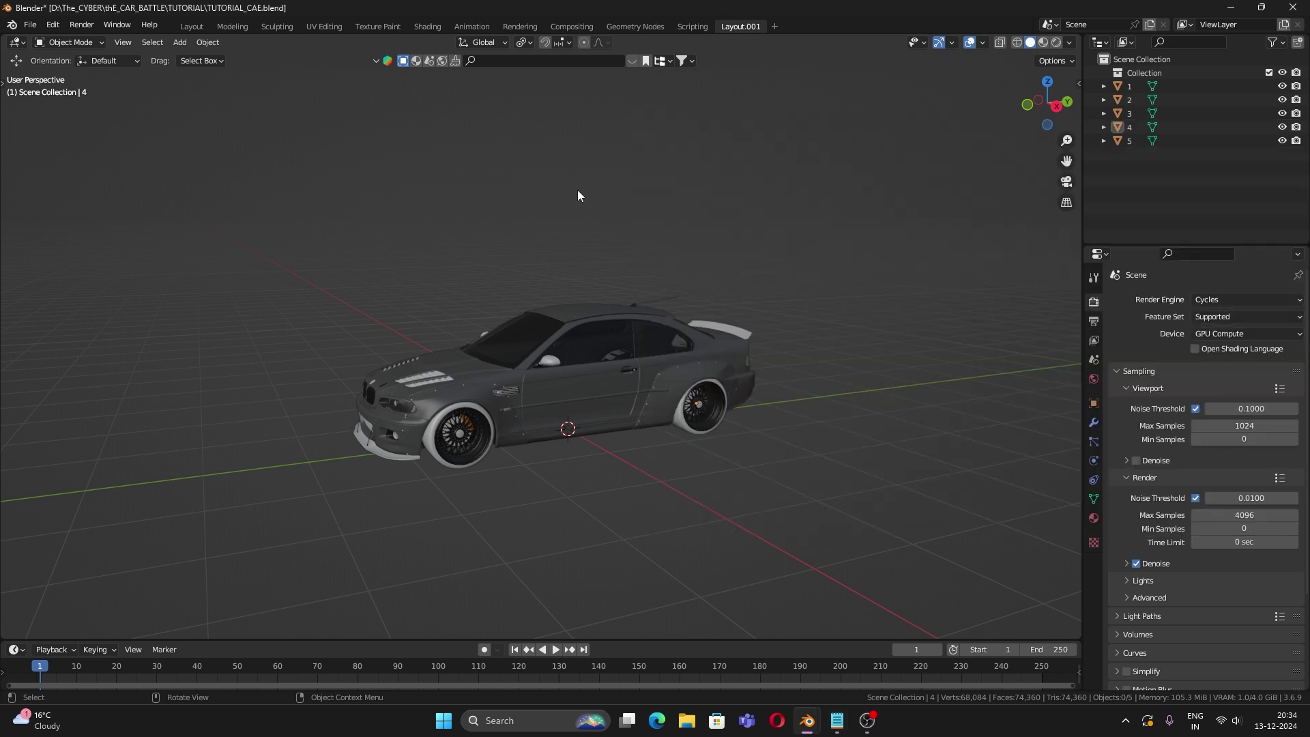
Step: Rename the car's body object as CAR-Body in Blender
{"action": "left_click", "coordinate": [608, 366]}
{"action": "double_click", "coordinate": [1133, 100]}
{"action": "key", "text": "ctrl+v"}
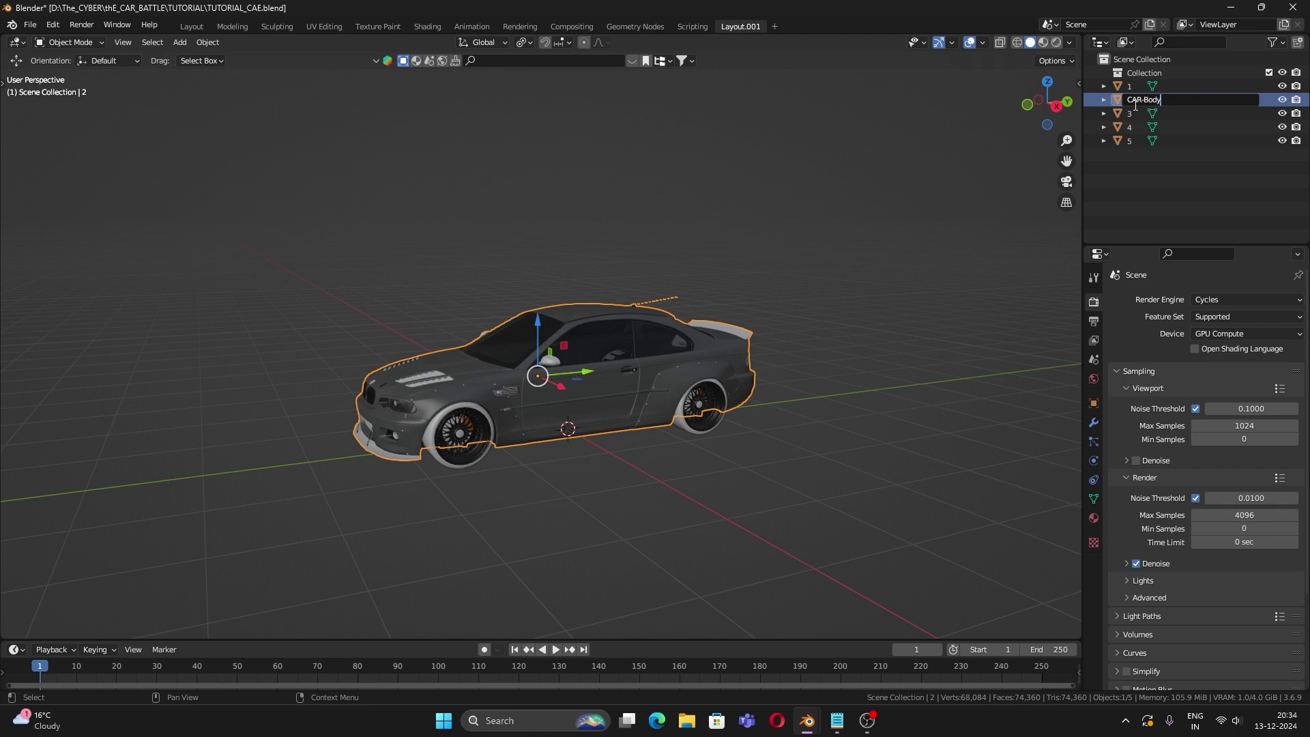
{"action": "key", "text": "Return"}
{"action": "left_click", "coordinate": [886, 253]}
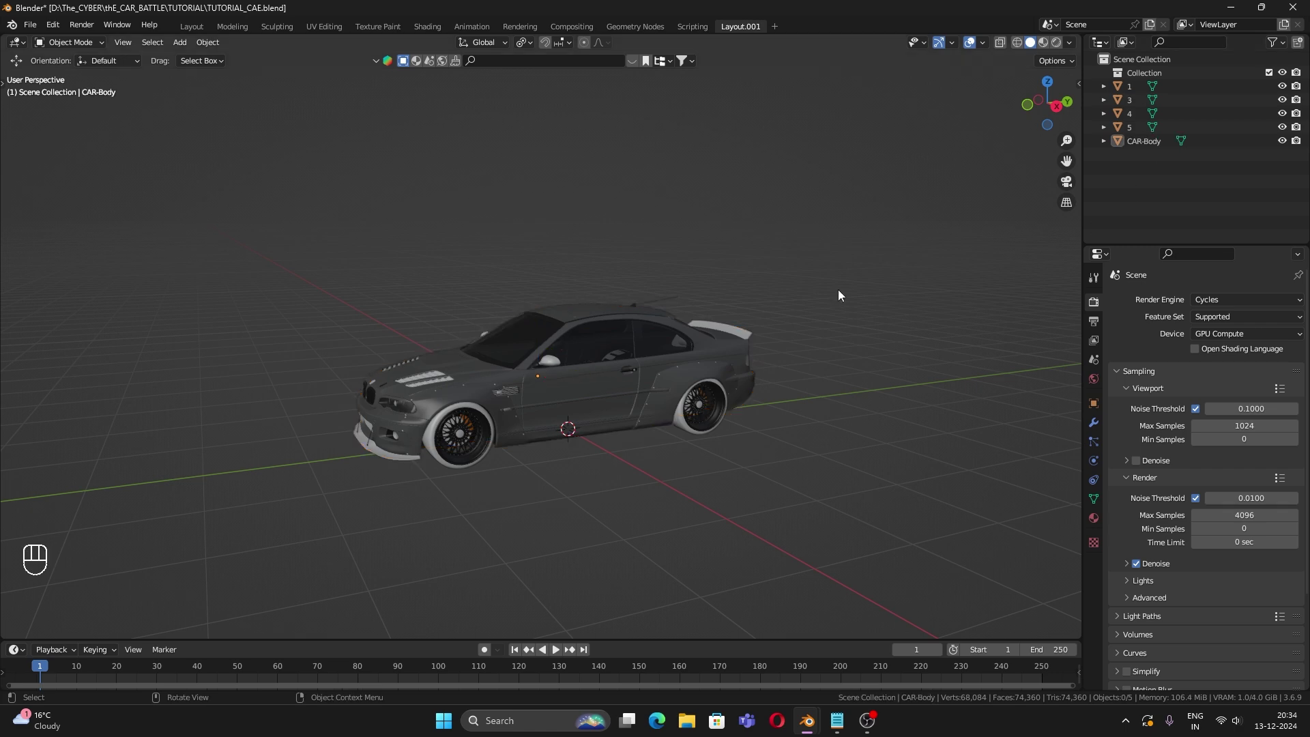
{"action": "left_click", "coordinate": [452, 447]}
{"action": "left_click", "coordinate": [712, 424]}
{"action": "left_click", "coordinate": [547, 489]}
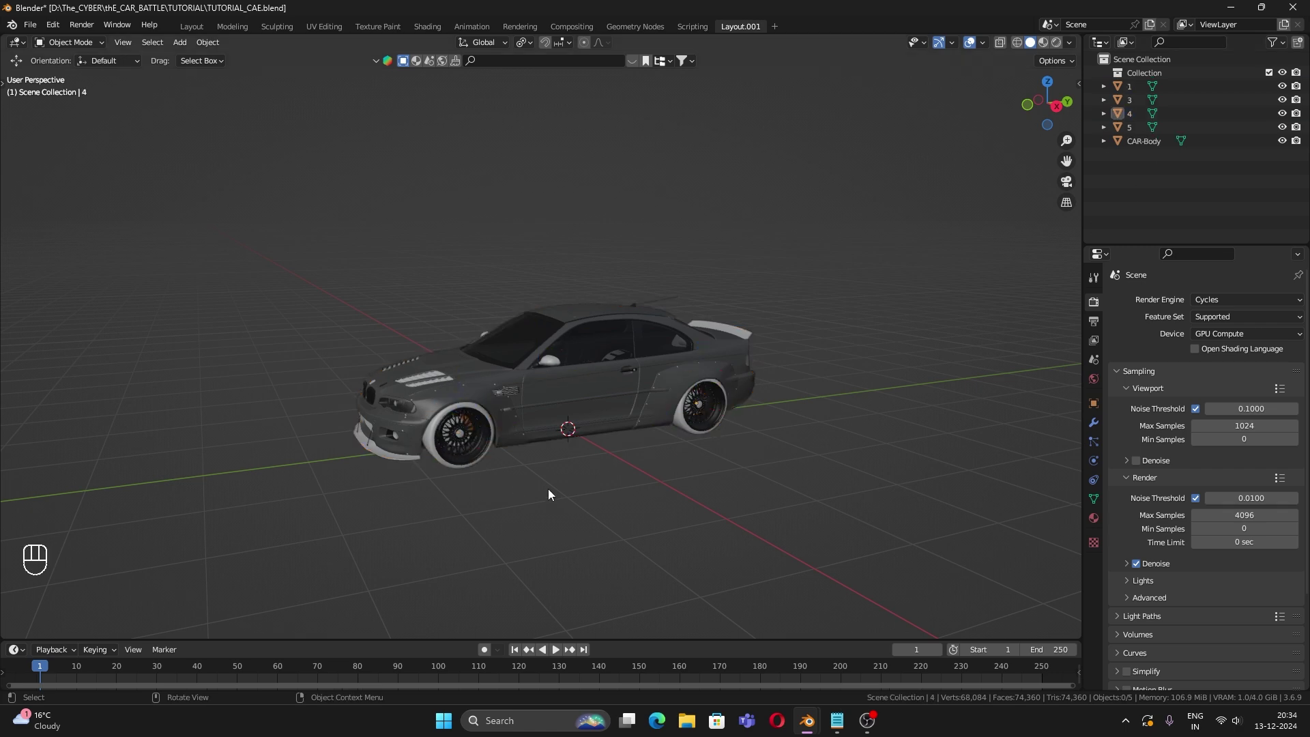
Step: Copy the front left wheel's name, CAR- Wheel.Ft.L, from Rig_names.txt in Notepad and return to Blender
{"action": "left_click", "coordinate": [838, 721]}
{"action": "left_click", "coordinate": [724, 217]}
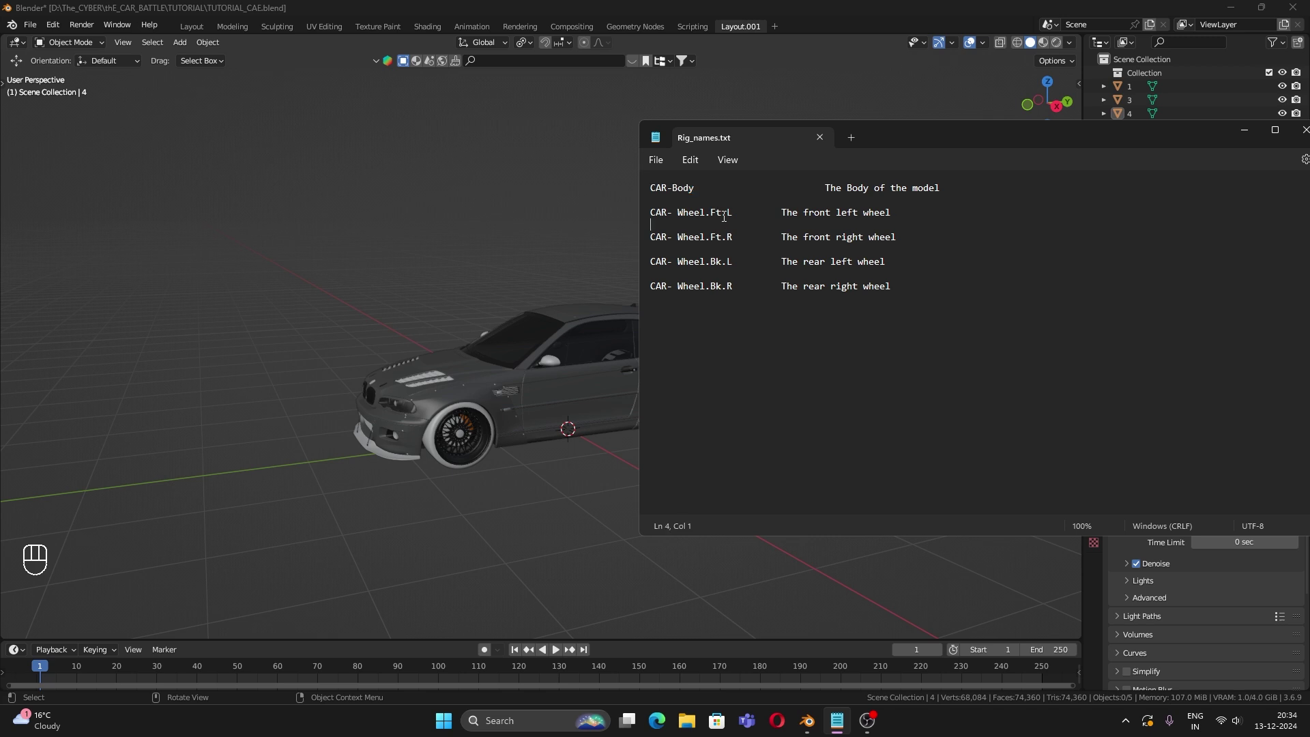
{"action": "left_click_drag", "start_coordinate": [774, 214], "coordinate": [910, 215]}
{"action": "left_click", "coordinate": [910, 215]}
{"action": "left_click_drag", "start_coordinate": [732, 212], "coordinate": [627, 212]}
{"action": "key", "text": "ctrl+c"}
{"action": "left_click", "coordinate": [568, 247]}
Step: Rename the front left wheel object with the copied name CAR- Wheel.Ft.L
{"action": "middle_click_drag", "start_coordinate": [524, 377], "coordinate": [471, 398]}
{"action": "left_click", "coordinate": [455, 414]}
{"action": "double_click", "coordinate": [1131, 86]}
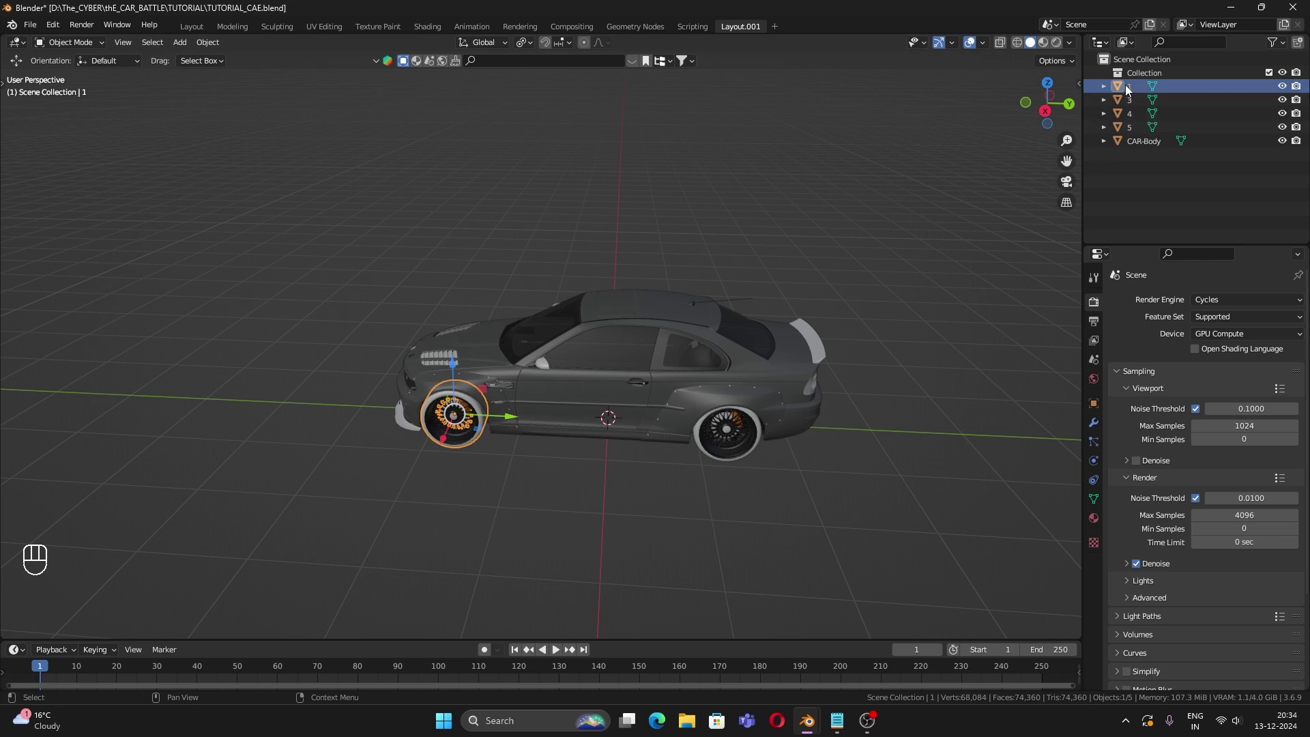
{"action": "key", "text": "ctrl+v"}
{"action": "key", "text": "Return"}
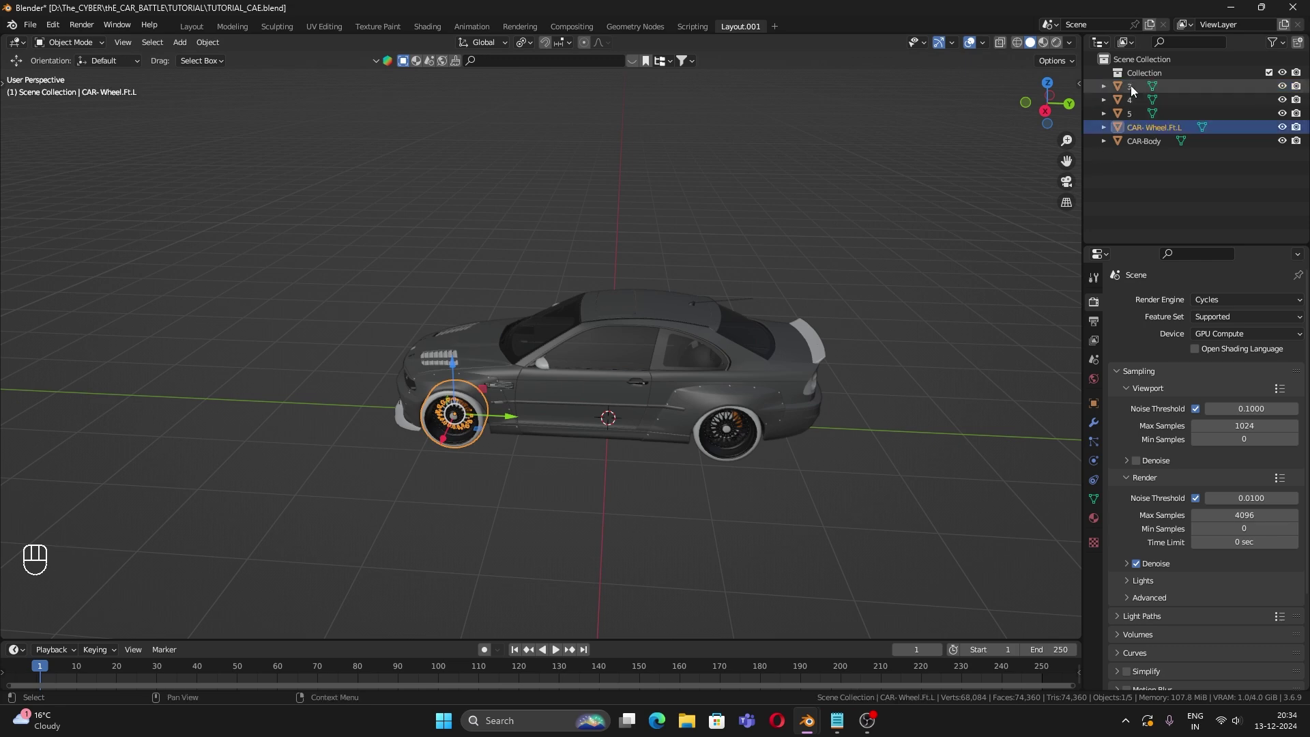
Step: Copy the name CAR- Wheel.Ft.R from Rig_names.txt in Notepad and rename the front right wheel object with it
{"action": "key", "text": "alt+Tab"}
{"action": "left_click", "coordinate": [735, 236]}
{"action": "left_click_drag", "start_coordinate": [735, 236], "coordinate": [625, 238]}
{"action": "key", "text": "ctrl+c"}
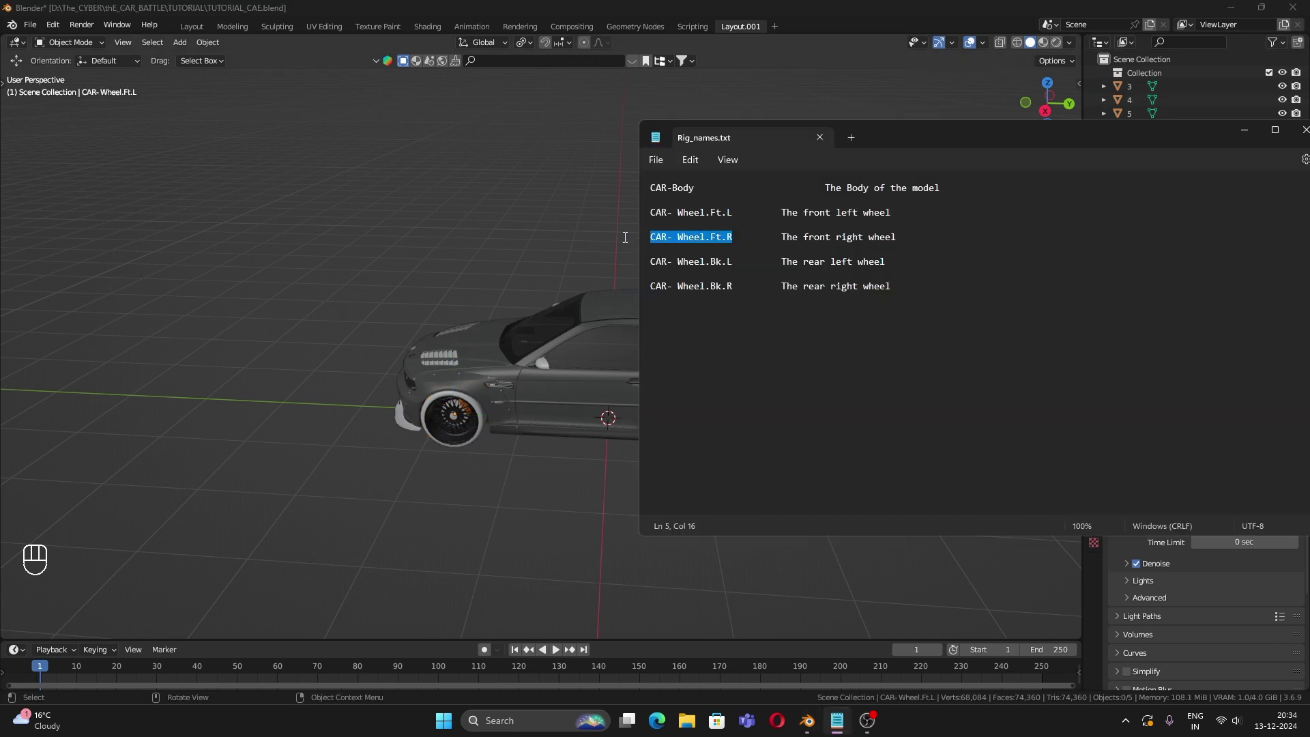
{"action": "key", "text": "alt+Tab"}
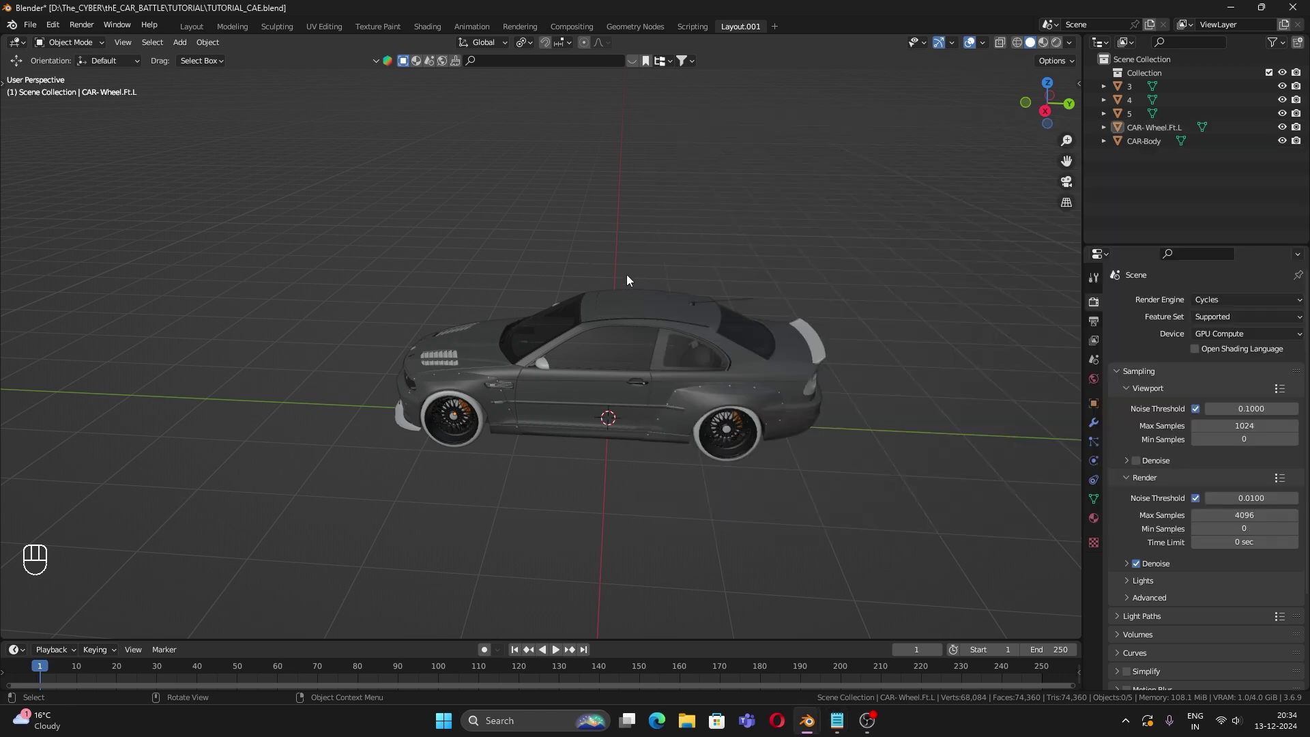
{"action": "left_click", "coordinate": [1181, 87]}
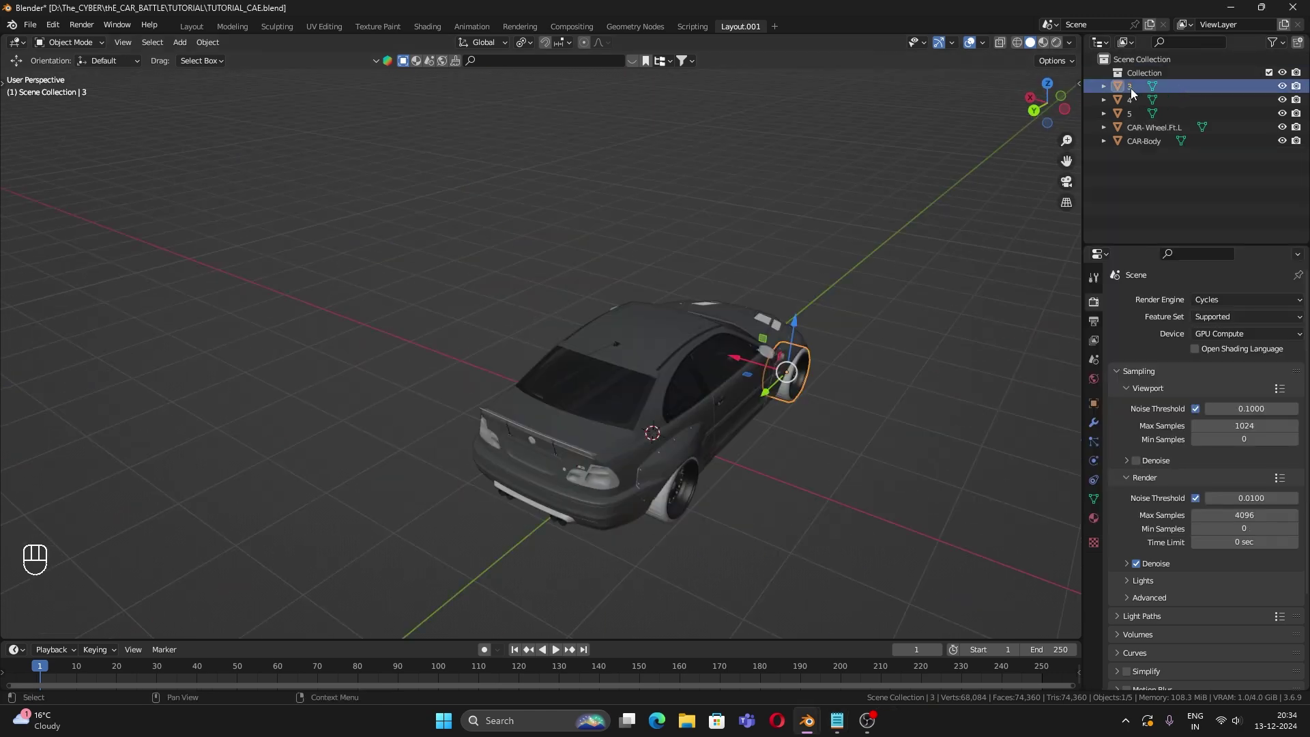
{"action": "double_click", "coordinate": [1132, 88]}
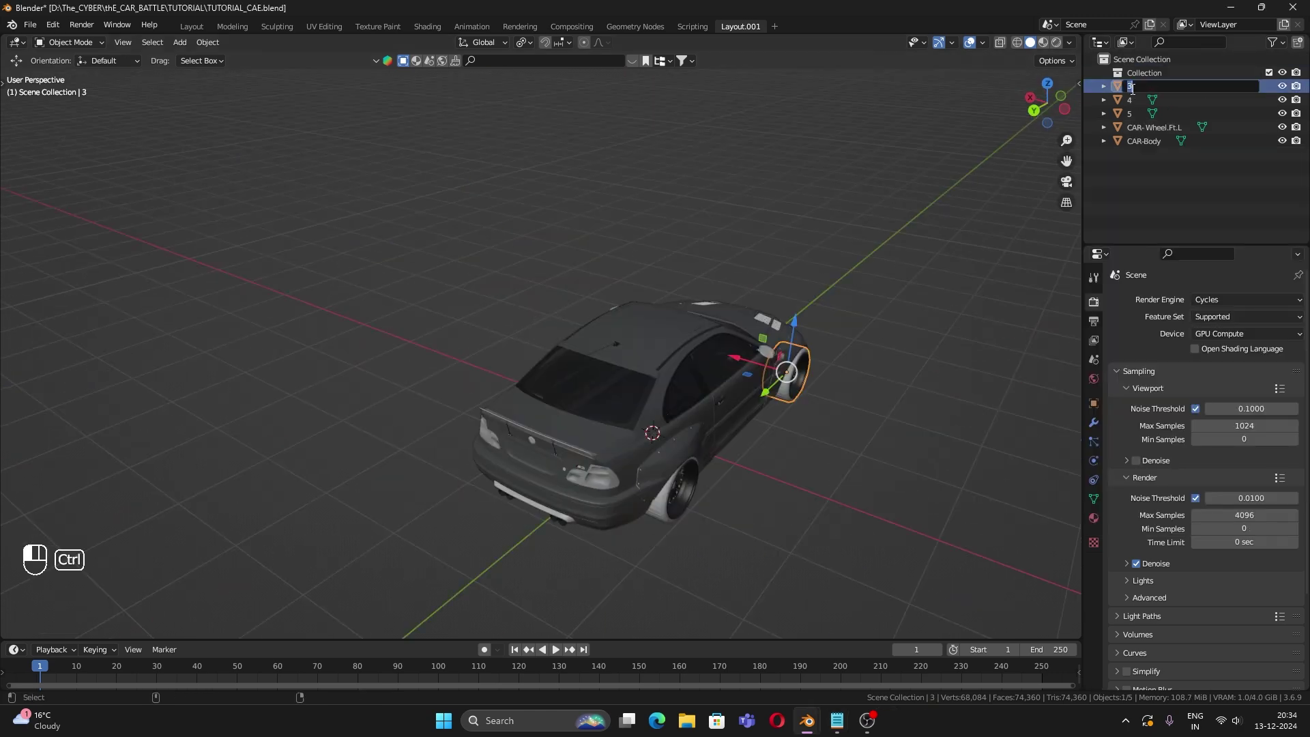
{"action": "key", "text": "ctrl+v"}
{"action": "key", "text": "Return"}
Step: Rename the rear left wheel object as CAR- Wheel.Bk.L, using its name from Rig_names.txt
{"action": "left_click", "coordinate": [1132, 88]}
{"action": "middle_click_drag", "start_coordinate": [485, 384], "coordinate": [554, 477]}
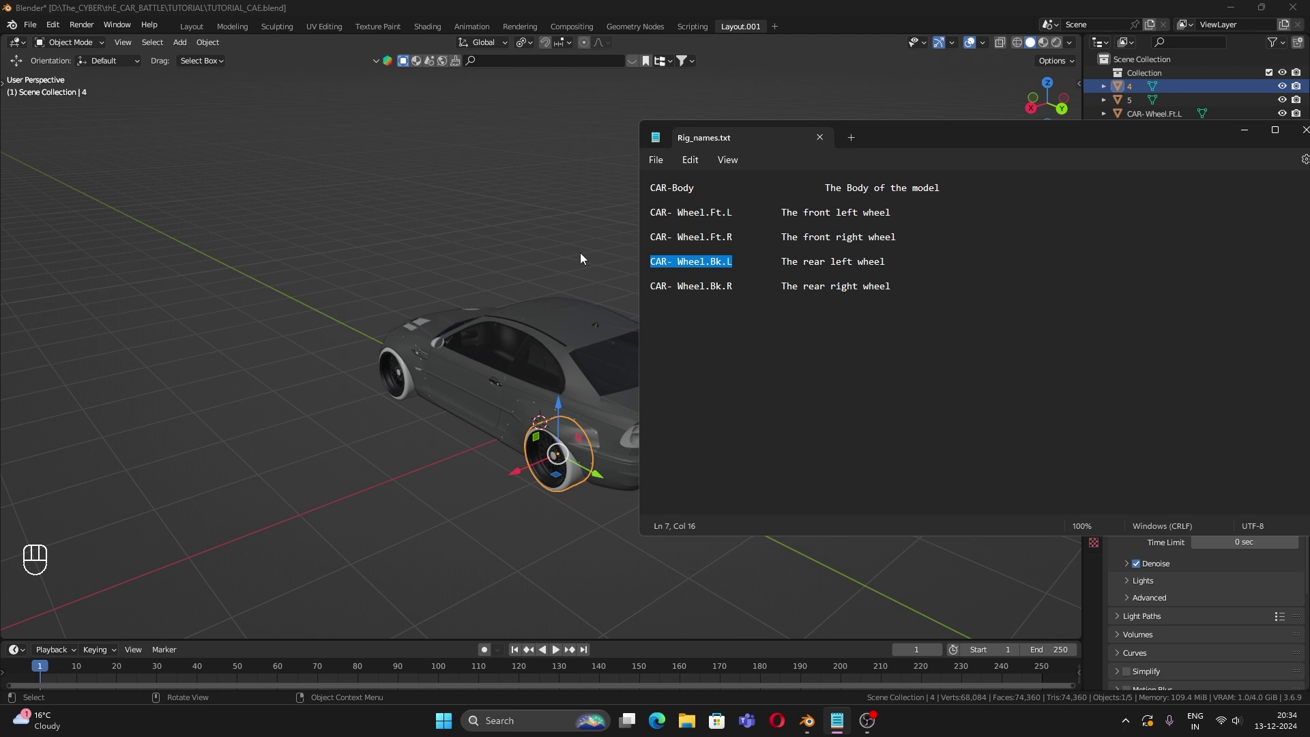
{"action": "left_click", "coordinate": [580, 252]}
{"action": "middle_click_drag", "start_coordinate": [577, 474], "coordinate": [597, 460], "text": "shift"}
{"action": "left_click", "coordinate": [597, 460]}
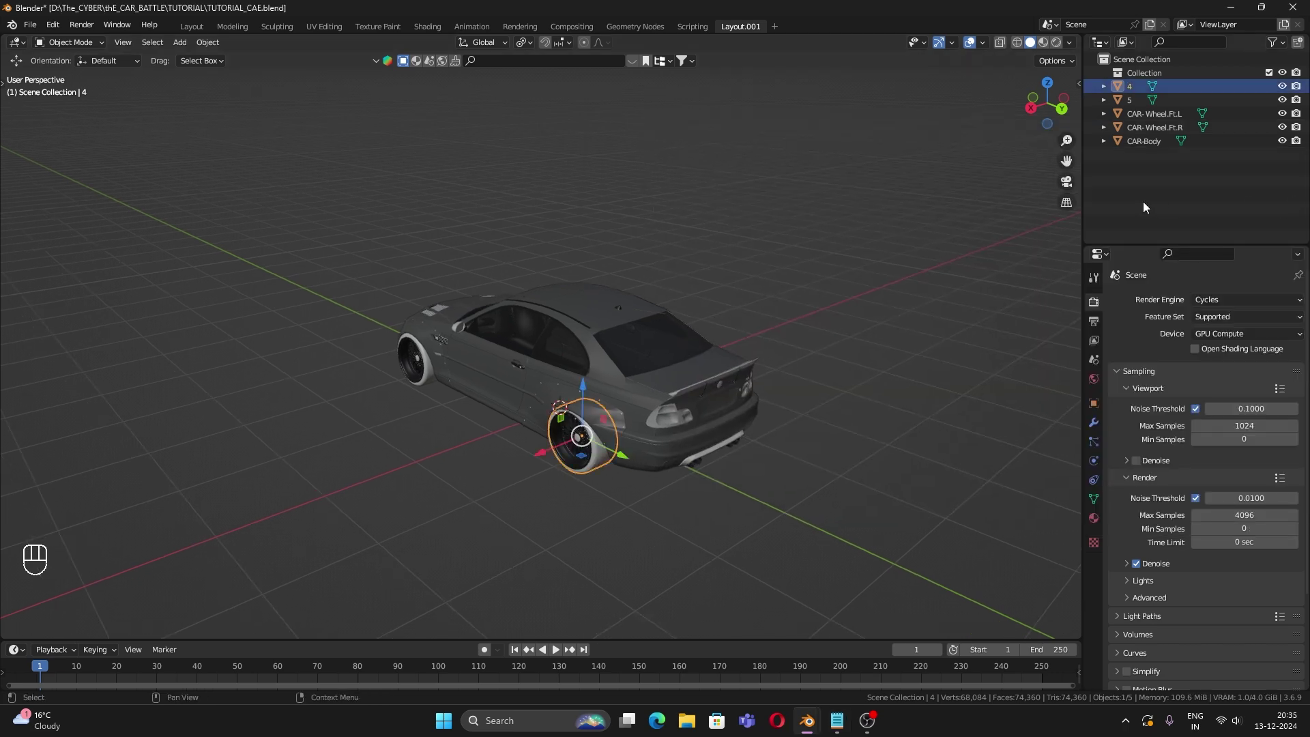
{"action": "double_click", "coordinate": [1129, 86]}
{"action": "type", "text": "CAR- Wheel.Bk.L"}
{"action": "key", "text": "Return"}
{"action": "left_click", "coordinate": [901, 184]}
Step: Copy the name CAR- Wheel.Bk.R from Rig_names.txt in Notepad and rename the rear right wheel object with it
{"action": "middle_click_drag", "start_coordinate": [880, 218], "coordinate": [724, 226]}
{"action": "left_click", "coordinate": [654, 420]}
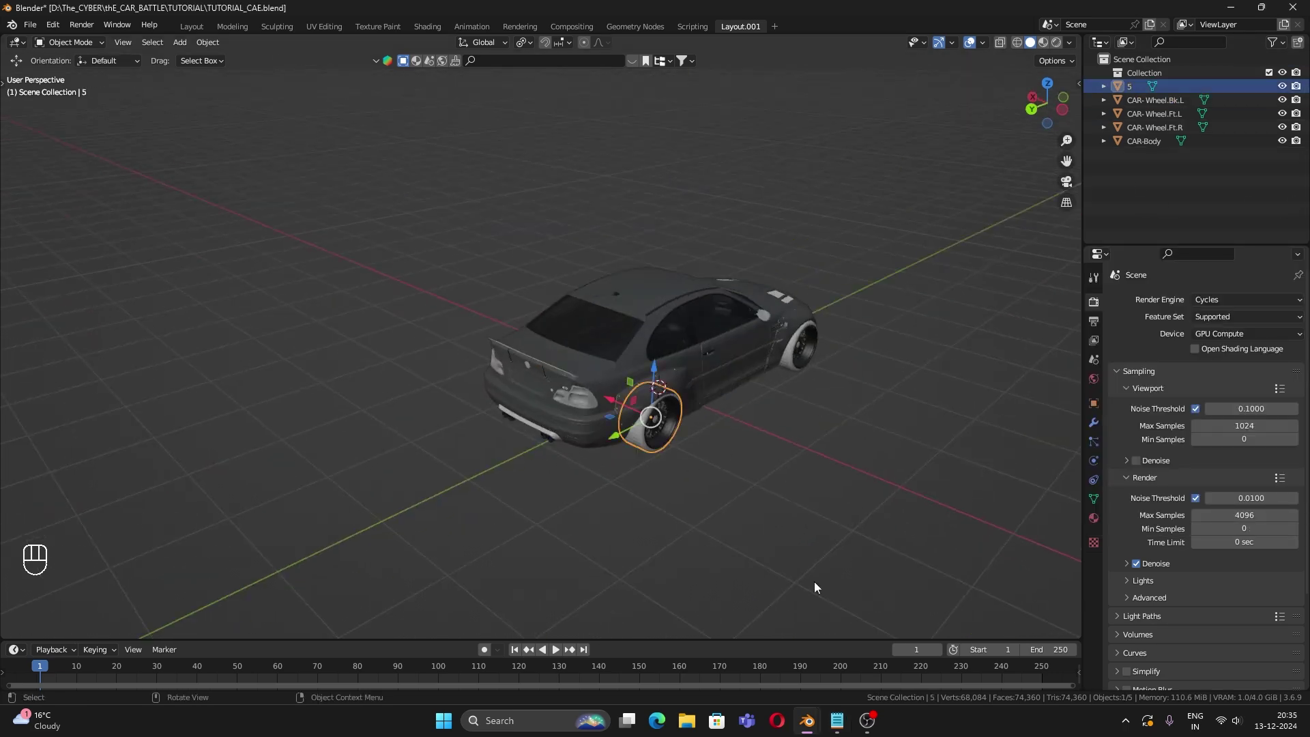
{"action": "left_click", "coordinate": [837, 721]}
{"action": "left_click_drag", "start_coordinate": [735, 288], "coordinate": [627, 293]}
{"action": "key", "text": "ctrl+c"}
{"action": "left_click", "coordinate": [592, 261]}
{"action": "double_click", "coordinate": [1132, 86]}
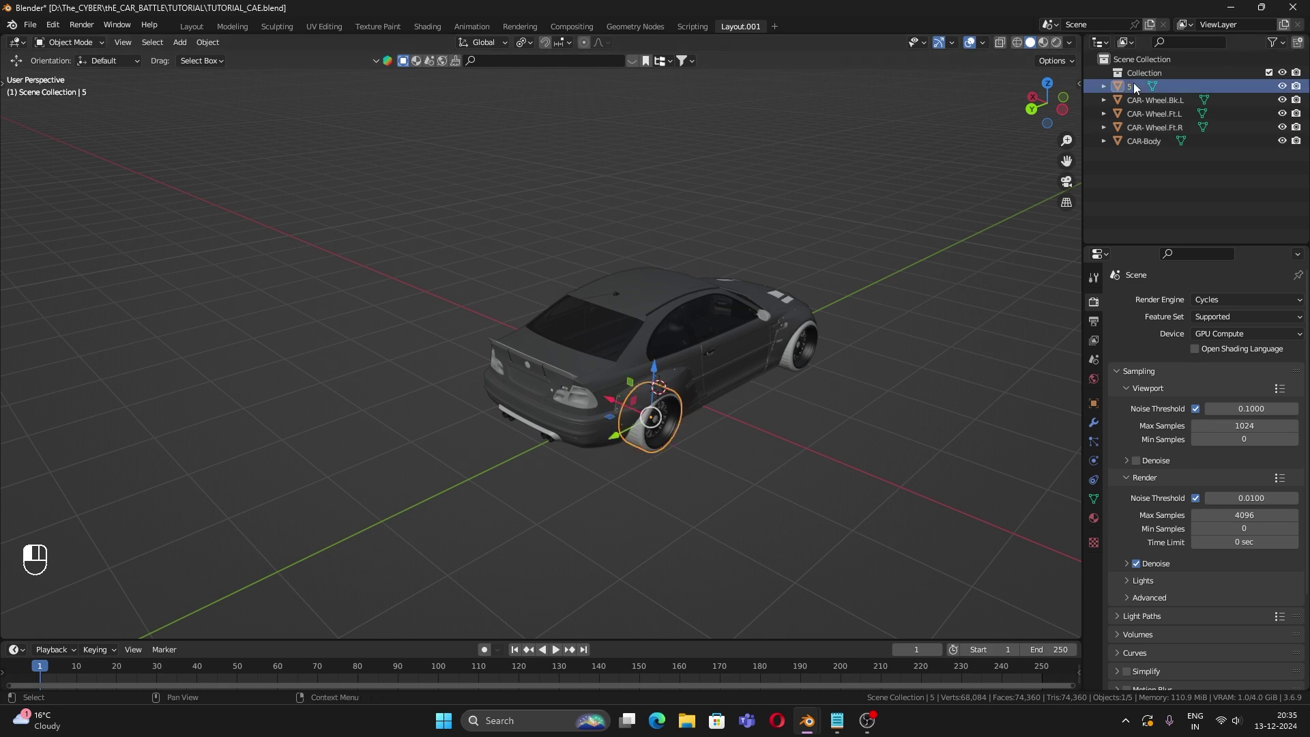
{"action": "key", "text": "ctrl+v"}
{"action": "key", "text": "Return"}
{"action": "left_click", "coordinate": [765, 413]}
Step: Check that the body and each of the four wheels match their assigned object names
{"action": "middle_click_drag", "start_coordinate": [724, 413], "coordinate": [852, 401]}
{"action": "scroll", "coordinate": [746, 371], "scroll_direction": "up", "scroll_amount": 2}
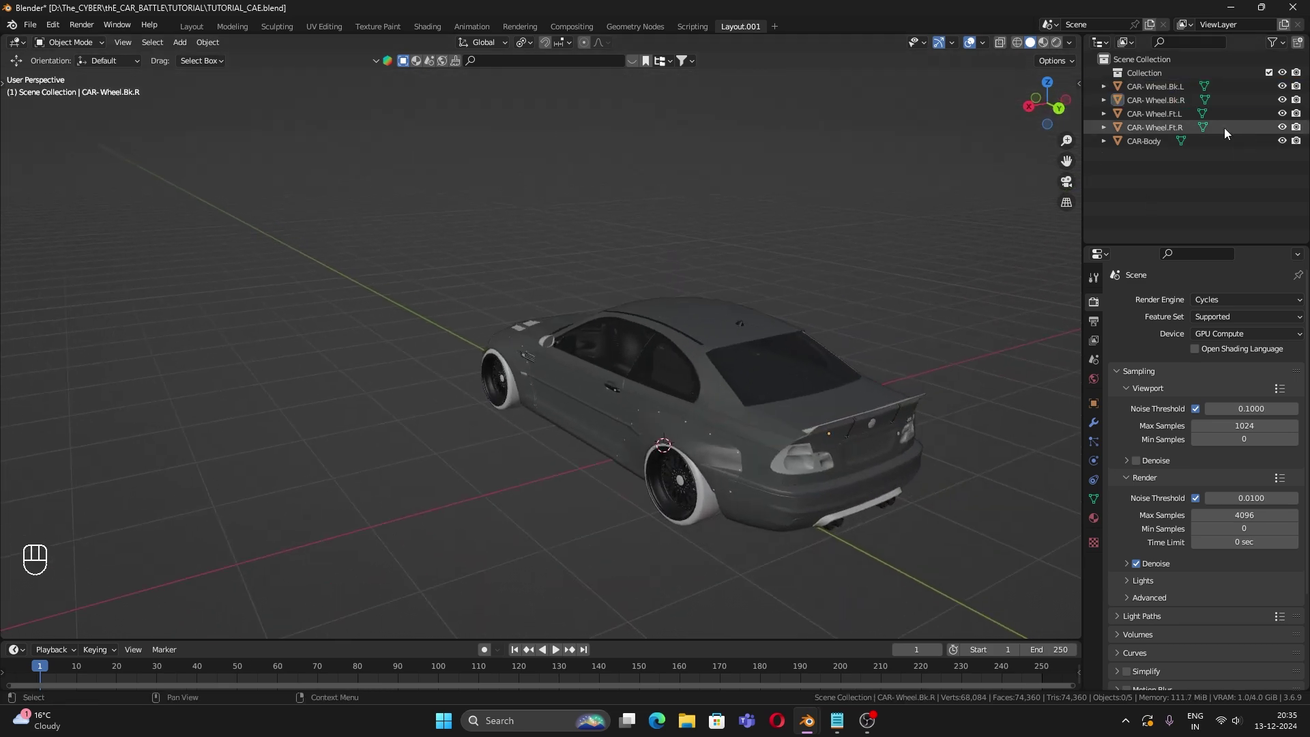
{"action": "left_click", "coordinate": [770, 372]}
{"action": "left_click", "coordinate": [847, 260]}
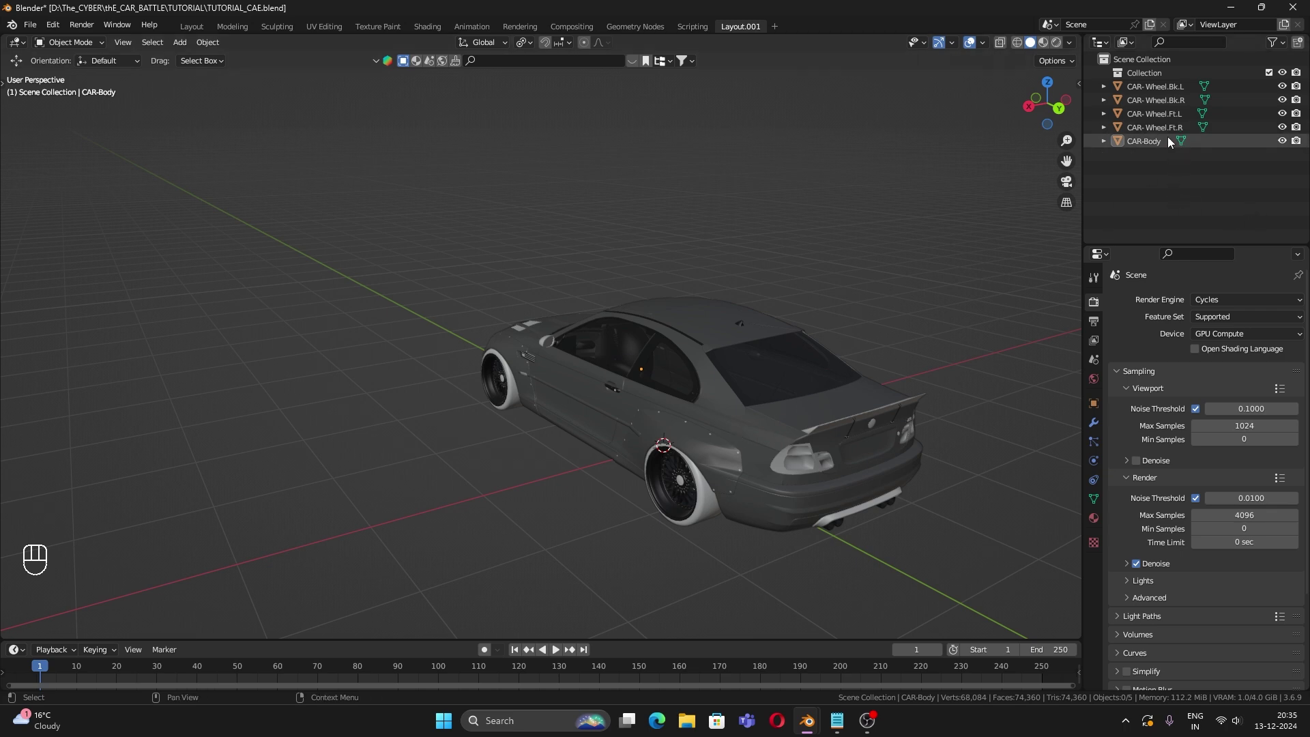
{"action": "middle_click_drag", "start_coordinate": [719, 336], "coordinate": [1099, 130]}
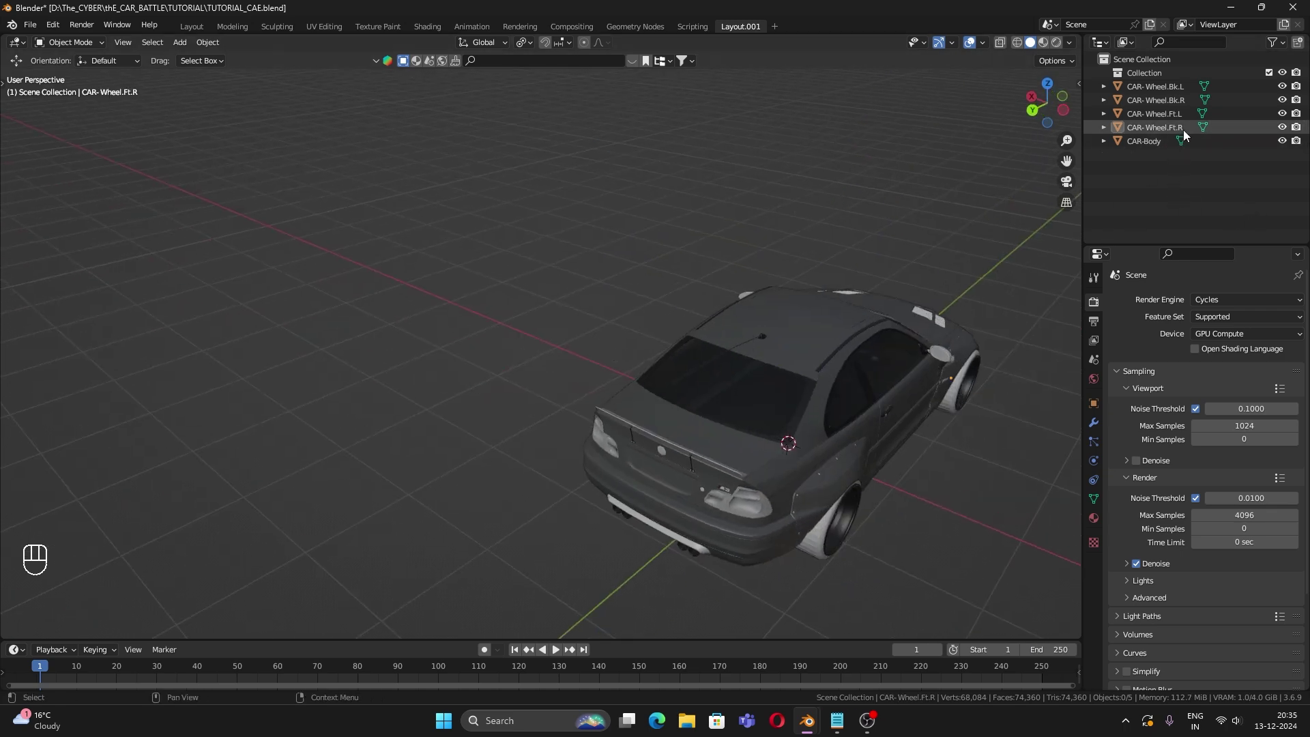
{"action": "left_click", "coordinate": [997, 392]}
{"action": "middle_click_drag", "start_coordinate": [921, 396], "coordinate": [887, 249]}
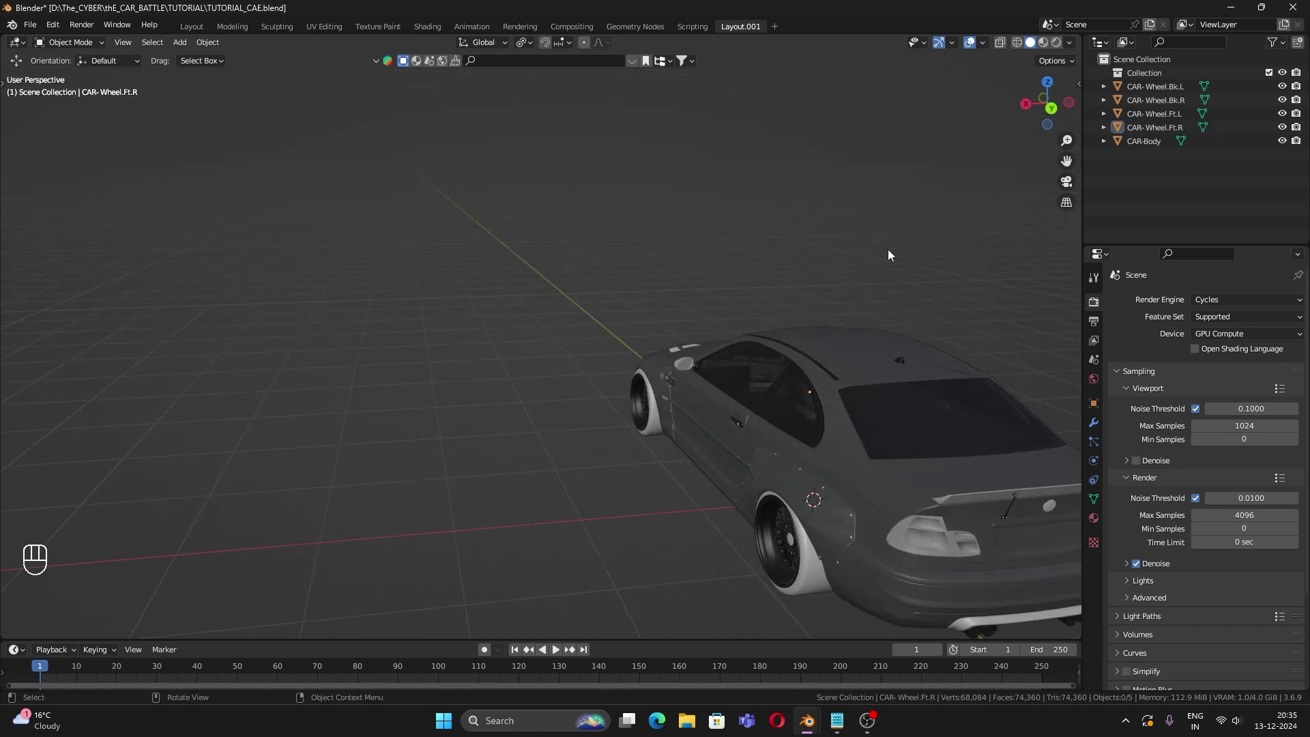
{"action": "left_click", "coordinate": [1161, 114]}
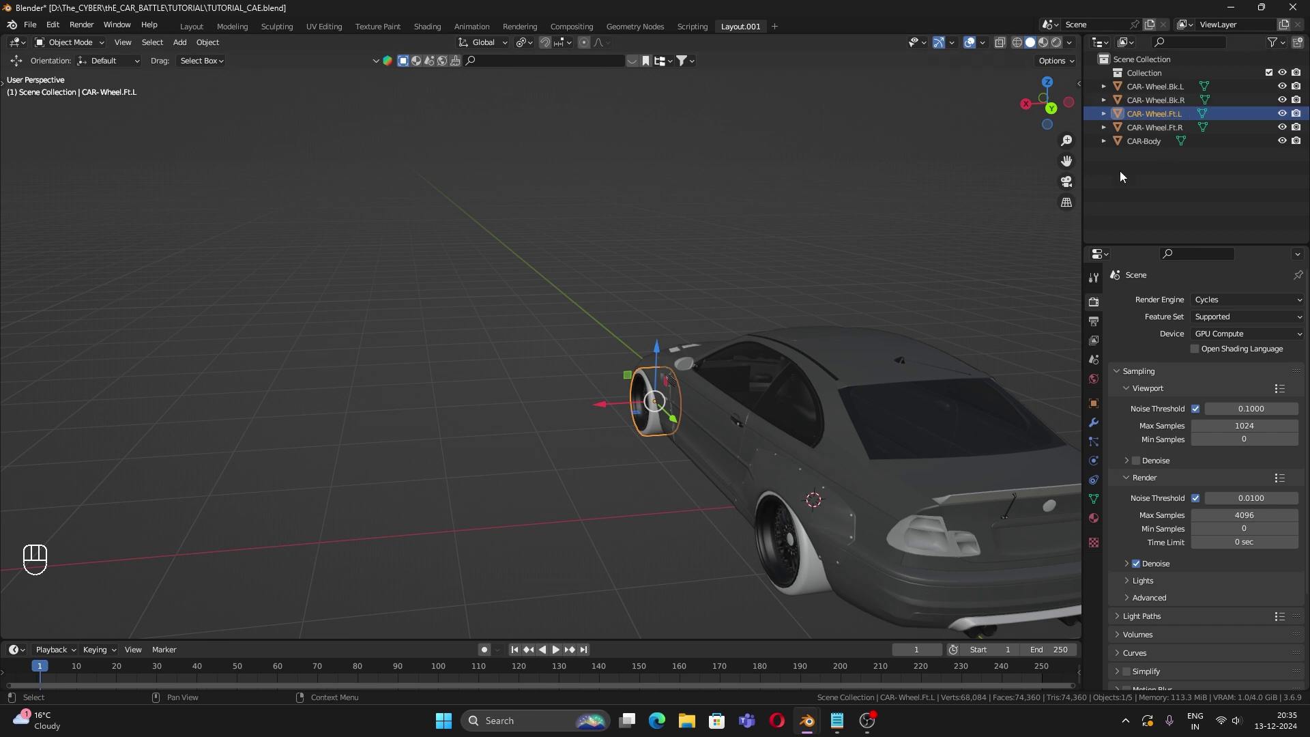
{"action": "left_click", "coordinate": [1157, 99]}
{"action": "scroll", "coordinate": [894, 403], "scroll_direction": "down", "scroll_amount": 3}
{"action": "left_click", "coordinate": [1174, 86]}
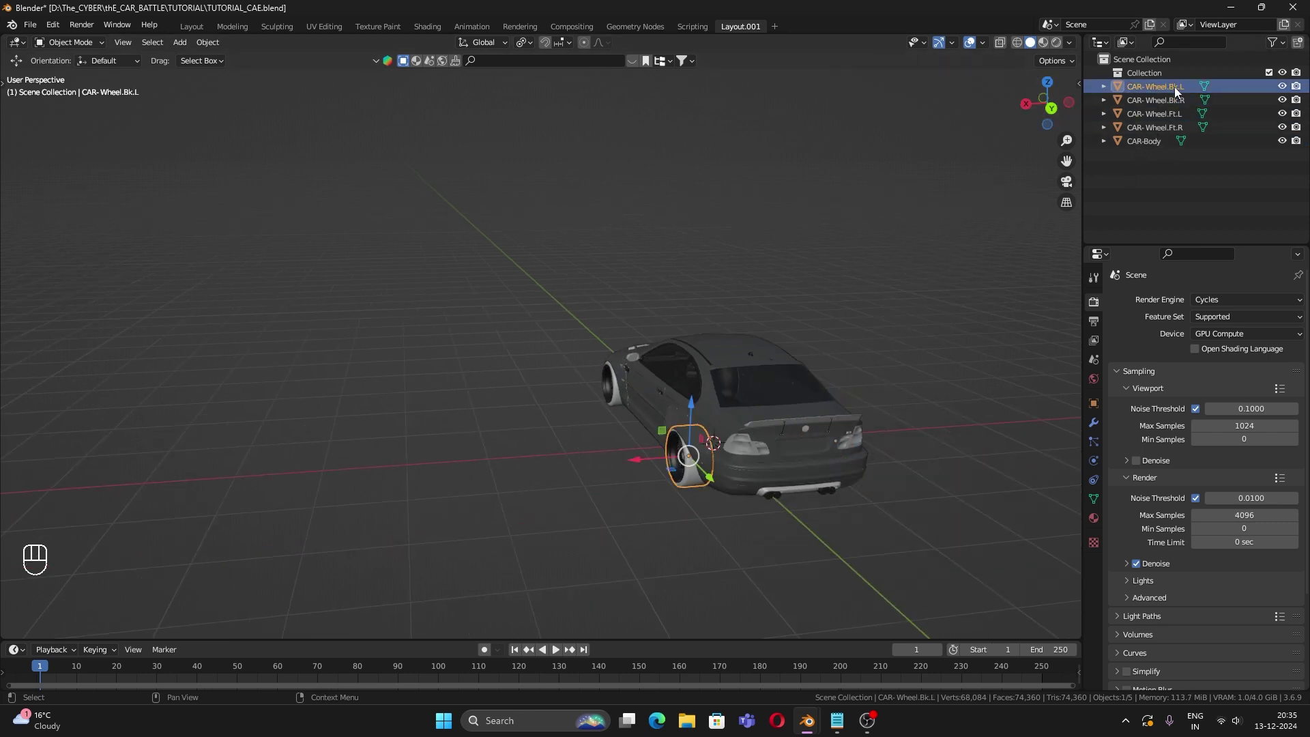
{"action": "left_click", "coordinate": [812, 333]}
{"action": "middle_click_drag", "start_coordinate": [815, 347], "coordinate": [769, 402]}
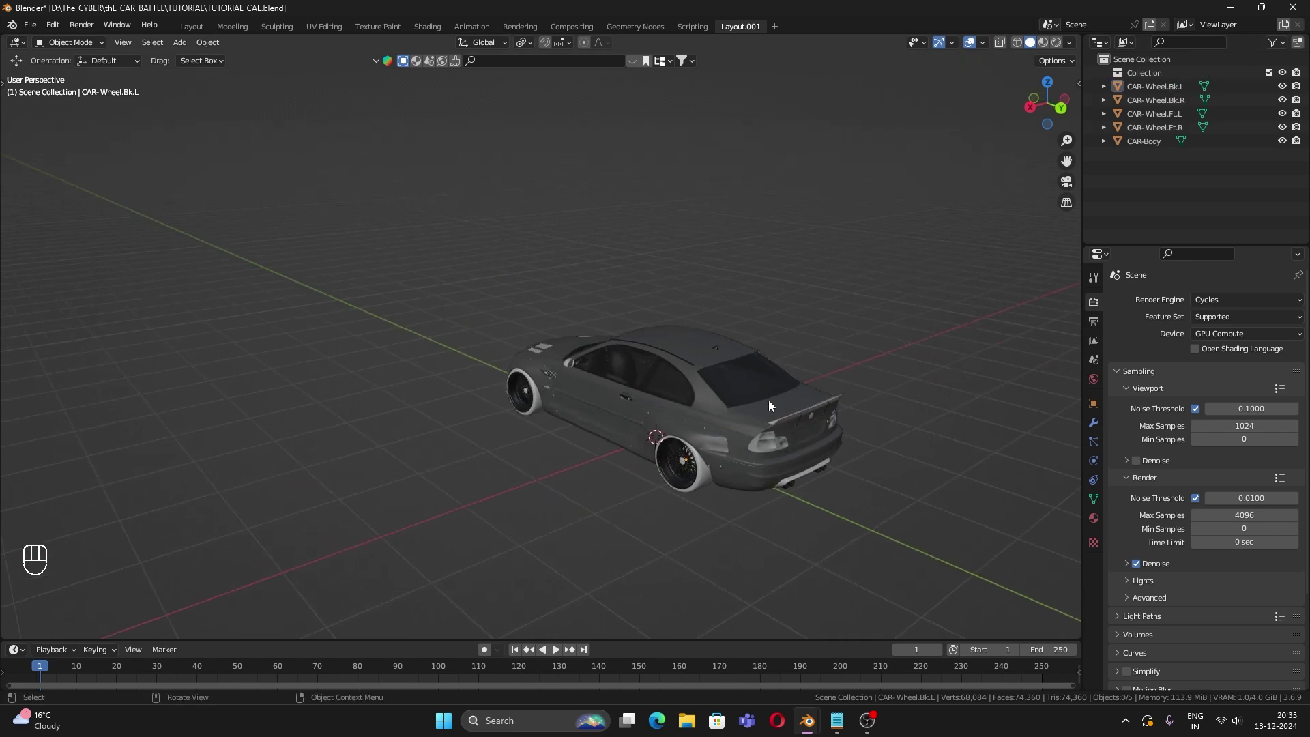
Step: Examine the prefix and suffix format in the rear left wheel's object name, keeping the name as it is
{"action": "left_click", "coordinate": [1158, 87]}
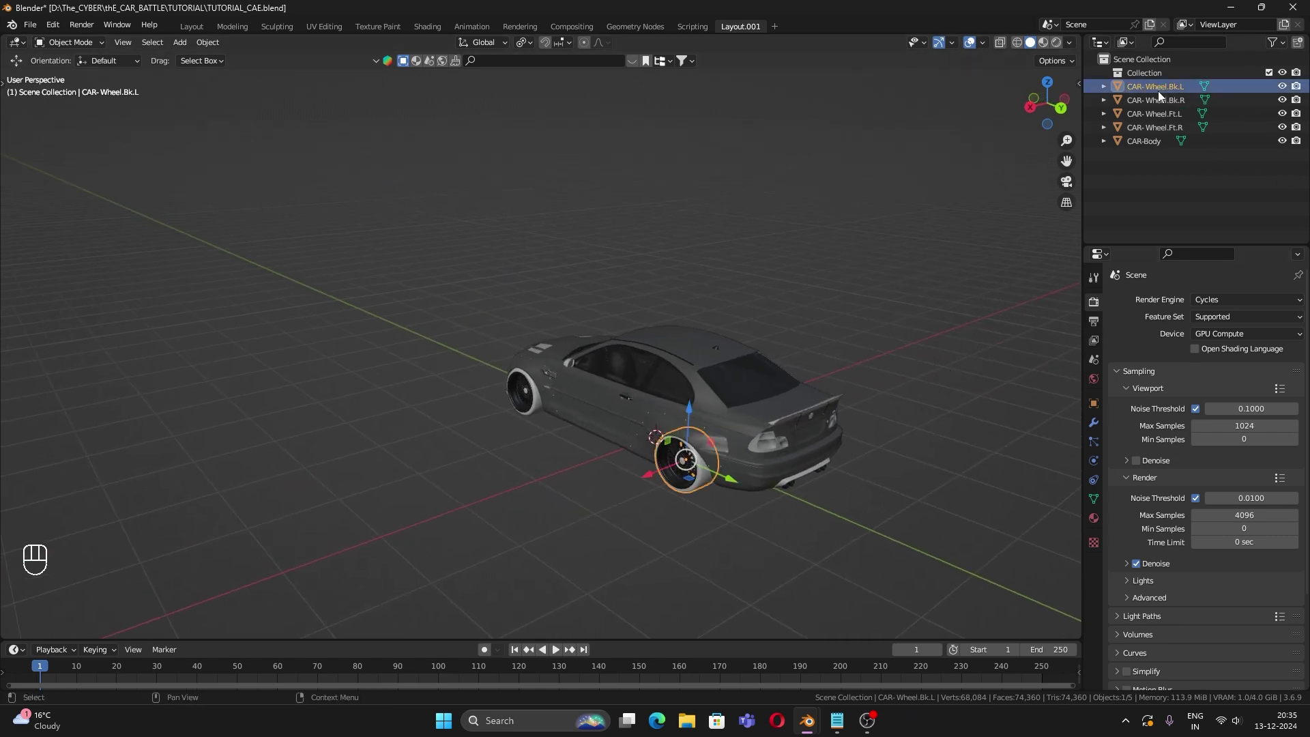
{"action": "double_click", "coordinate": [1157, 87]}
{"action": "left_click", "coordinate": [1196, 85]}
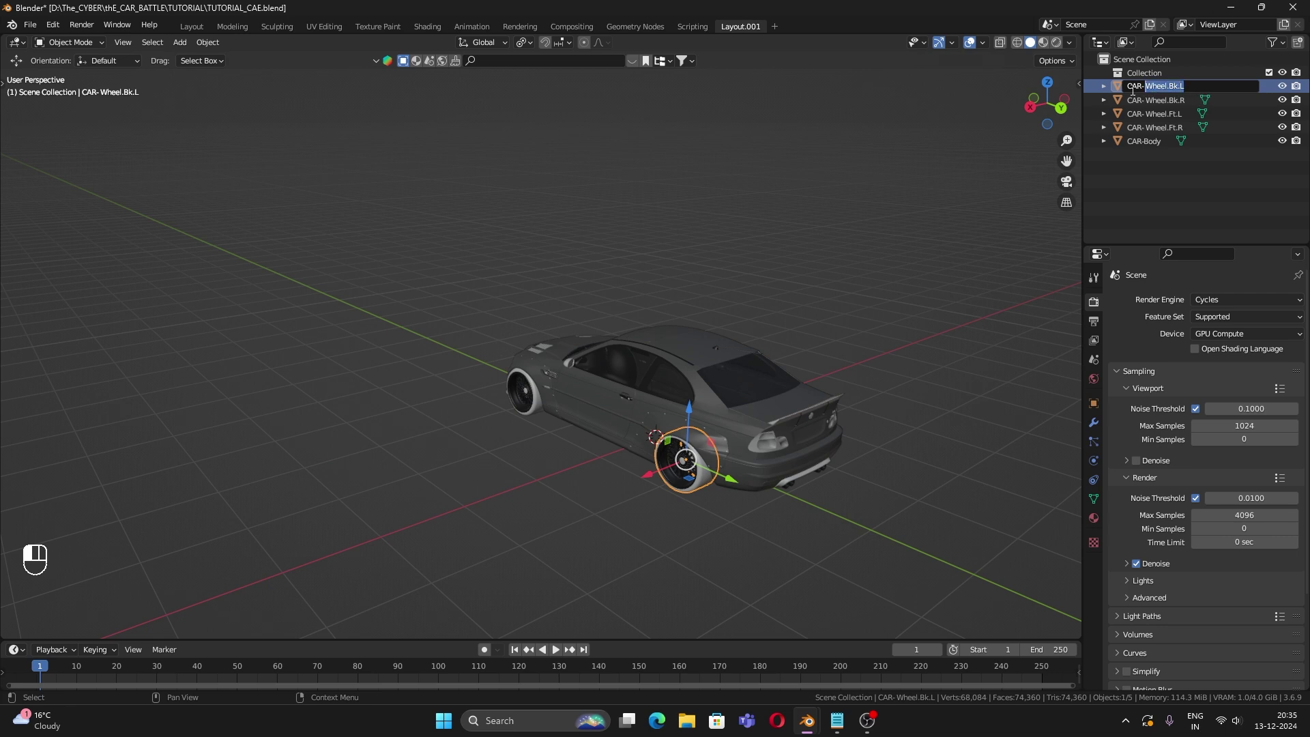
{"action": "left_click_drag", "start_coordinate": [1144, 86], "coordinate": [1133, 85]}
{"action": "left_click", "coordinate": [1175, 111]}
{"action": "double_click", "coordinate": [1147, 84]}
{"action": "key", "text": "Return"}
{"action": "left_click", "coordinate": [788, 165]}
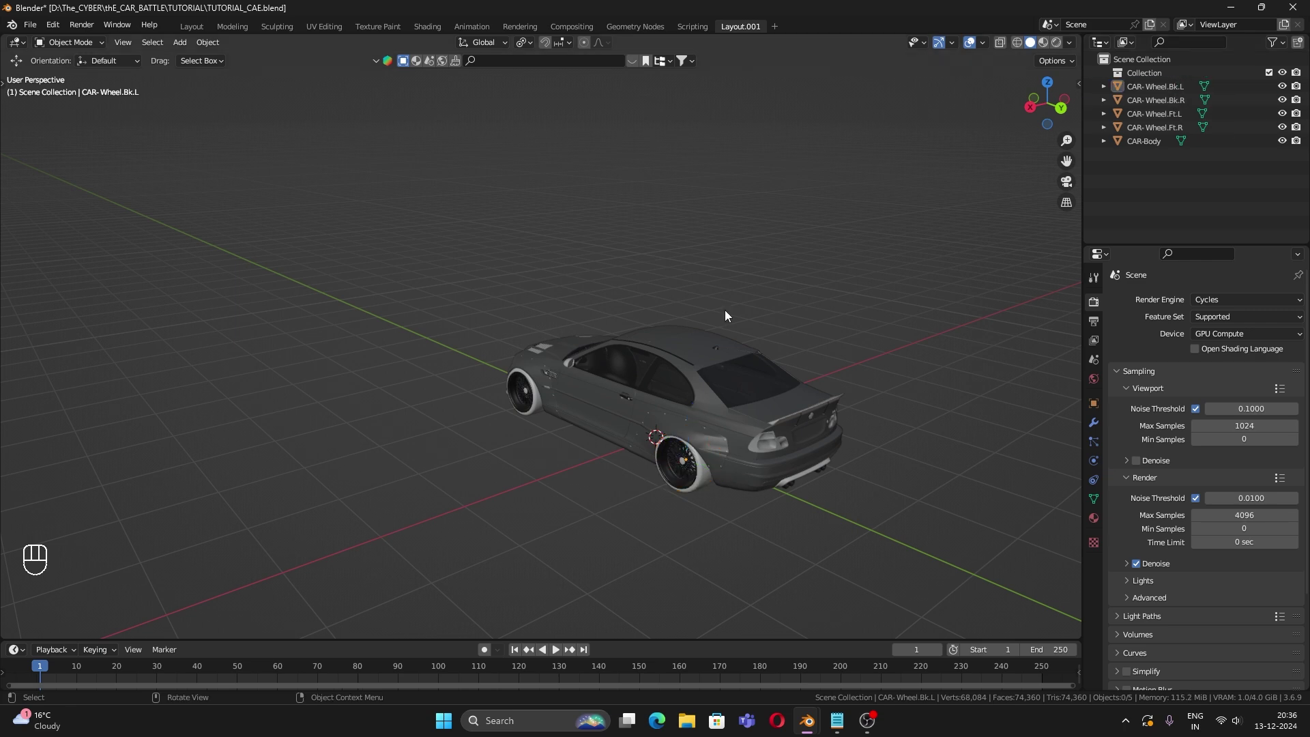
Step: Select the body and all four wheels and add a Car (deformation rig) armature for them
{"action": "middle_click_drag", "start_coordinate": [640, 425], "coordinate": [685, 411]}
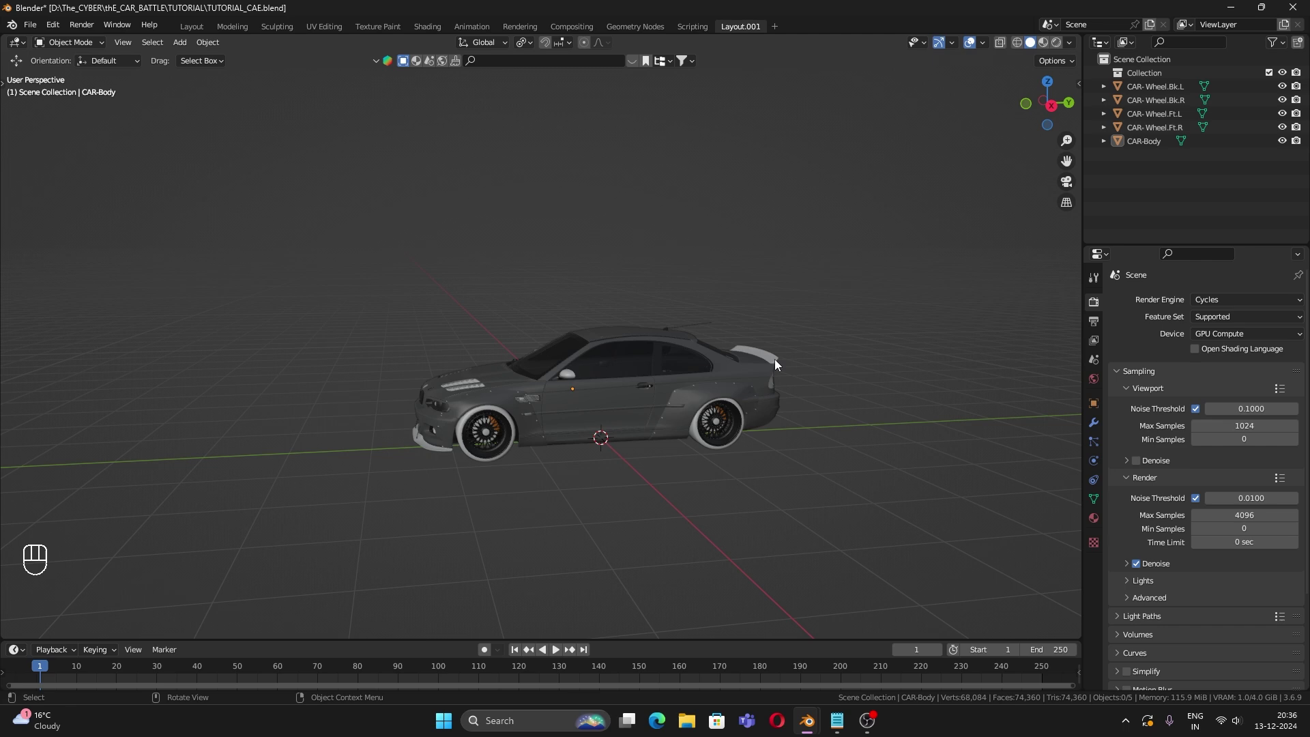
{"action": "key", "text": "a"}
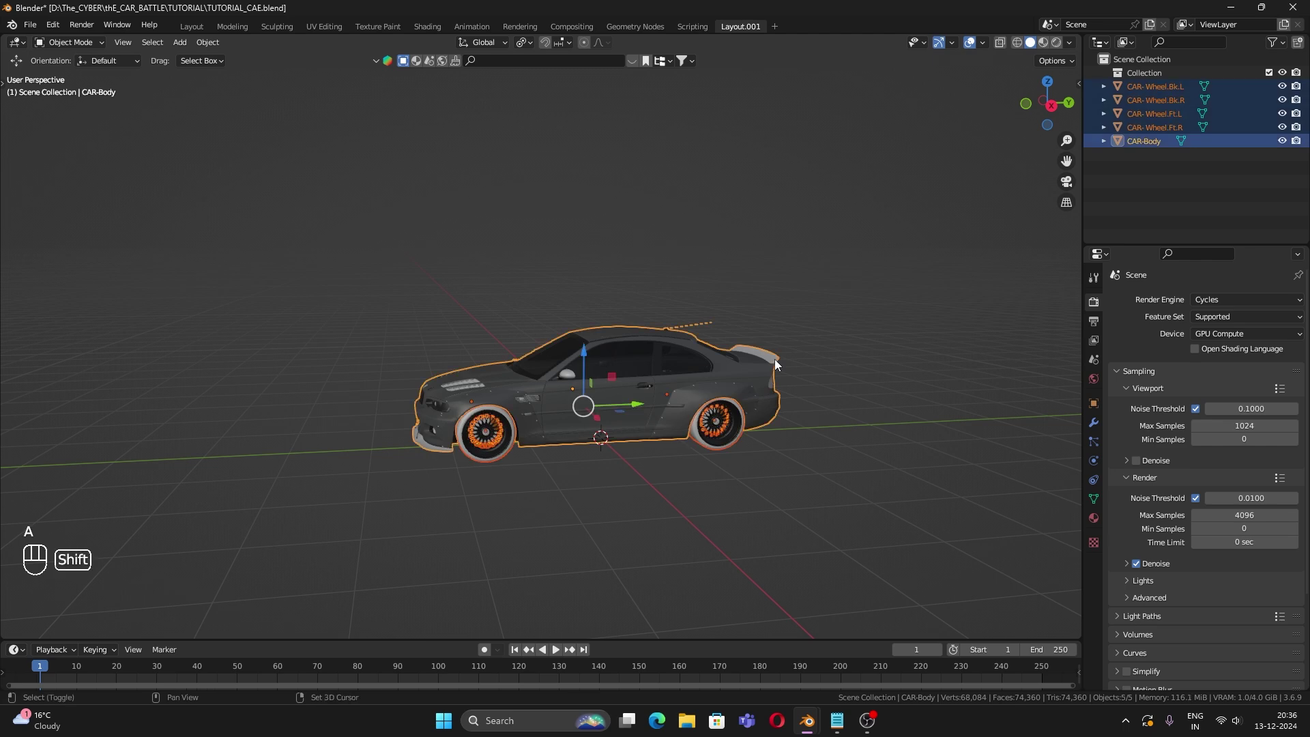
{"action": "key", "text": "shift+a"}
{"action": "mouse_move", "coordinate": [676, 479]}
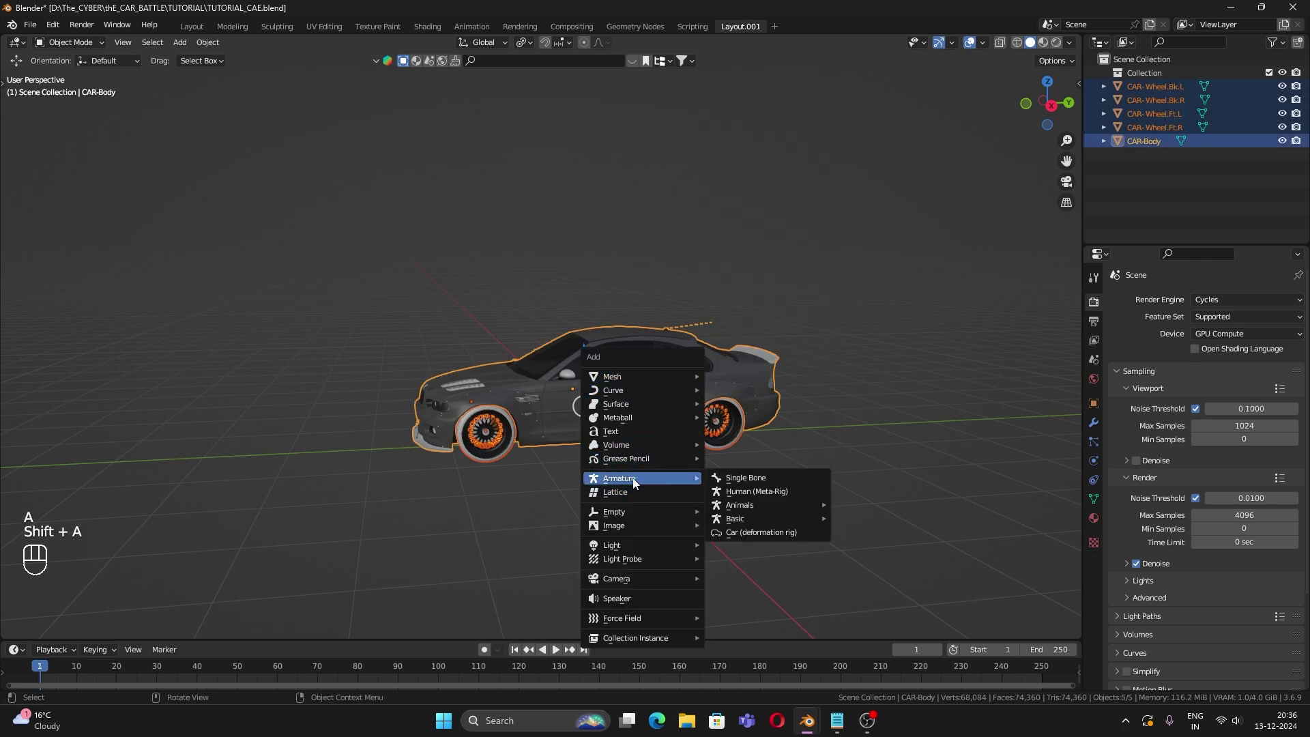
{"action": "left_click", "coordinate": [756, 532]}
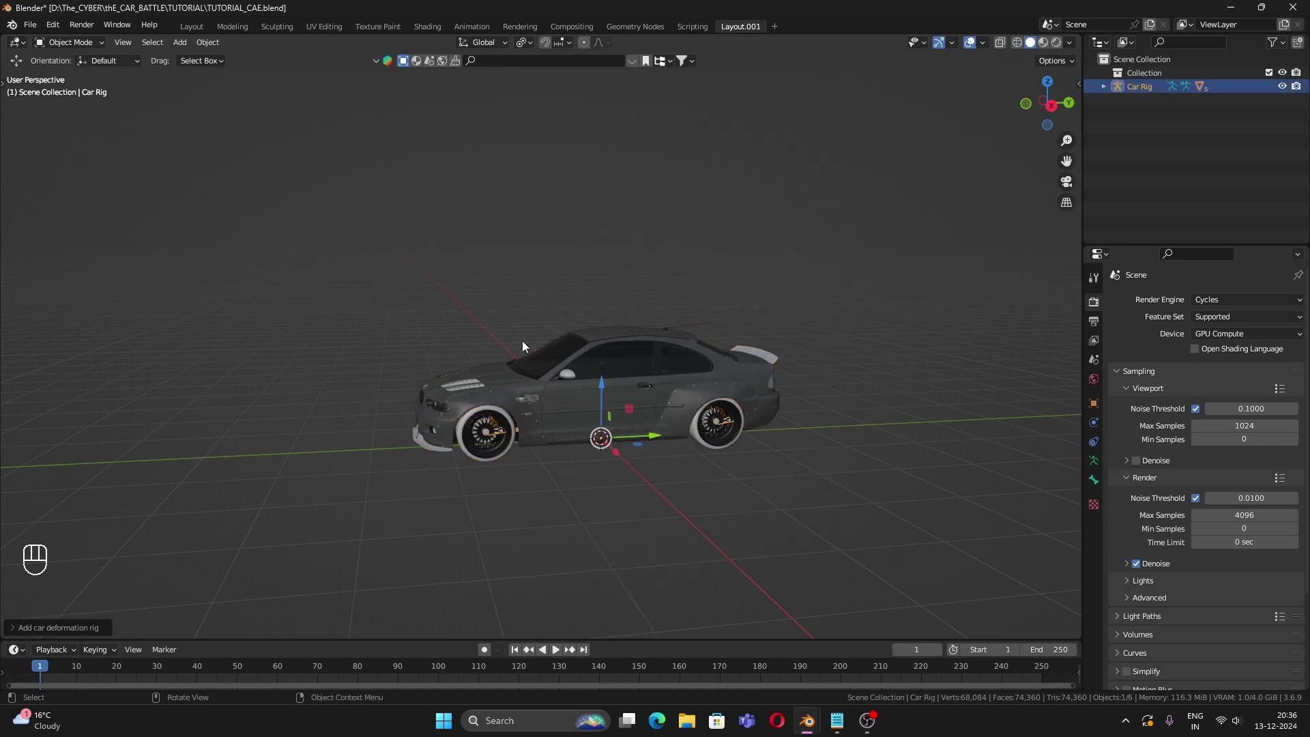
{"action": "middle_click_drag", "start_coordinate": [487, 461], "coordinate": [956, 470]}
{"action": "scroll", "coordinate": [955, 469], "scroll_direction": "down", "scroll_amount": 4}
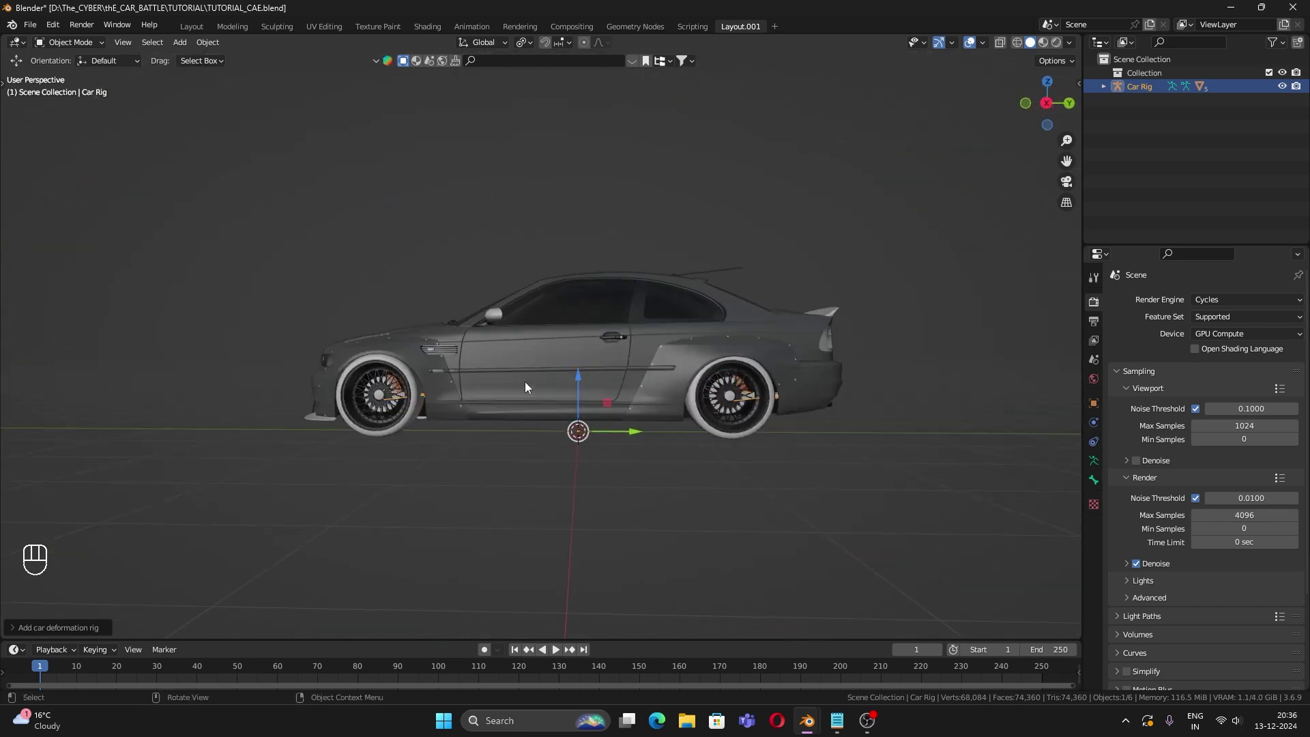
{"action": "scroll", "coordinate": [417, 443], "scroll_direction": "up", "scroll_amount": 5}
{"action": "middle_click_drag", "start_coordinate": [525, 385], "coordinate": [703, 325]}
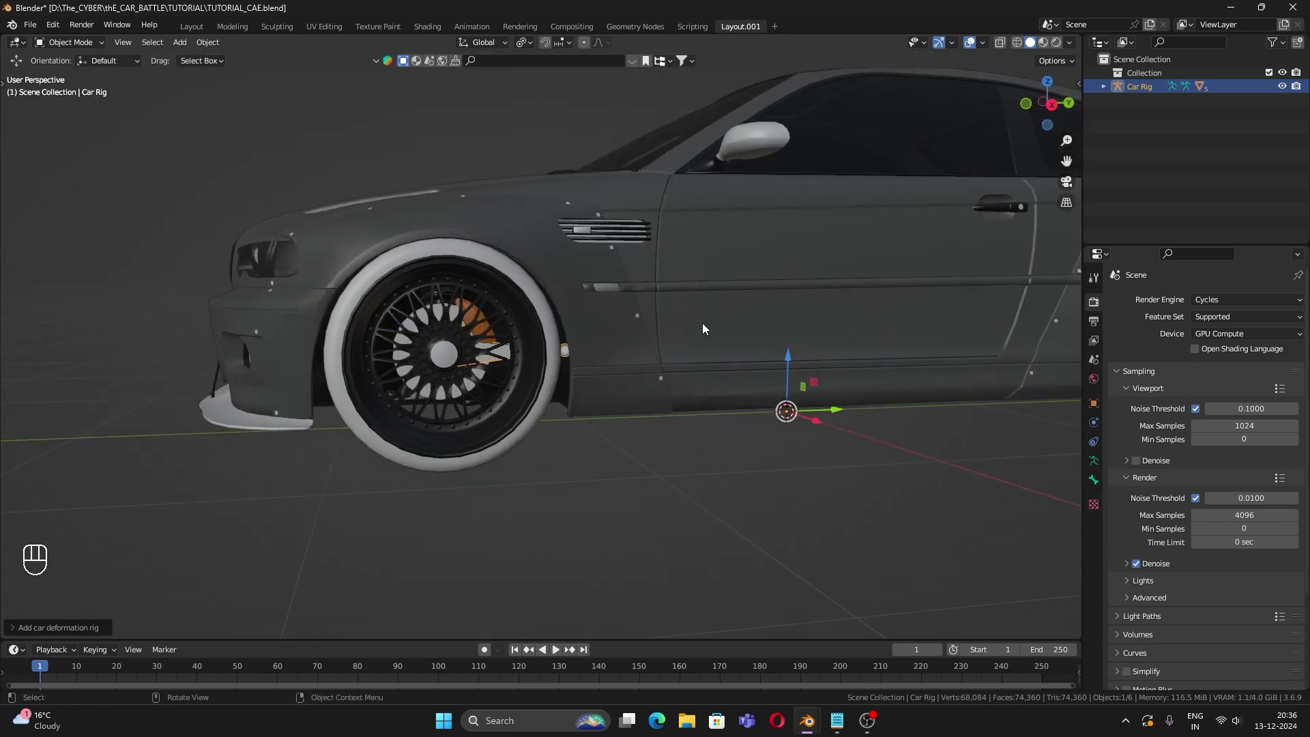
Step: Generate the Rigacar animation rig from the Car Rig armature
{"action": "left_click", "coordinate": [567, 354]}
{"action": "left_click", "coordinate": [564, 351]}
{"action": "scroll", "coordinate": [562, 354], "scroll_direction": "up", "scroll_amount": 3}
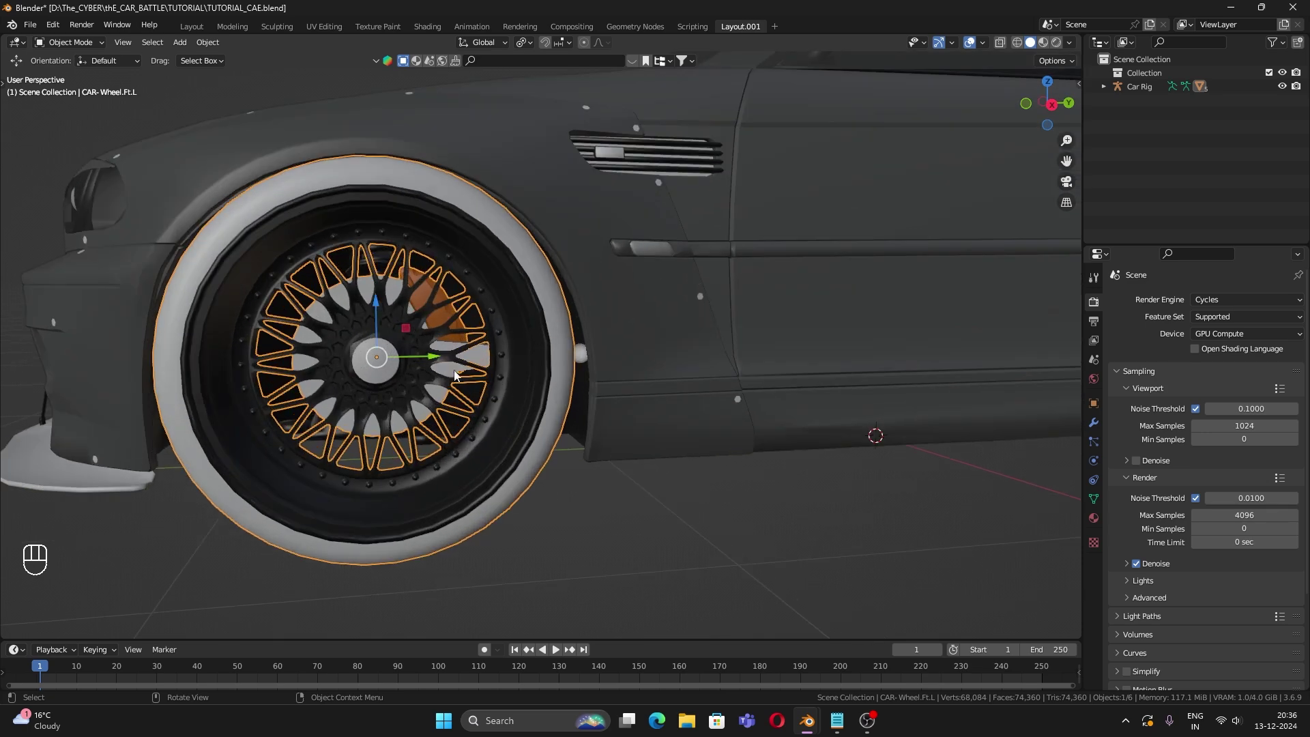
{"action": "left_click", "coordinate": [478, 354]}
{"action": "scroll", "coordinate": [485, 358], "scroll_direction": "down", "scroll_amount": 8}
{"action": "middle_click_drag", "start_coordinate": [841, 318], "coordinate": [827, 493]}
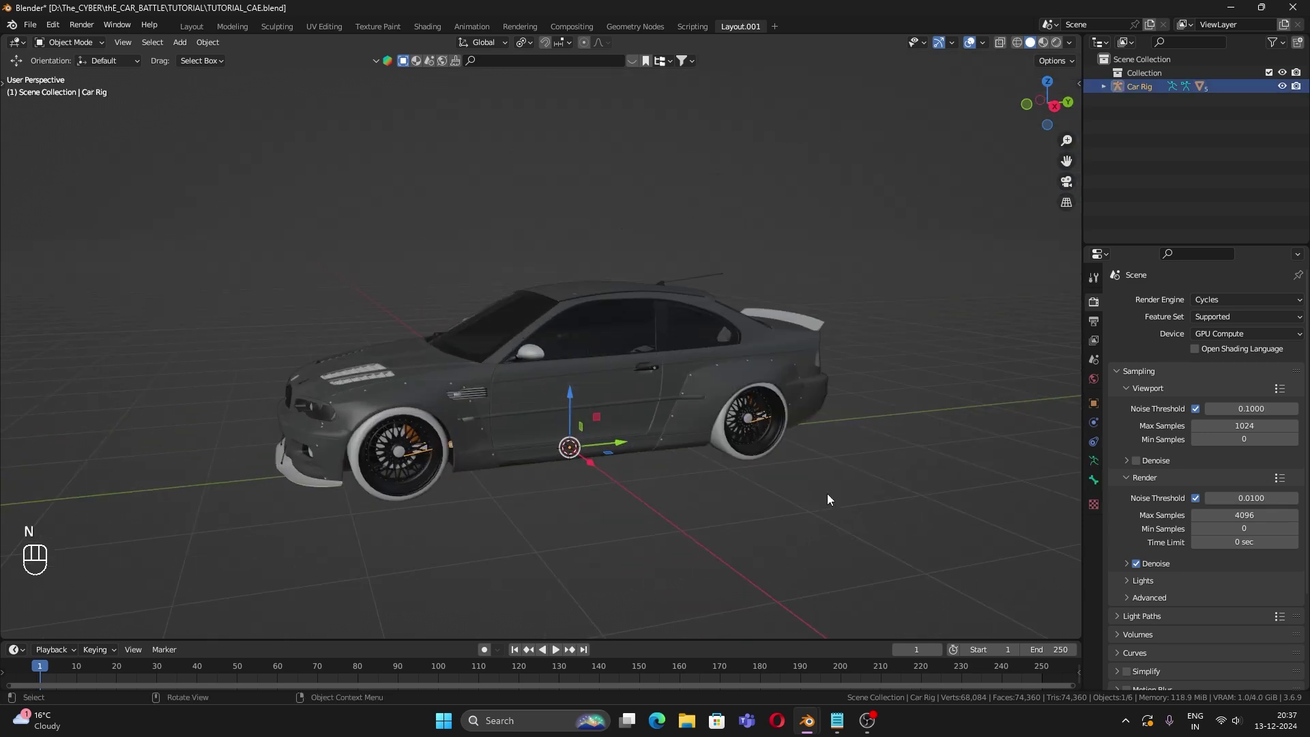
{"action": "key", "text": "n"}
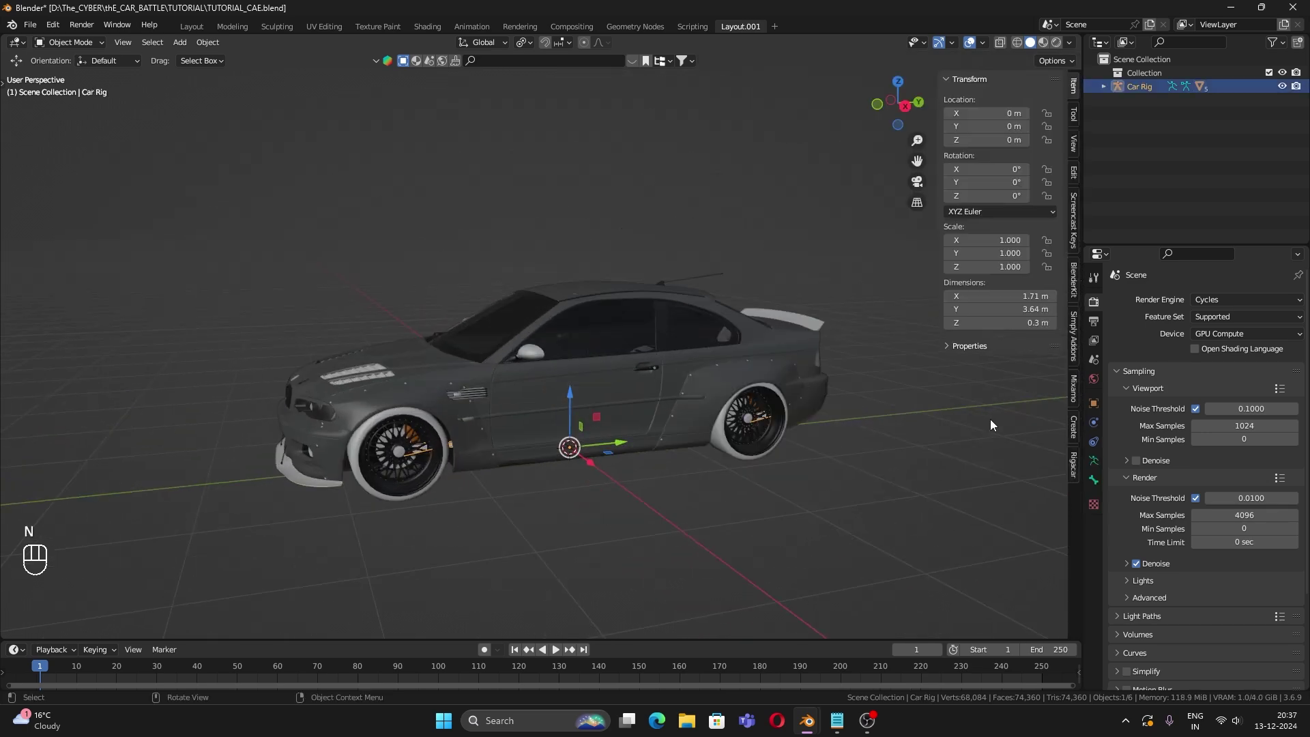
{"action": "left_click", "coordinate": [1074, 469]}
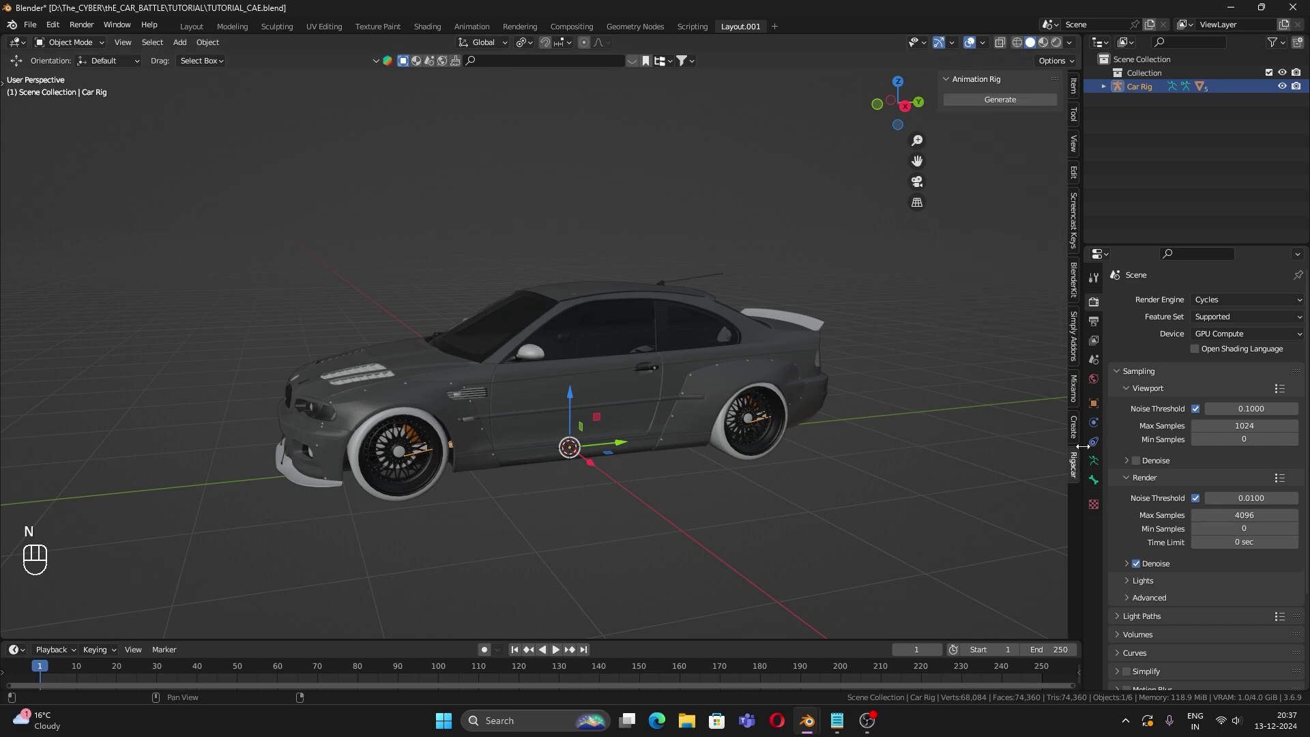
{"action": "left_click", "coordinate": [1026, 99]}
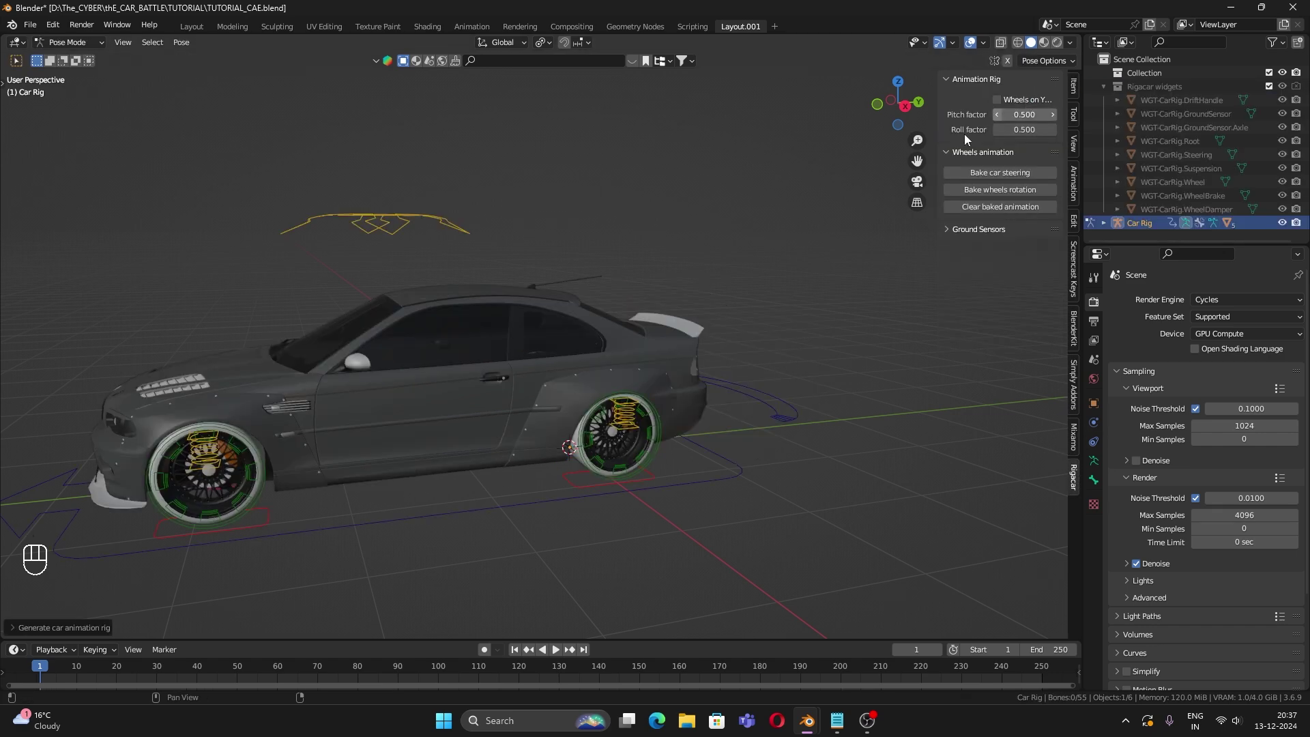
Step: Try moving the suspension control above the roof in several directions, undoing each move
{"action": "scroll", "coordinate": [378, 382], "scroll_direction": "down", "scroll_amount": 3}
{"action": "scroll", "coordinate": [381, 378], "scroll_direction": "up", "scroll_amount": 2}
{"action": "left_click", "coordinate": [404, 241]}
{"action": "middle_click_drag", "start_coordinate": [404, 241], "coordinate": [494, 298], "text": "shift"}
{"action": "left_click", "coordinate": [549, 249]}
{"action": "left_click", "coordinate": [521, 257]}
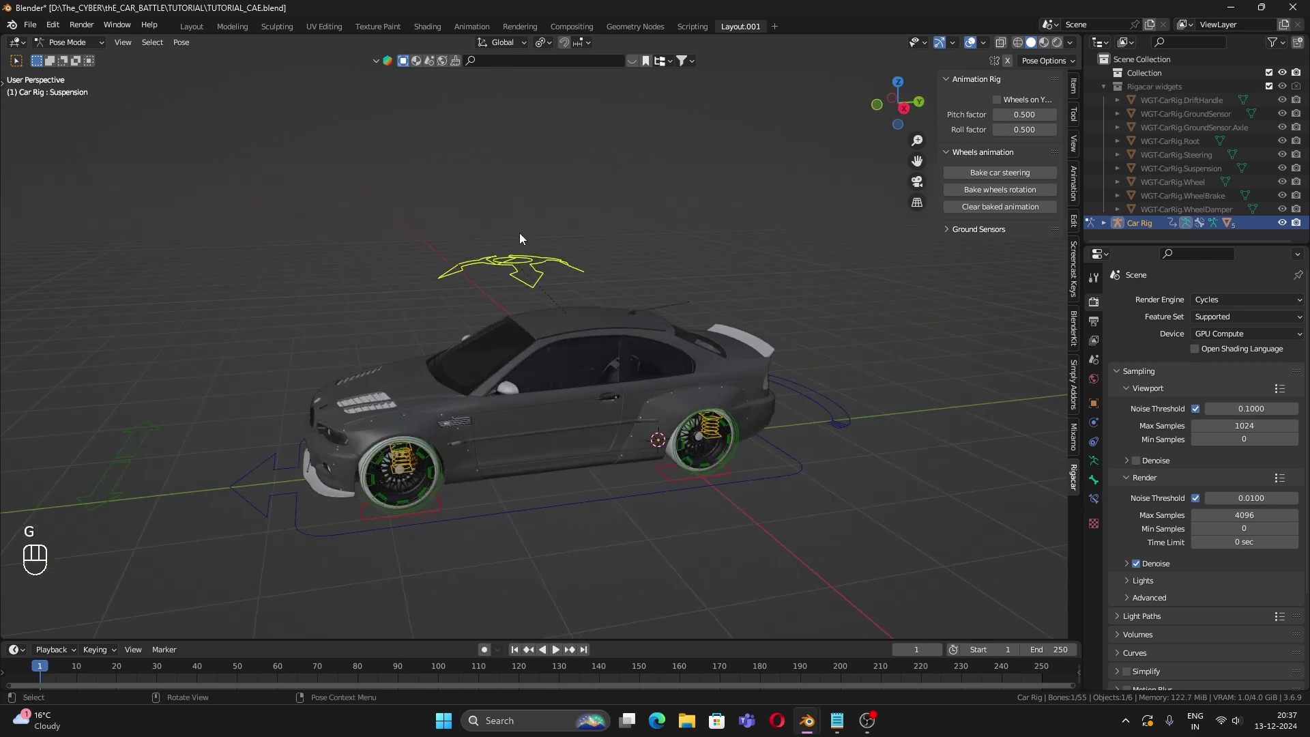
{"action": "key", "text": "ctrl+z"}
{"action": "key", "text": "g"}
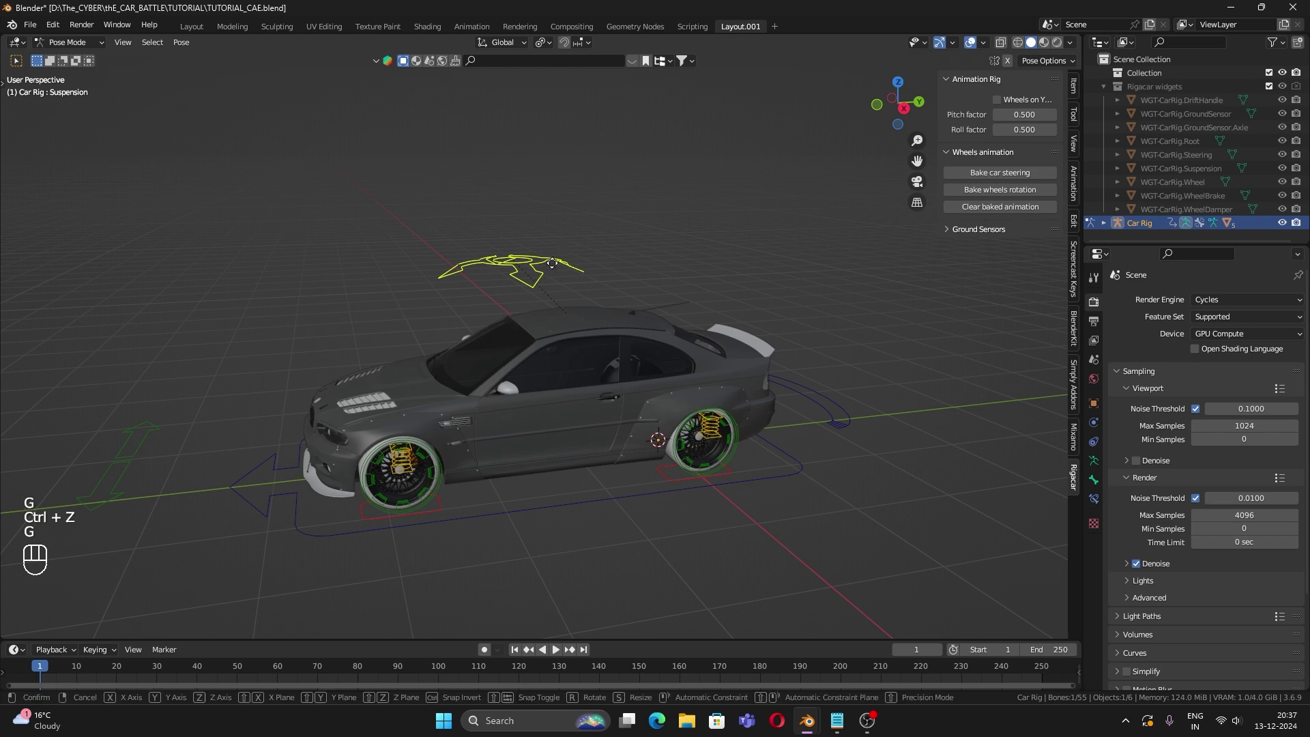
{"action": "left_click", "coordinate": [531, 247]}
{"action": "key", "text": "ctrl+z"}
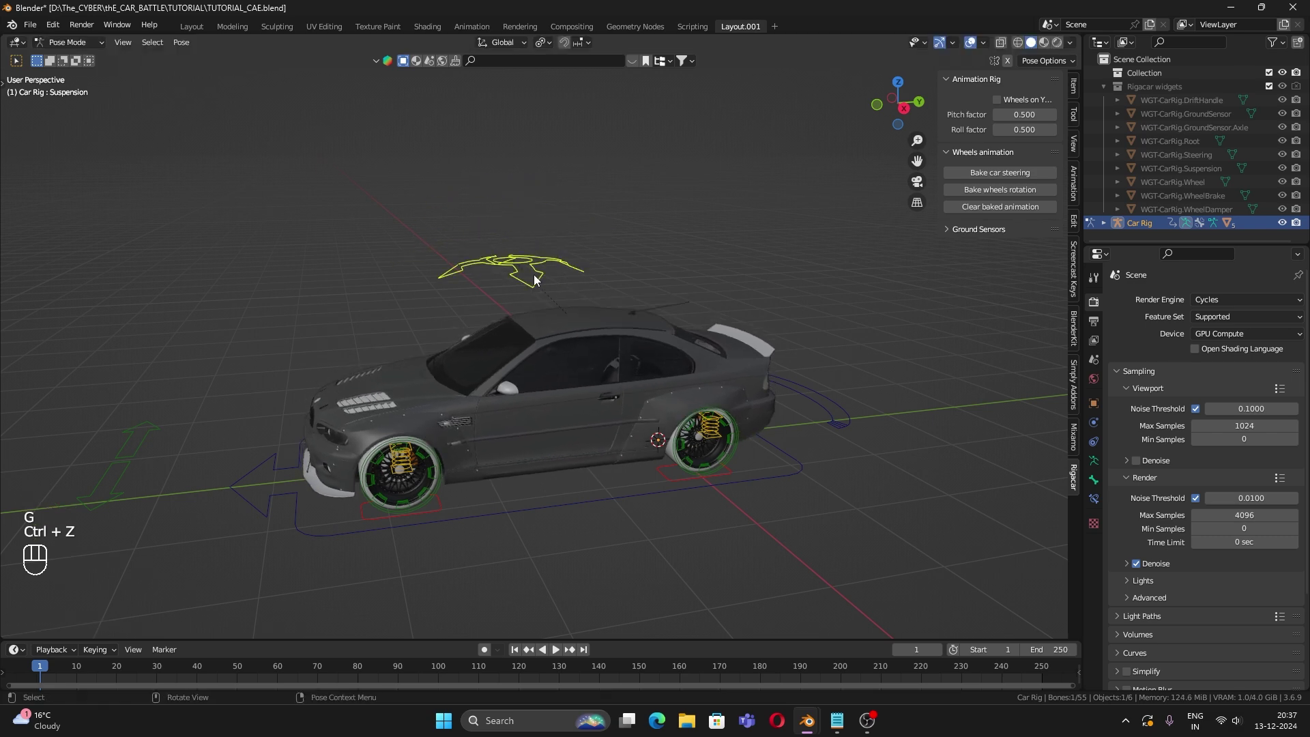
{"action": "key", "text": "g"}
{"action": "left_click", "coordinate": [618, 224]}
{"action": "key", "text": "ctrl+z"}
Step: Try rotating the drift control behind the car and undo the rotation
{"action": "middle_click_drag", "start_coordinate": [796, 357], "coordinate": [706, 496]}
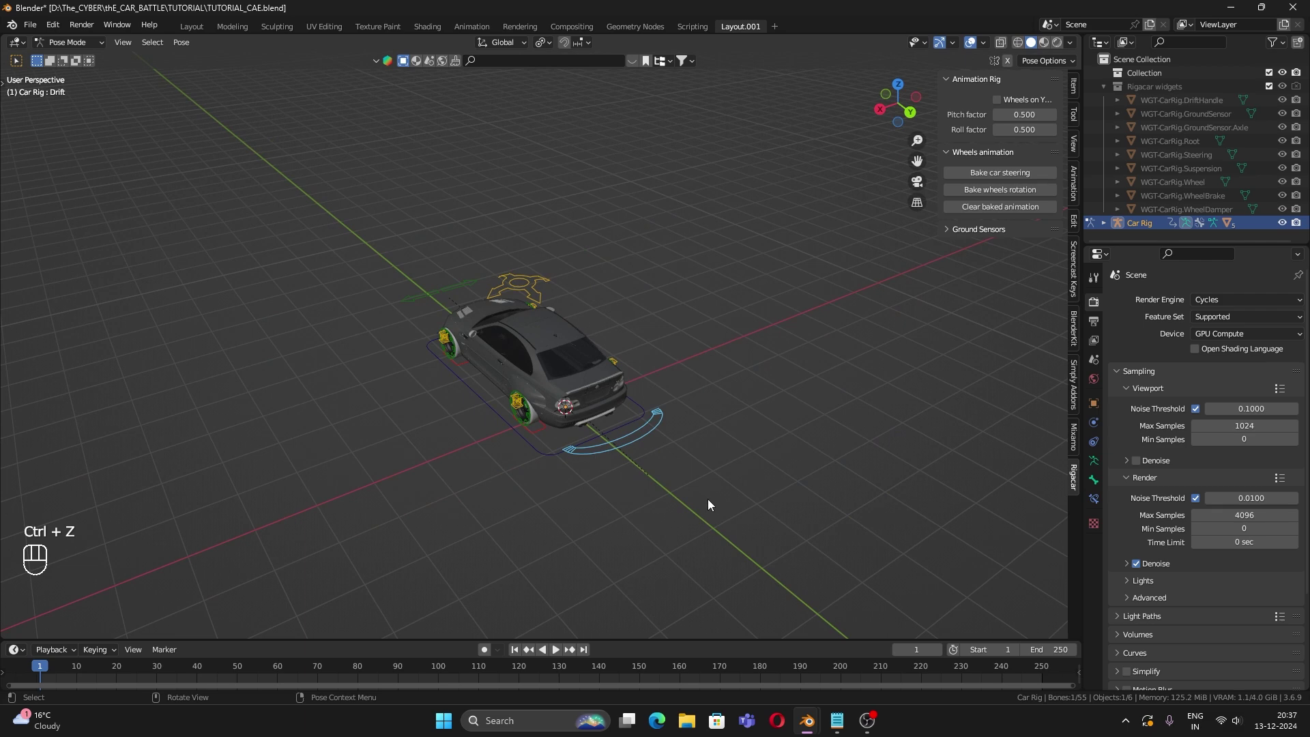
{"action": "key", "text": "r"}
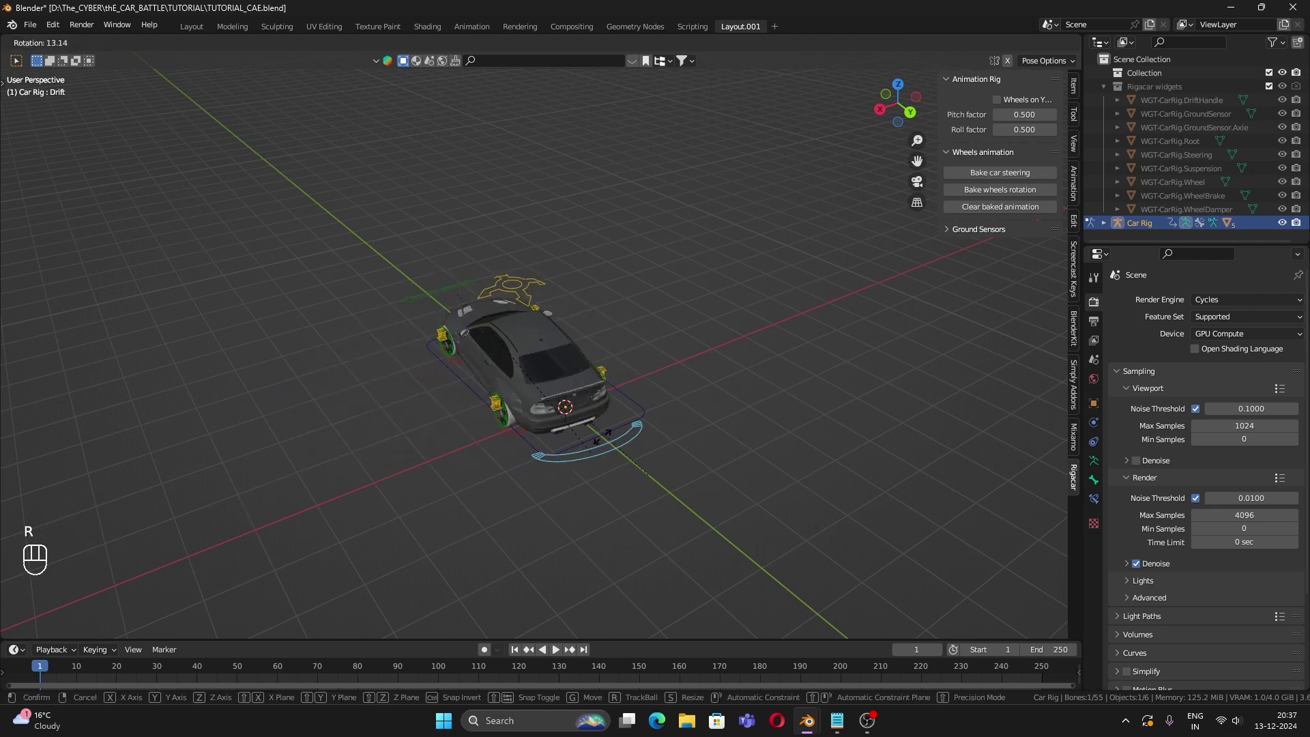
{"action": "left_click", "coordinate": [546, 422]}
{"action": "key", "text": "ctrl+z"}
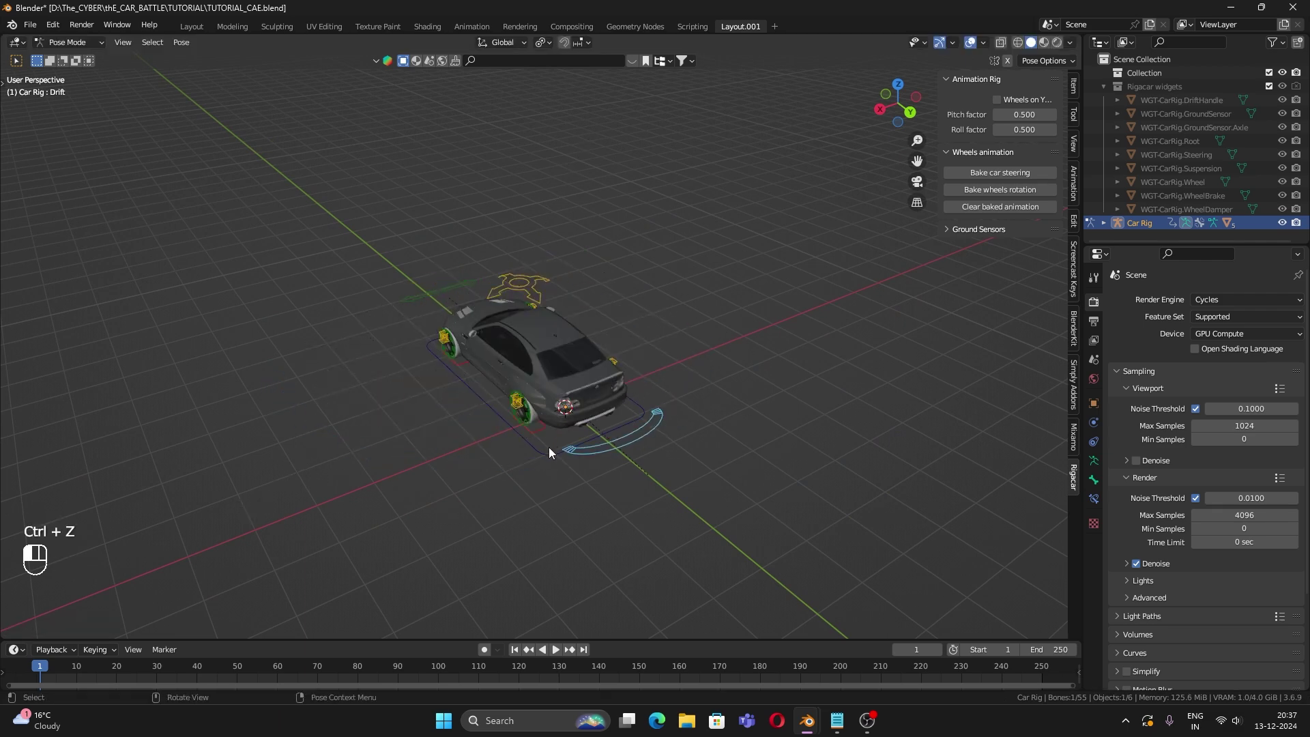
Step: Try moving the whole car by its Root control with the Move tool and undo the move
{"action": "middle_click_drag", "start_coordinate": [548, 448], "coordinate": [251, 333]}
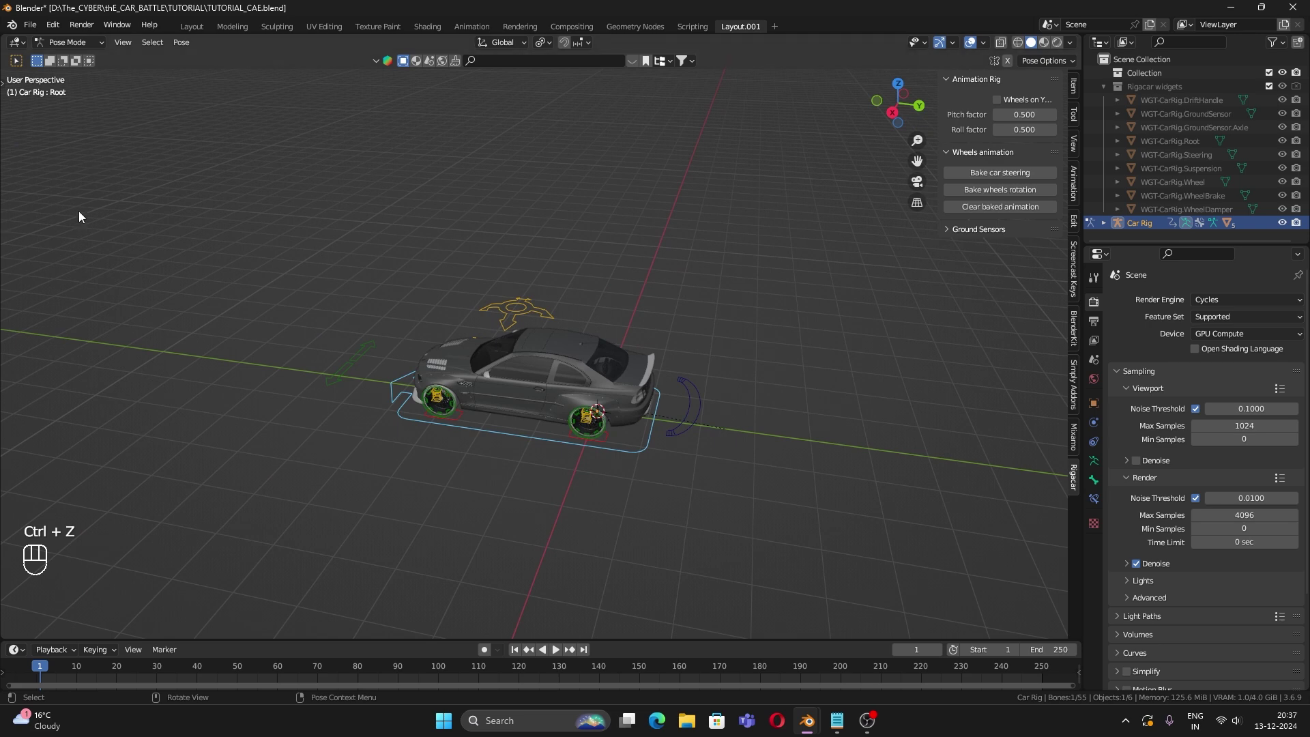
{"action": "key", "text": "t"}
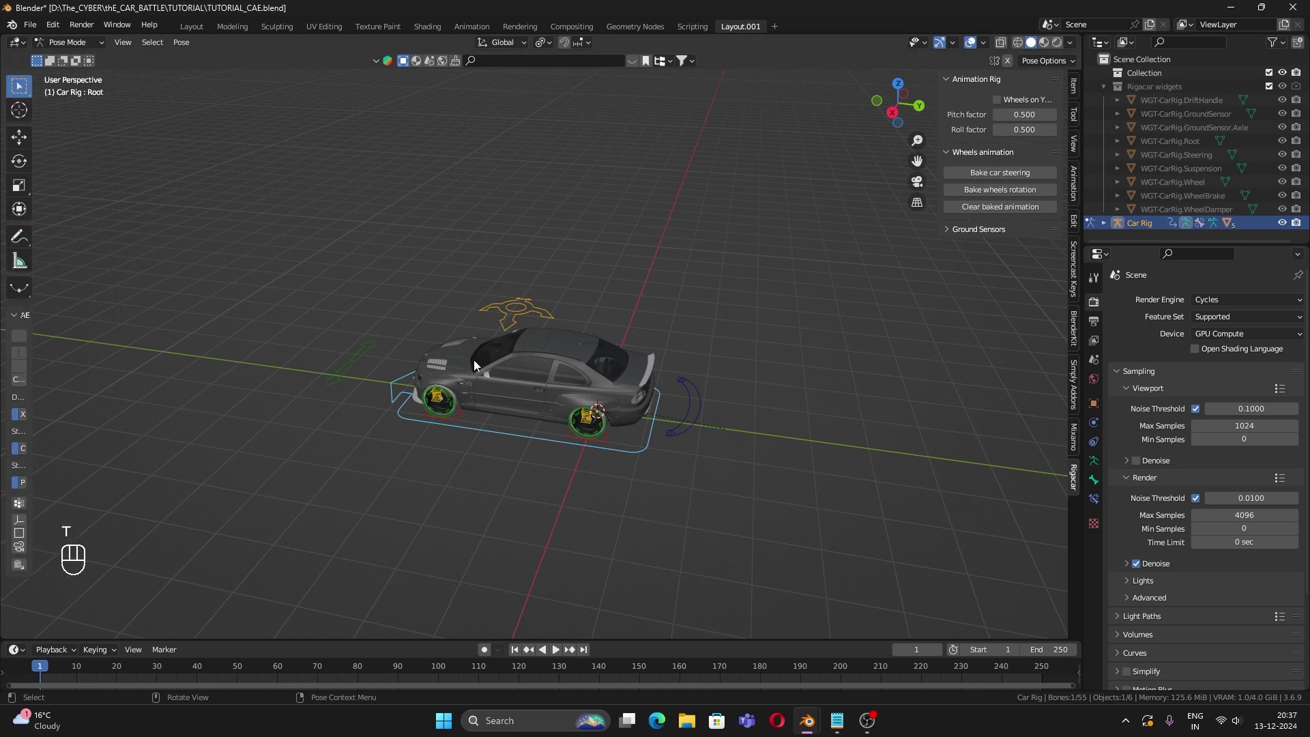
{"action": "left_click", "coordinate": [14, 133]}
{"action": "left_click_drag", "start_coordinate": [648, 419], "coordinate": [400, 408]}
{"action": "key", "text": "ctrl+z"}
Step: Try shifting the Steering control in front of the car sideways along the X axis and undo it
{"action": "middle_click_drag", "start_coordinate": [458, 471], "coordinate": [409, 430]}
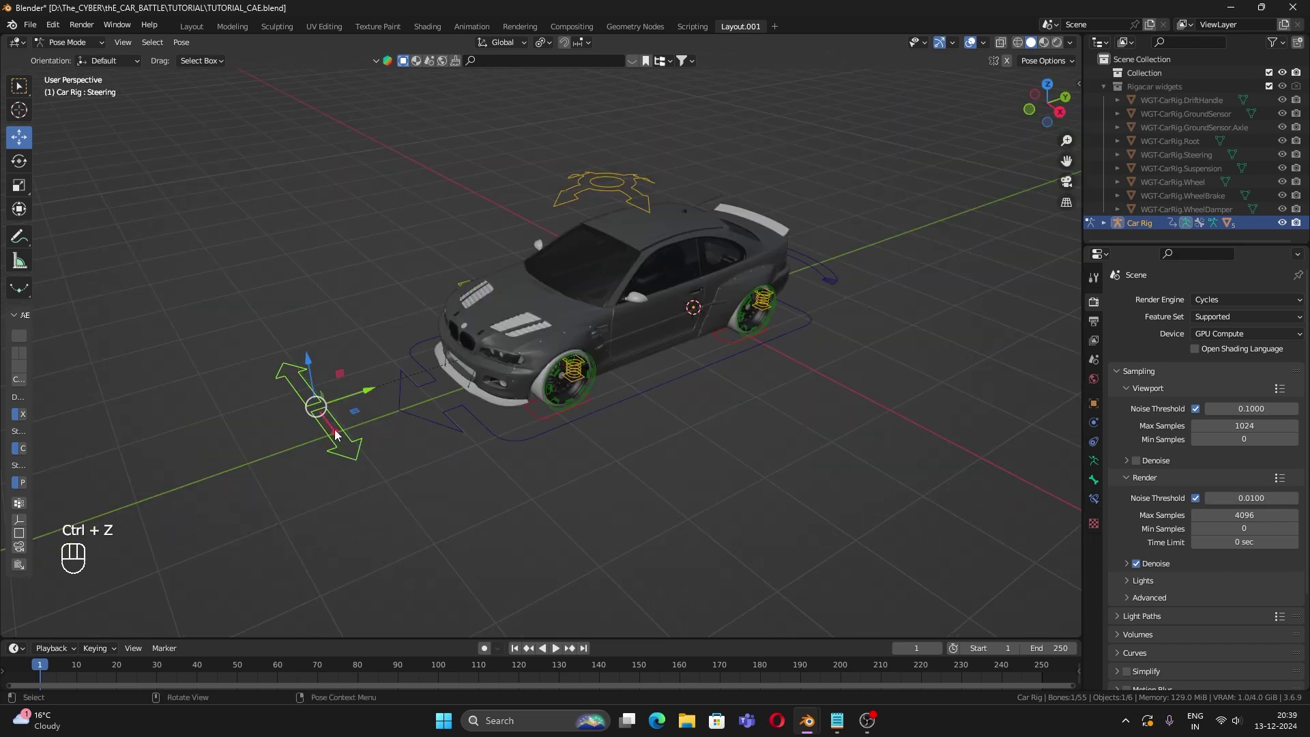
{"action": "left_click_drag", "start_coordinate": [335, 434], "coordinate": [446, 459]}
{"action": "key", "text": "ctrl+z"}
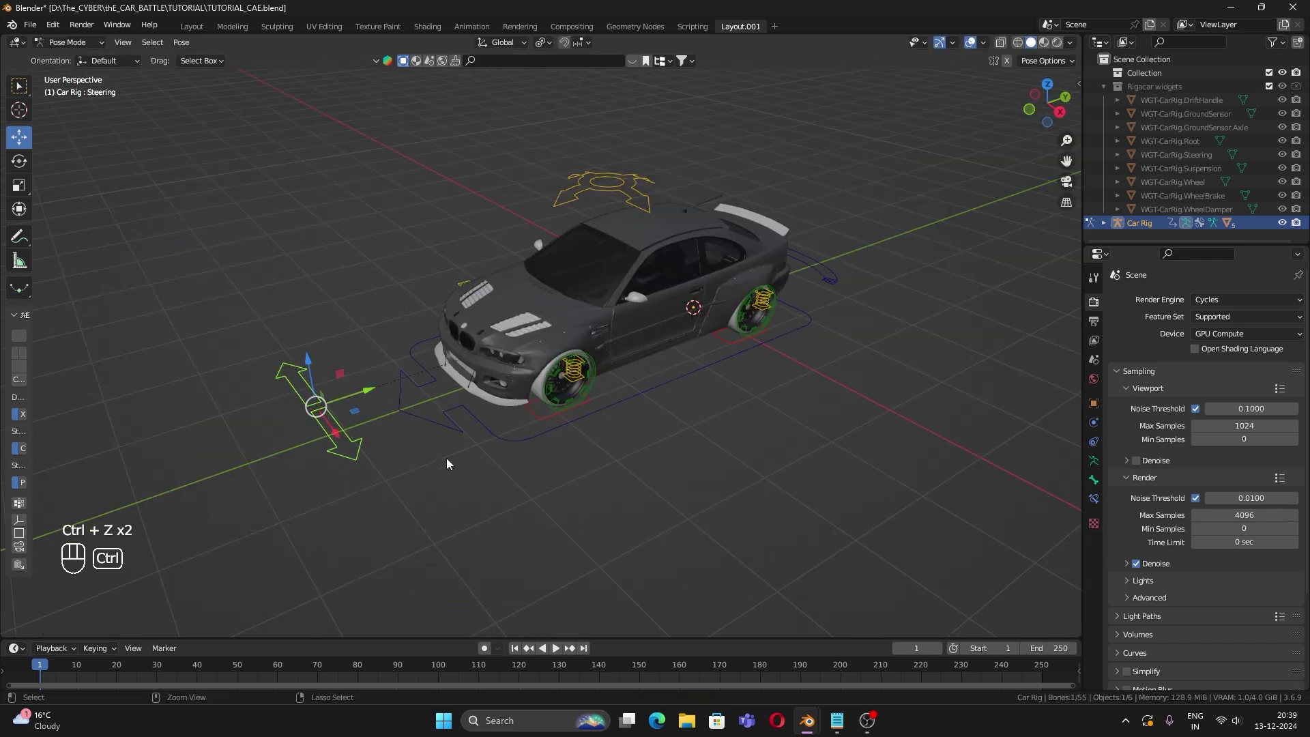
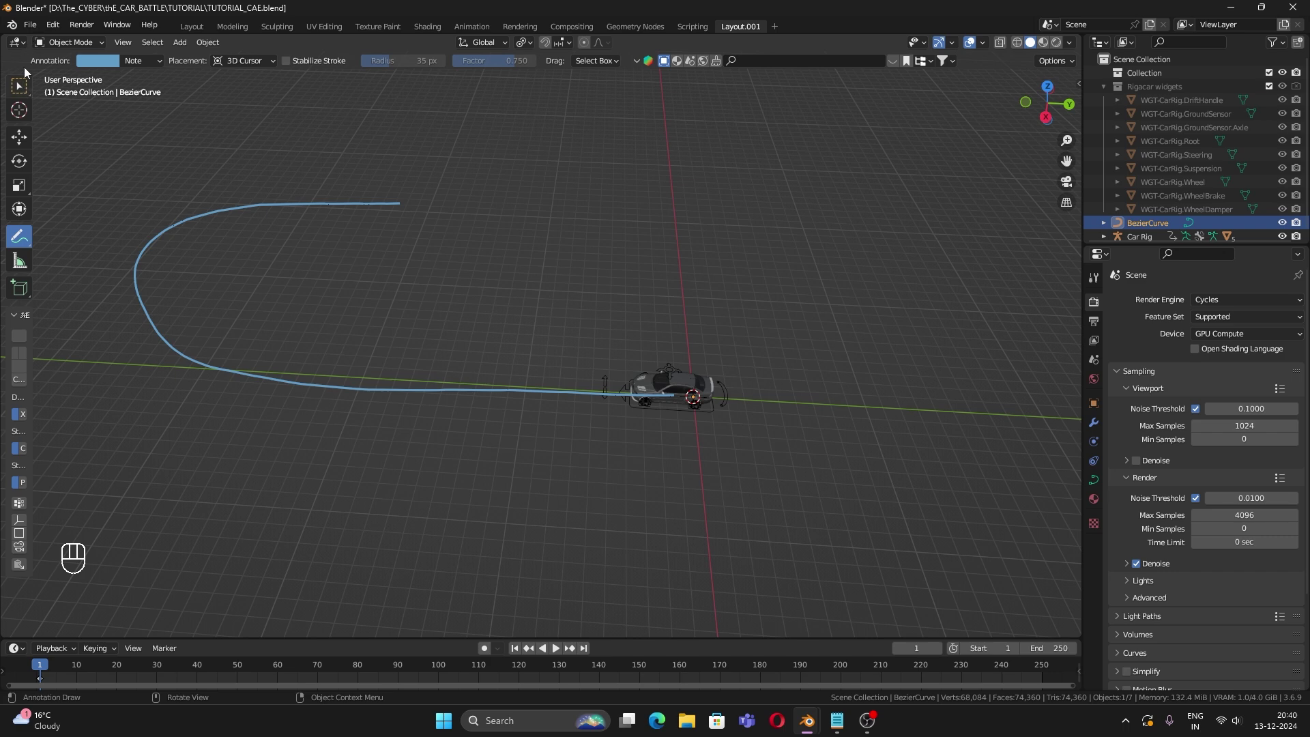
Step: Clear the freehand annotation path drawn ahead of the car from the viewport
{"action": "left_click", "coordinate": [19, 137]}
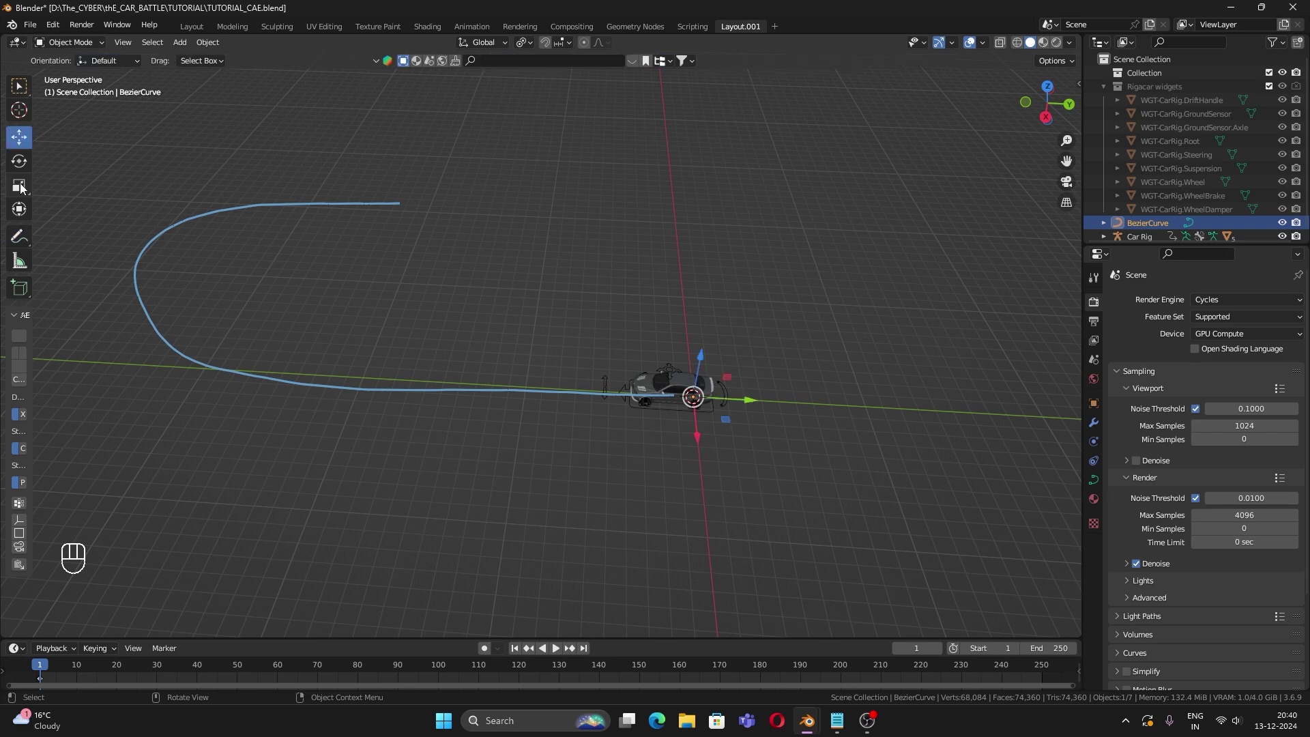
{"action": "left_click", "coordinate": [22, 240]}
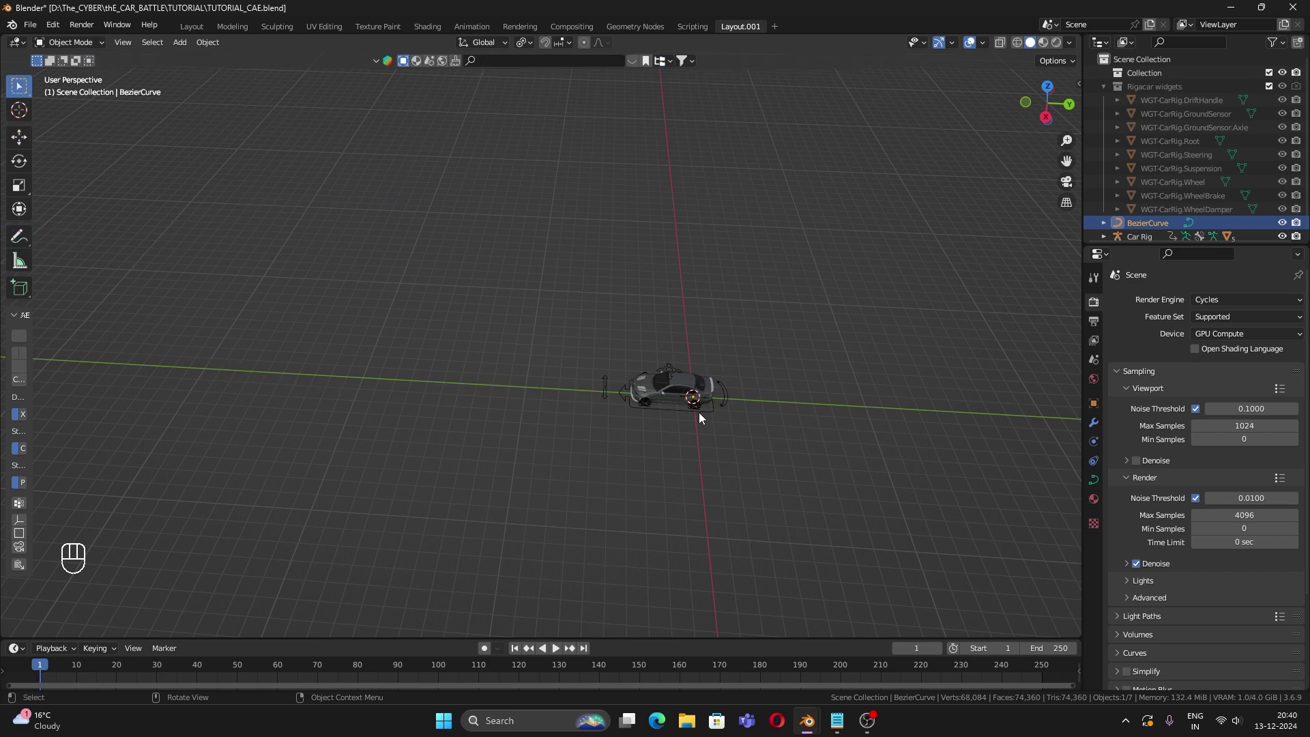
{"action": "mouse_move", "coordinate": [699, 412]}
{"action": "middle_mouse_down"}
{"action": "mouse_move", "coordinate": [757, 404]}
{"action": "mouse_move", "coordinate": [596, 359]}
{"action": "middle_mouse_up"}
{"action": "scroll", "coordinate": [756, 405], "scroll_direction": "up", "scroll_amount": 3}
{"action": "scroll", "coordinate": [596, 359], "scroll_direction": "up", "scroll_amount": 3}
Step: Select the BezierCurve object and scale it up about 7.4 times around the car
{"action": "left_click", "coordinate": [701, 436]}
{"action": "scroll", "coordinate": [682, 434], "scroll_direction": "down", "scroll_amount": 2}
{"action": "middle_click_drag", "start_coordinate": [581, 411], "coordinate": [550, 449]}
{"action": "left_click", "coordinate": [1153, 222]}
{"action": "middle_click_drag", "start_coordinate": [689, 410], "coordinate": [669, 361]}
{"action": "key", "text": "Tab"}
{"action": "key", "text": "Tab"}
{"action": "key", "text": "s"}
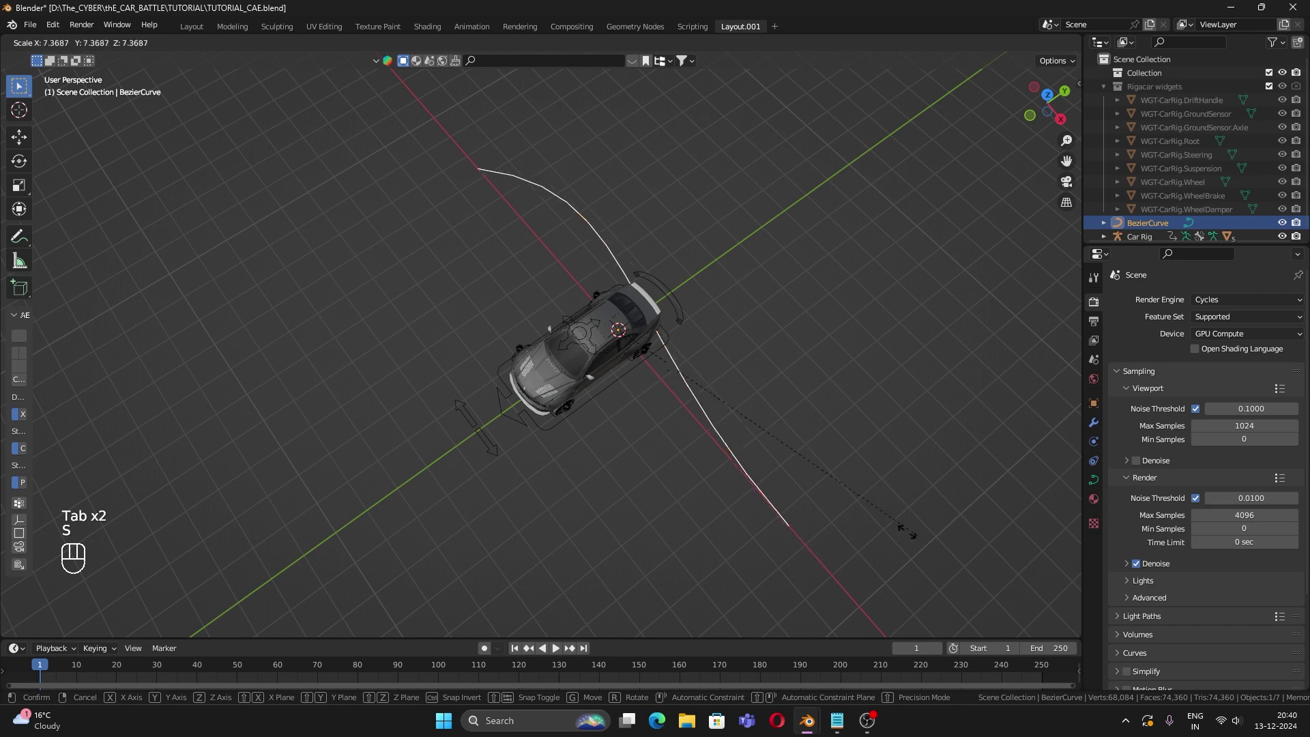
{"action": "left_click", "coordinate": [713, 445]}
Step: Rotate the Bezier curve about the Z axis so its end points lie along the car's length on the Y axis
{"action": "scroll", "coordinate": [713, 444], "scroll_direction": "down", "scroll_amount": 2}
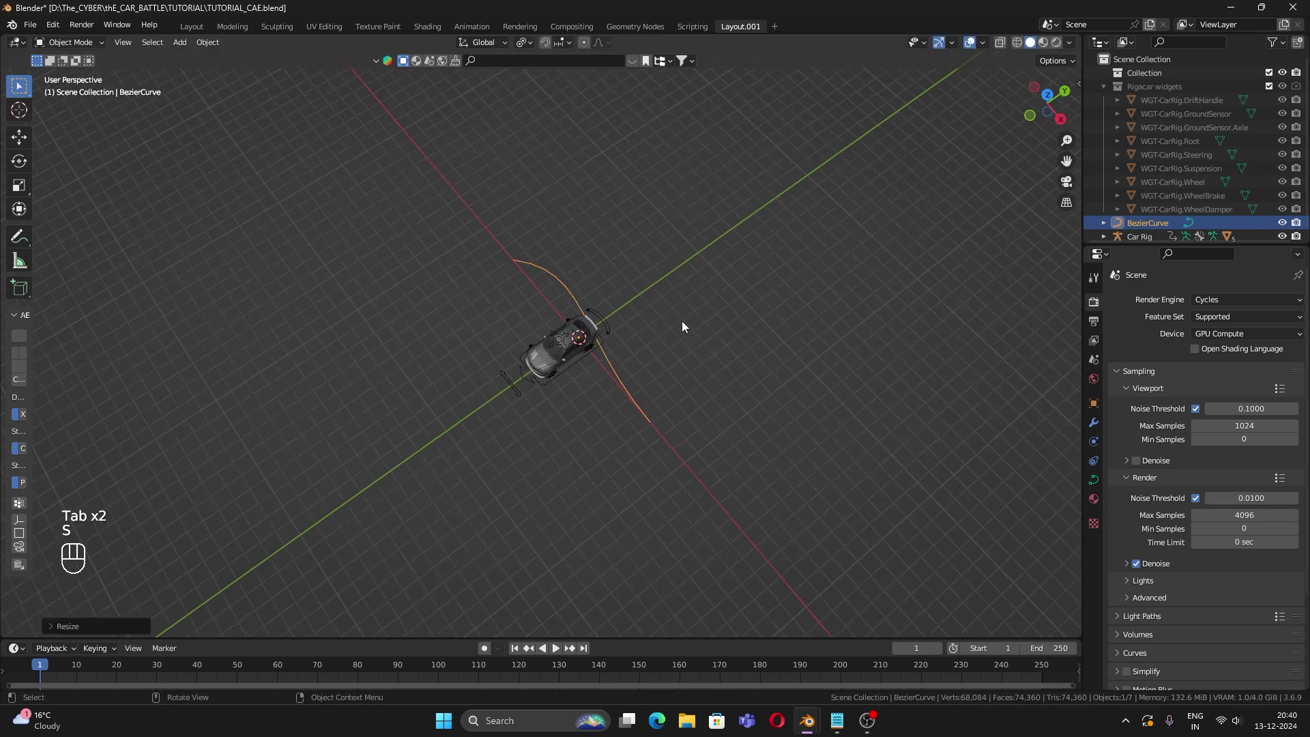
{"action": "key", "text": "r"}
{"action": "key", "text": "z"}
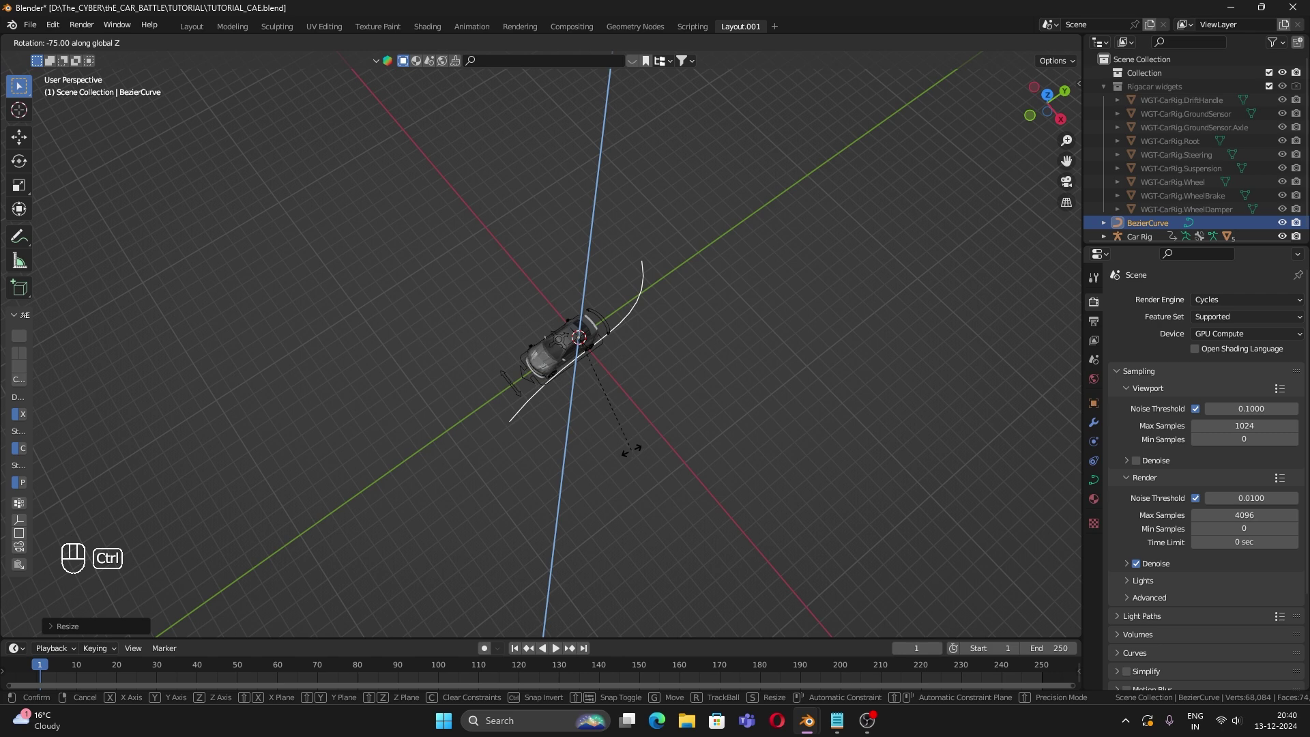
{"action": "left_click", "coordinate": [631, 449]}
Step: Enter curve editing and delete the vertex of the control point behind the car
{"action": "key", "text": "Tab"}
{"action": "scroll", "coordinate": [665, 384], "scroll_direction": "up", "scroll_amount": 2}
{"action": "left_click", "coordinate": [744, 234]}
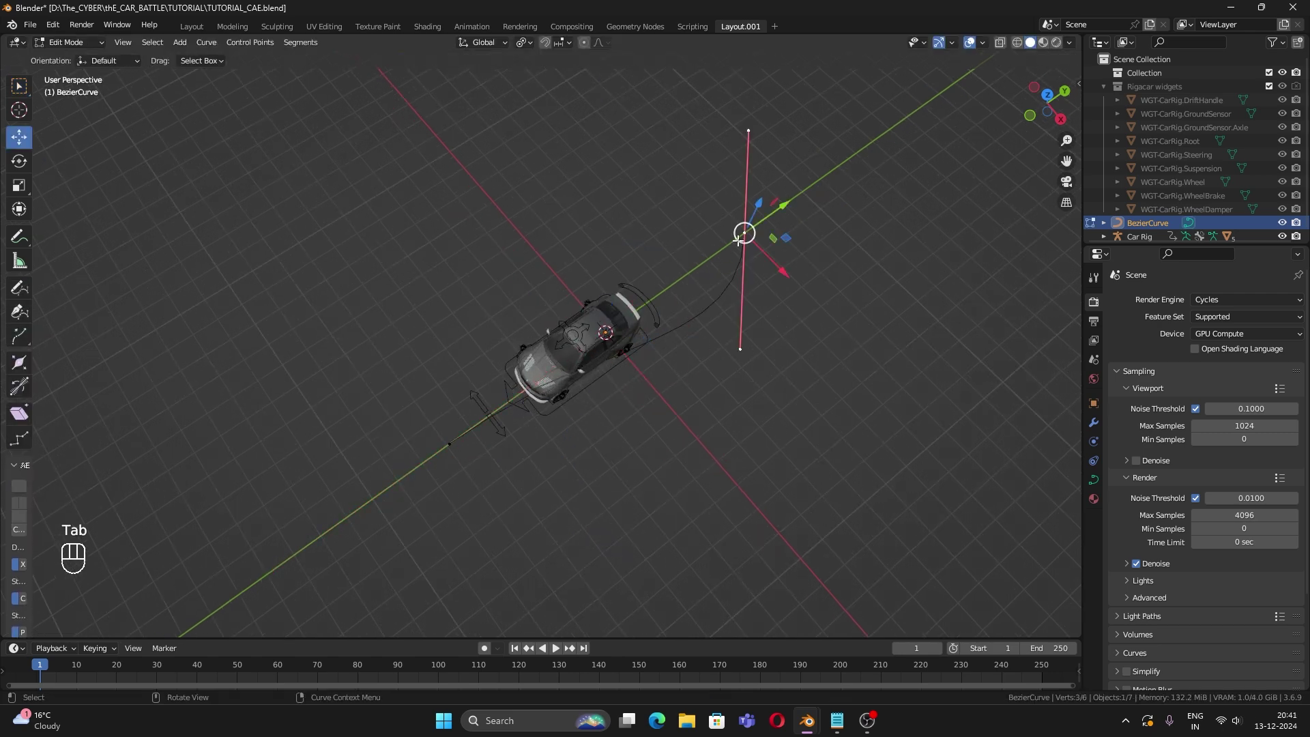
{"action": "key", "text": "x"}
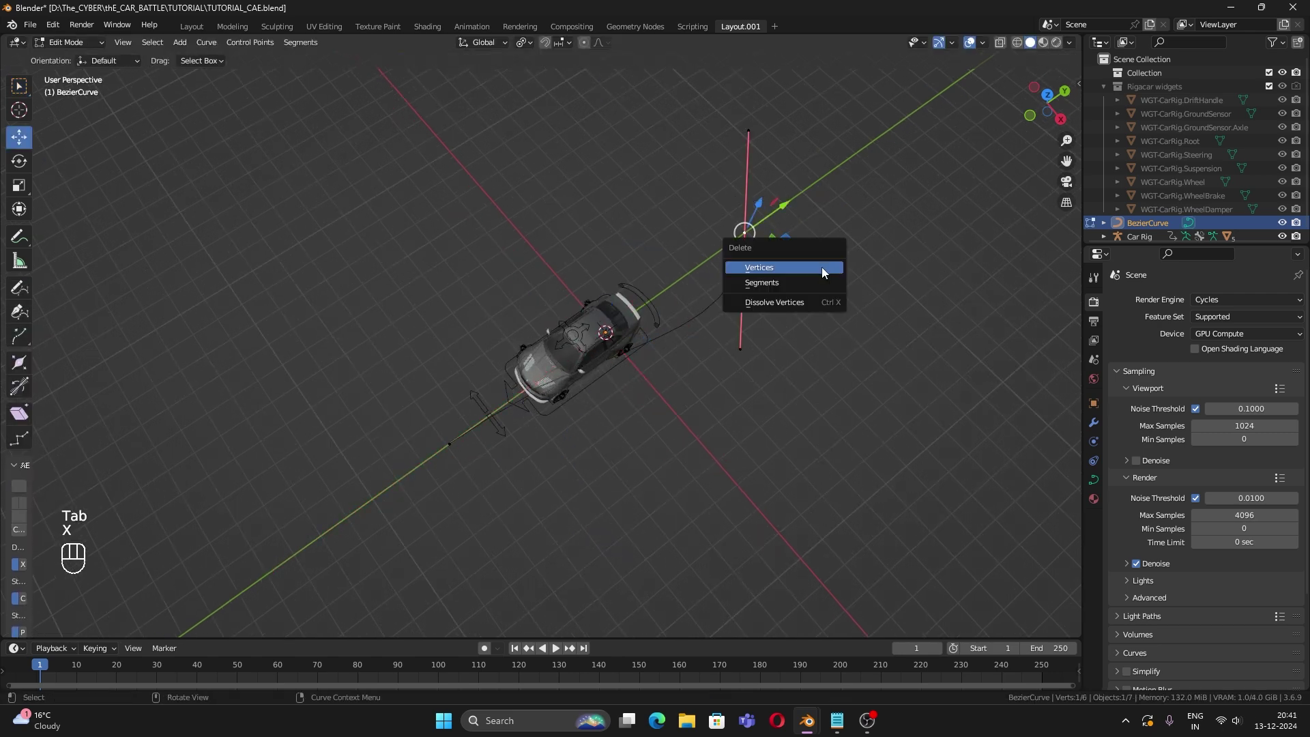
{"action": "left_click", "coordinate": [823, 268]}
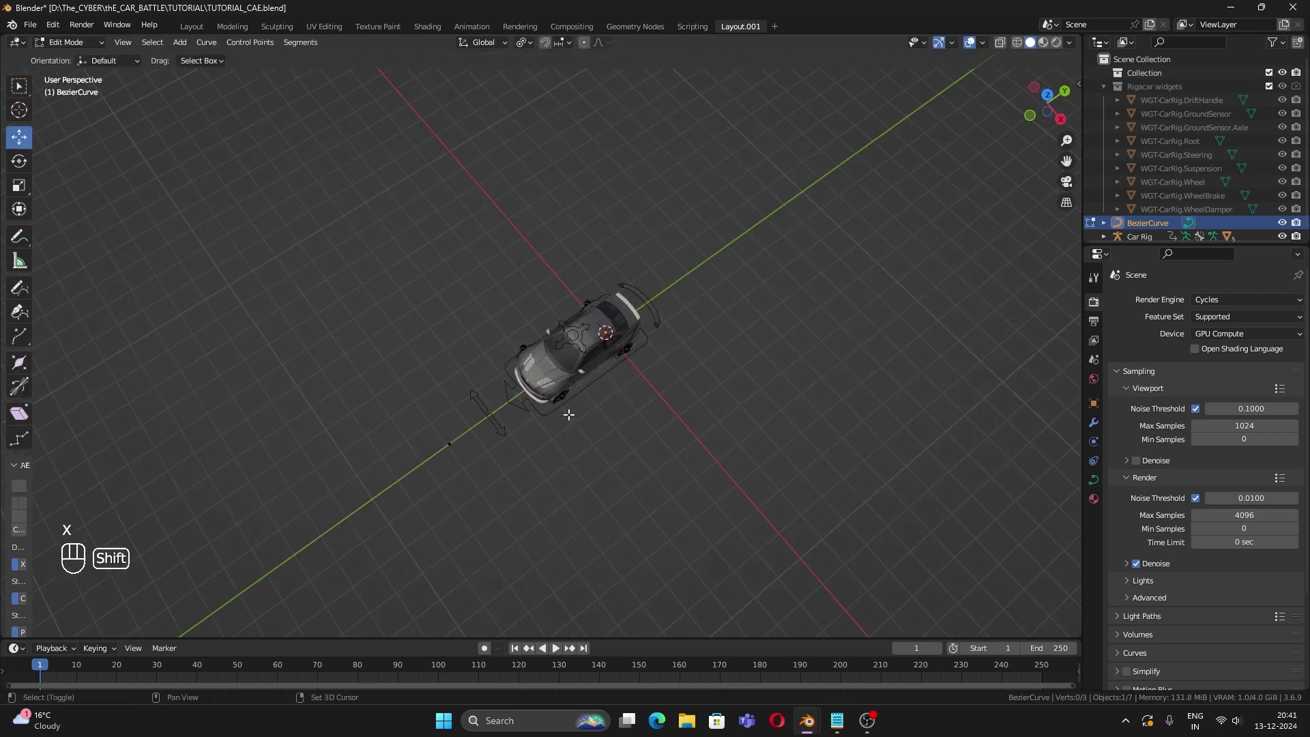
Step: Move the remaining control point about 7.1 m along the Y axis to the car's origin
{"action": "scroll", "coordinate": [397, 439], "scroll_direction": "up", "scroll_amount": 5}
{"action": "scroll", "coordinate": [397, 439], "scroll_direction": "down", "scroll_amount": 5}
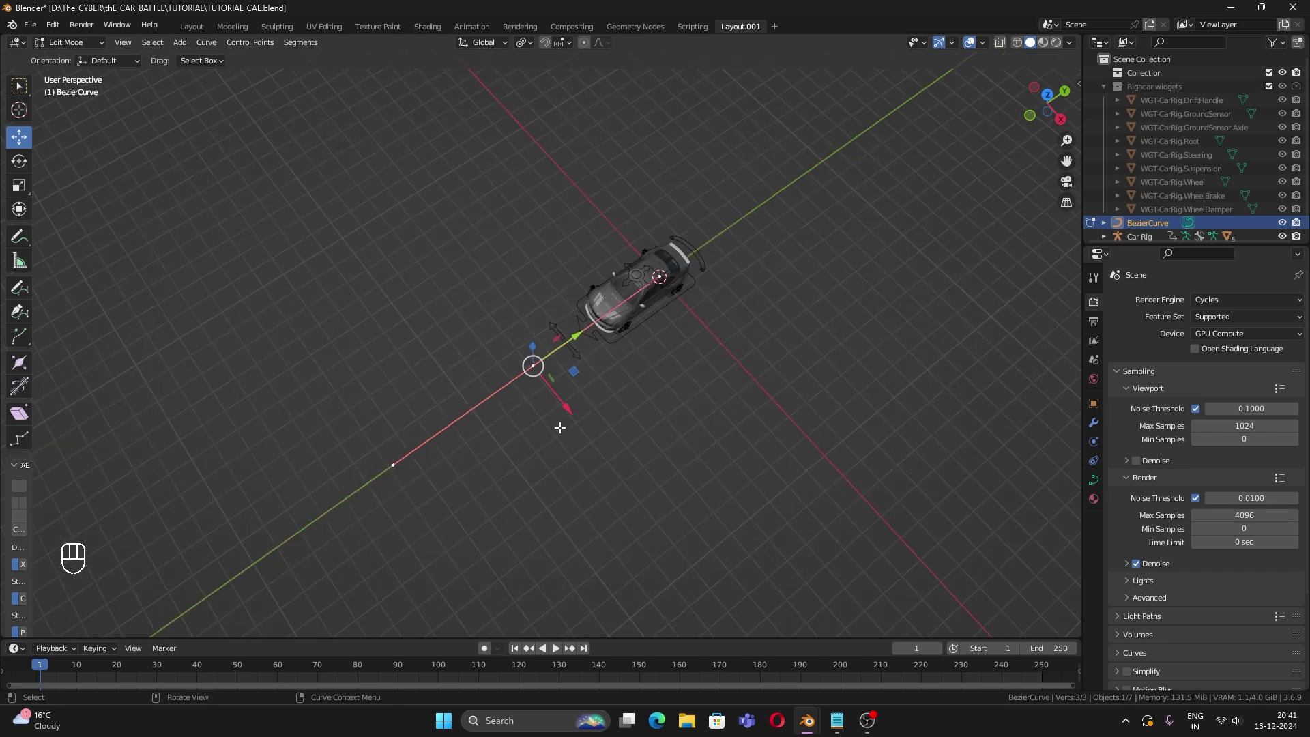
{"action": "middle_click_drag", "start_coordinate": [567, 425], "coordinate": [519, 393]}
{"action": "left_click_drag", "start_coordinate": [600, 331], "coordinate": [781, 359]}
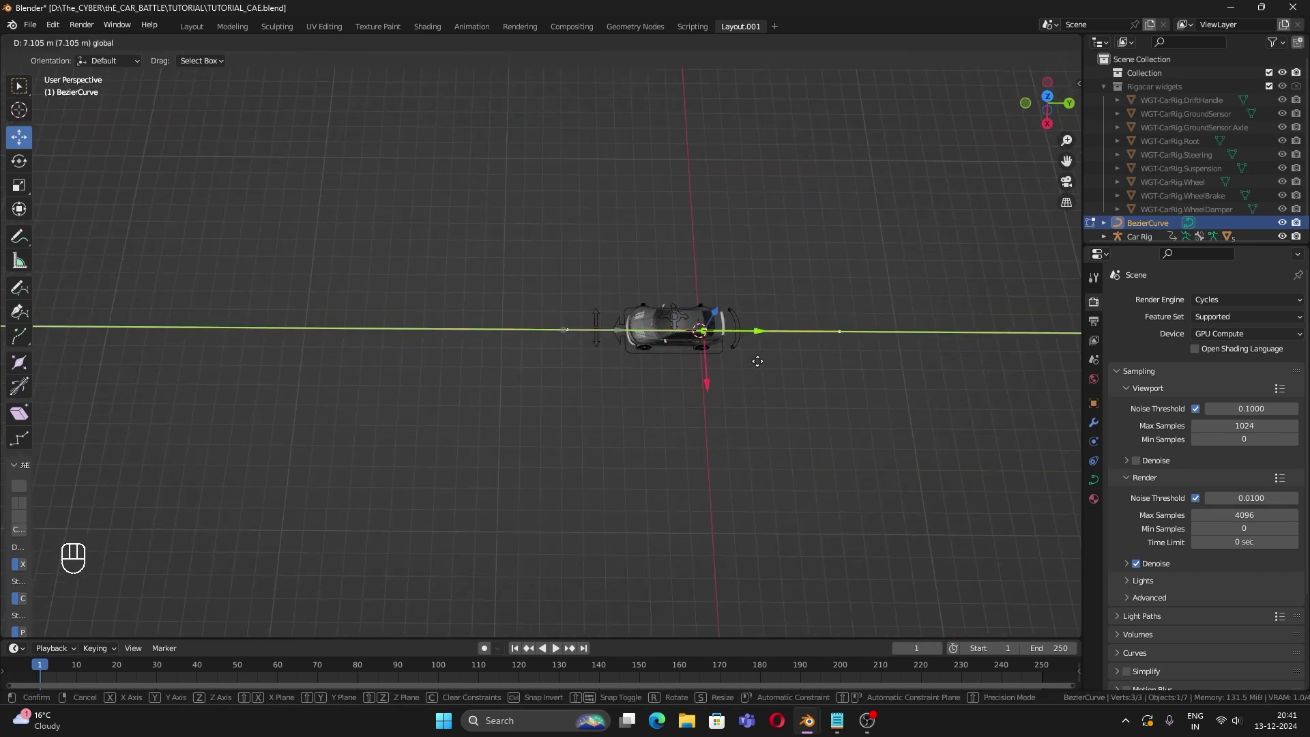
{"action": "left_click", "coordinate": [755, 360]}
Step: Extrude the control point about 23 m along the negative Y axis, straight ahead of the car
{"action": "key", "text": "e"}
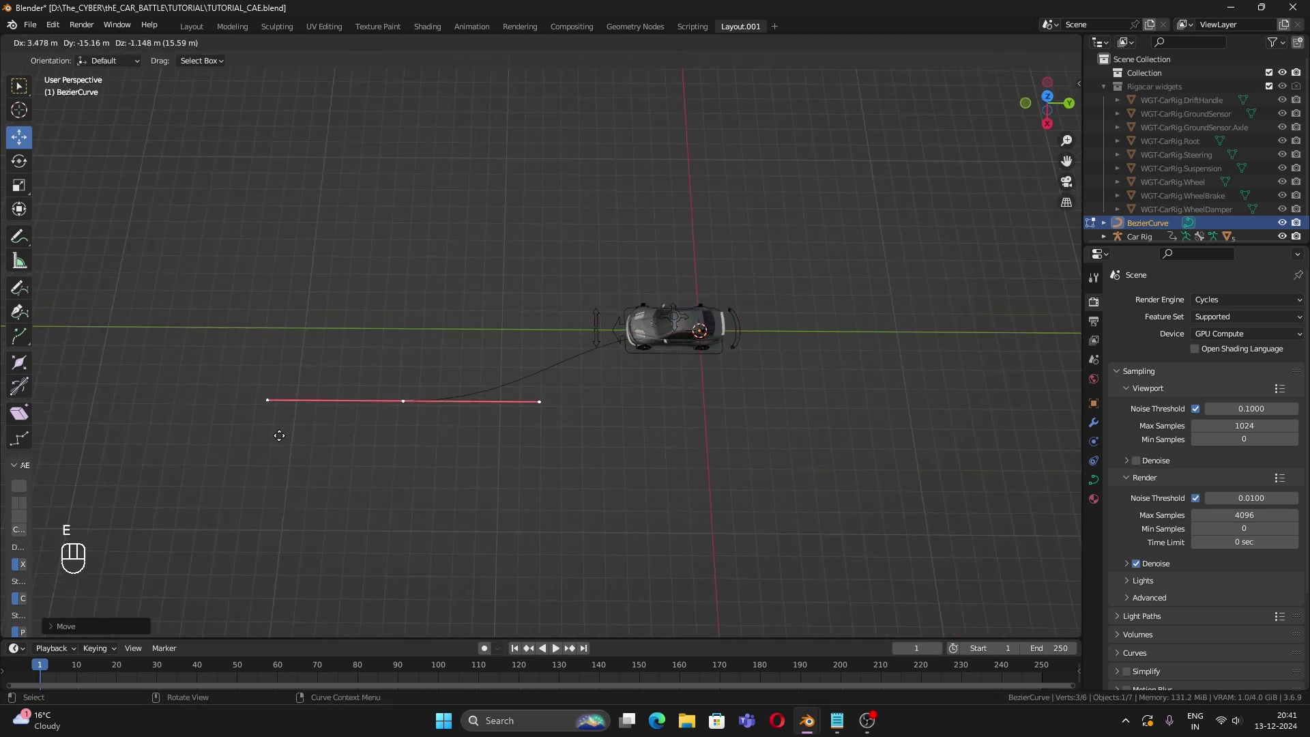
{"action": "key", "text": "z"}
{"action": "key", "text": "x"}
{"action": "key", "text": "y"}
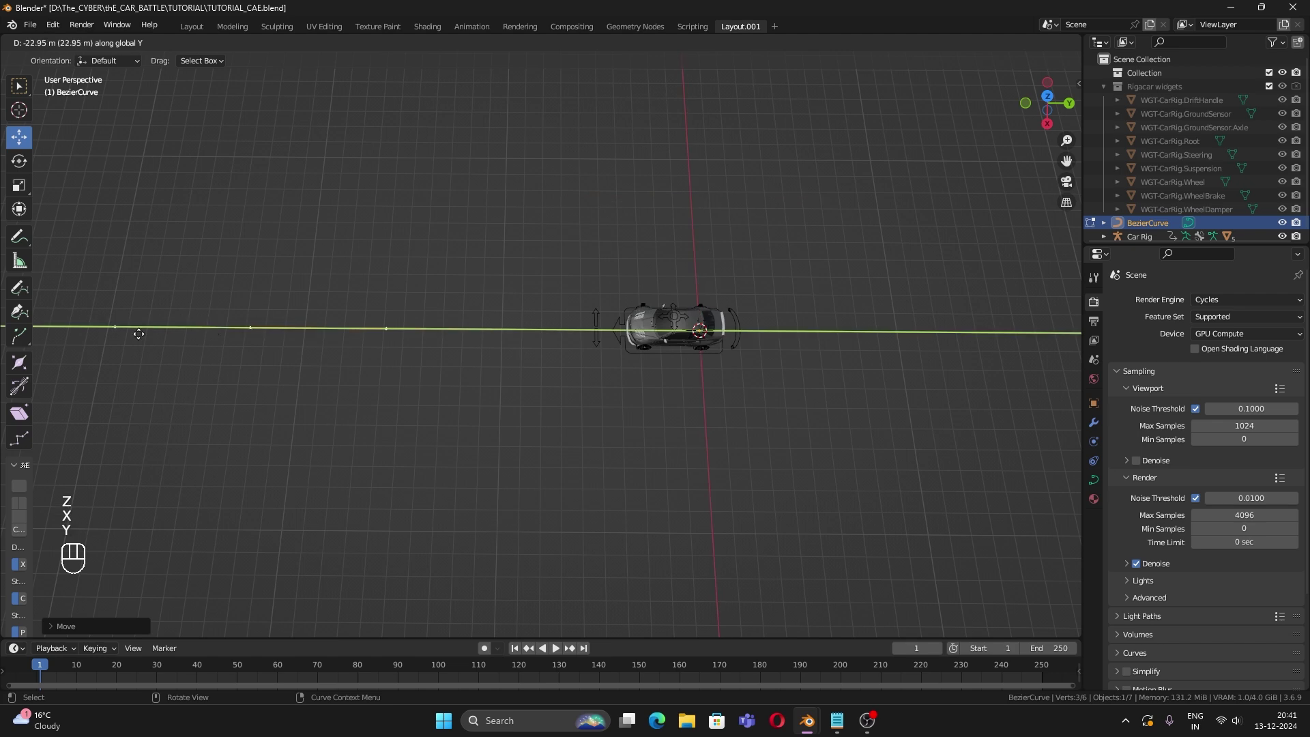
{"action": "left_click", "coordinate": [139, 332]}
Step: Extrude two more straight path segments forward along the Y axis from the curve's end
{"action": "scroll", "coordinate": [140, 332], "scroll_direction": "down", "scroll_amount": 4}
{"action": "middle_click_drag", "start_coordinate": [140, 331], "coordinate": [409, 375], "text": "shift"}
{"action": "middle_click_drag", "start_coordinate": [540, 417], "coordinate": [547, 371]}
{"action": "key", "text": "e"}
{"action": "key", "text": "y"}
{"action": "left_click", "coordinate": [219, 357]}
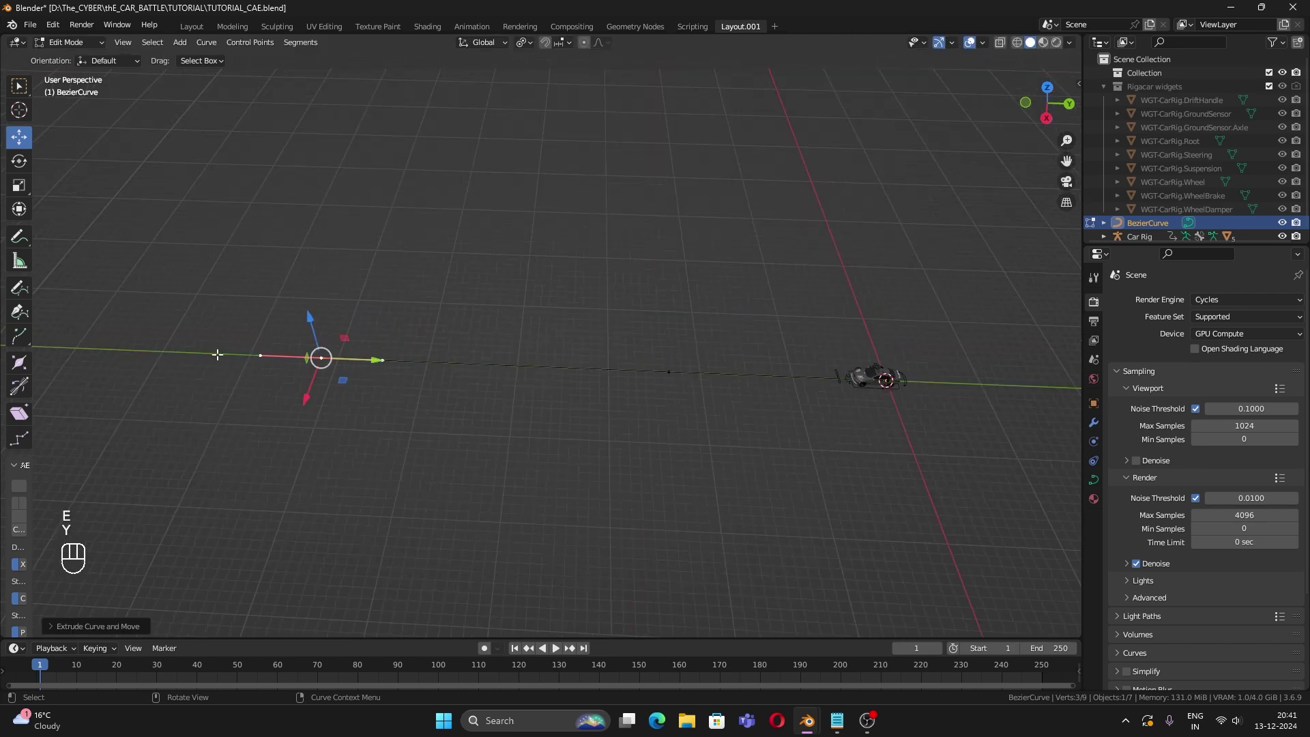
{"action": "key", "text": "e"}
{"action": "key", "text": "y"}
{"action": "left_click", "coordinate": [88, 349]}
Step: Extrude the path's front end sideways along the negative X axis to start a turn
{"action": "middle_click_drag", "start_coordinate": [198, 348], "coordinate": [588, 425], "text": "shift"}
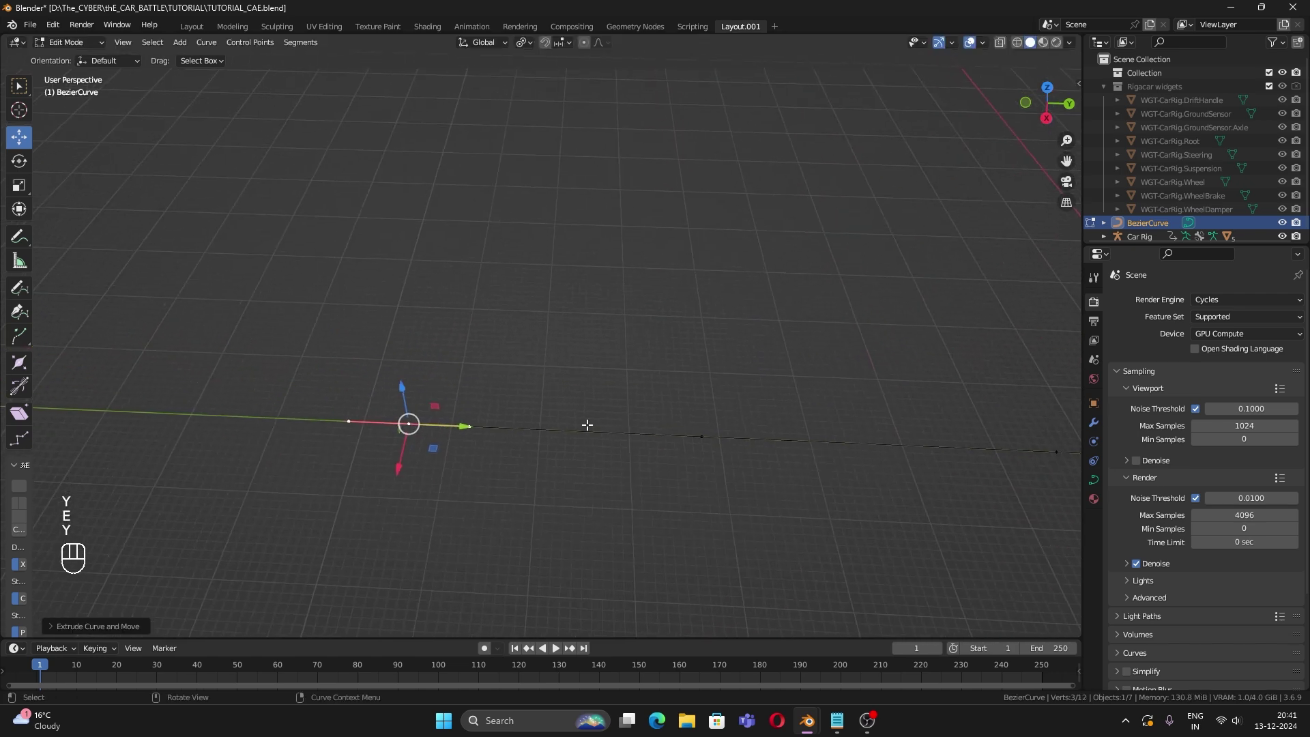
{"action": "middle_click_drag", "start_coordinate": [649, 351], "coordinate": [541, 374]}
{"action": "key", "text": "e"}
{"action": "key", "text": "x"}
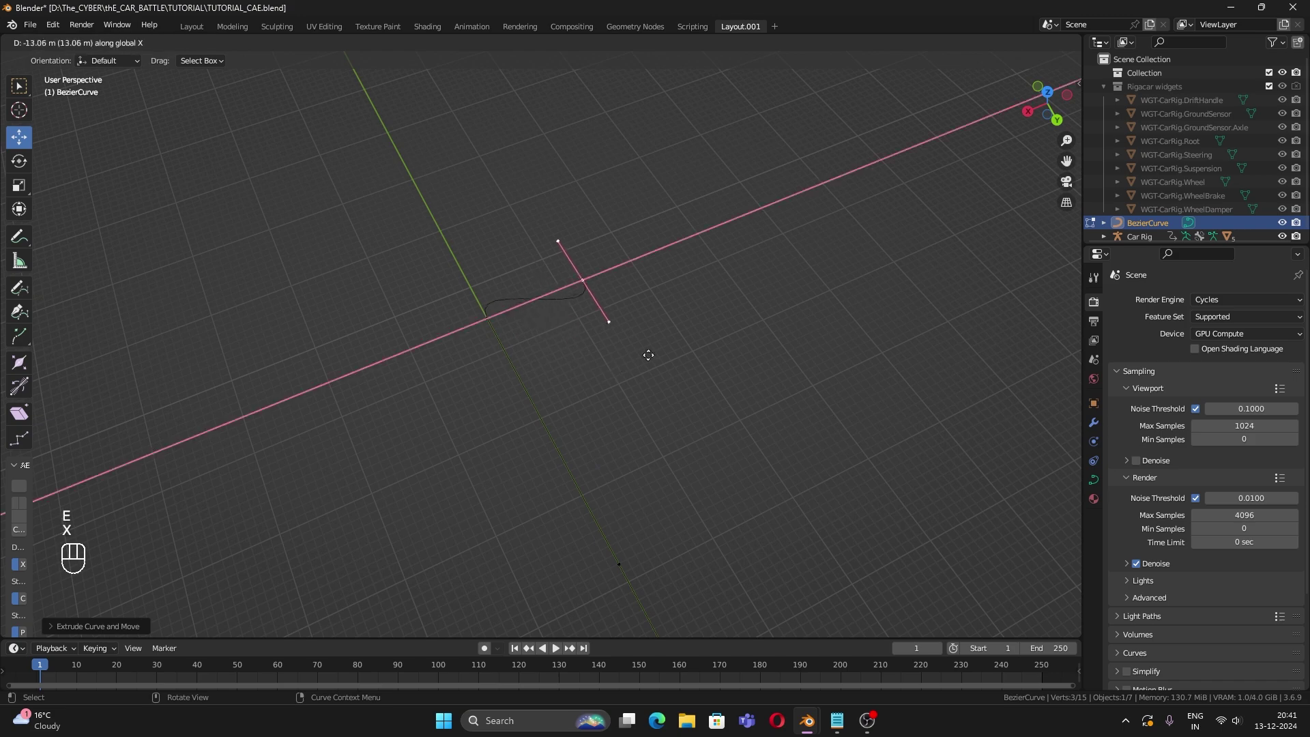
{"action": "left_click", "coordinate": [739, 324]}
Step: Subdivide the sideways segment and move its new middle point outward to form a rounded bend
{"action": "left_click_drag", "start_coordinate": [423, 131], "coordinate": [887, 401]}
{"action": "right_click", "coordinate": [593, 307]}
{"action": "left_click", "coordinate": [553, 282]}
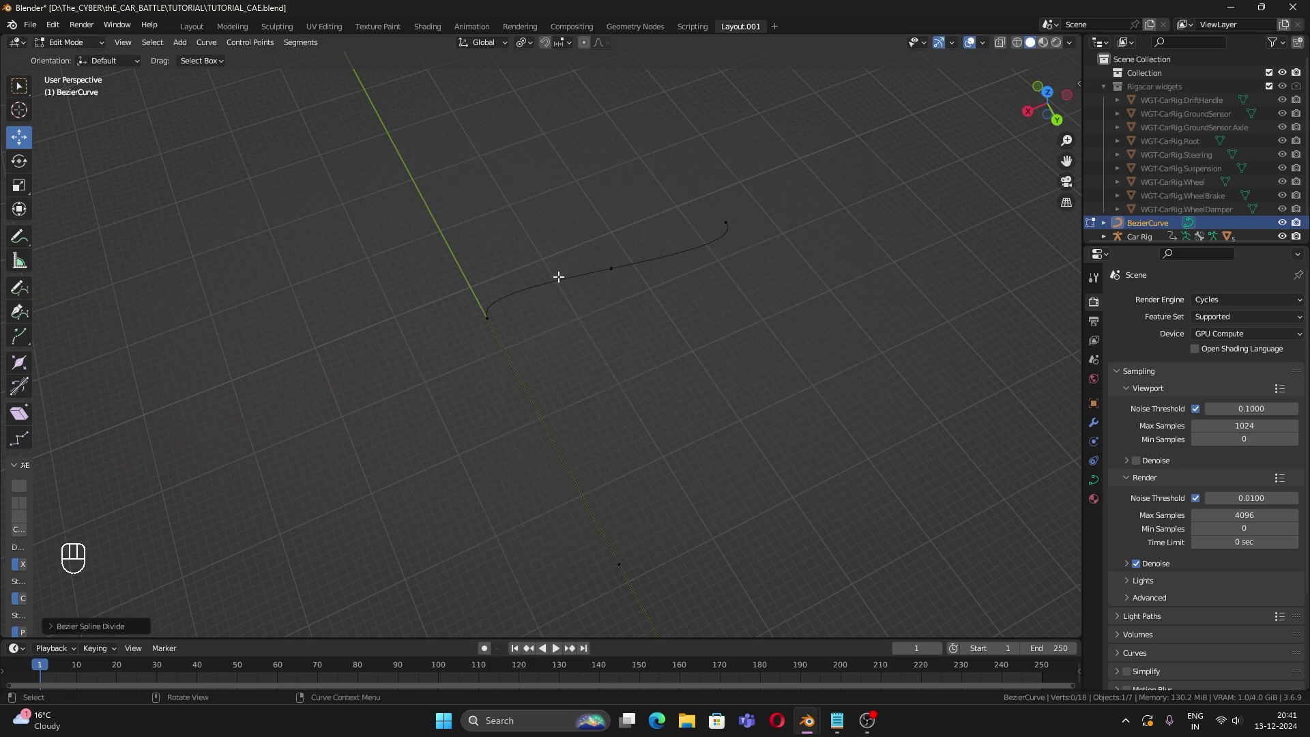
{"action": "left_click", "coordinate": [611, 269]}
{"action": "mouse_move", "coordinate": [613, 272]}
{"action": "middle_mouse_down"}
{"action": "mouse_move", "coordinate": [697, 327]}
{"action": "mouse_move", "coordinate": [594, 285]}
{"action": "middle_mouse_up"}
{"action": "left_click_drag", "start_coordinate": [593, 285], "coordinate": [476, 271]}
Step: Rotate the path's last control point about the Z axis so the bend flows smoothly into a U-turn
{"action": "left_click_drag", "start_coordinate": [522, 146], "coordinate": [563, 170]}
{"action": "key", "text": "r"}
{"action": "key", "text": "z"}
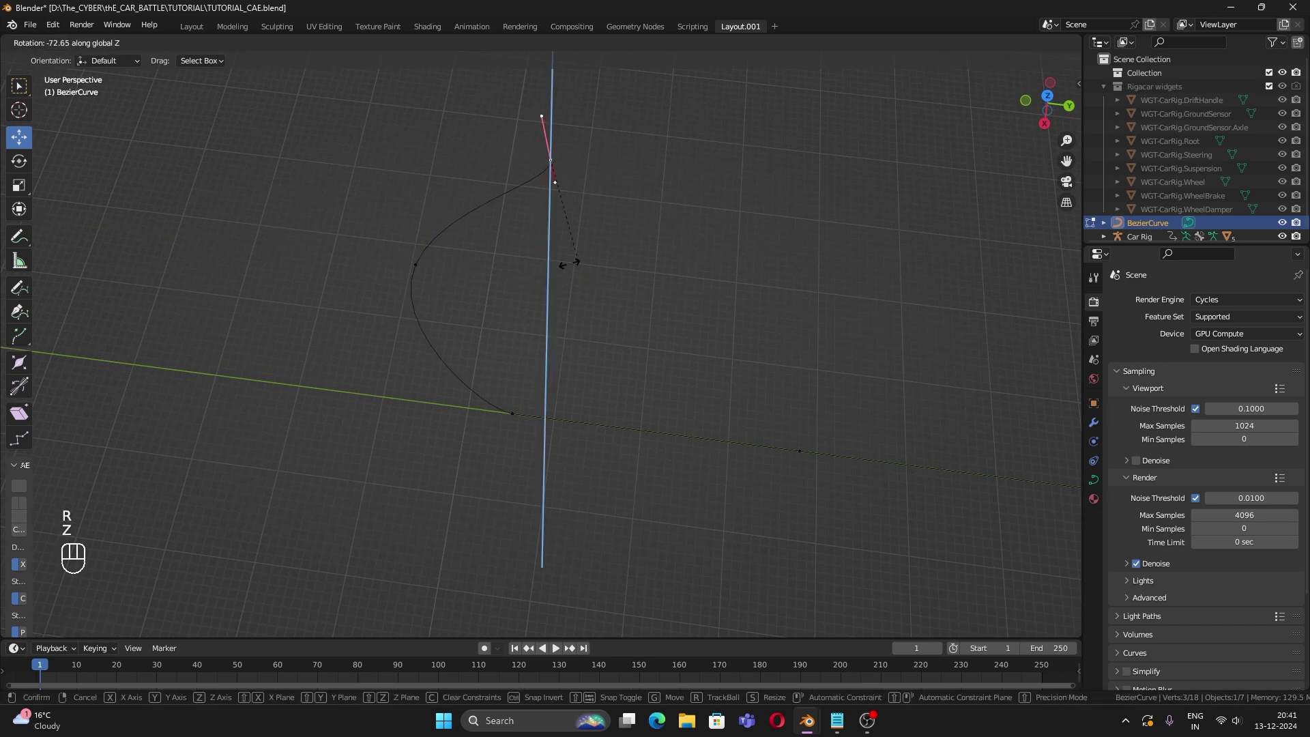
{"action": "left_click", "coordinate": [443, 151]}
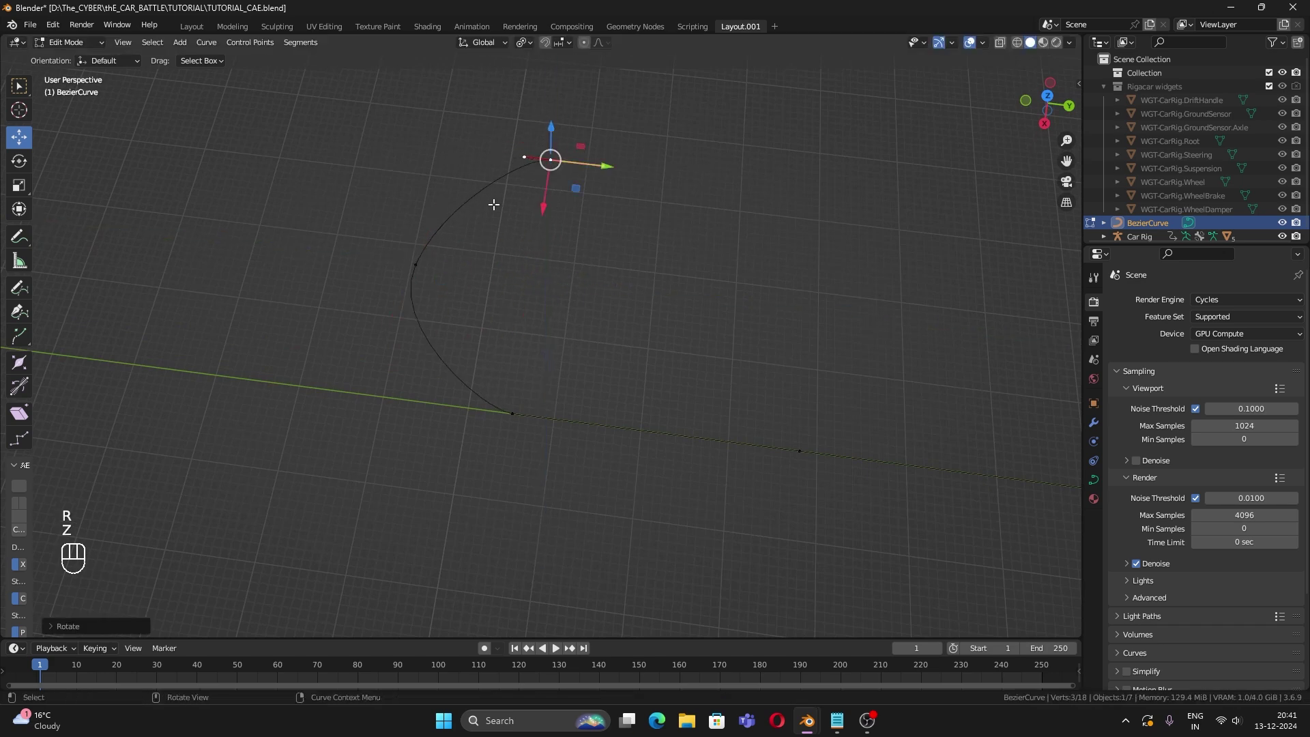
Step: Select the bend's middle control point together with both its handles and change its handle type
{"action": "middle_click_drag", "start_coordinate": [444, 151], "coordinate": [574, 457]}
{"action": "left_click", "coordinate": [422, 380]}
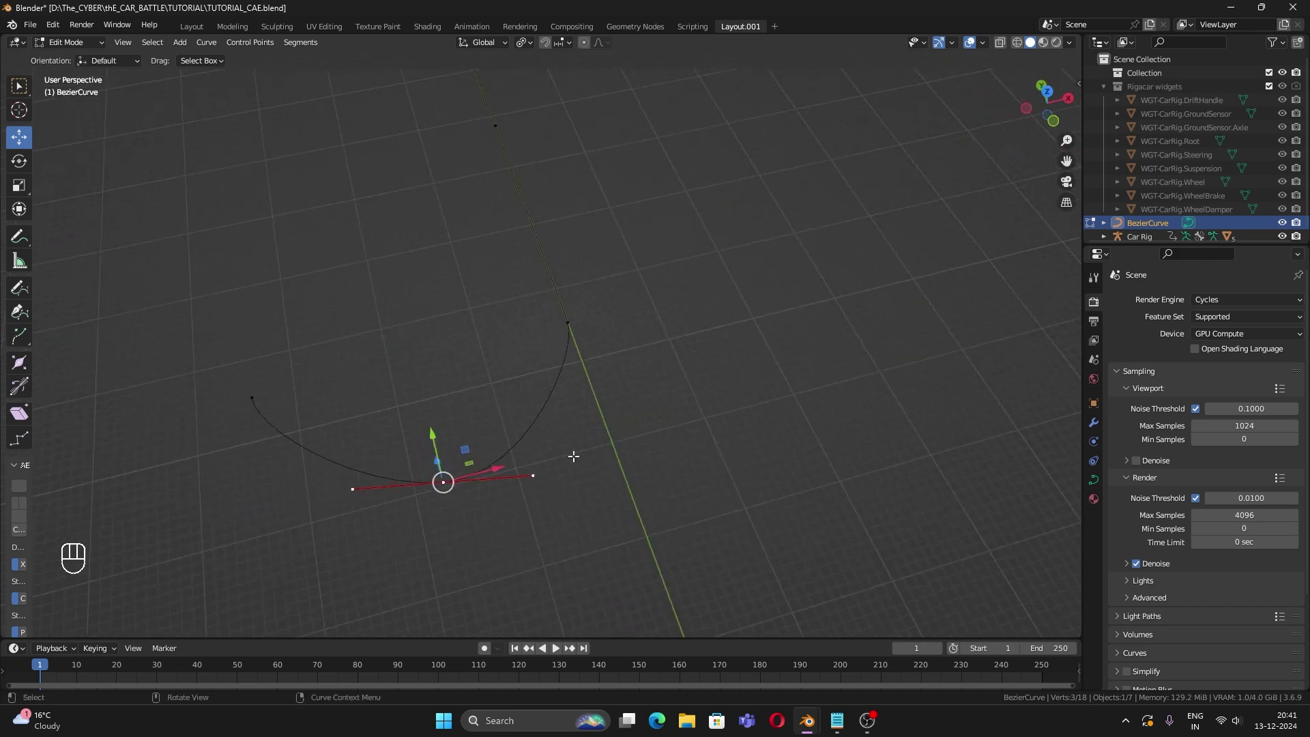
{"action": "left_click_drag", "start_coordinate": [358, 369], "coordinate": [594, 605]}
{"action": "left_click_drag", "start_coordinate": [431, 436], "coordinate": [442, 472]}
{"action": "key", "text": "ctrl+z"}
{"action": "left_click_drag", "start_coordinate": [631, 569], "coordinate": [214, 439]}
{"action": "key", "text": "v"}
{"action": "left_click", "coordinate": [529, 533]}
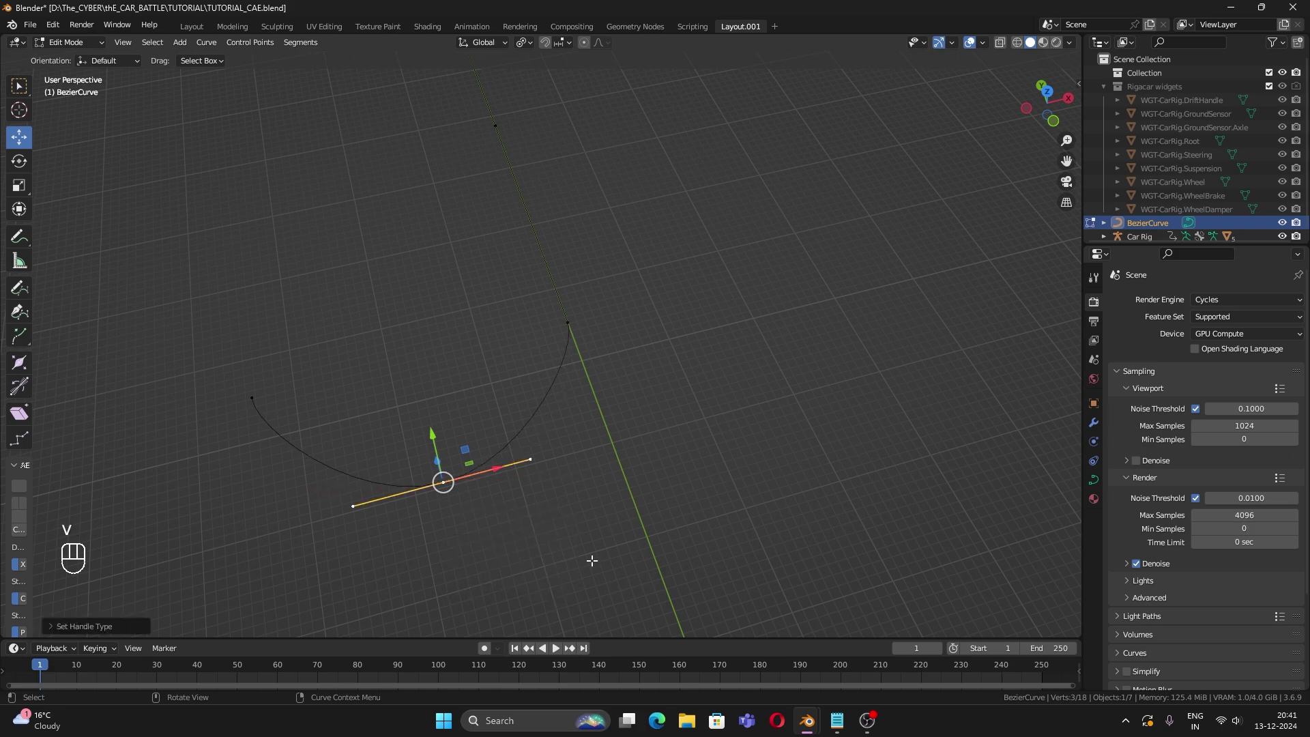
Step: Scale the middle control point's handles up by about 1.6 to widen the curve's bend
{"action": "middle_click_drag", "start_coordinate": [466, 485], "coordinate": [517, 470]}
{"action": "key", "text": "s"}
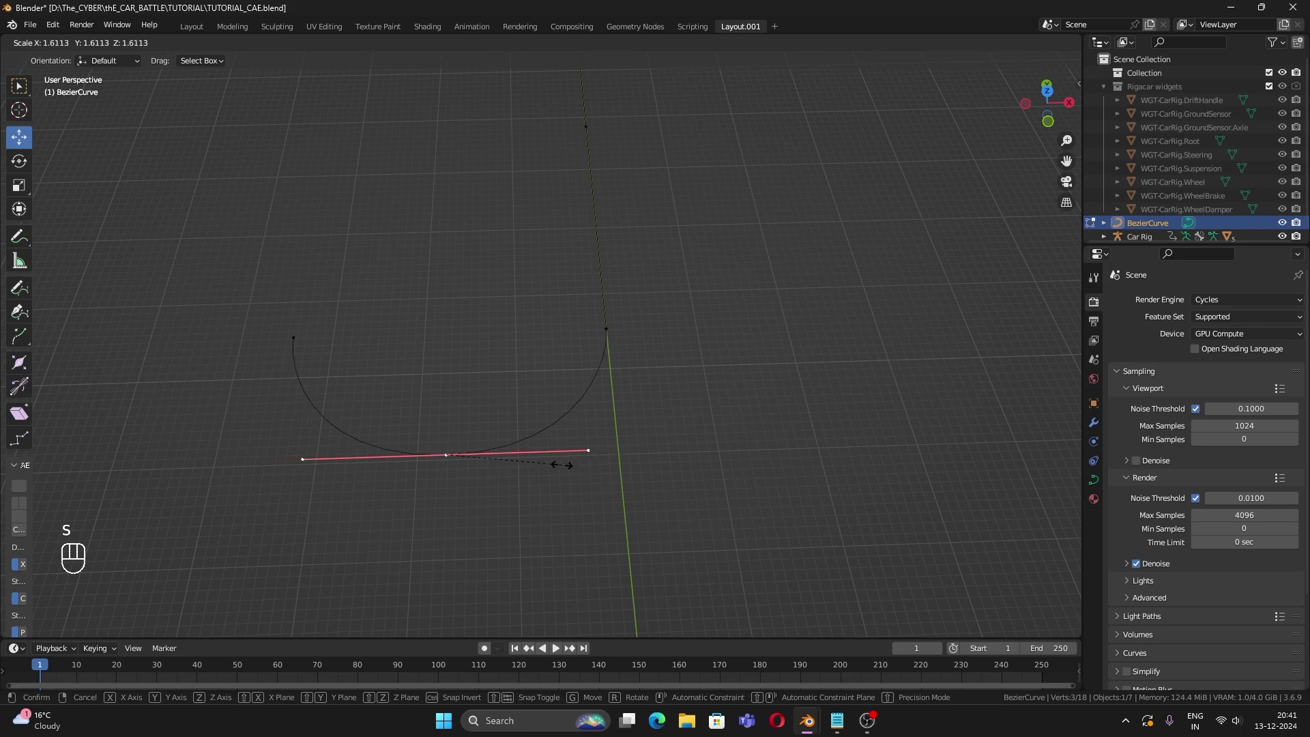
{"action": "left_click", "coordinate": [563, 465]}
Step: Extrude the path's end along the Y axis and return to Object Mode
{"action": "middle_click_drag", "start_coordinate": [563, 465], "coordinate": [576, 441]}
{"action": "key", "text": "e"}
{"action": "key", "text": "y"}
{"action": "left_click", "coordinate": [550, 394]}
{"action": "key", "text": "Tab"}
{"action": "left_click", "coordinate": [628, 497]}
{"action": "left_click", "coordinate": [430, 384]}
Step: Select the path curve running ahead of the car and apply its object transforms
{"action": "middle_click_drag", "start_coordinate": [628, 497], "coordinate": [447, 430]}
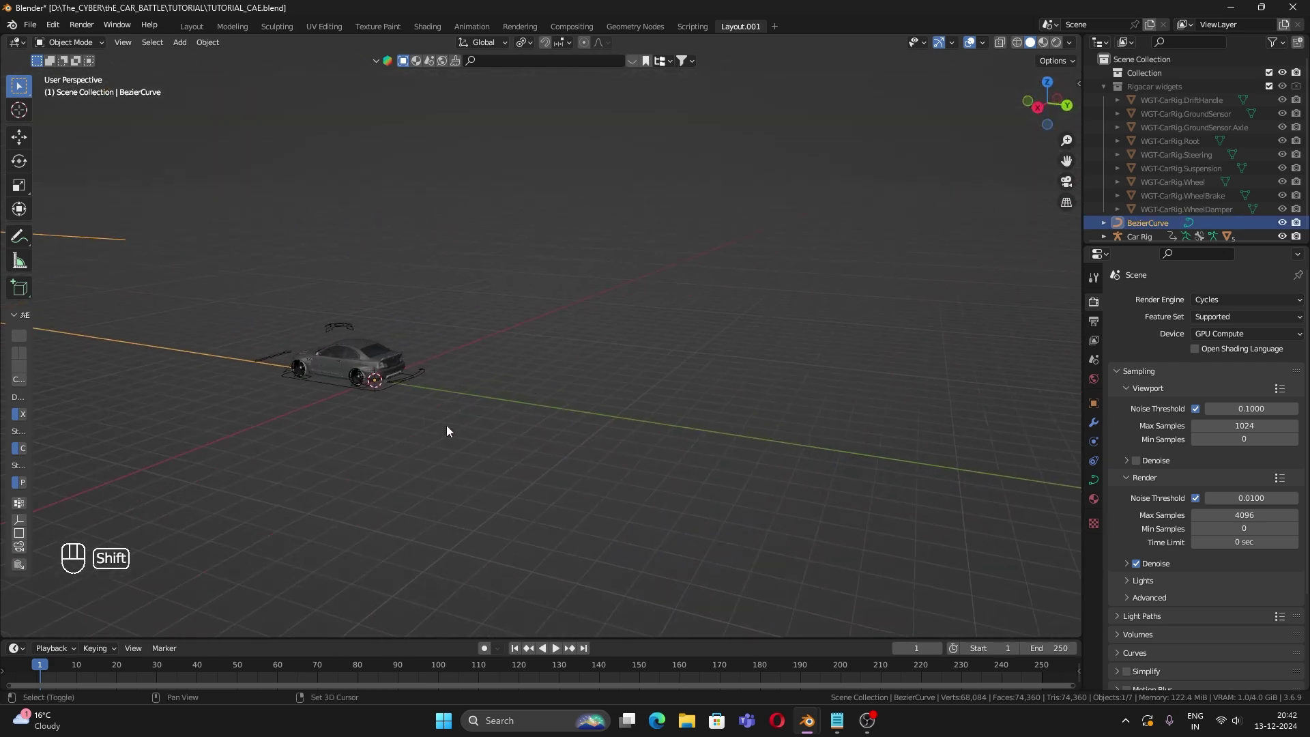
{"action": "scroll", "coordinate": [627, 448], "scroll_direction": "up", "scroll_amount": 2}
{"action": "middle_click_drag", "start_coordinate": [628, 448], "coordinate": [816, 441], "text": "shift"}
{"action": "scroll", "coordinate": [749, 443], "scroll_direction": "down", "scroll_amount": 2}
{"action": "middle_click_drag", "start_coordinate": [729, 430], "coordinate": [693, 502], "text": "shift"}
{"action": "left_click", "coordinate": [412, 400]}
{"action": "left_click", "coordinate": [420, 417]}
{"action": "middle_click_drag", "start_coordinate": [421, 417], "coordinate": [390, 427]}
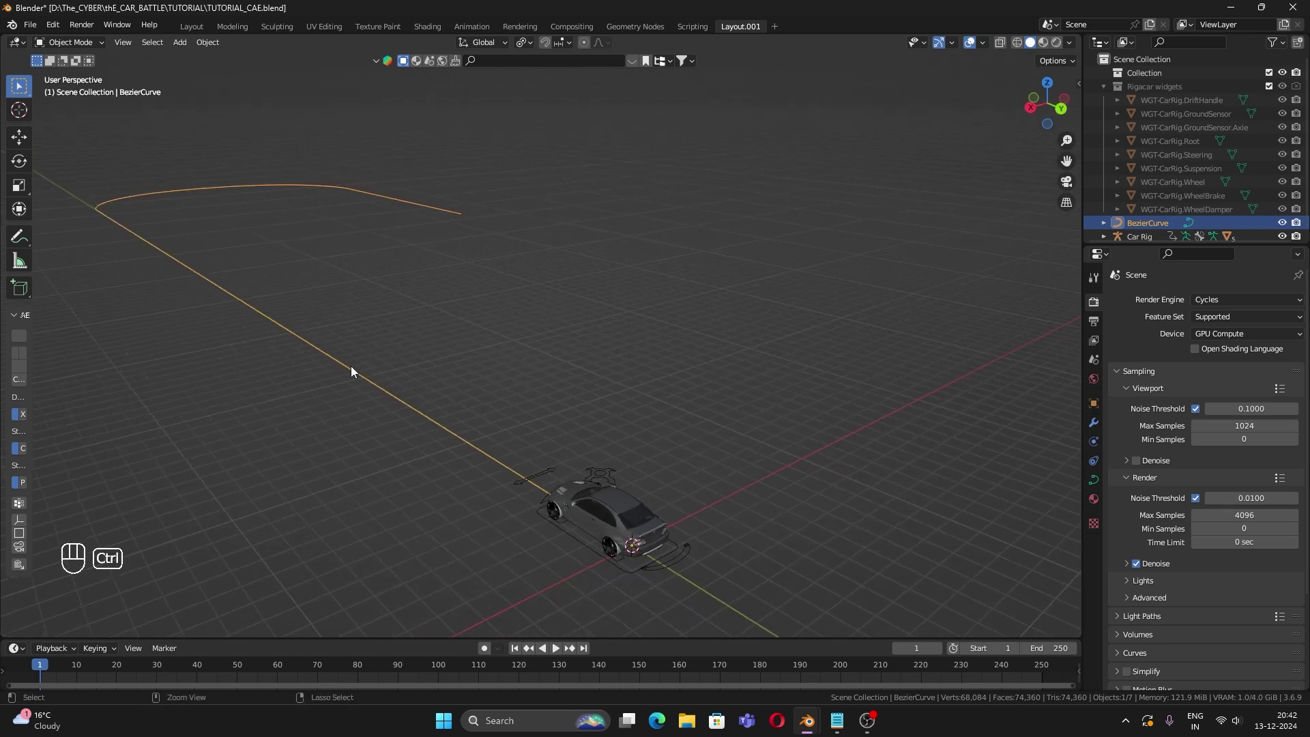
{"action": "key", "text": "ctrl+a"}
{"action": "left_click", "coordinate": [342, 405]}
Step: Select the Car Rig, switch it to Pose Mode and select its Root bone around the car's base
{"action": "middle_click_drag", "start_coordinate": [567, 338], "coordinate": [375, 494]}
{"action": "middle_click_drag", "start_coordinate": [522, 527], "coordinate": [592, 437], "text": "shift"}
{"action": "scroll", "coordinate": [591, 441], "scroll_direction": "up", "scroll_amount": 5}
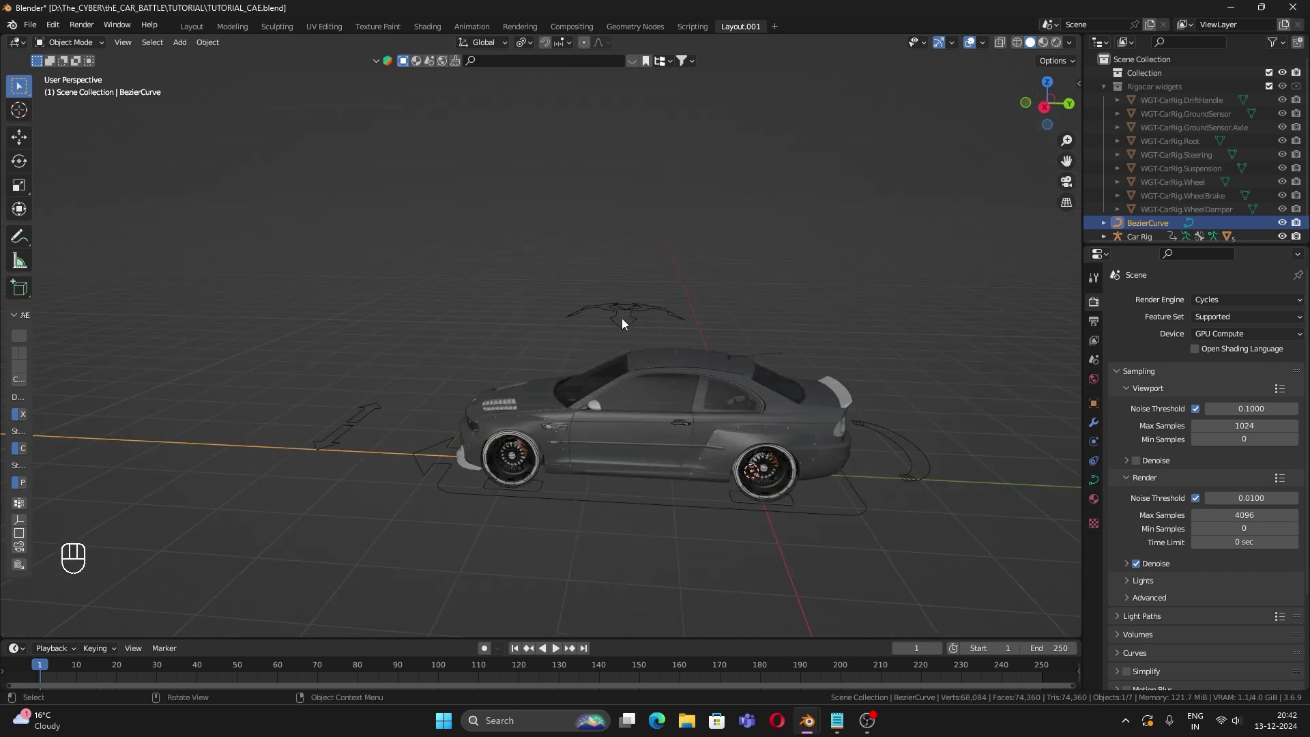
{"action": "left_click", "coordinate": [685, 391]}
{"action": "left_click", "coordinate": [68, 42]}
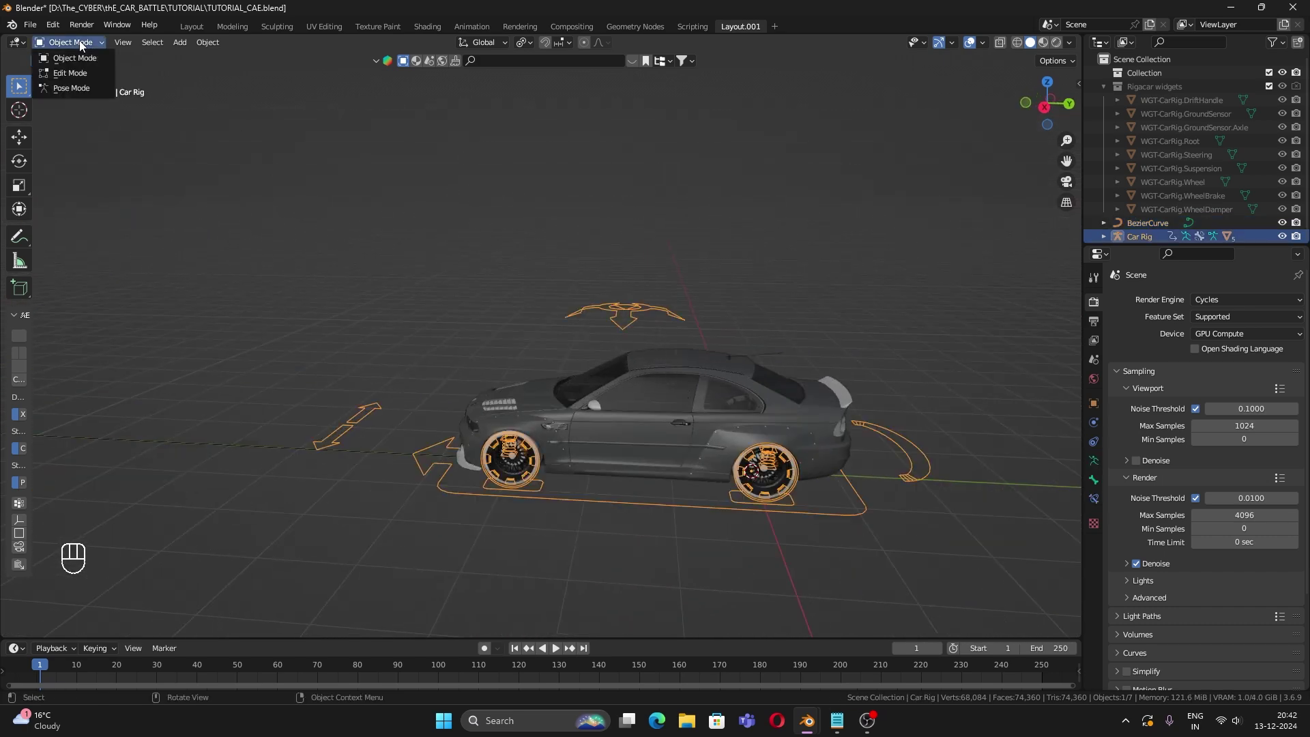
{"action": "left_click", "coordinate": [67, 84]}
{"action": "left_click", "coordinate": [699, 503]}
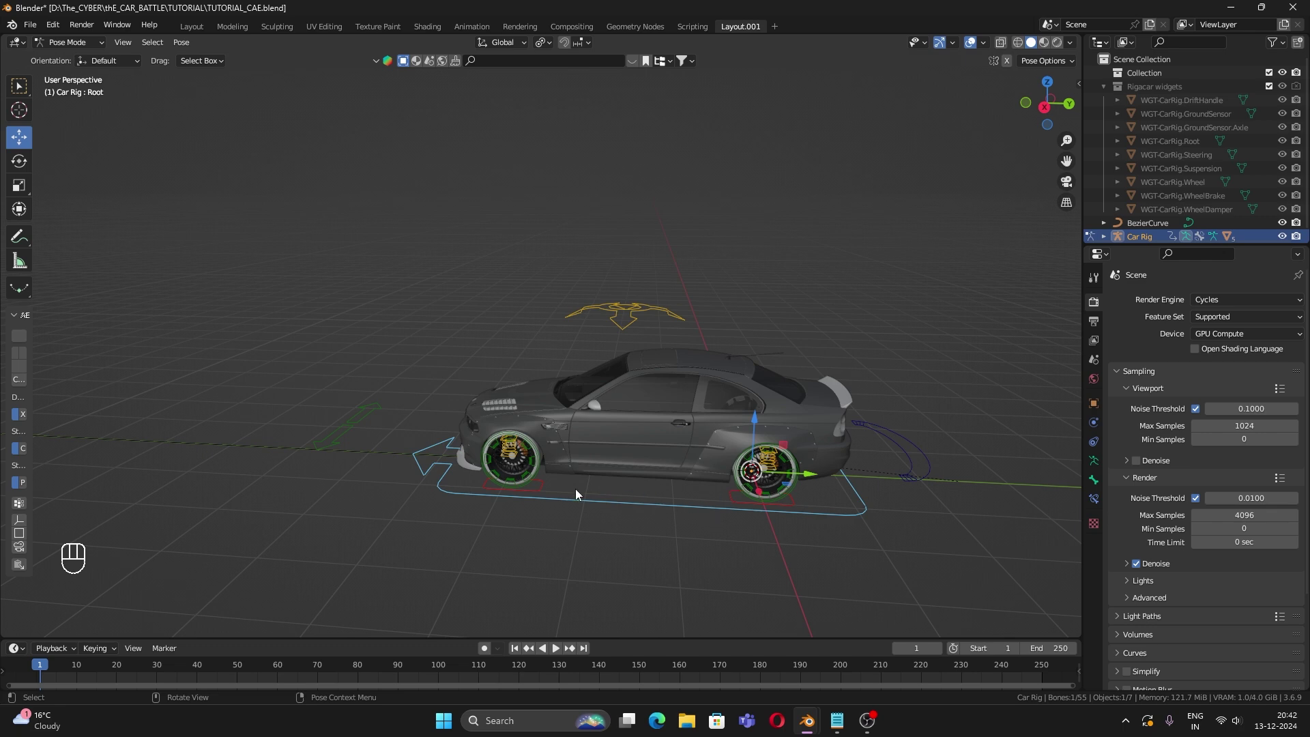
Step: Add a Follow Path bone constraint to the car rig's Root bone
{"action": "middle_click_drag", "start_coordinate": [618, 503], "coordinate": [1009, 493]}
{"action": "left_click", "coordinate": [1094, 499]}
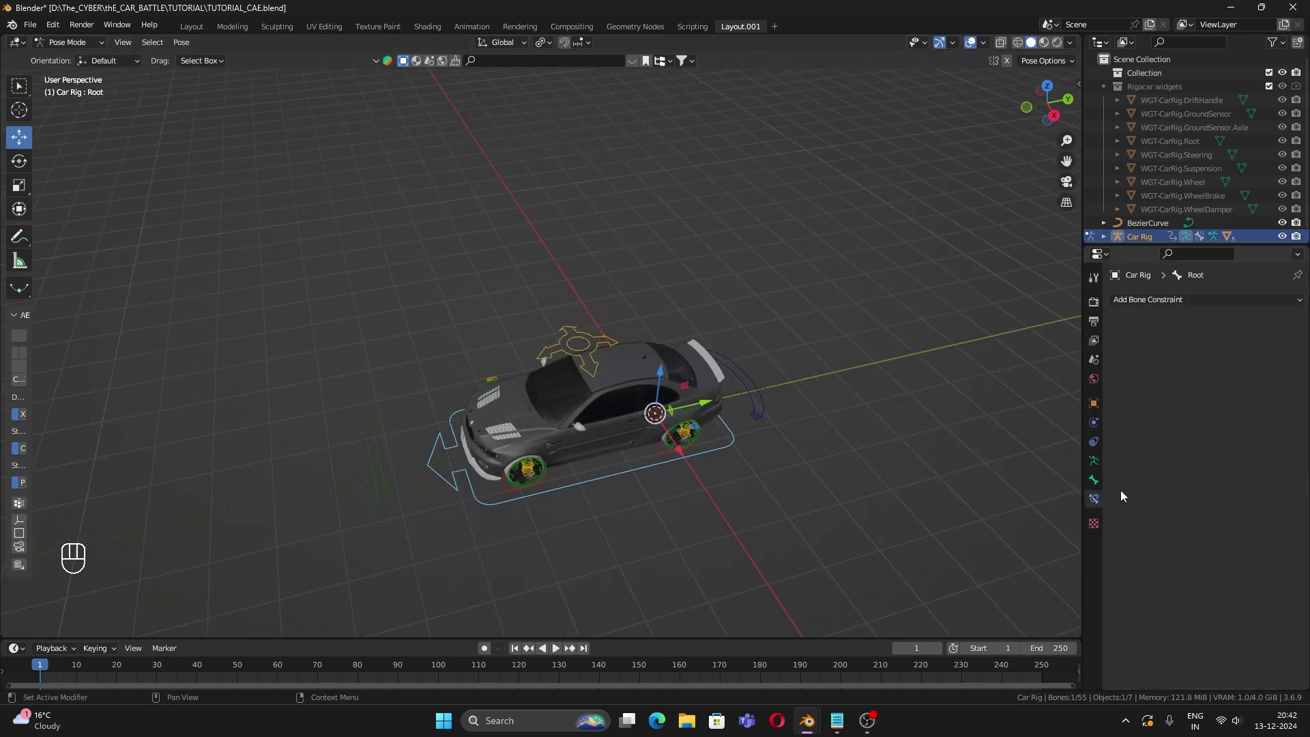
{"action": "left_click", "coordinate": [1170, 302]}
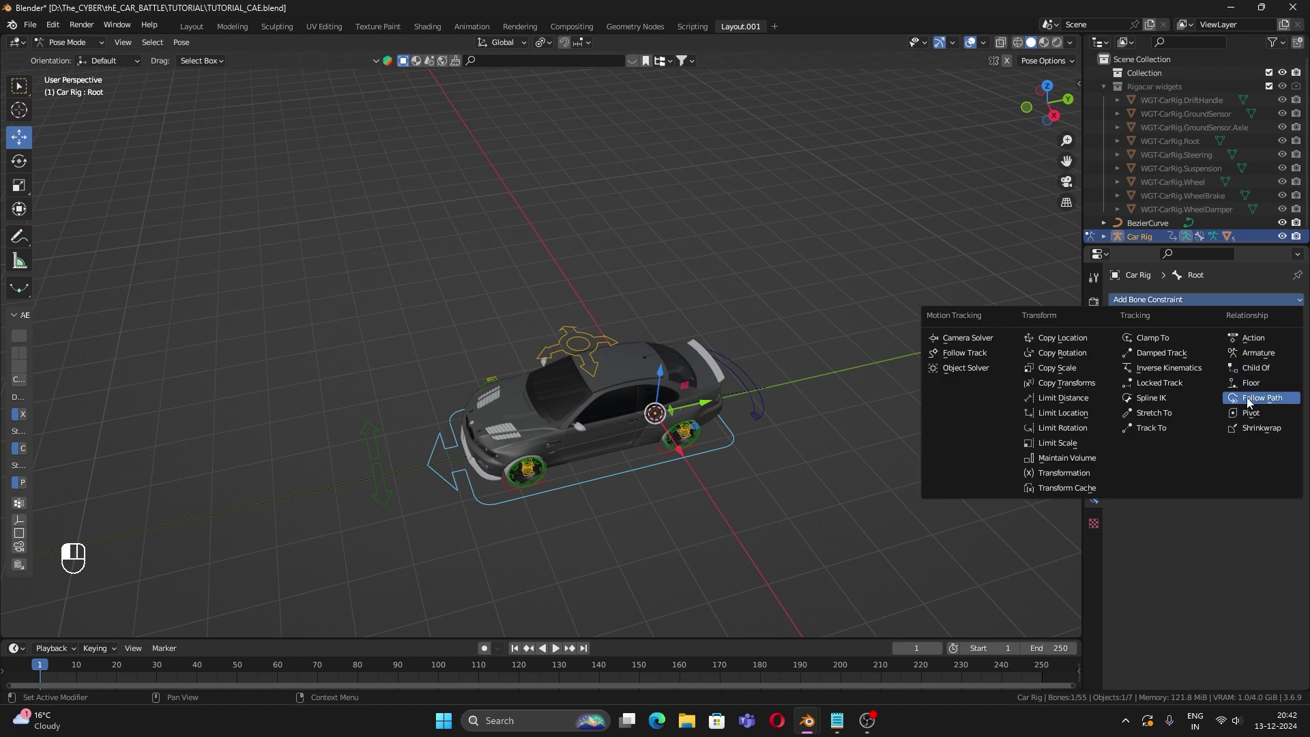
{"action": "left_click", "coordinate": [1259, 398]}
Step: Target the Follow Path constraint at BezierCurve, with forward axis -Y, up axis Z, and Fixed Position and Follow Curve enabled
{"action": "scroll", "coordinate": [554, 430], "scroll_direction": "down", "scroll_amount": 2}
{"action": "middle_click_drag", "start_coordinate": [554, 430], "coordinate": [853, 328]}
{"action": "left_click", "coordinate": [1277, 343]}
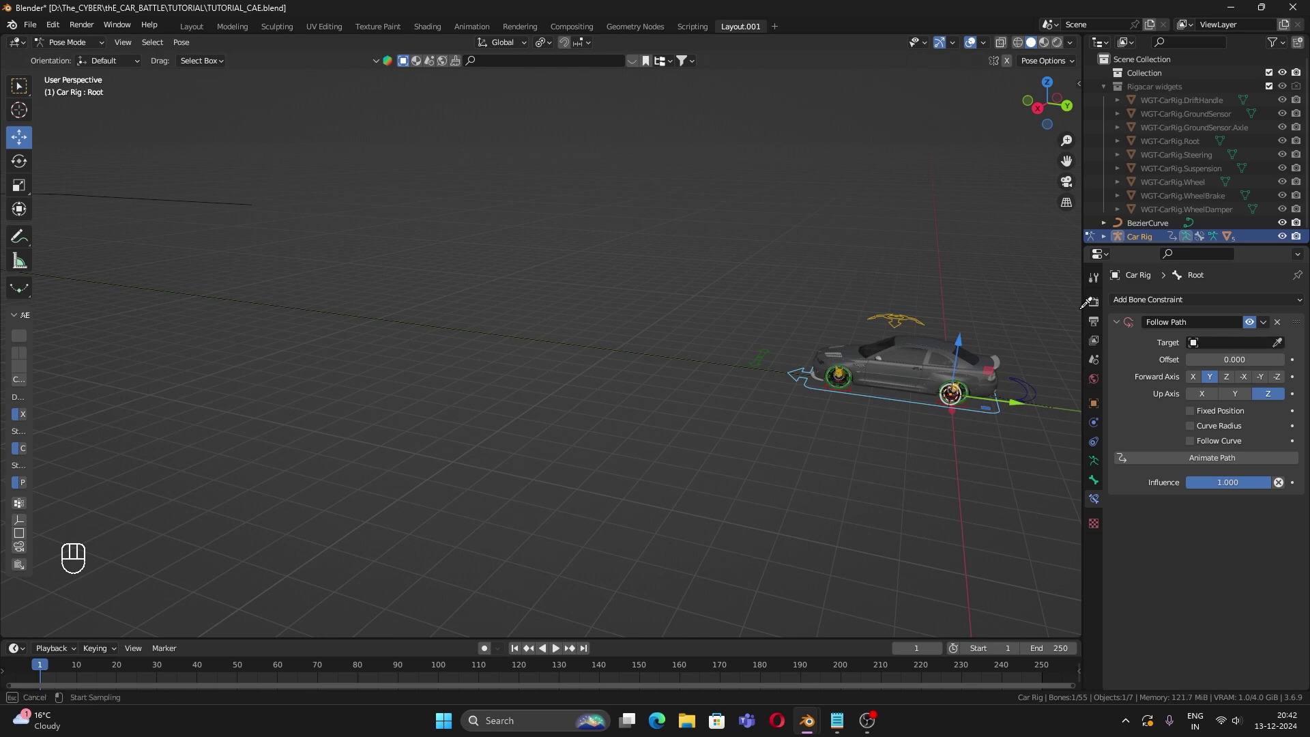
{"action": "left_click", "coordinate": [585, 330]}
{"action": "middle_click_drag", "start_coordinate": [723, 326], "coordinate": [853, 409]}
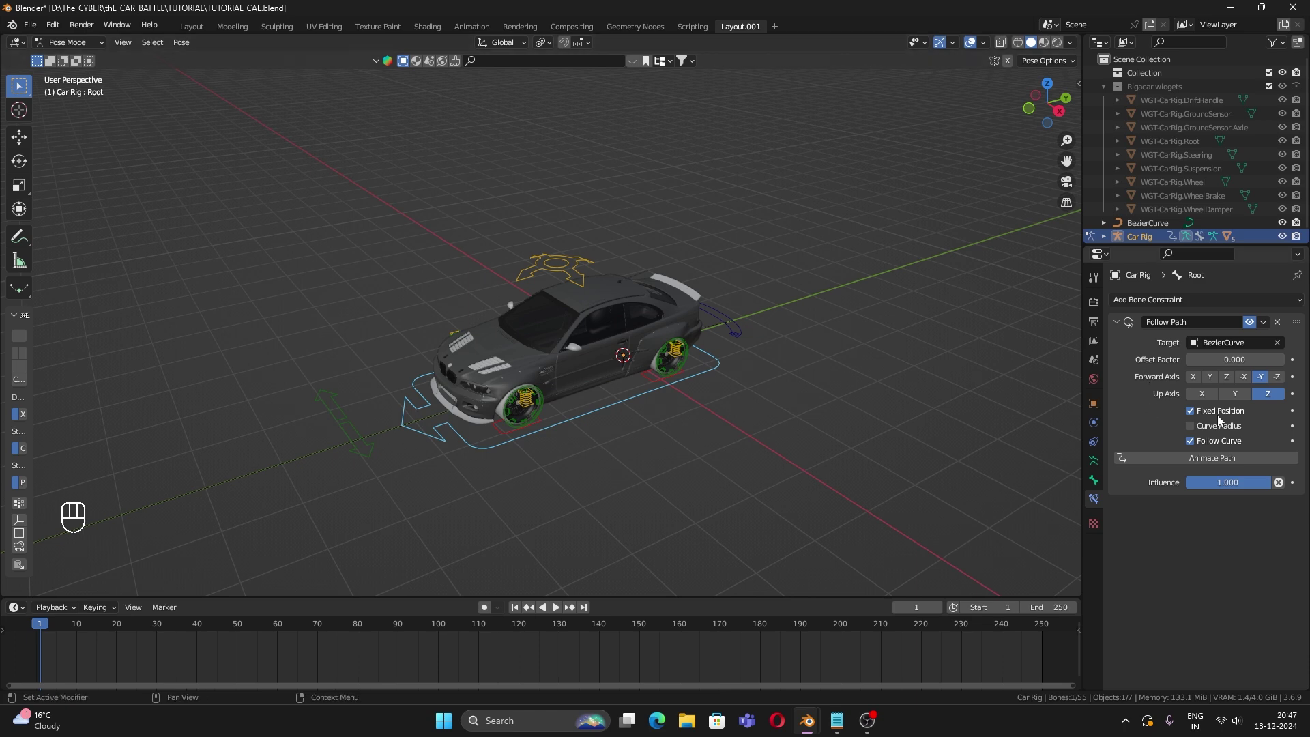
Step: Test the Follow Path constraint's Offset Factor to check how the car travels along the path
{"action": "scroll", "coordinate": [641, 390], "scroll_direction": "down", "scroll_amount": 4}
{"action": "middle_click_drag", "start_coordinate": [628, 389], "coordinate": [535, 374]}
{"action": "left_click", "coordinate": [535, 374]}
{"action": "middle_click_drag", "start_coordinate": [687, 400], "coordinate": [754, 482], "text": "shift"}
{"action": "scroll", "coordinate": [732, 438], "scroll_direction": "down", "scroll_amount": 2}
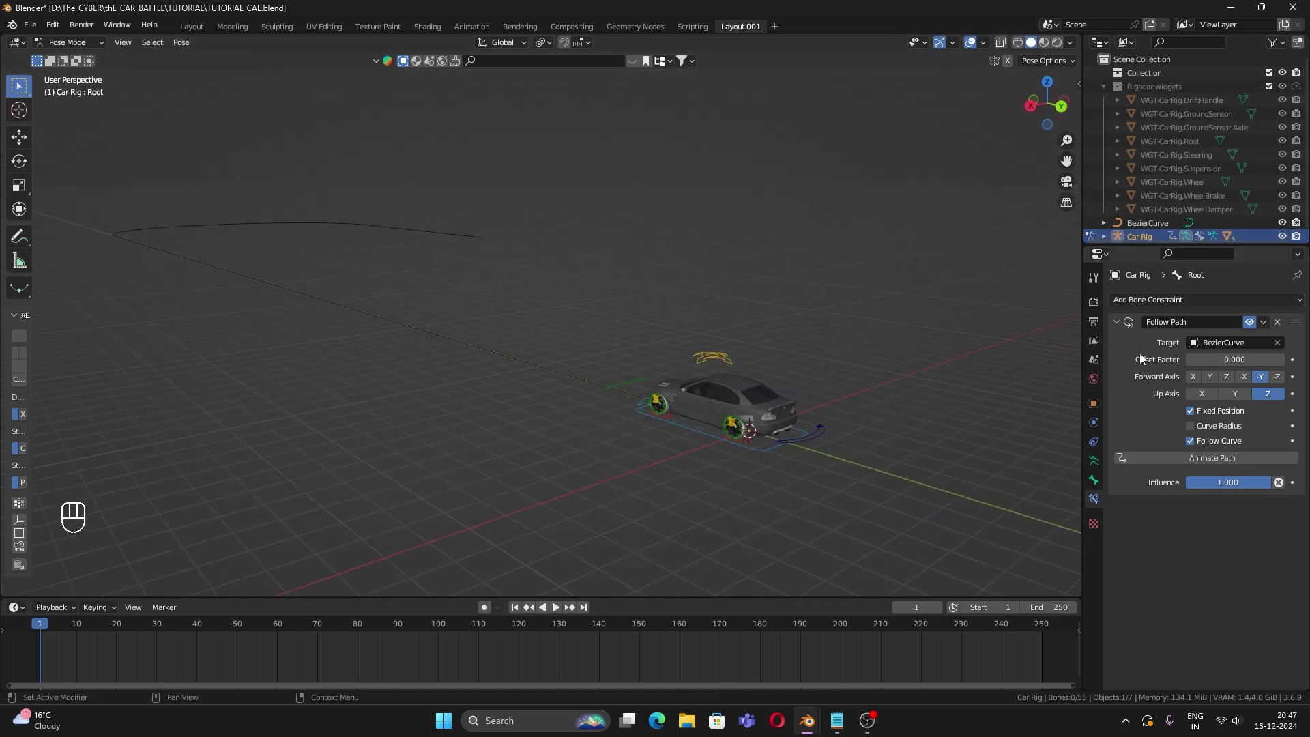
{"action": "left_click_drag", "start_coordinate": [1235, 359], "coordinate": [1188, 359]}
{"action": "middle_click_drag", "start_coordinate": [875, 389], "coordinate": [908, 481]}
Step: Select the Root bone and keyframe the Follow Path Offset Factor at 0.000 on frame 1
{"action": "left_click", "coordinate": [754, 488]}
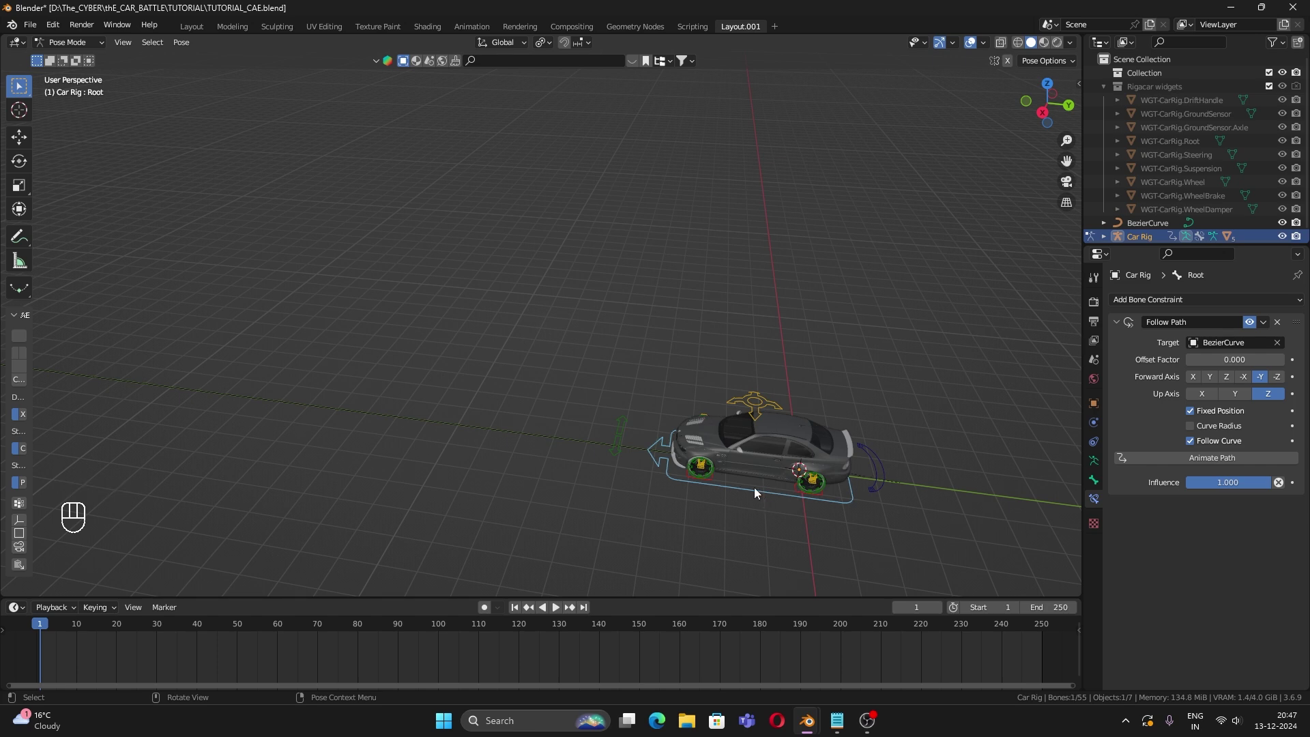
{"action": "left_click", "coordinate": [739, 509]}
{"action": "left_click", "coordinate": [766, 492]}
{"action": "left_click", "coordinate": [1294, 359]}
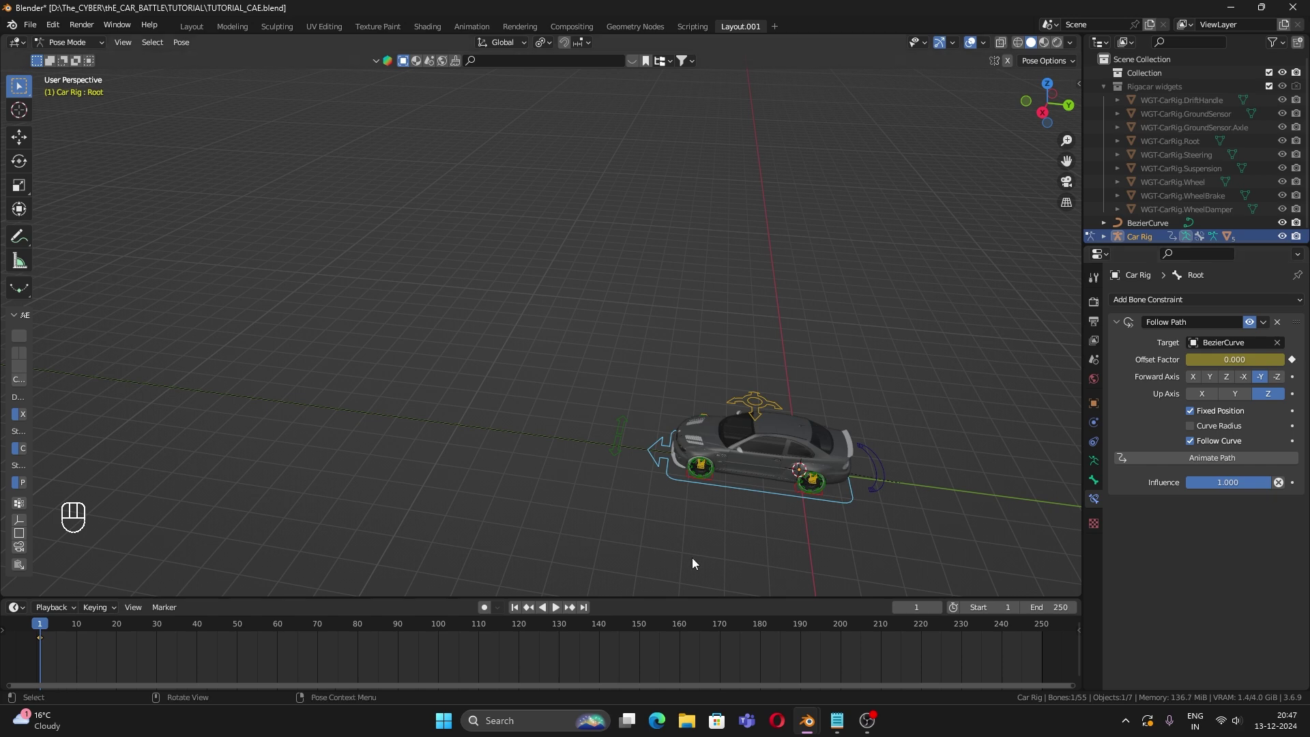
Step: Go to frame 170, set the Follow Path Offset Factor to 1.000 and keyframe it
{"action": "key", "text": "space"}
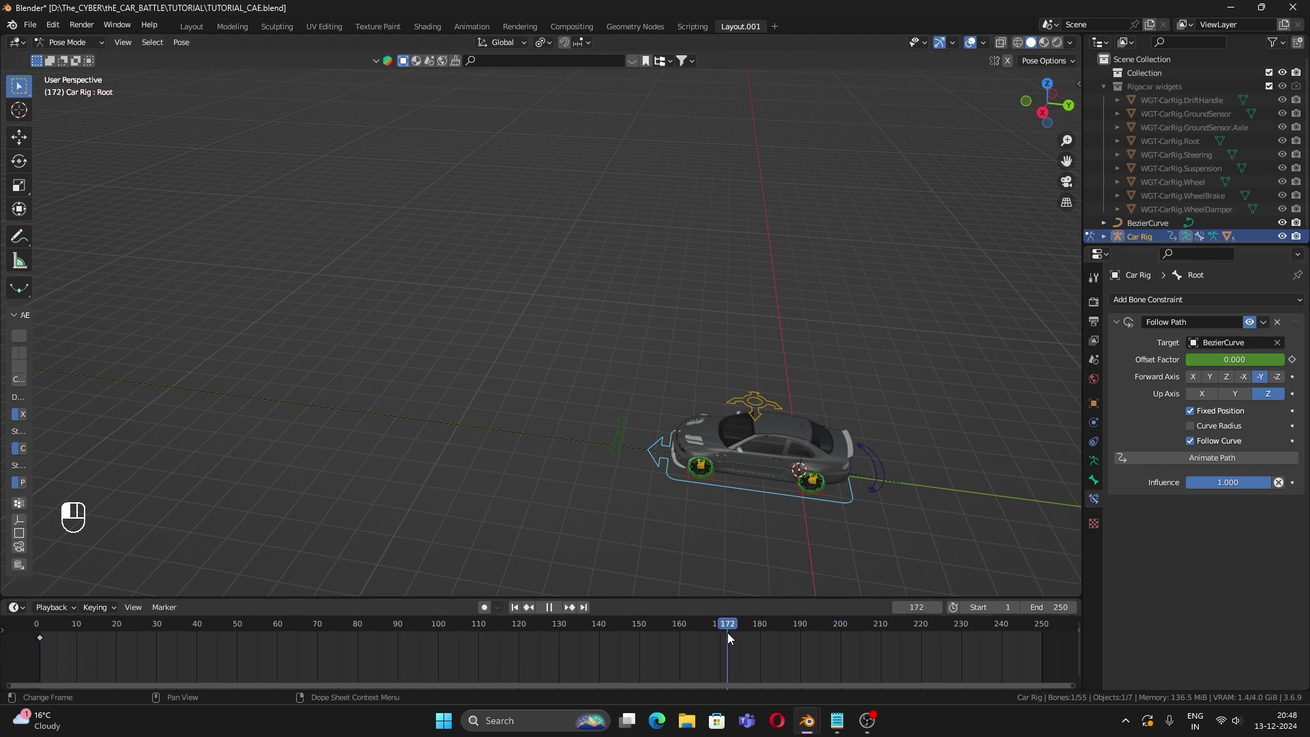
{"action": "key", "text": "space"}
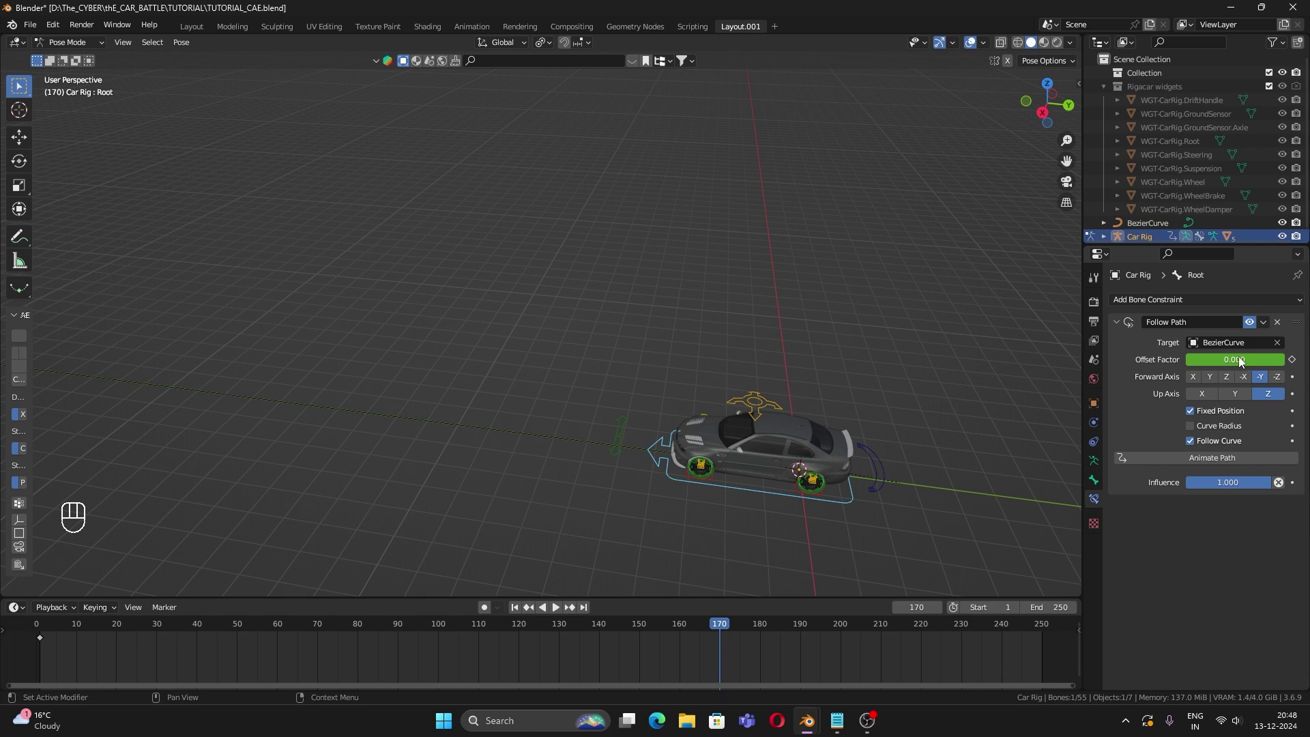
{"action": "left_click_drag", "start_coordinate": [1201, 360], "coordinate": [1299, 359]}
{"action": "left_click", "coordinate": [1294, 363]}
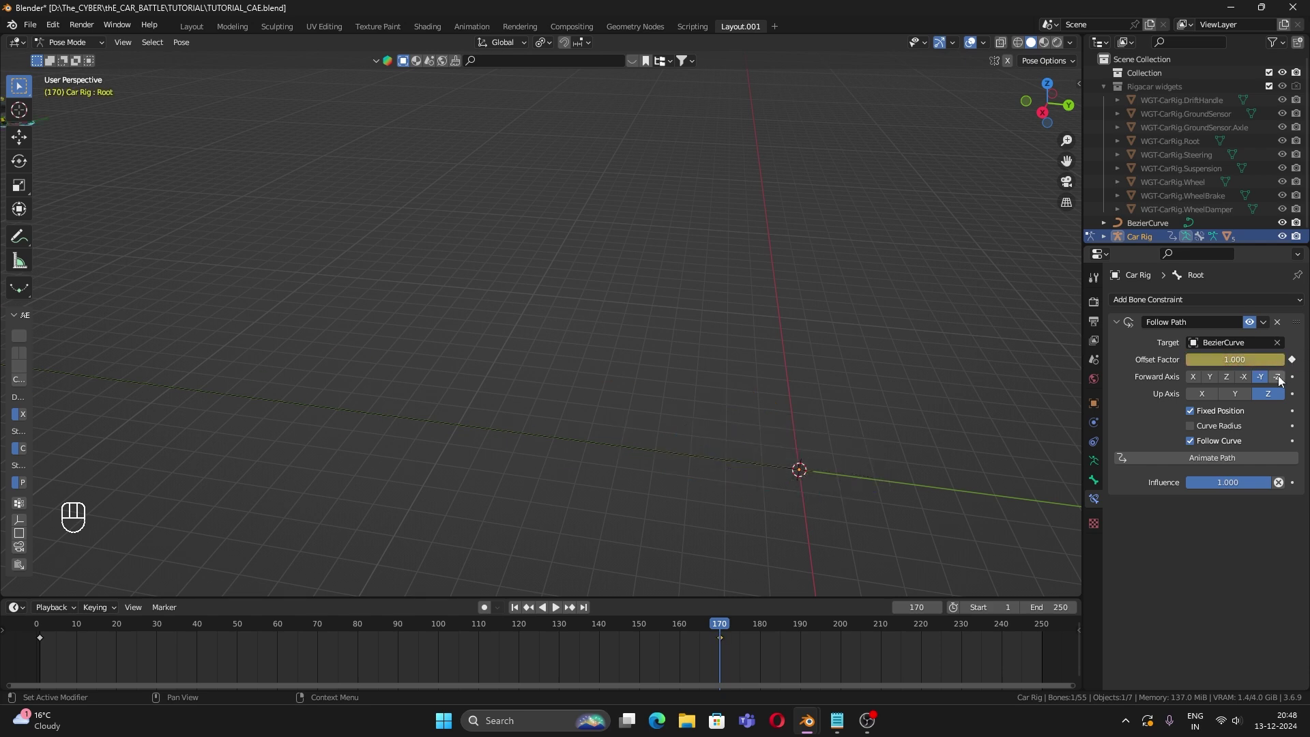
Step: Play the animation back from near the start and examine how the car follows the path
{"action": "scroll", "coordinate": [580, 645], "scroll_direction": "down", "scroll_amount": 2}
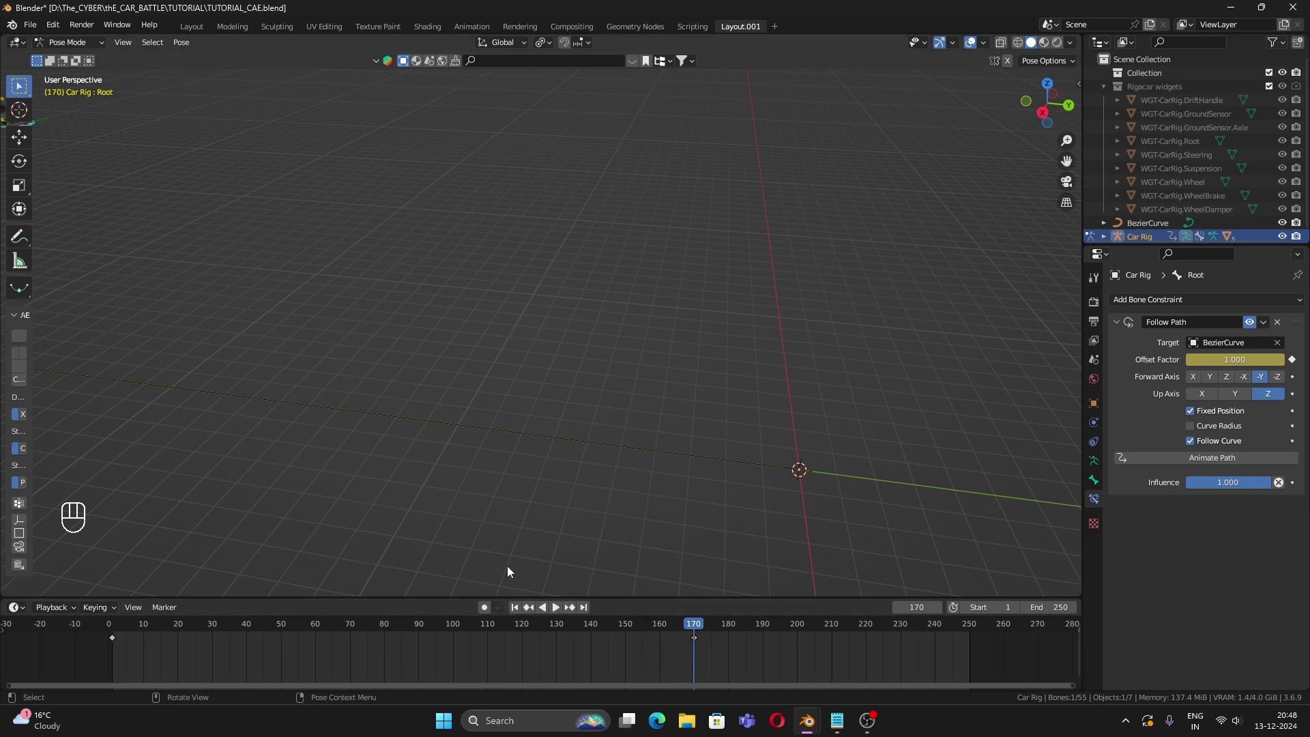
{"action": "scroll", "coordinate": [464, 437], "scroll_direction": "down", "scroll_amount": 6}
{"action": "middle_click_drag", "start_coordinate": [591, 335], "coordinate": [949, 401], "text": "shift"}
{"action": "scroll", "coordinate": [646, 415], "scroll_direction": "up", "scroll_amount": 3}
{"action": "middle_click_drag", "start_coordinate": [645, 412], "coordinate": [858, 232]}
{"action": "scroll", "coordinate": [779, 391], "scroll_direction": "down", "scroll_amount": 2}
{"action": "scroll", "coordinate": [699, 412], "scroll_direction": "up", "scroll_amount": 1}
{"action": "middle_click_drag", "start_coordinate": [699, 412], "coordinate": [828, 440], "text": "shift"}
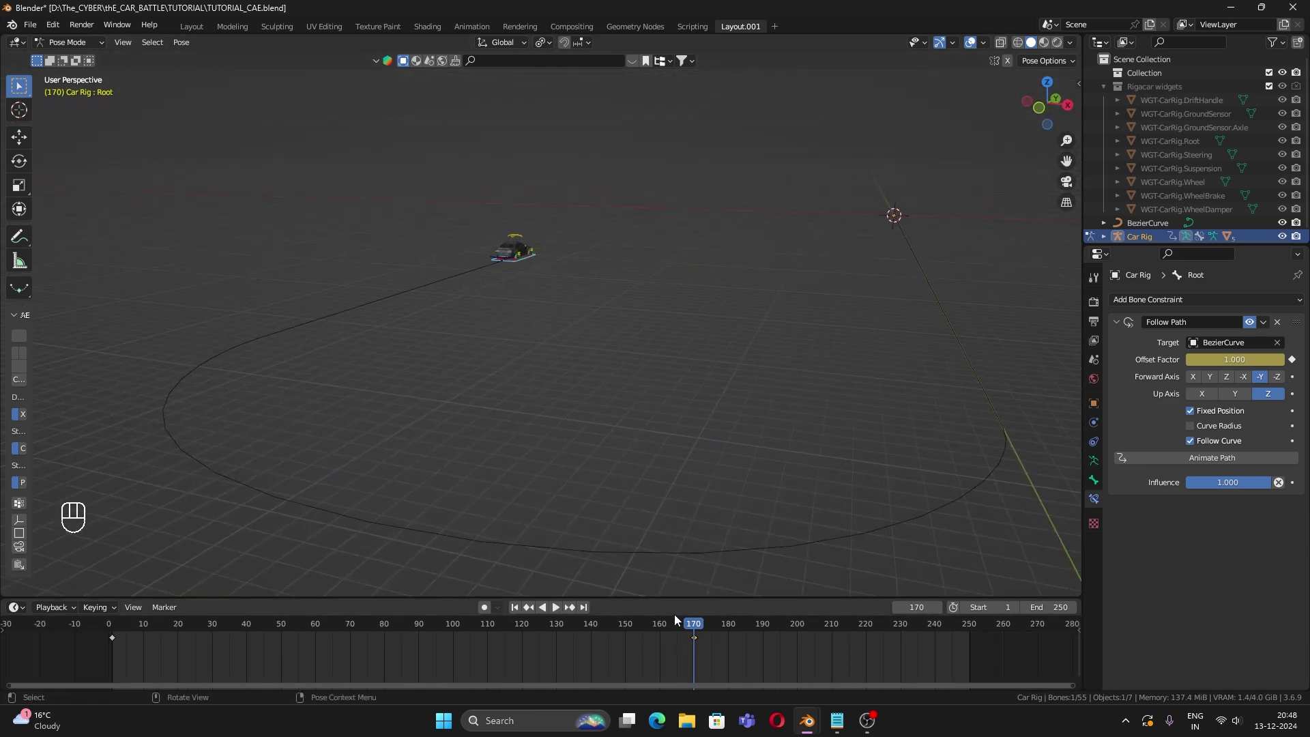
{"action": "left_click_drag", "start_coordinate": [665, 626], "coordinate": [160, 626]}
{"action": "key", "text": "space"}
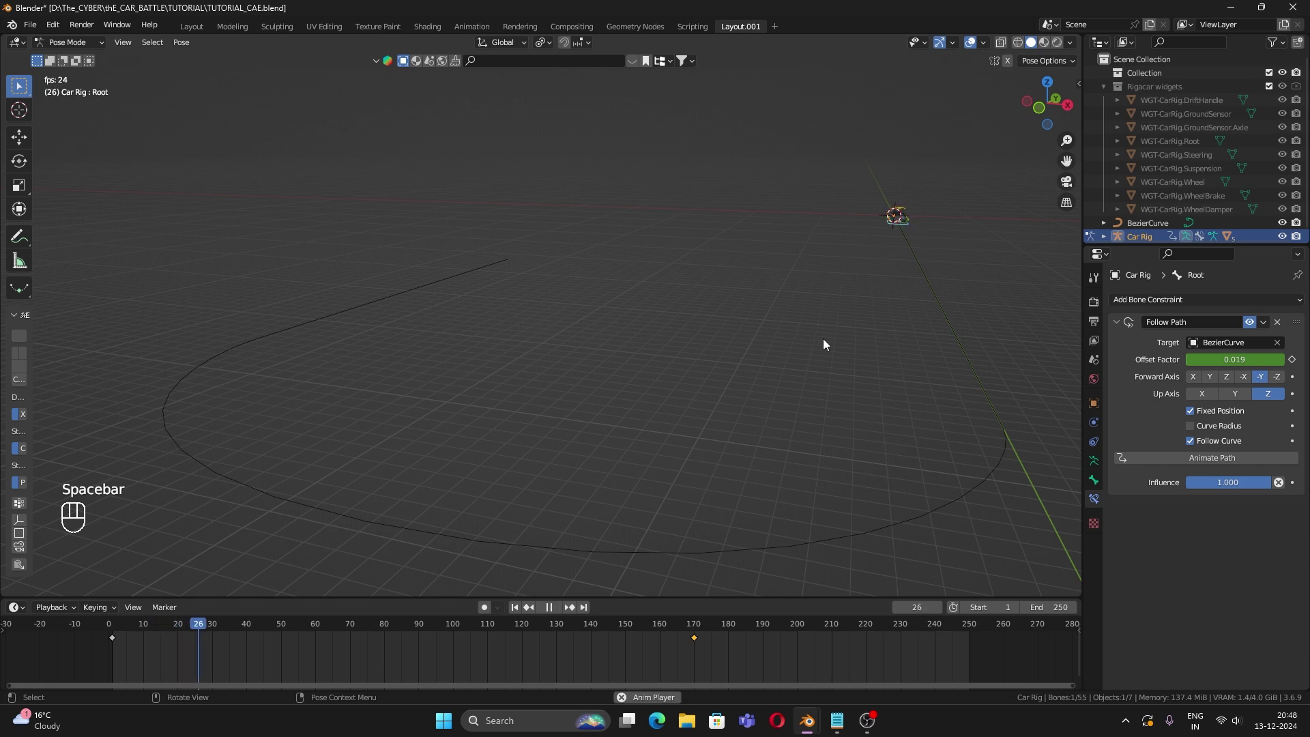
{"action": "middle_click_drag", "start_coordinate": [823, 339], "coordinate": [911, 334]}
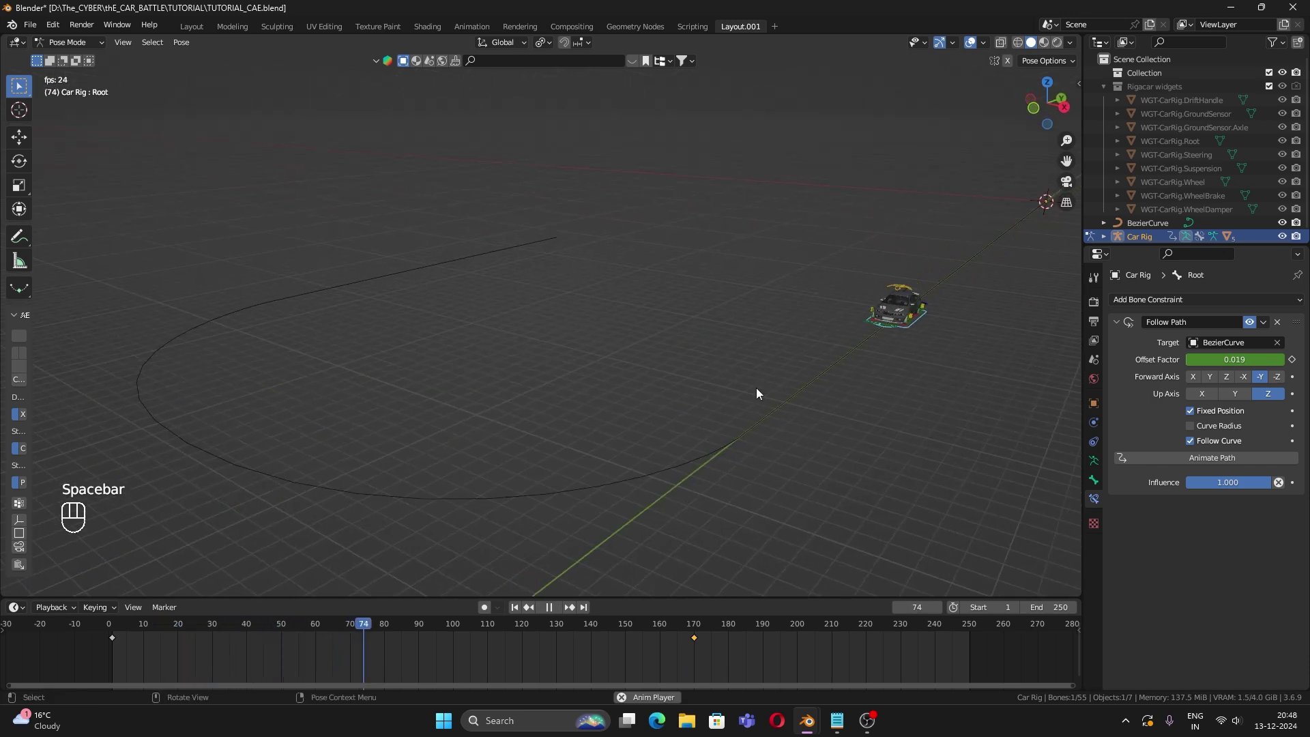
{"action": "middle_click_drag", "start_coordinate": [756, 387], "coordinate": [431, 341]}
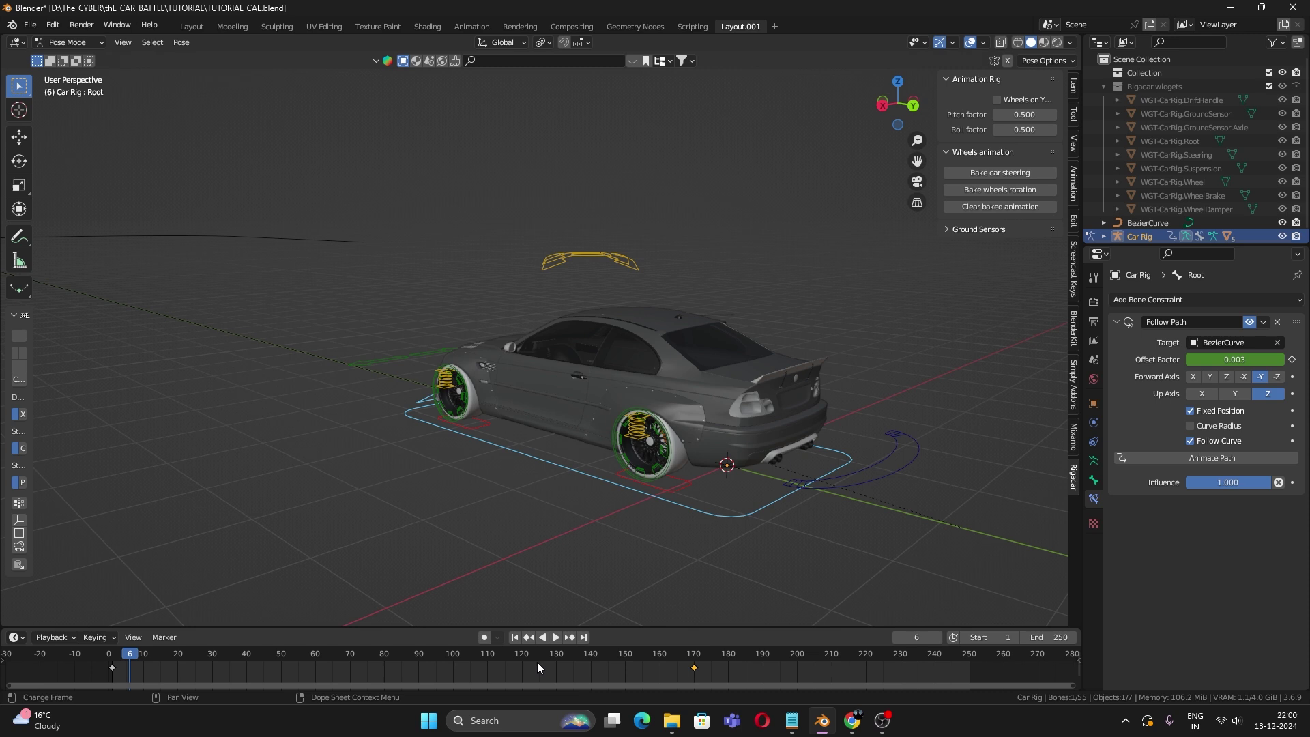
Step: Replay and scrub the opening frames close to the car to examine its wheels, ending at frame 0
{"action": "left_click", "coordinate": [537, 662]}
{"action": "key", "text": "space"}
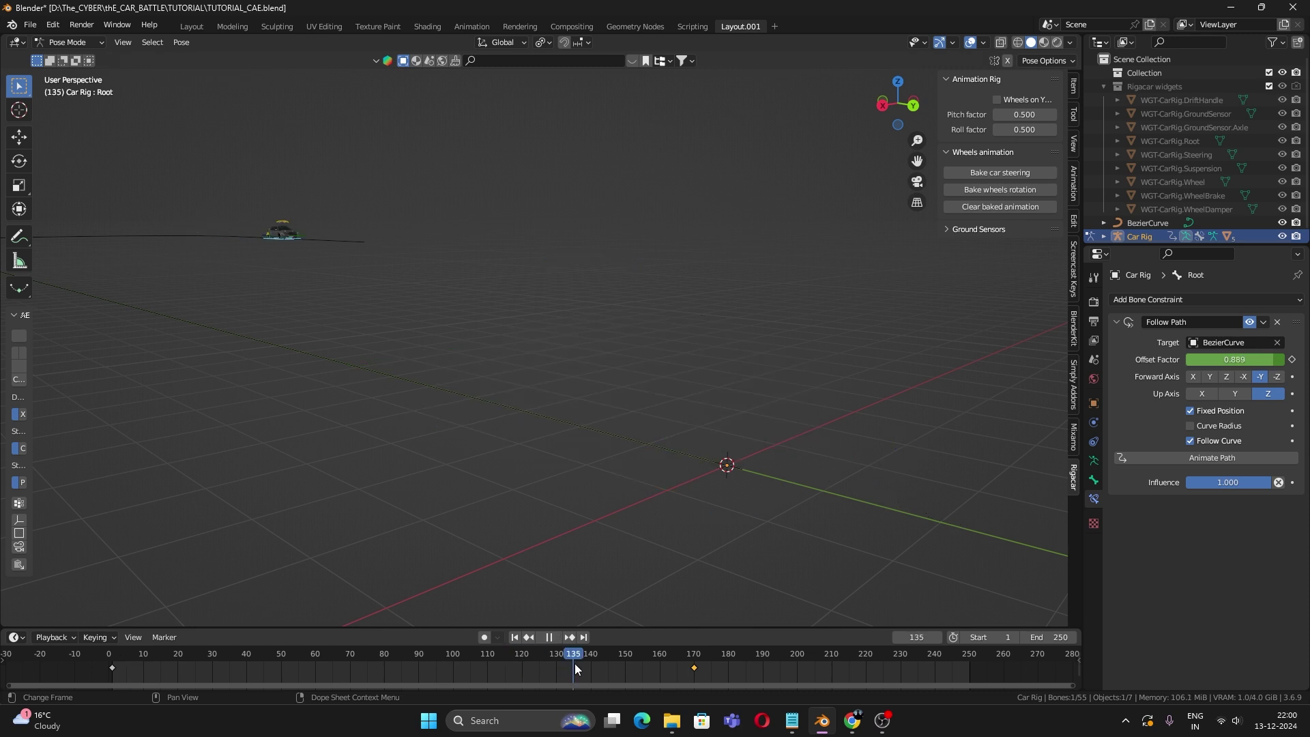
{"action": "left_click", "coordinate": [104, 674]}
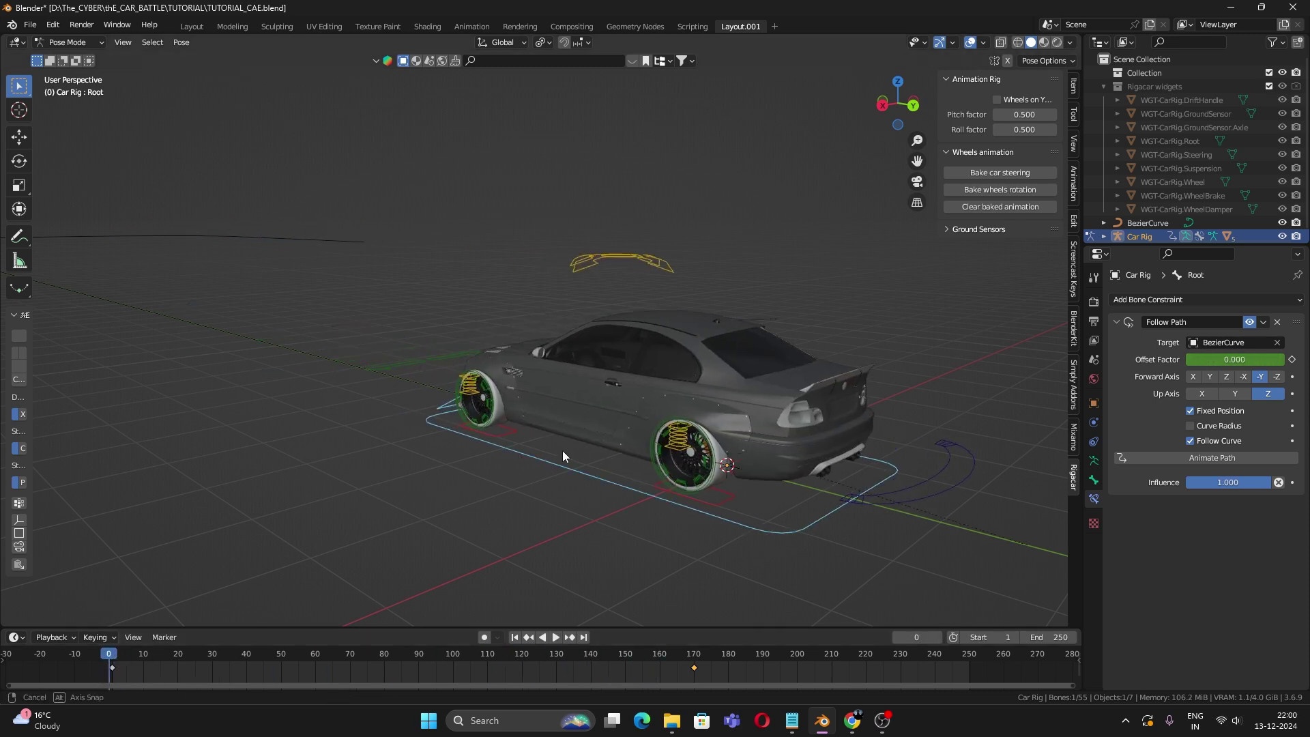
{"action": "middle_click_drag", "start_coordinate": [562, 450], "coordinate": [542, 443]}
{"action": "key", "text": "space"}
{"action": "key", "text": "space"}
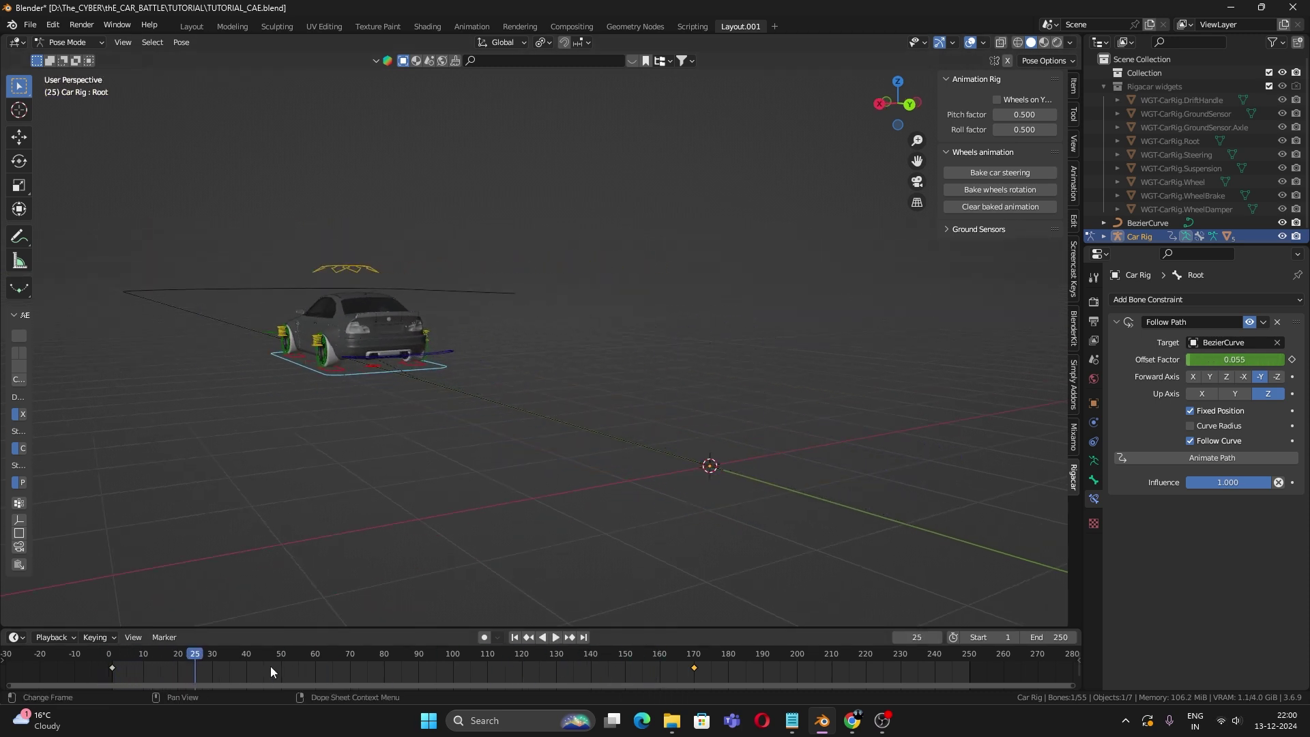
{"action": "left_click_drag", "start_coordinate": [199, 657], "coordinate": [178, 659]}
{"action": "left_click_drag", "start_coordinate": [178, 659], "coordinate": [109, 659]}
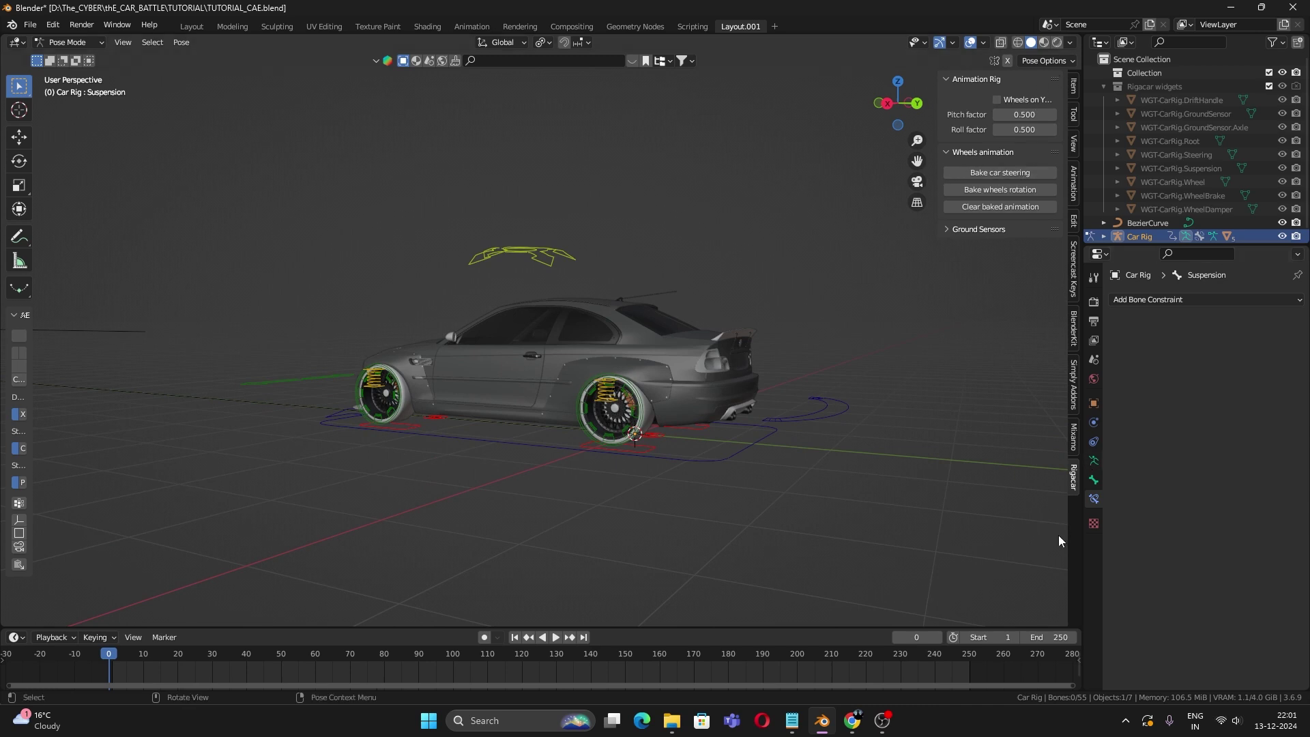
Step: Bake the car steering from frame 1 to 170 with rotation factor 0.10 and keyframe tolerance 0.01
{"action": "left_click", "coordinate": [997, 176]}
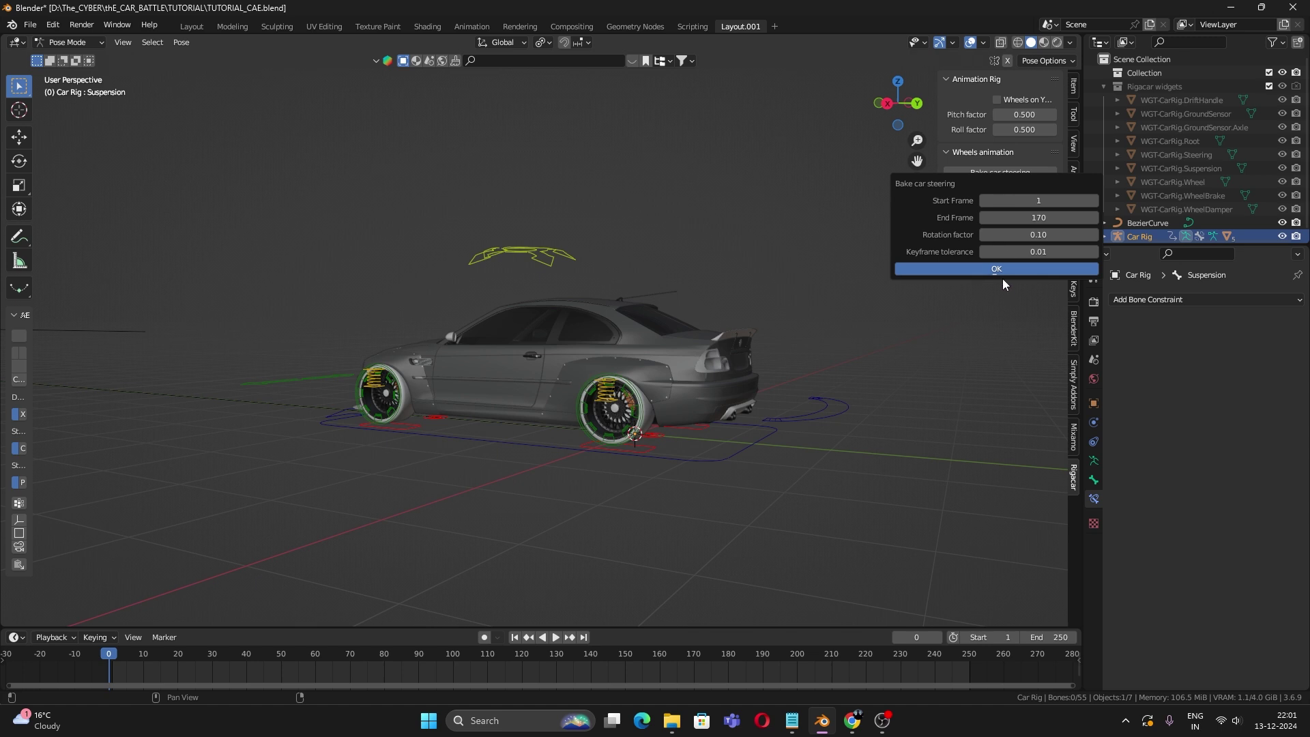
{"action": "left_click", "coordinate": [994, 269]}
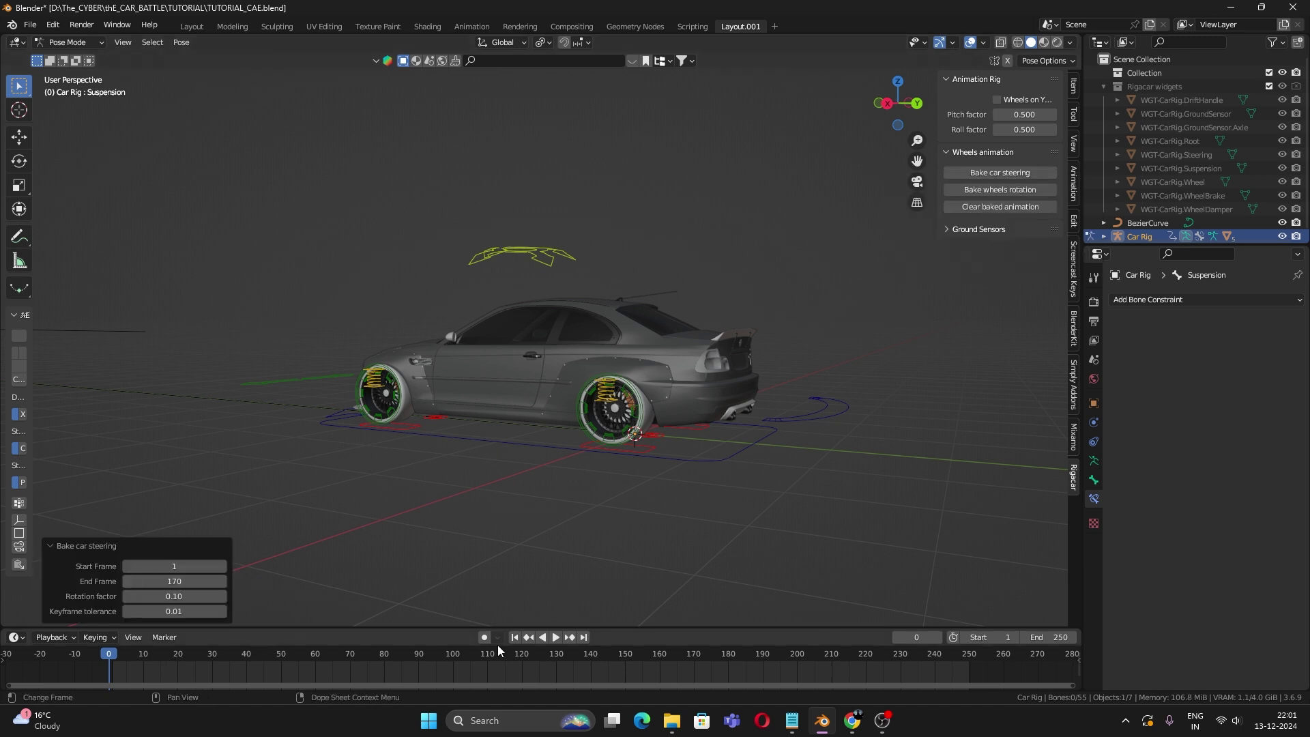
{"action": "middle_click_drag", "start_coordinate": [711, 494], "coordinate": [583, 470]}
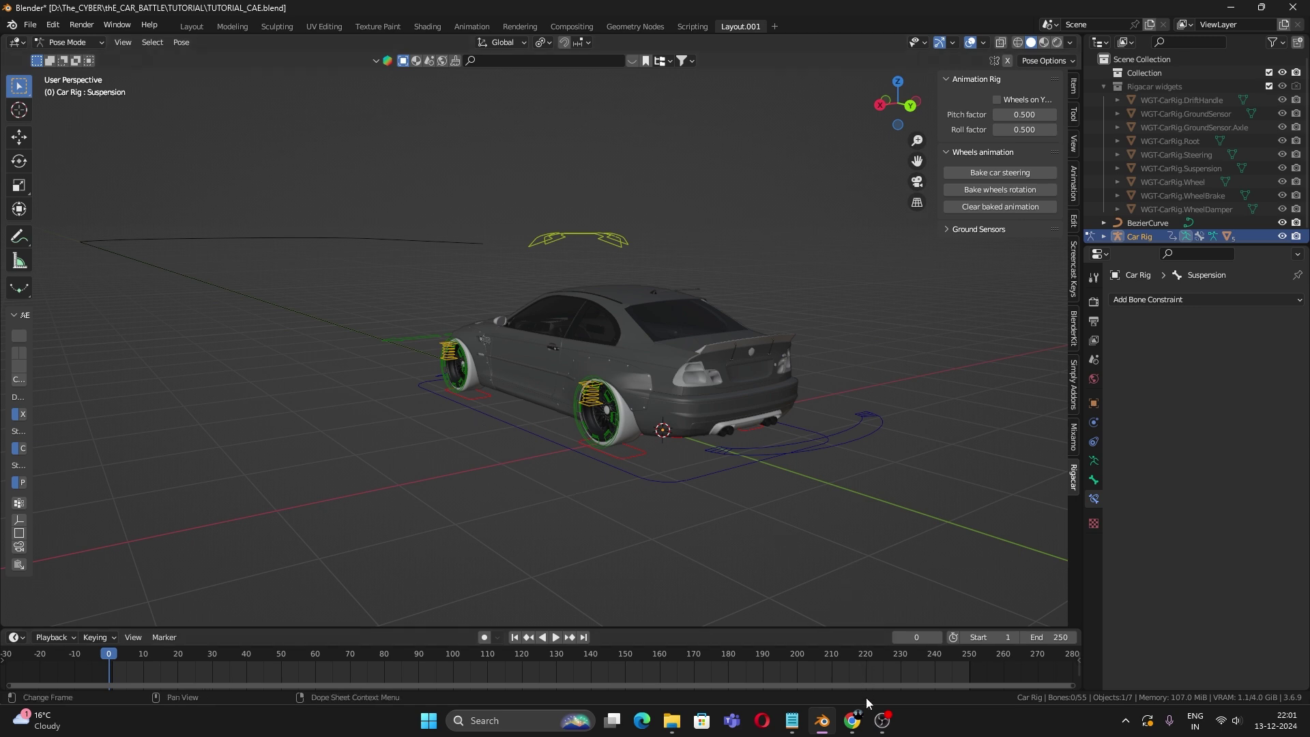
Step: Switch to Chrome and review the rigacar-master-FIX.zip download page and the description of the "Blender Rigacar add-on fix" video
{"action": "left_click", "coordinate": [852, 721]}
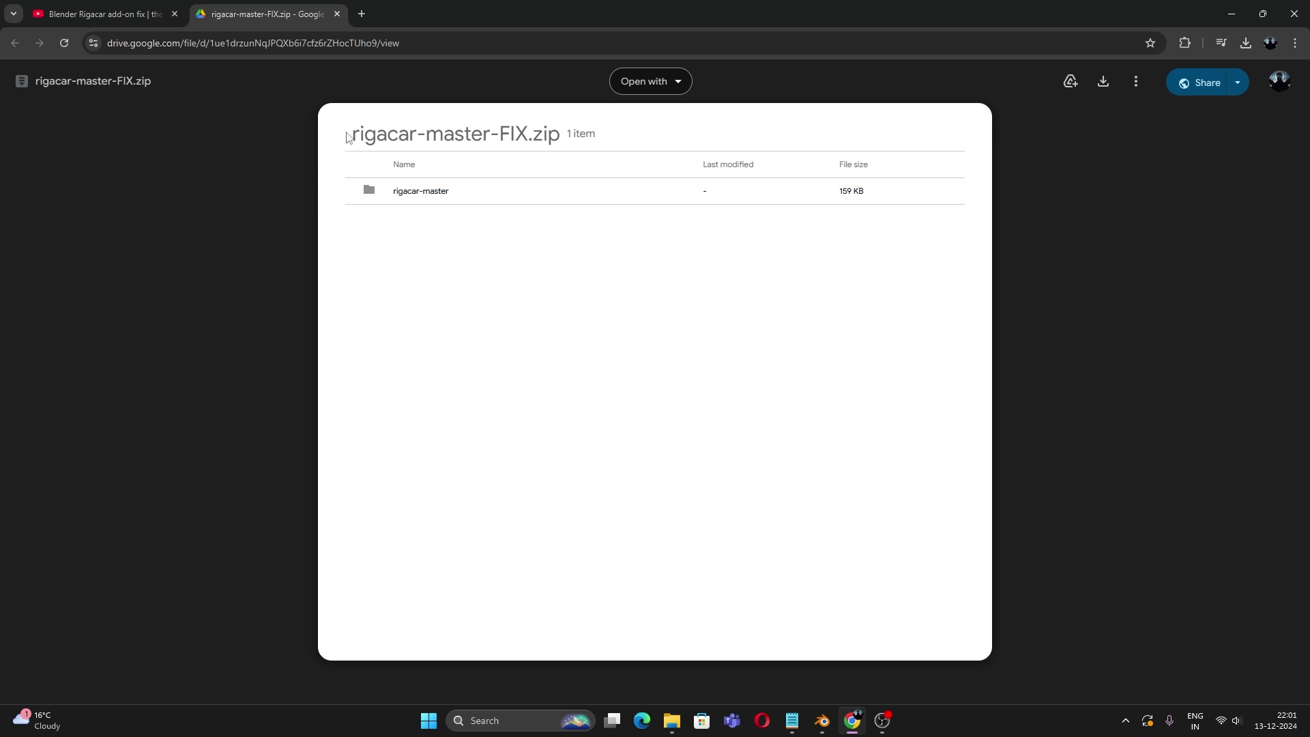
{"action": "left_click_drag", "start_coordinate": [347, 137], "coordinate": [562, 143]}
{"action": "left_click", "coordinate": [83, 18]}
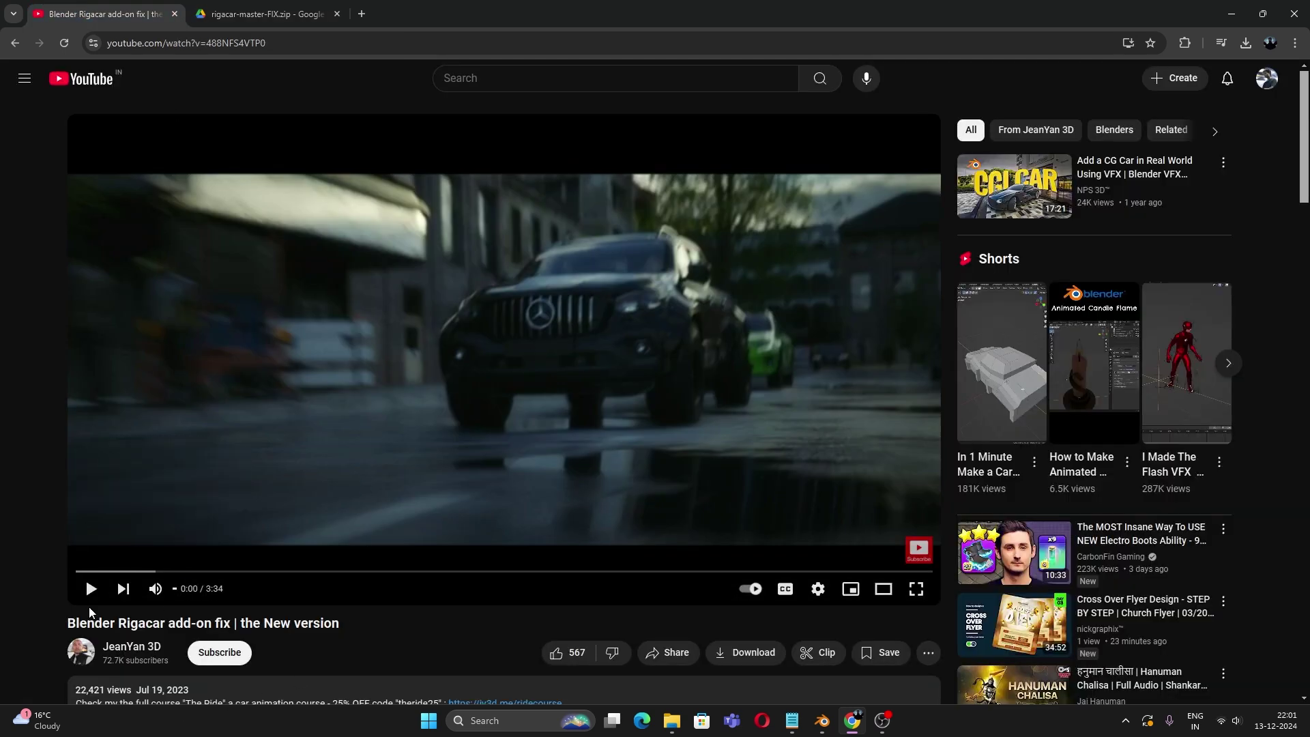
{"action": "scroll", "coordinate": [191, 566], "scroll_direction": "down", "scroll_amount": 4}
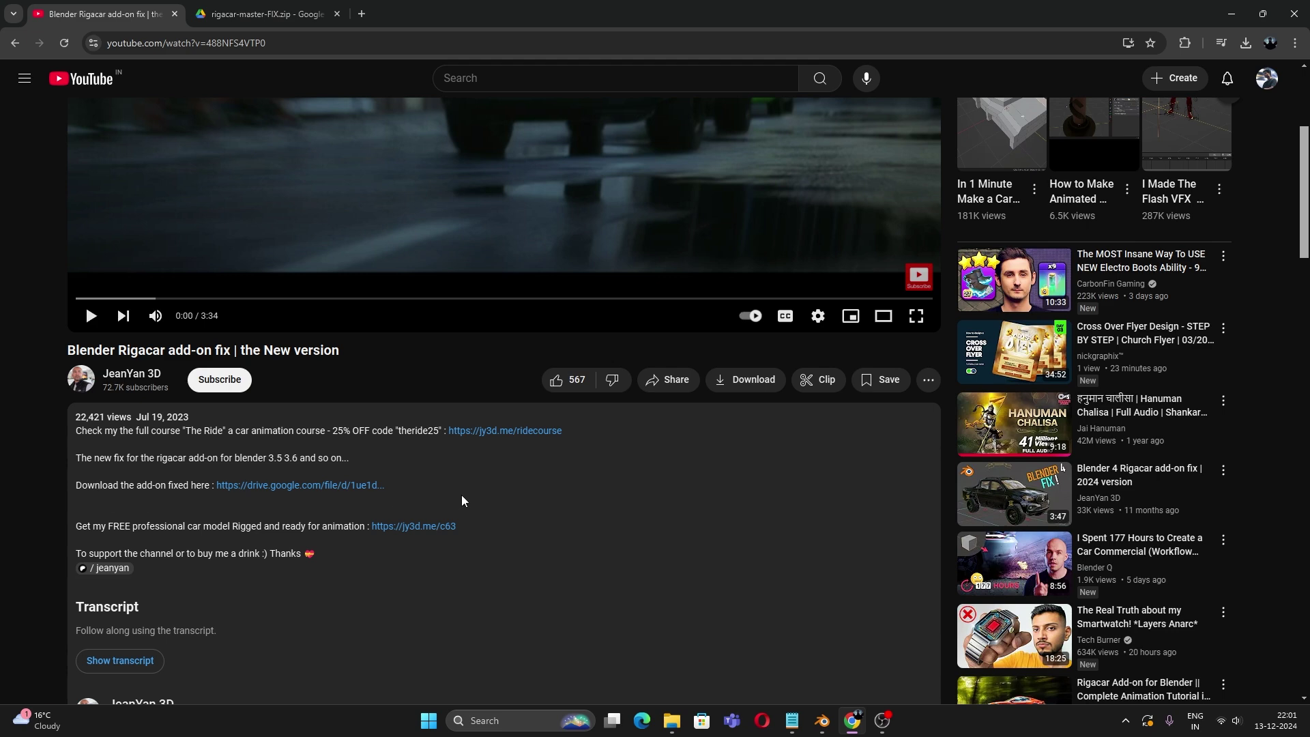
{"action": "scroll", "coordinate": [341, 492], "scroll_direction": "up", "scroll_amount": 2}
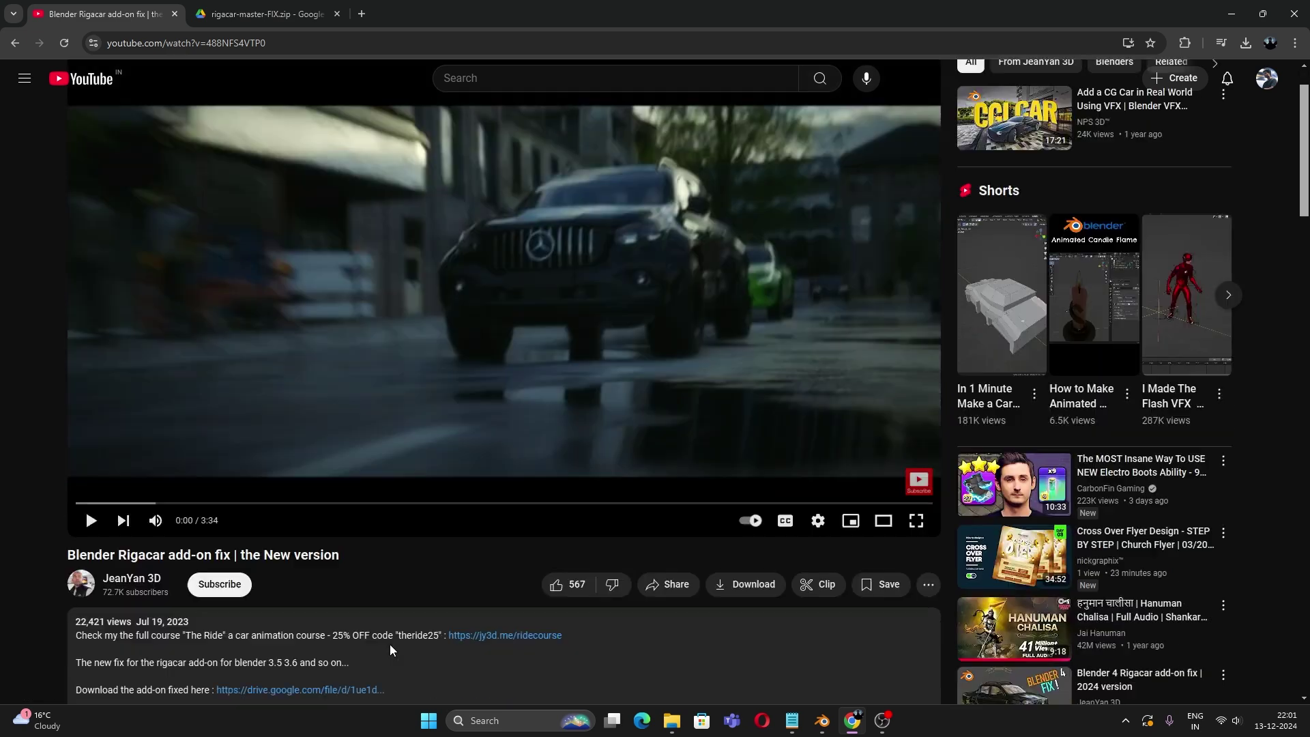
{"action": "scroll", "coordinate": [271, 614], "scroll_direction": "up", "scroll_amount": 2}
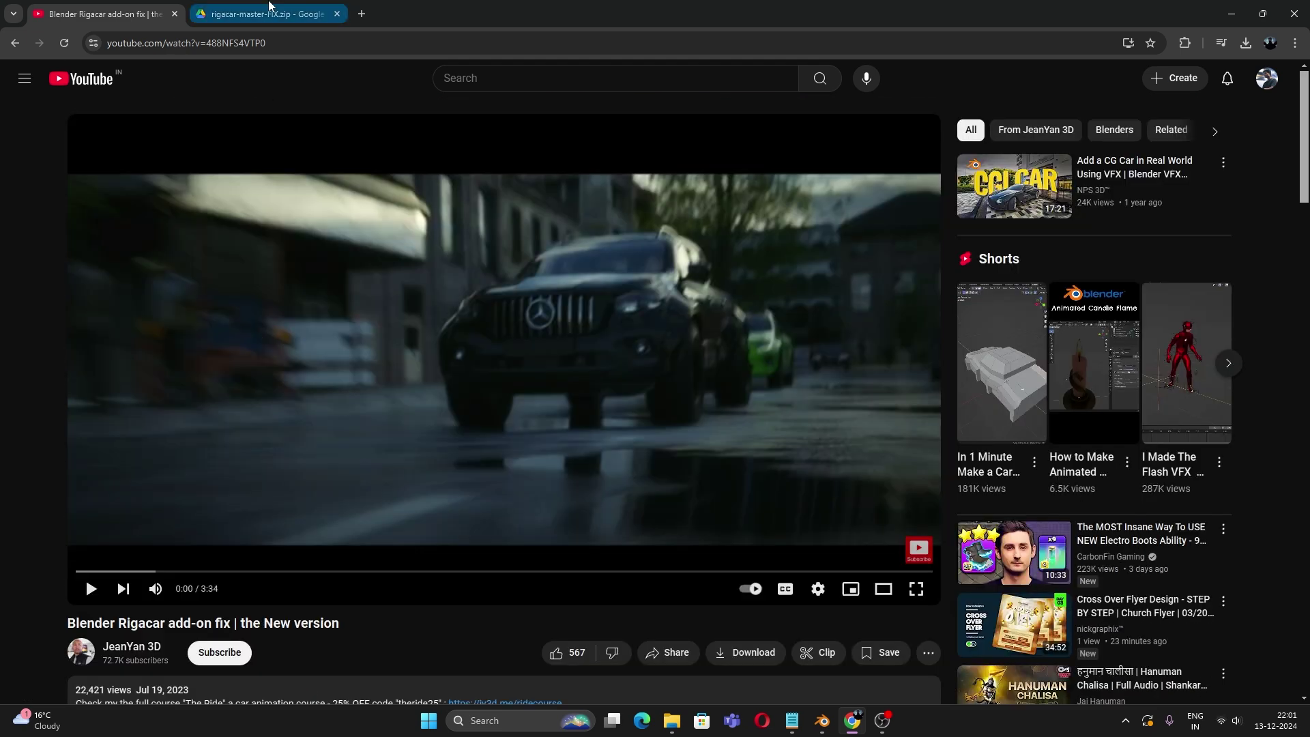
Step: Download rigacar-master-FIX.zip from its Google Drive page
{"action": "left_click", "coordinate": [266, 15]}
{"action": "left_click_drag", "start_coordinate": [340, 129], "coordinate": [515, 133]}
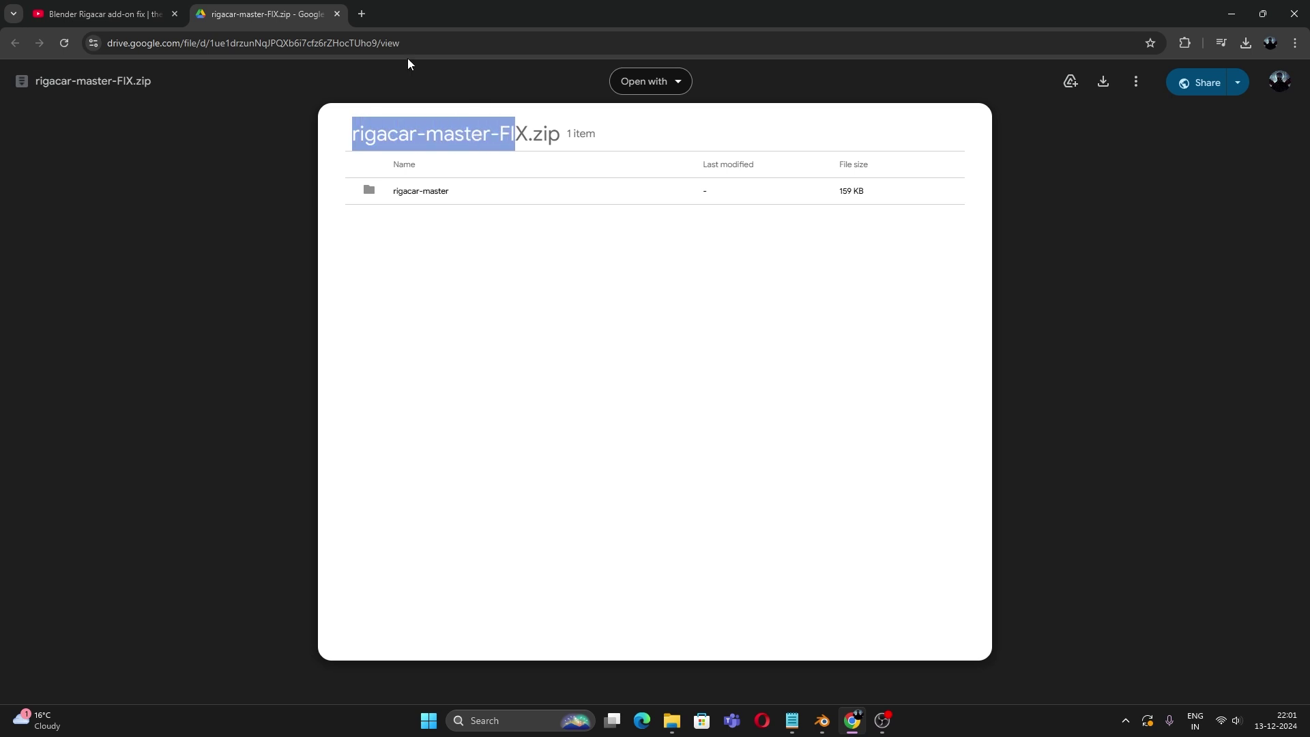
{"action": "left_click", "coordinate": [399, 44]}
{"action": "left_click", "coordinate": [280, 230]}
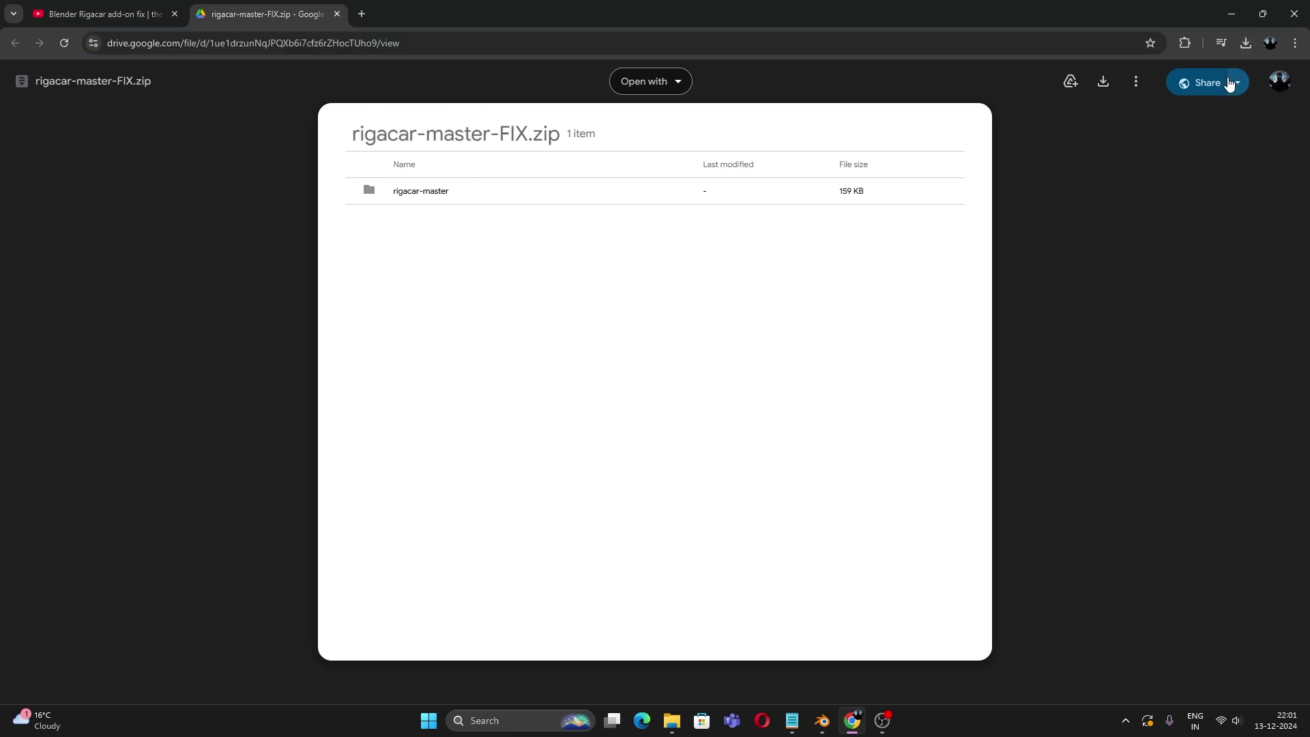
{"action": "left_click", "coordinate": [1103, 87]}
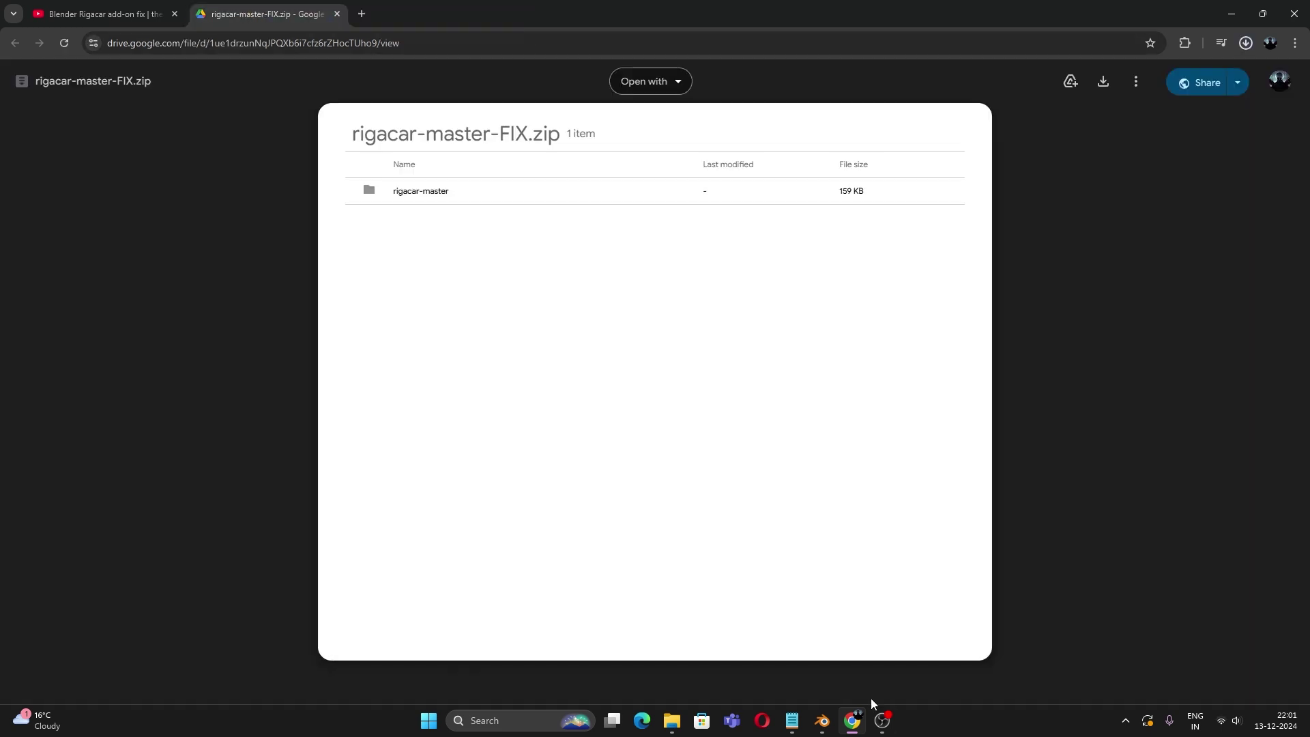
Step: Switch to Blender and install the add-on from rigacar-master-FIX.zip in the TUTORIAL folder
{"action": "left_click", "coordinate": [833, 728]}
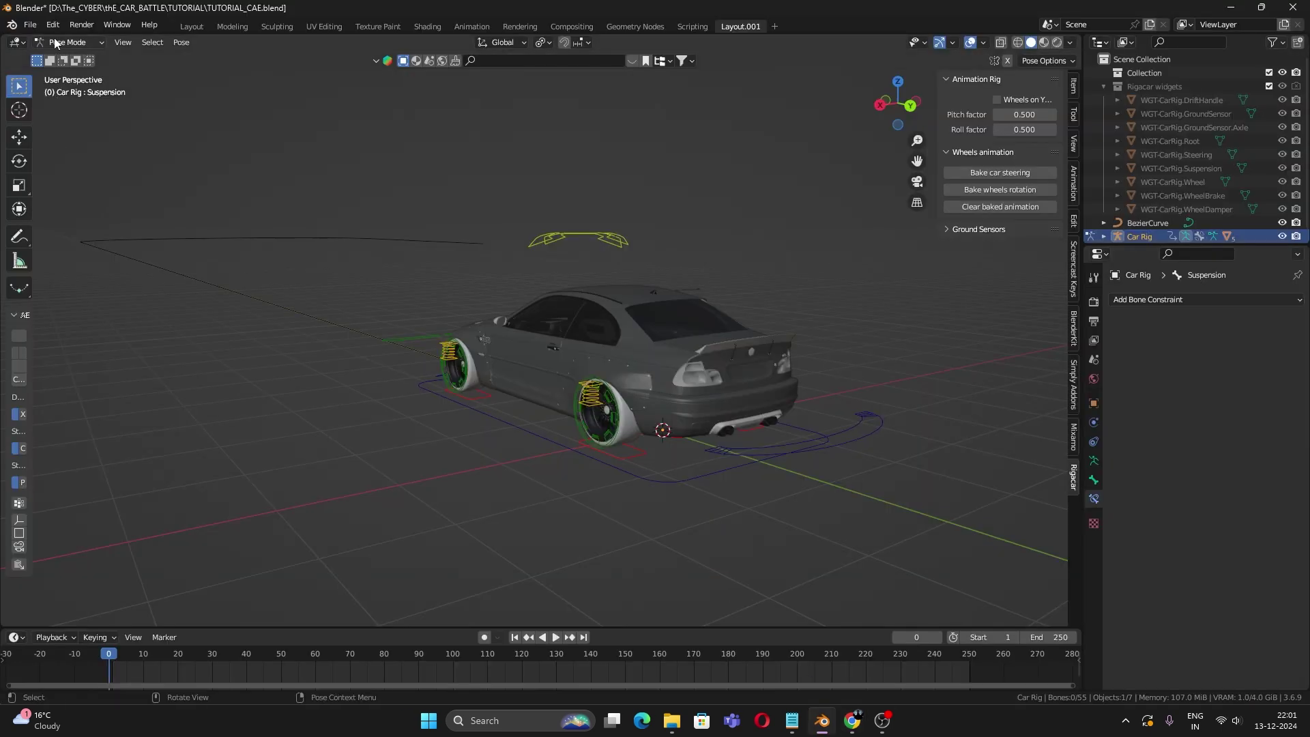
{"action": "left_click", "coordinate": [53, 23]}
{"action": "left_click", "coordinate": [96, 220]}
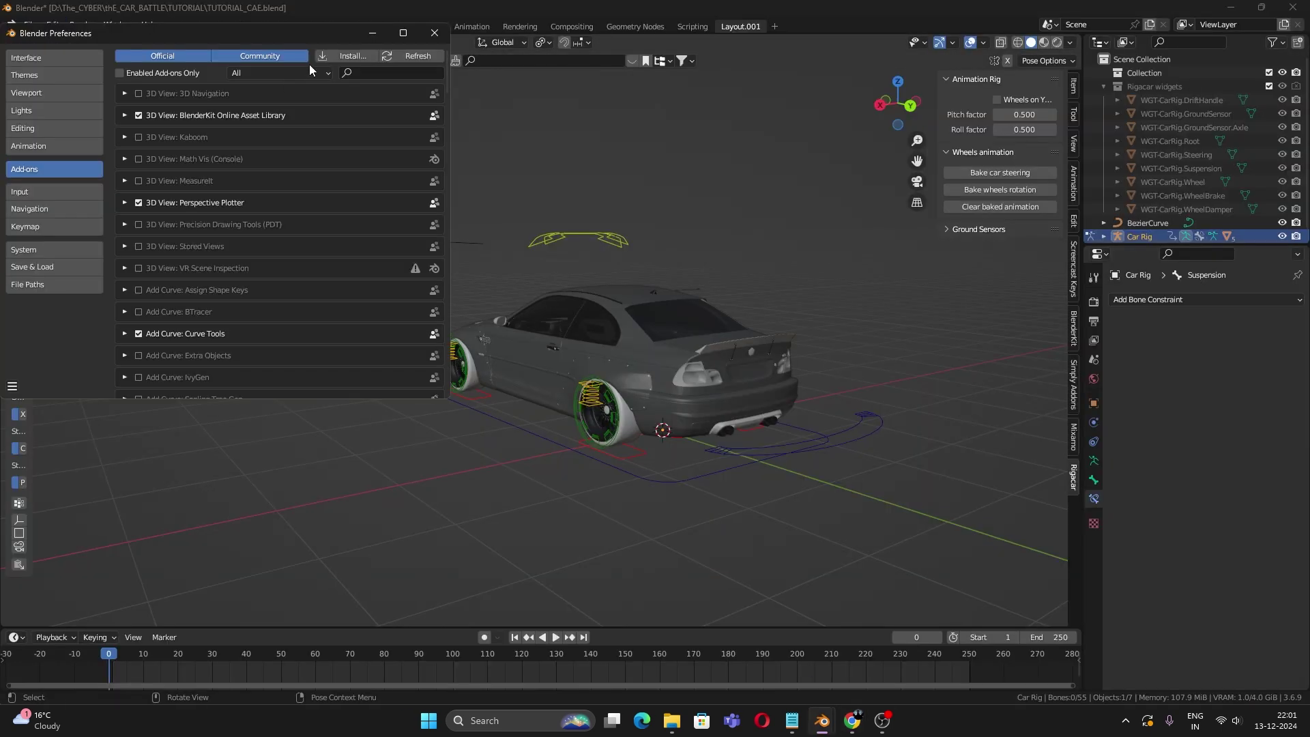
{"action": "left_click", "coordinate": [355, 56]}
{"action": "left_click", "coordinate": [231, 233]}
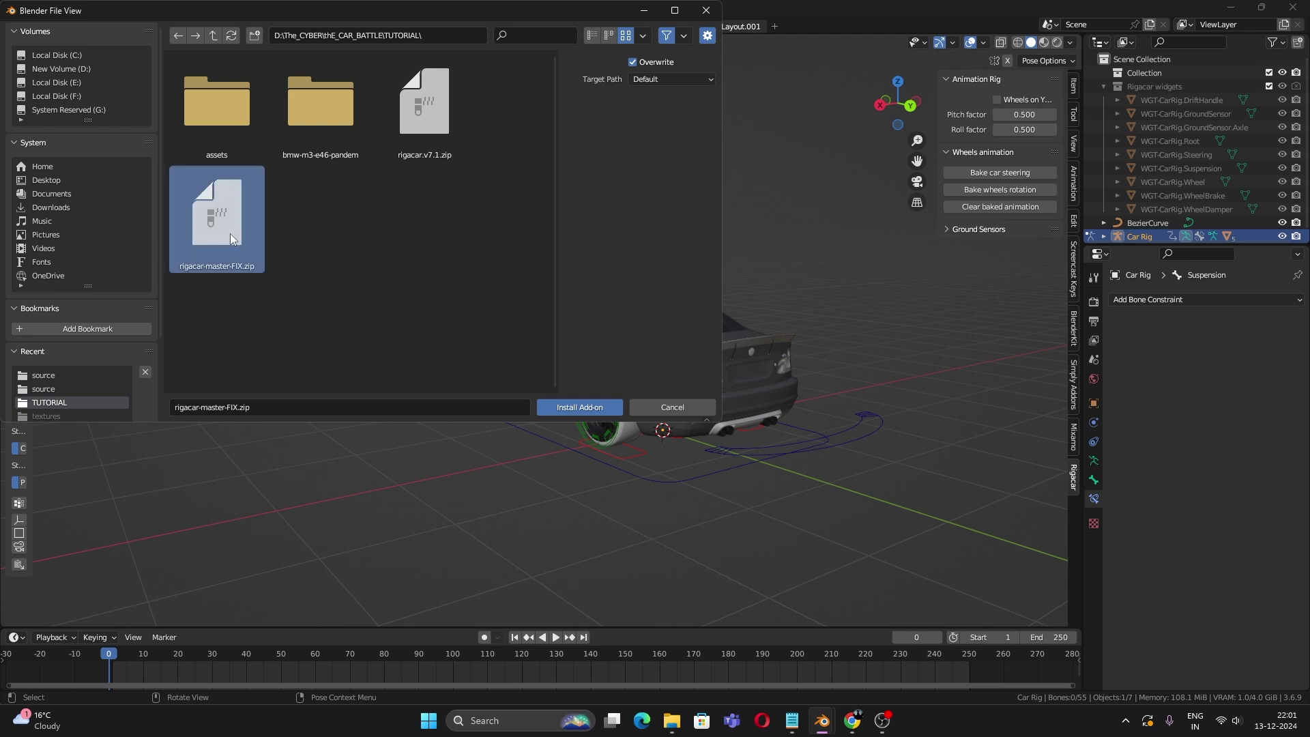
{"action": "double_click", "coordinate": [239, 259]}
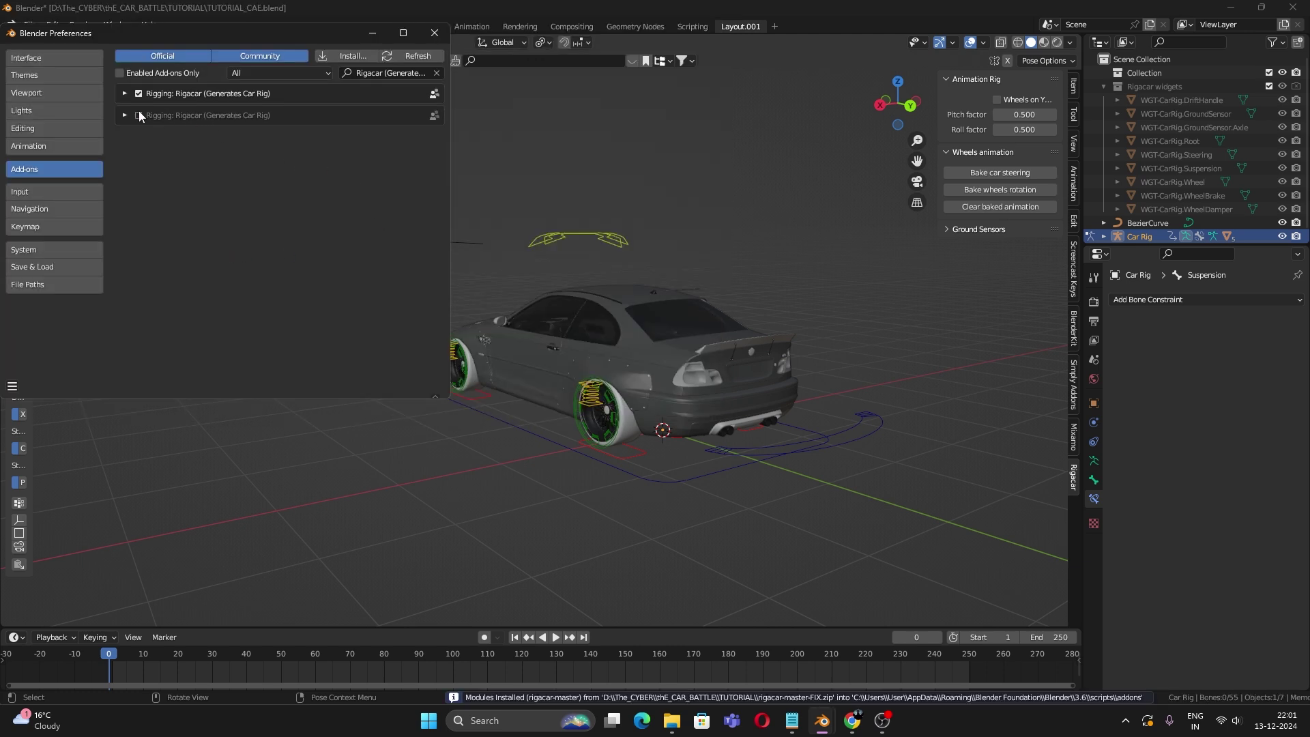
Step: Disable the old Rigacar add-on, enable the rigacar-master version and save the preferences
{"action": "left_click", "coordinate": [143, 96]}
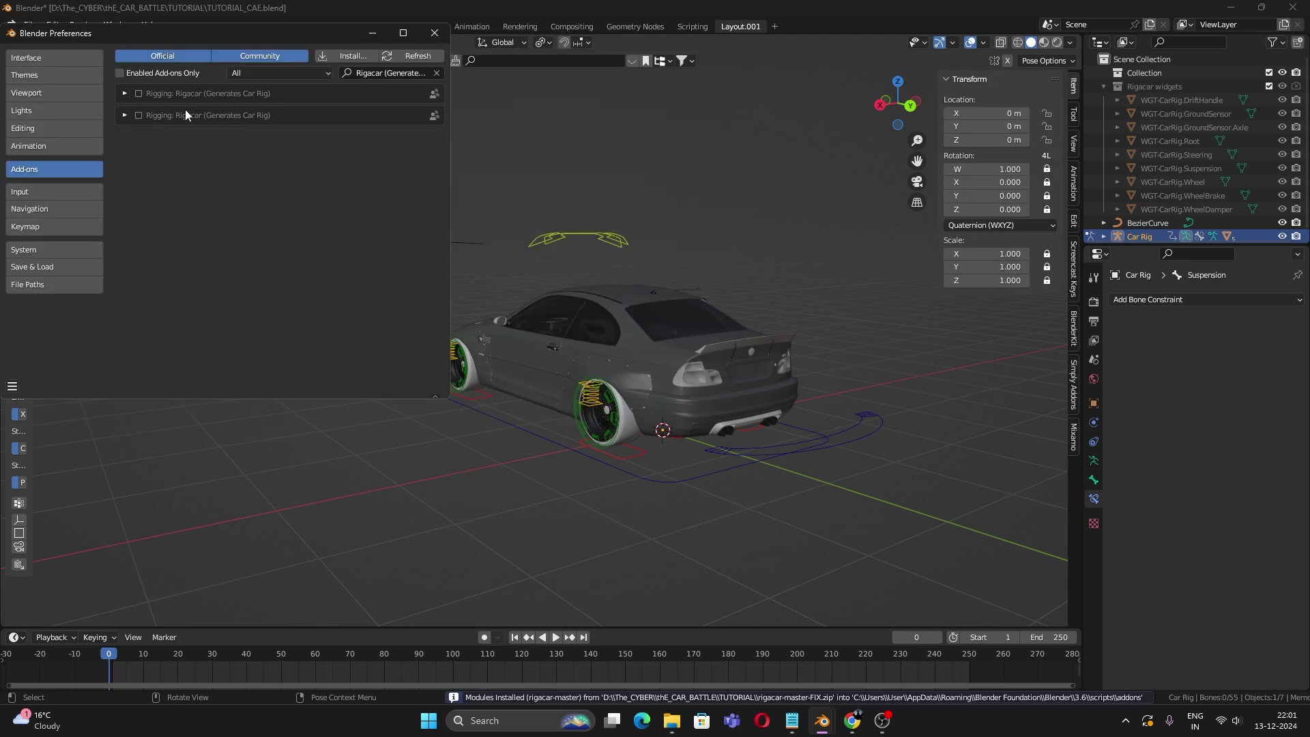
{"action": "left_click", "coordinate": [138, 114]}
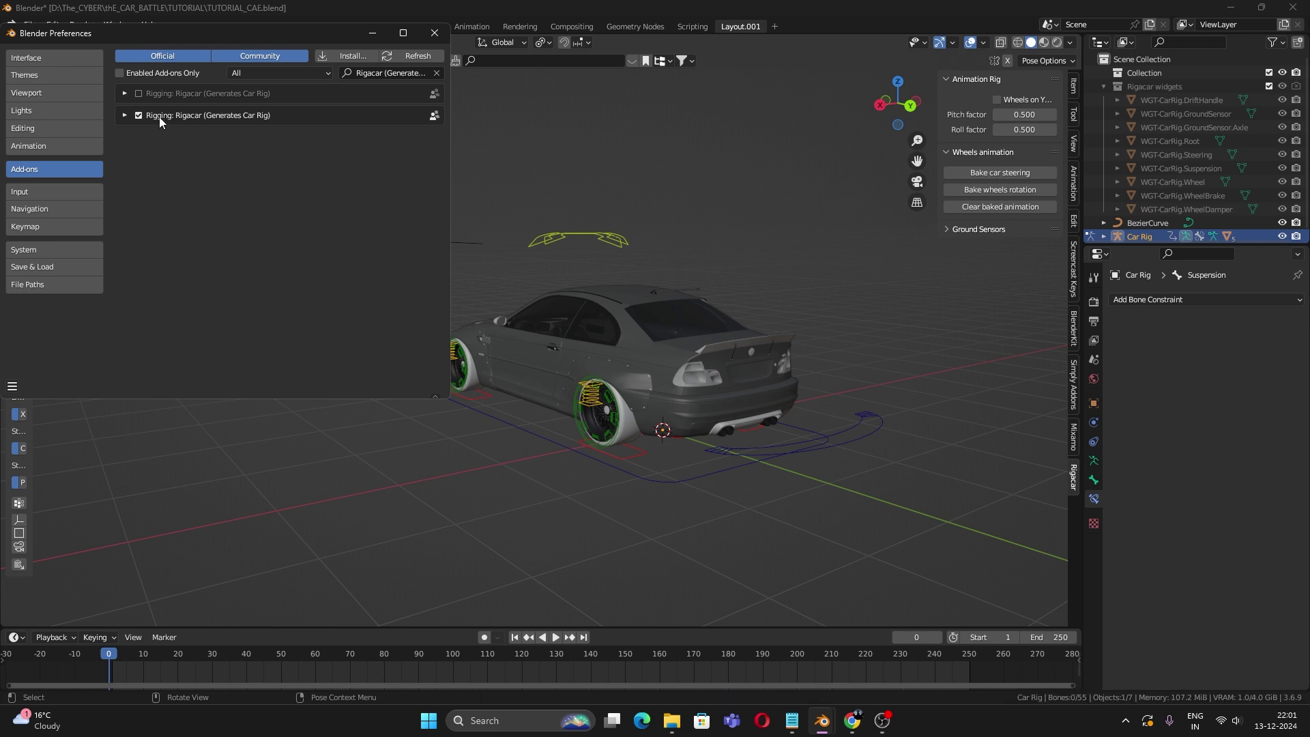
{"action": "left_click", "coordinate": [125, 115]}
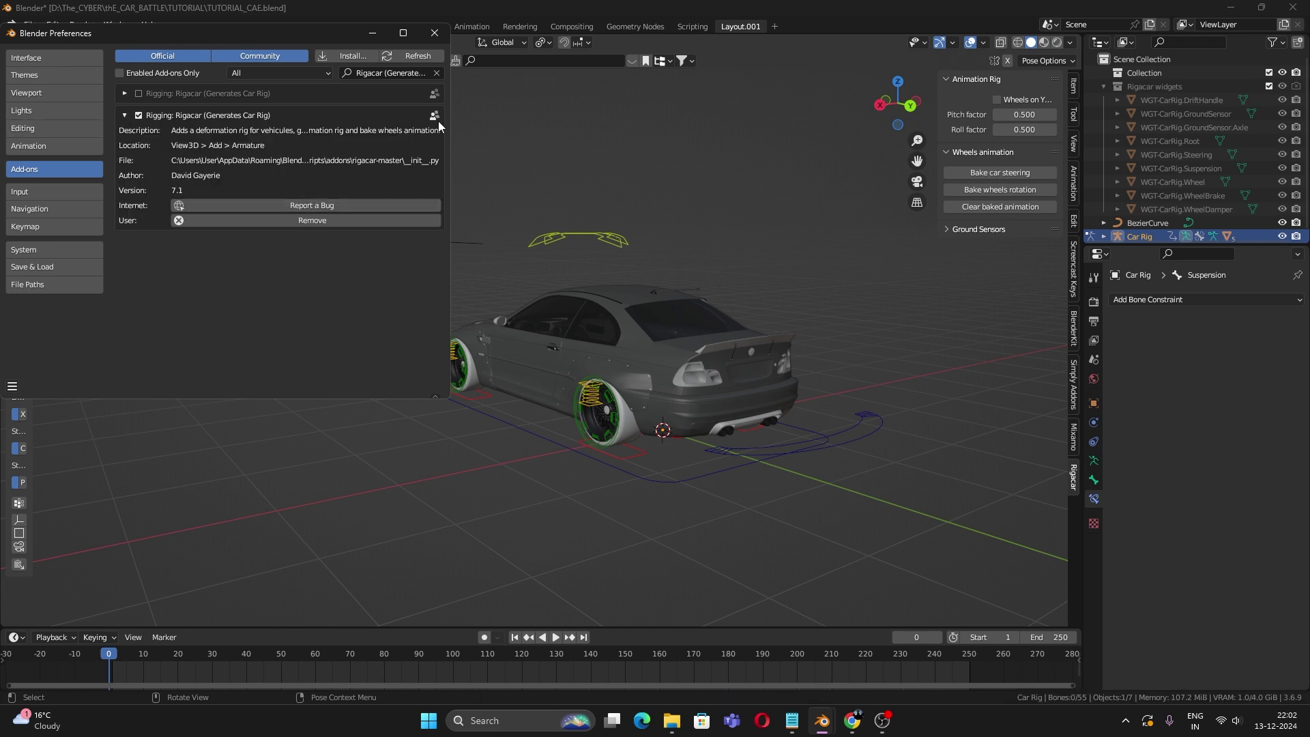
{"action": "left_click", "coordinate": [12, 386]}
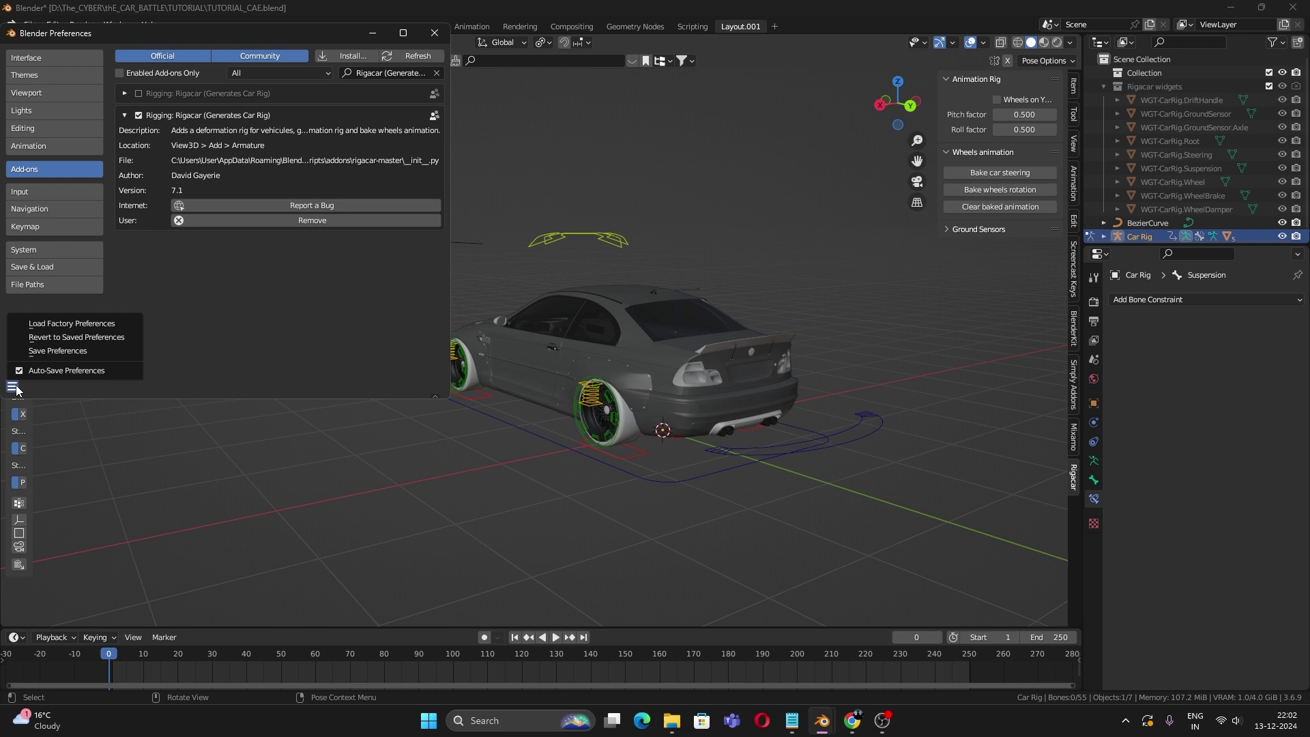
{"action": "left_click", "coordinate": [51, 354]}
{"action": "left_click", "coordinate": [451, 22]}
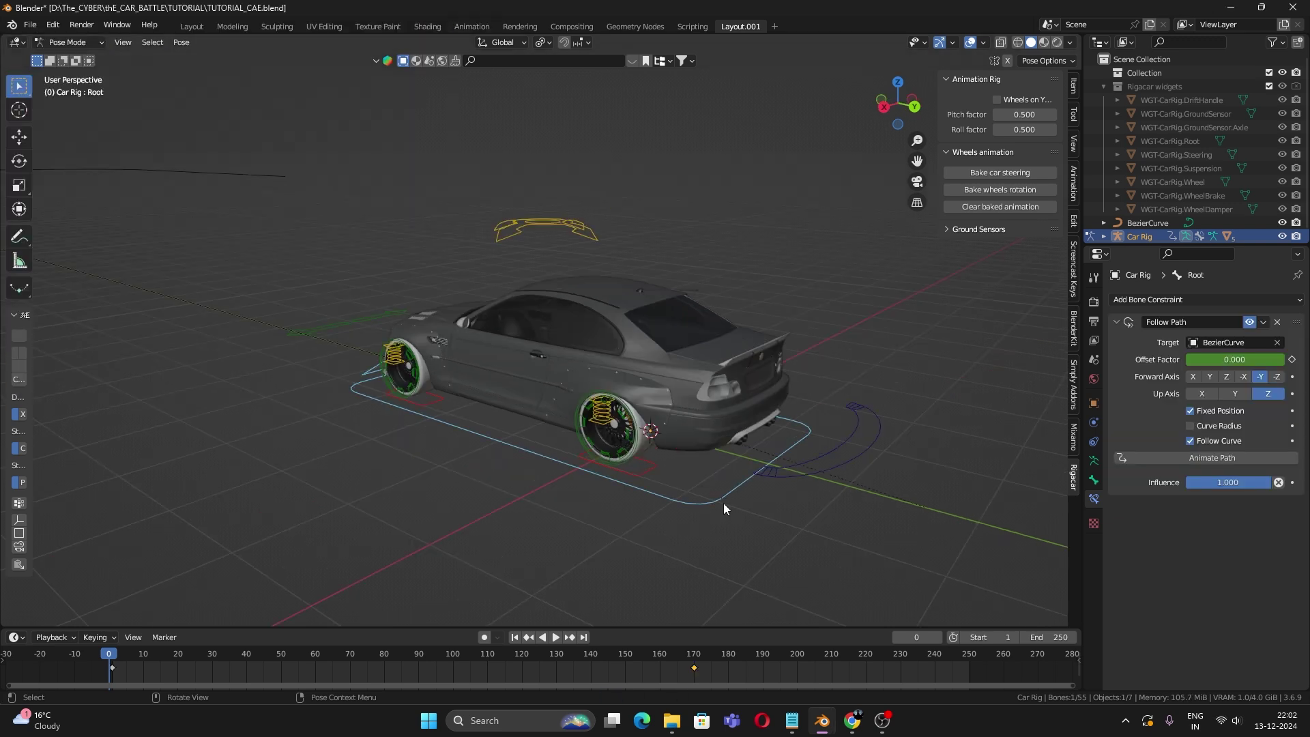
Step: Bake the car steering with rotation factor 1.00 and the wheels rotation, both from frame 1 to 170 with keyframe tolerance 0.01
{"action": "left_click", "coordinate": [1011, 173]}
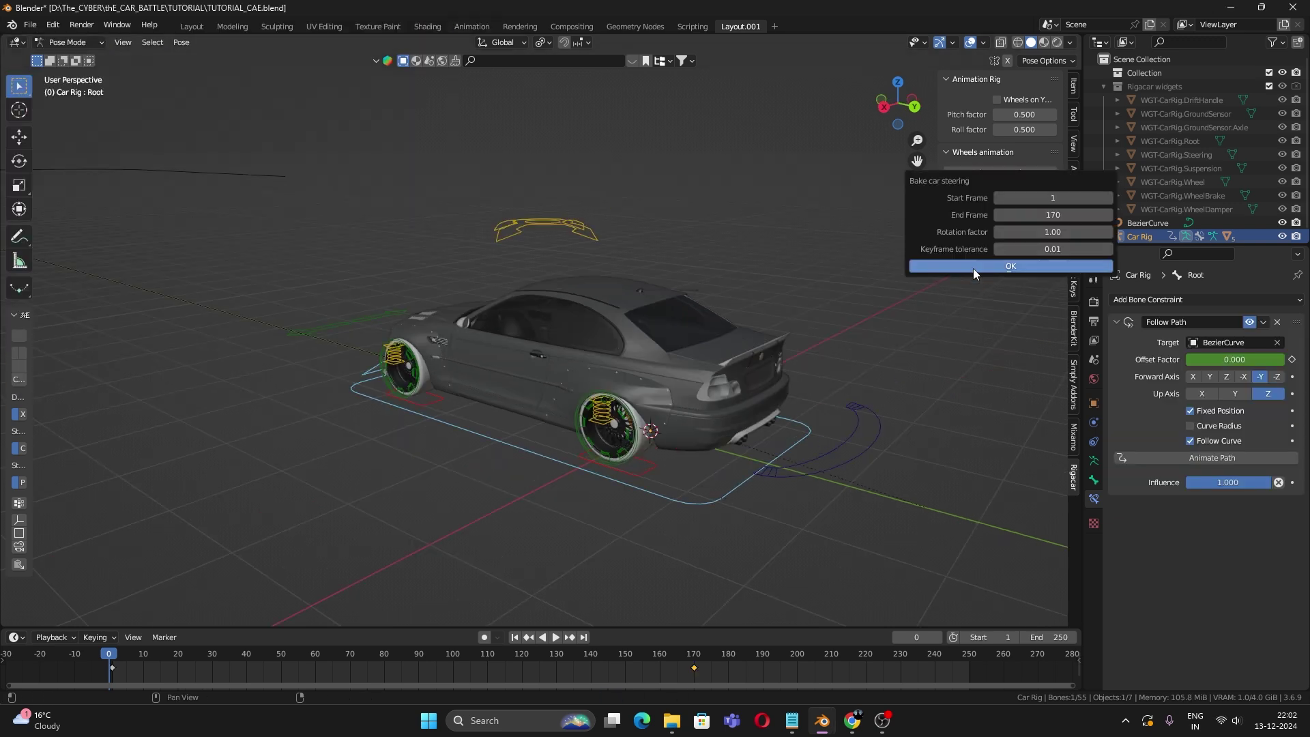
{"action": "left_click", "coordinate": [973, 268]}
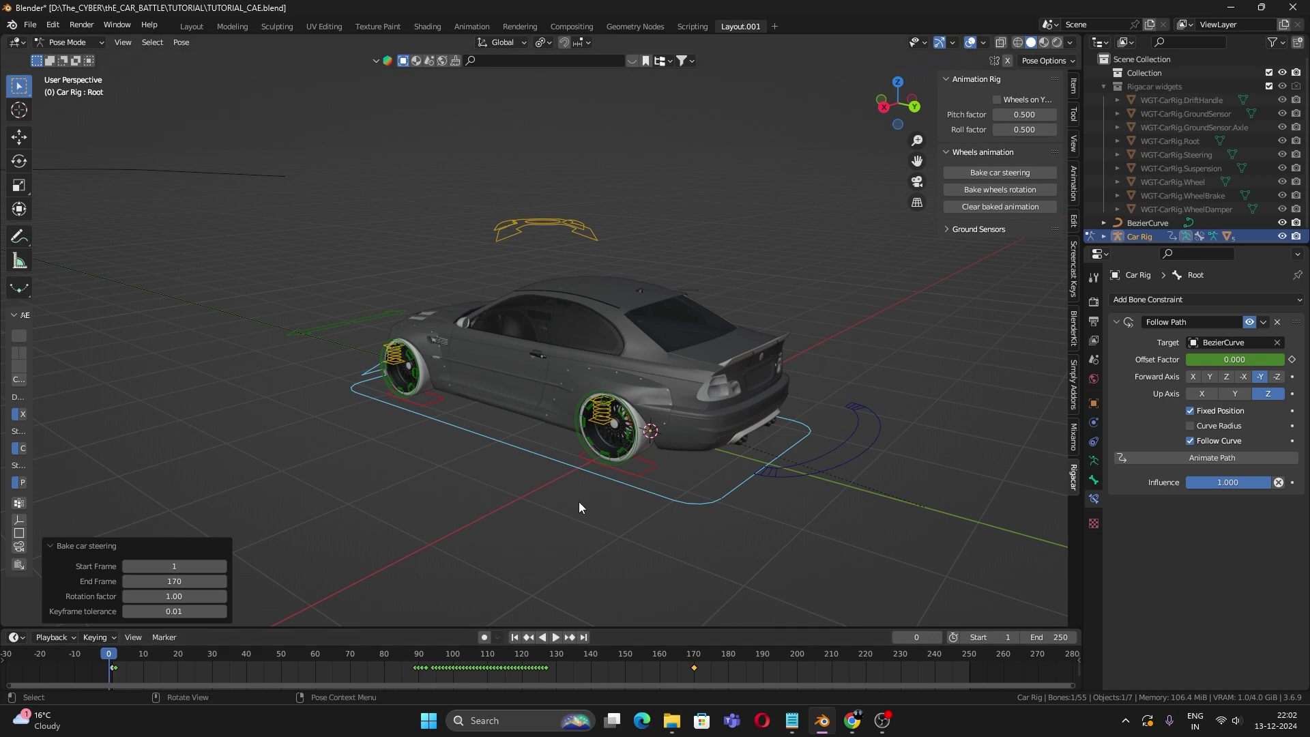
{"action": "scroll", "coordinate": [579, 507], "scroll_direction": "down", "scroll_amount": 3}
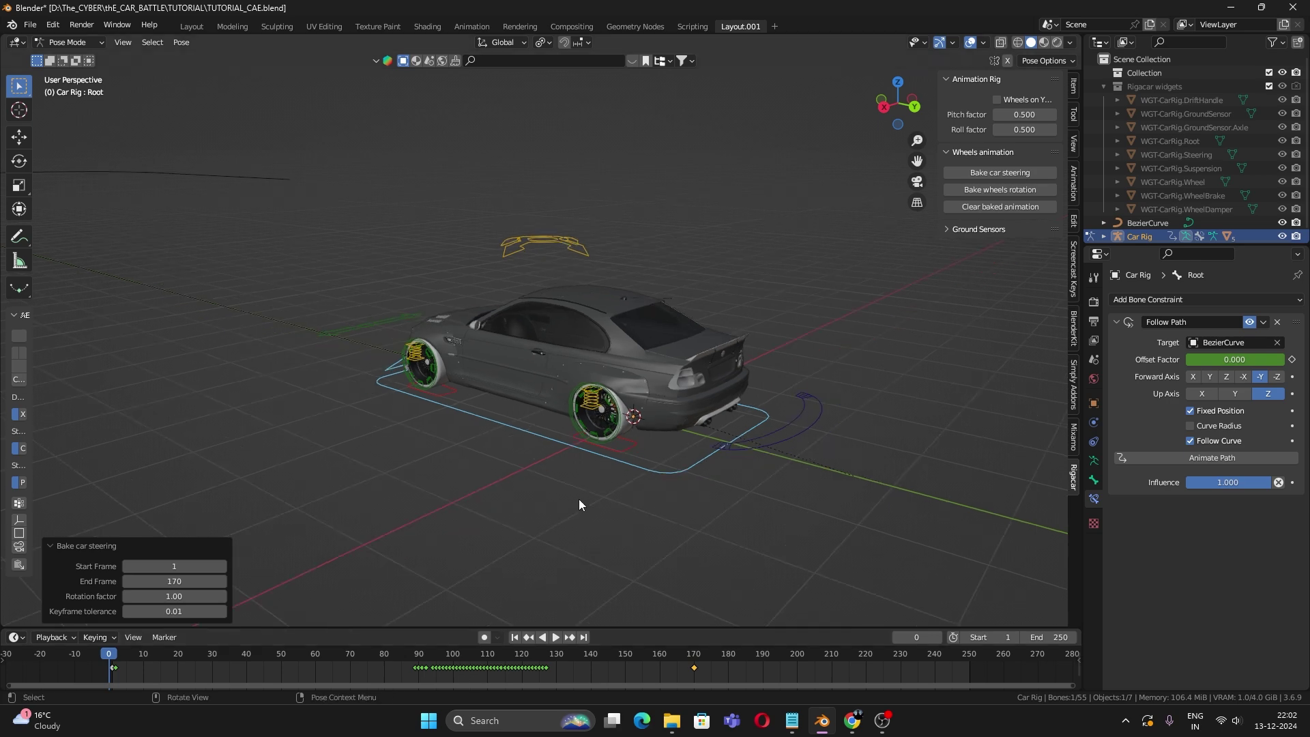
{"action": "left_click", "coordinate": [1010, 190]}
{"action": "left_click", "coordinate": [1003, 264]}
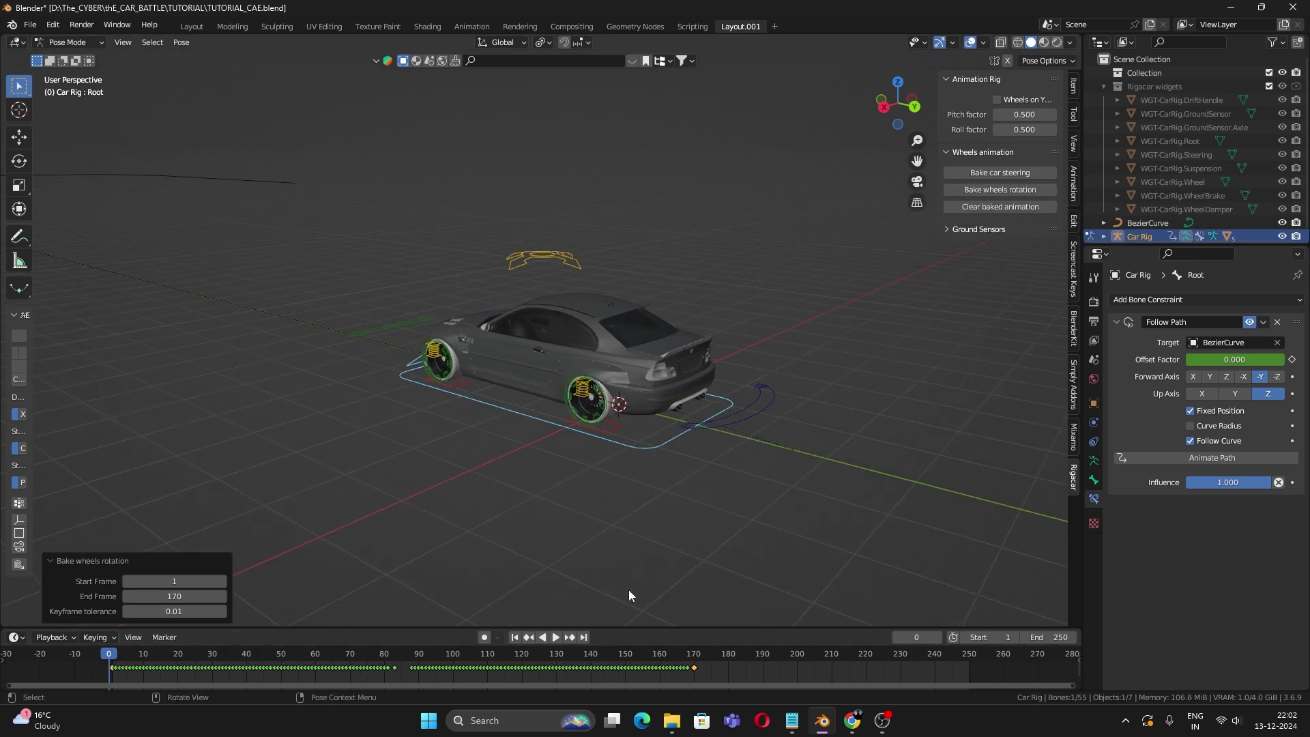
Step: Leave Pose Mode for Object Mode and deselect everything
{"action": "scroll", "coordinate": [567, 435], "scroll_direction": "down", "scroll_amount": 2}
{"action": "middle_click_drag", "start_coordinate": [567, 436], "coordinate": [886, 465], "text": "shift"}
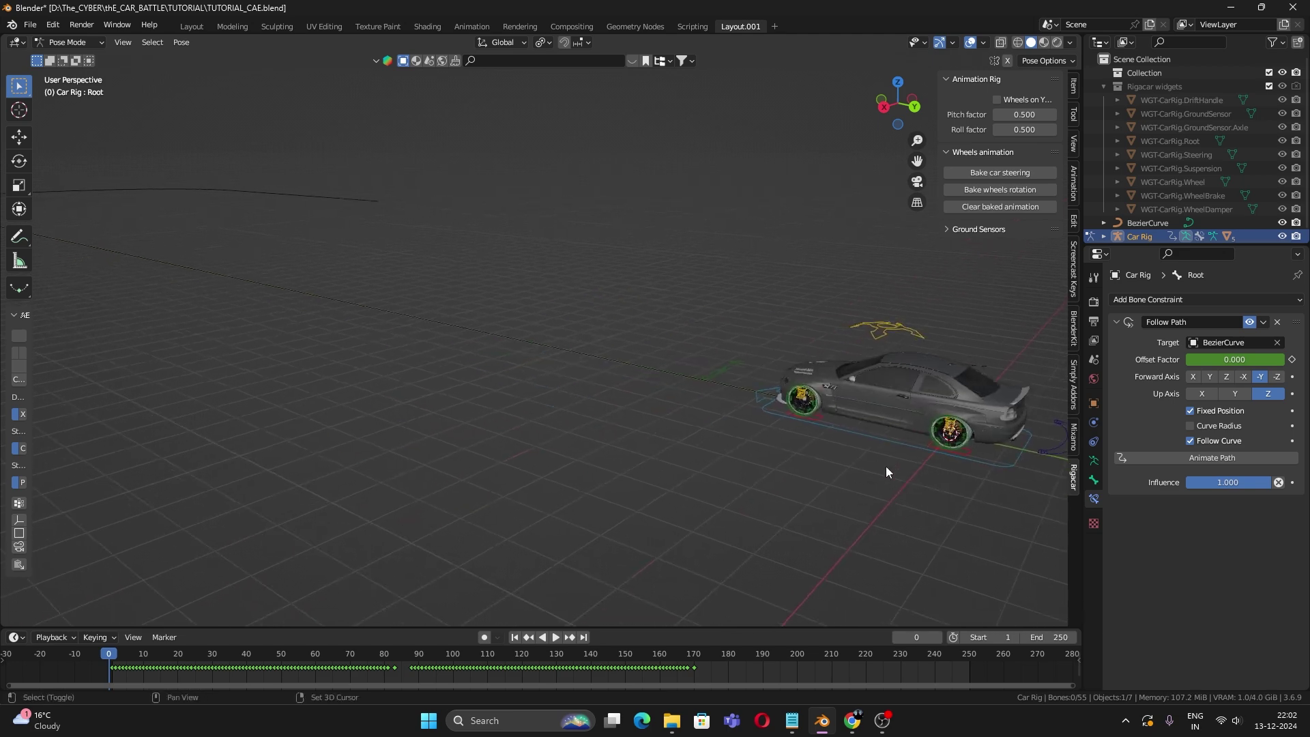
{"action": "scroll", "coordinate": [886, 465], "scroll_direction": "down", "scroll_amount": 4}
{"action": "middle_click_drag", "start_coordinate": [528, 415], "coordinate": [526, 354]}
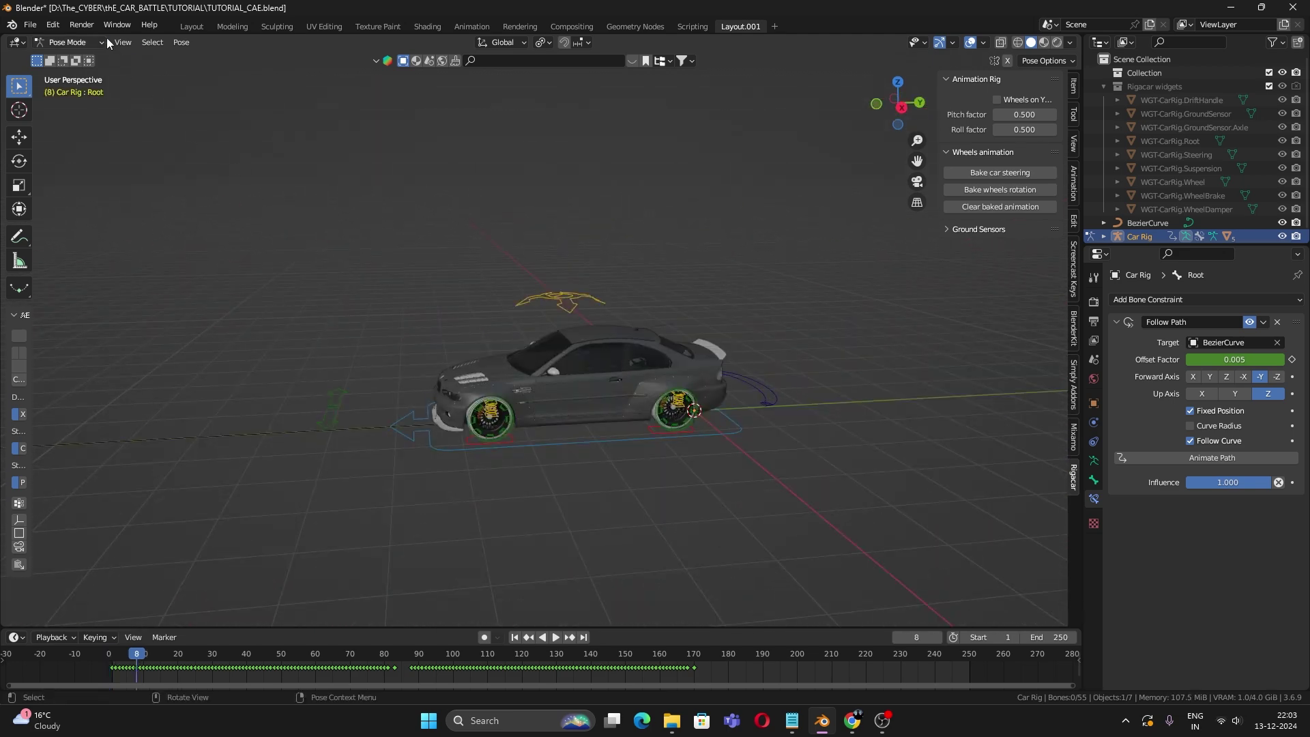
{"action": "left_click", "coordinate": [103, 41]}
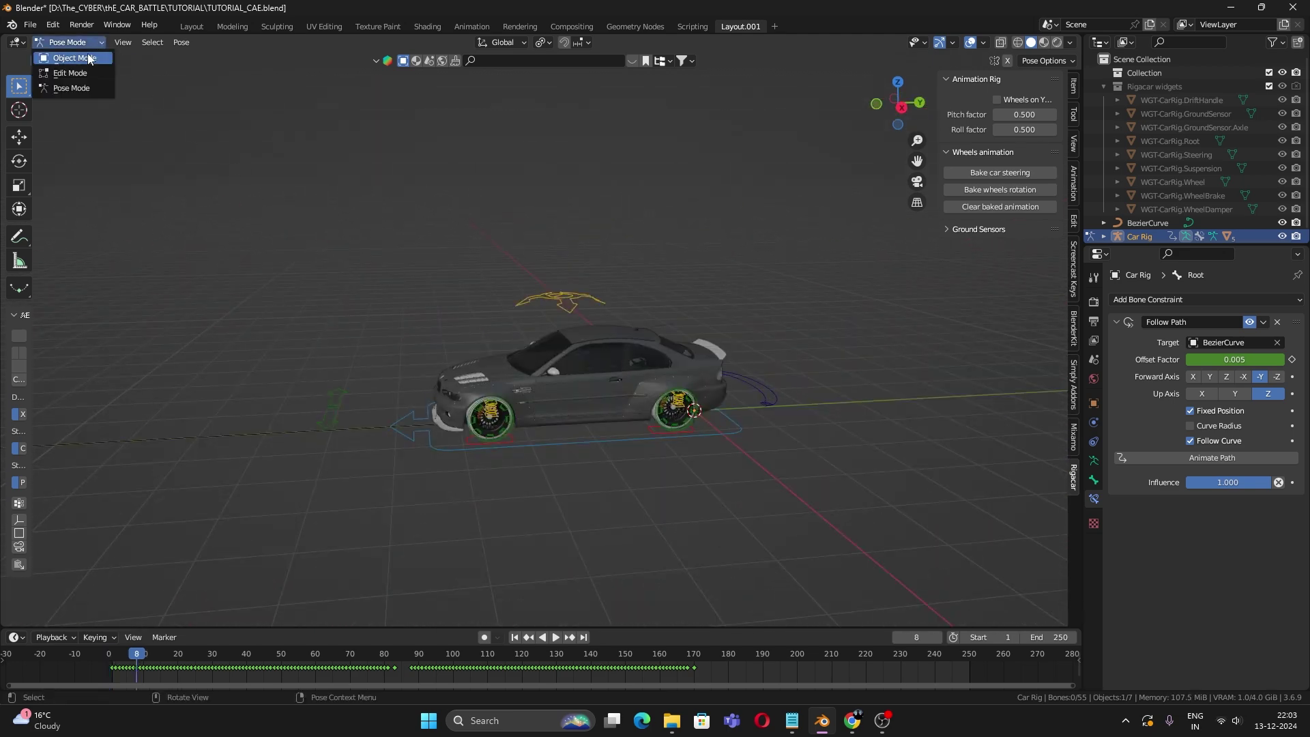
{"action": "left_click", "coordinate": [87, 56]}
{"action": "left_click", "coordinate": [550, 375]}
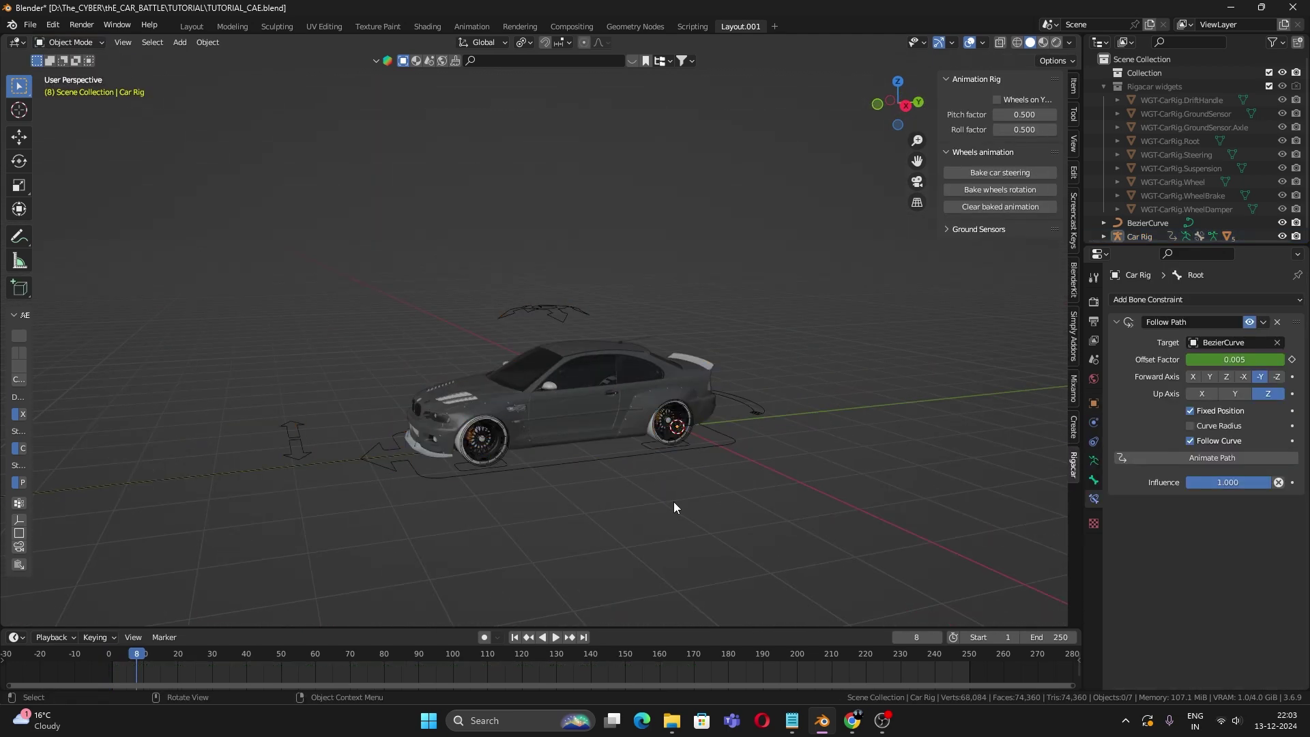
Step: Play the baked animation to watch the car travel along the path, and return to frame 0
{"action": "middle_click_drag", "start_coordinate": [674, 501], "coordinate": [515, 413]}
{"action": "key", "text": "space"}
{"action": "middle_click_drag", "start_coordinate": [606, 407], "coordinate": [384, 235]}
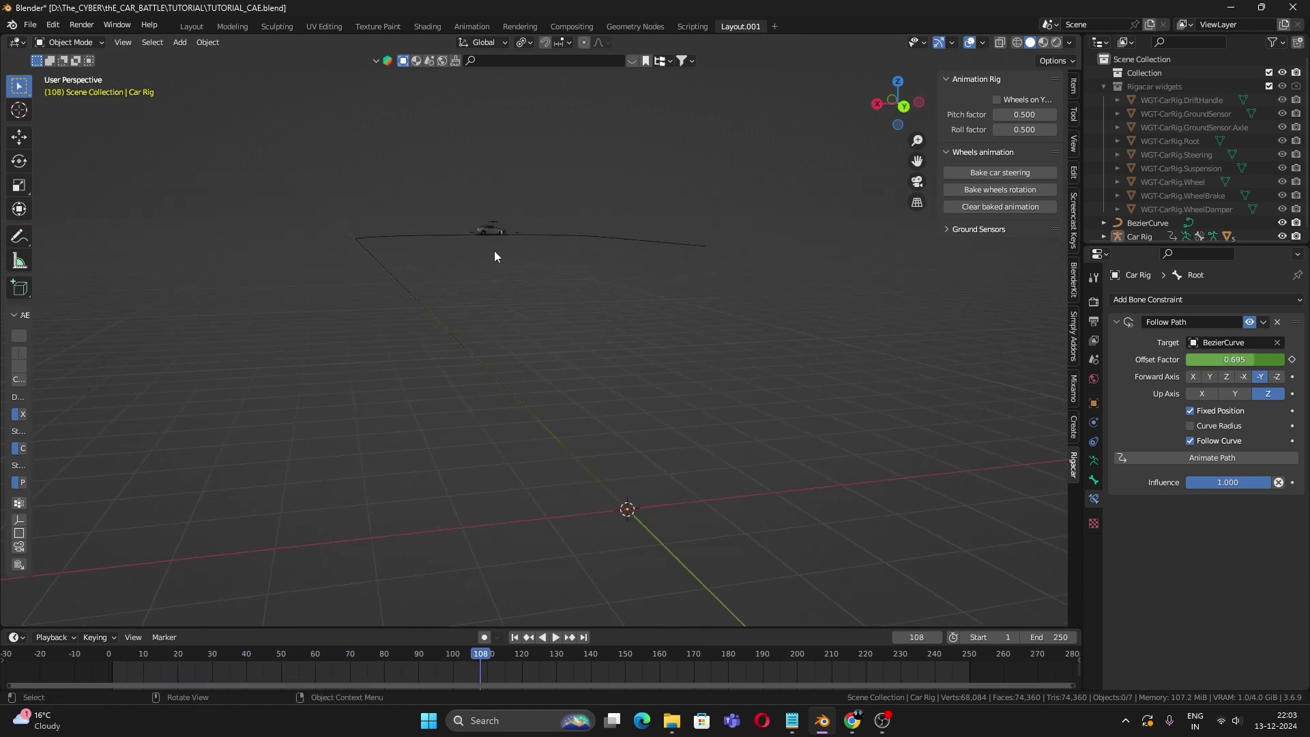
{"action": "left_click_drag", "start_coordinate": [490, 661], "coordinate": [76, 656]}
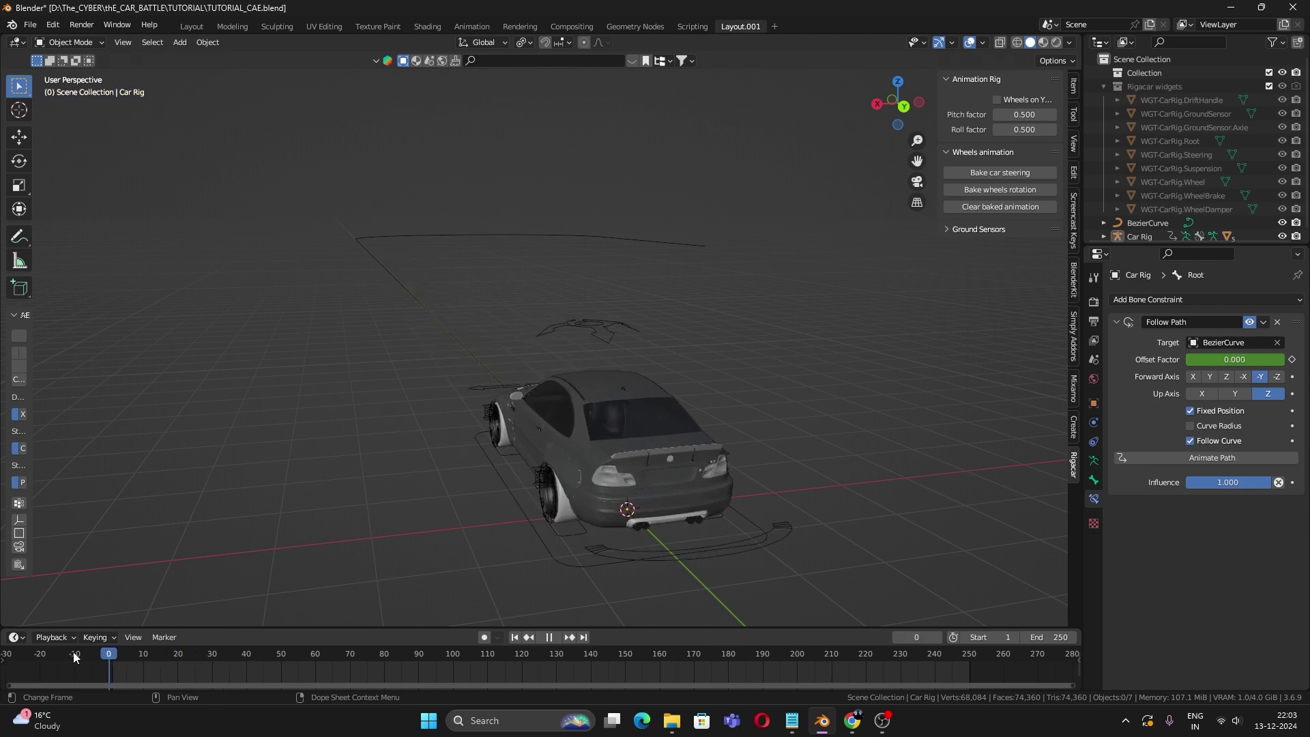
{"action": "key", "text": "space"}
Step: Place the 3D cursor on the car's side, add a camera there and move it about 2.89 m in X, 2.26 m in Y and 1.10 m in Z
{"action": "middle_click_drag", "start_coordinate": [607, 437], "coordinate": [733, 392]}
{"action": "key", "text": "shift+a"}
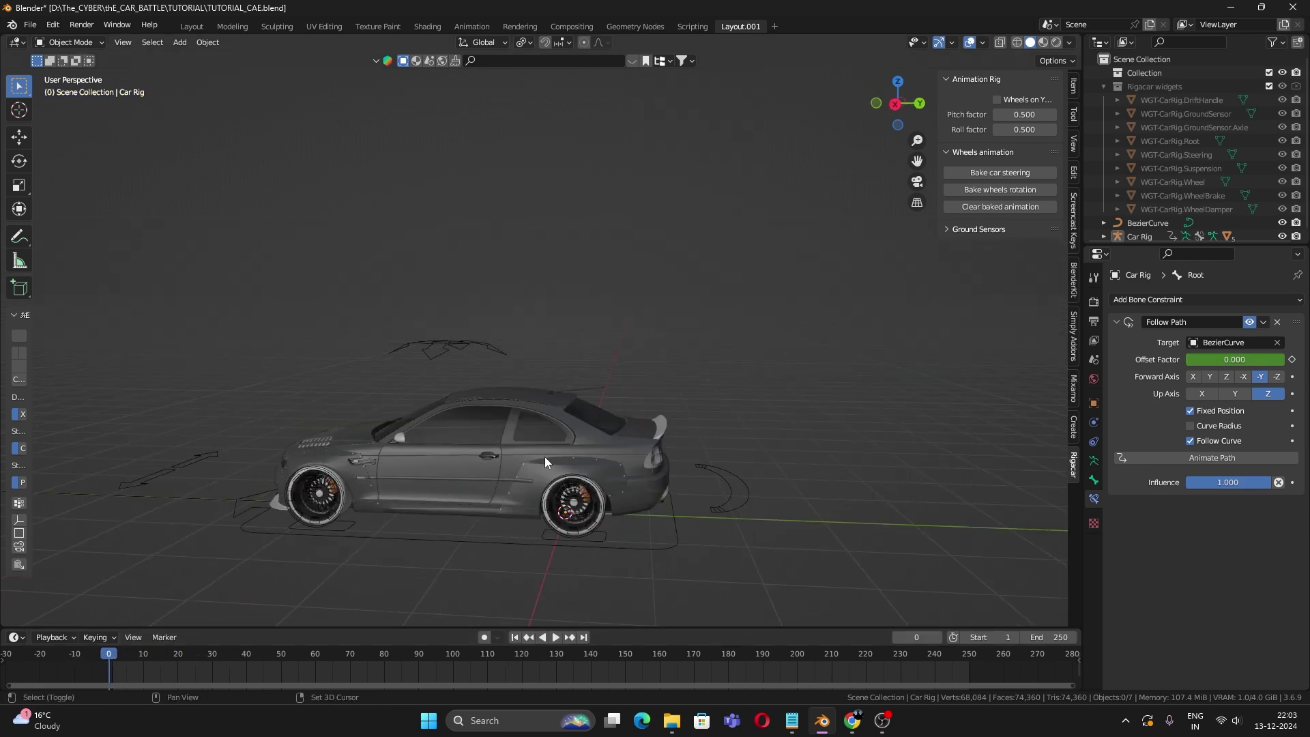
{"action": "right_click", "coordinate": [502, 461], "text": "shift"}
{"action": "middle_click_drag", "start_coordinate": [544, 477], "coordinate": [621, 485]}
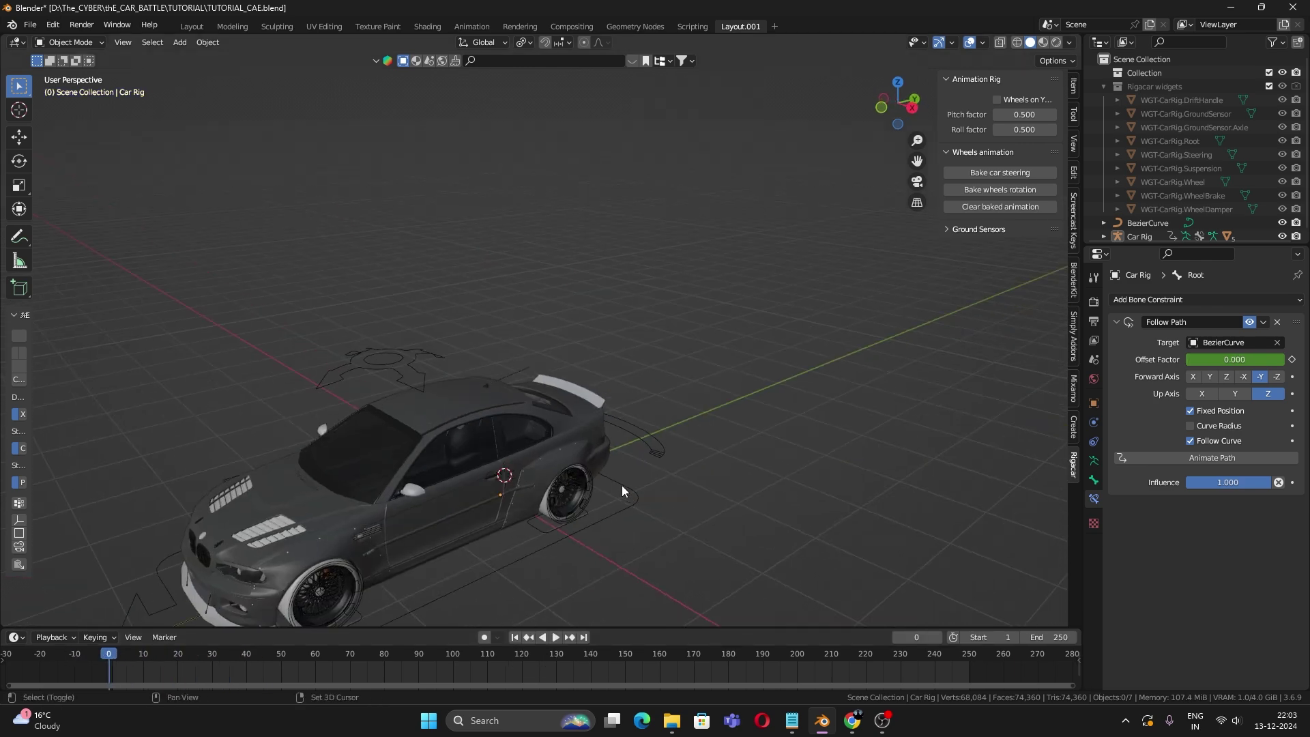
{"action": "key", "text": "shift+a"}
{"action": "mouse_move", "coordinate": [608, 427]}
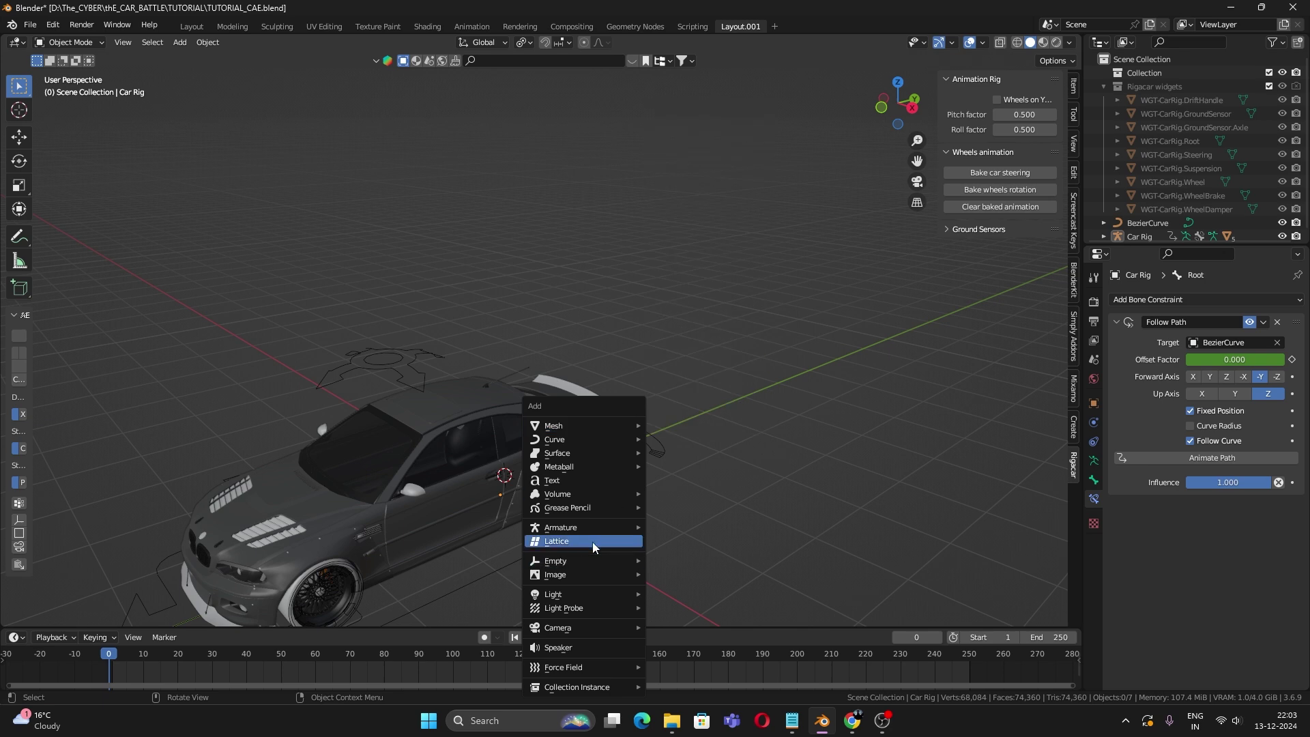
{"action": "mouse_move", "coordinate": [575, 629]}
{"action": "left_click", "coordinate": [680, 628]}
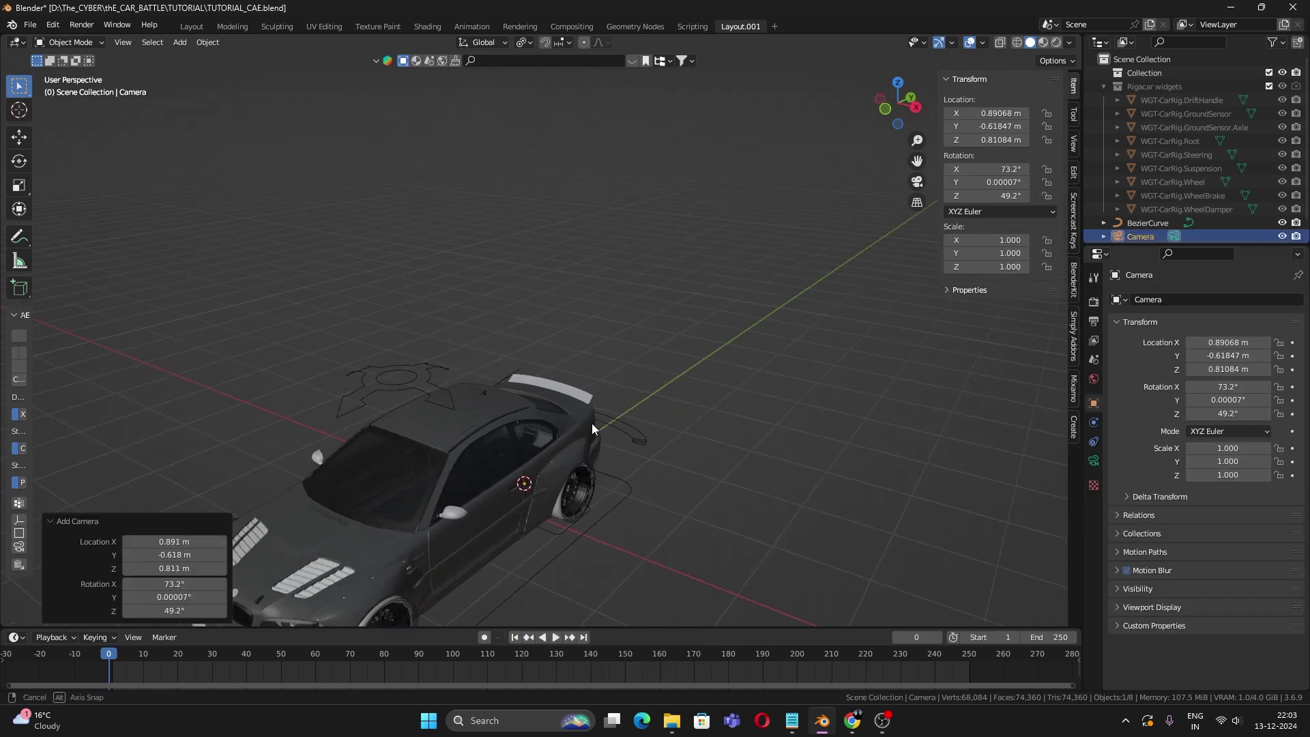
{"action": "key", "text": "g"}
{"action": "left_click", "coordinate": [803, 407]}
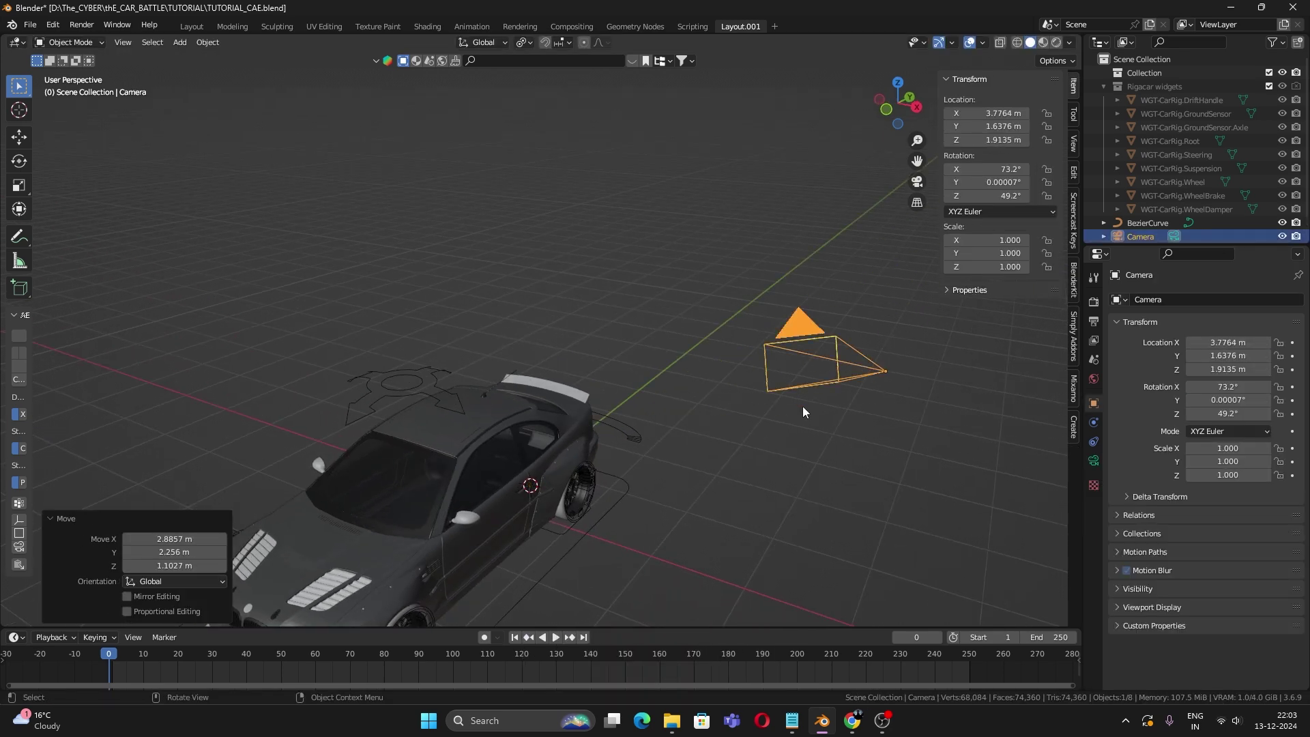
Step: Lock the camera to the view, frame the car from behind at about X 3.26 m, Y 4.65 m, Z 0.68 m, and release the lock
{"action": "right_click", "coordinate": [819, 365]}
{"action": "left_click", "coordinate": [819, 366]}
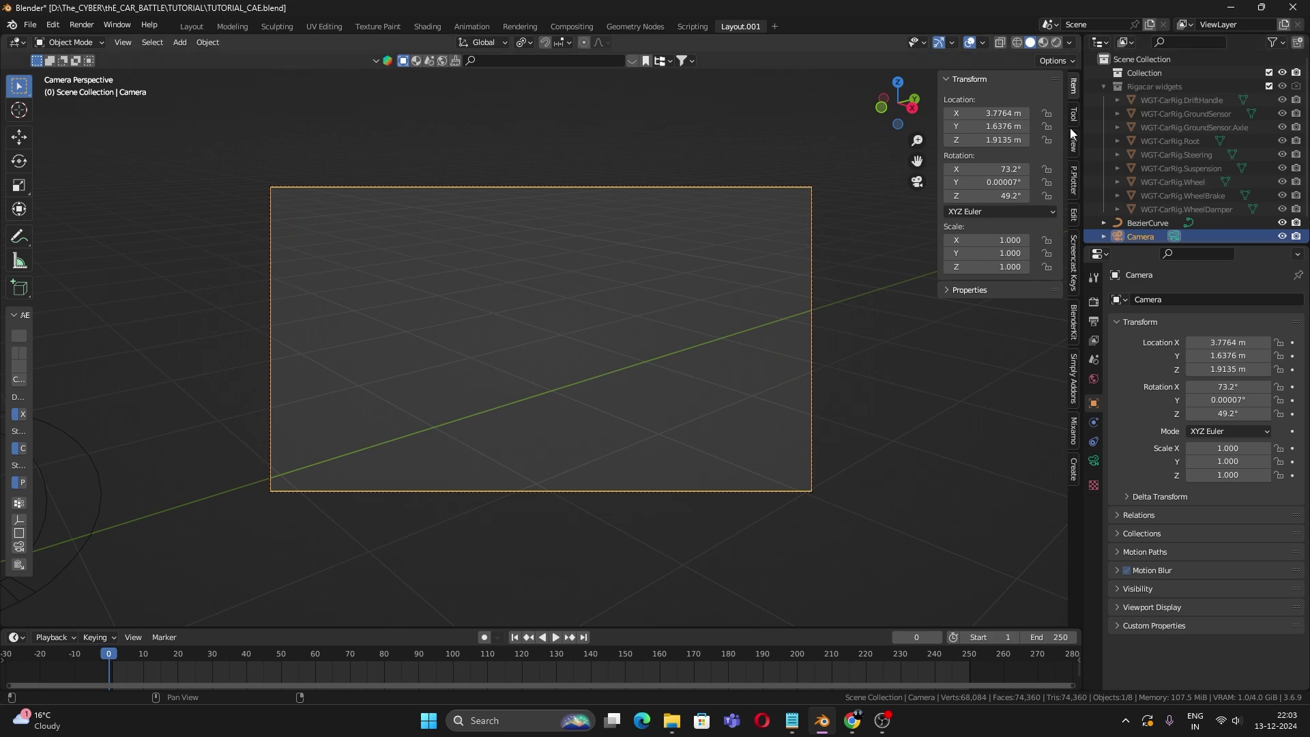
{"action": "left_click", "coordinate": [1071, 140]}
{"action": "left_click", "coordinate": [1014, 250]}
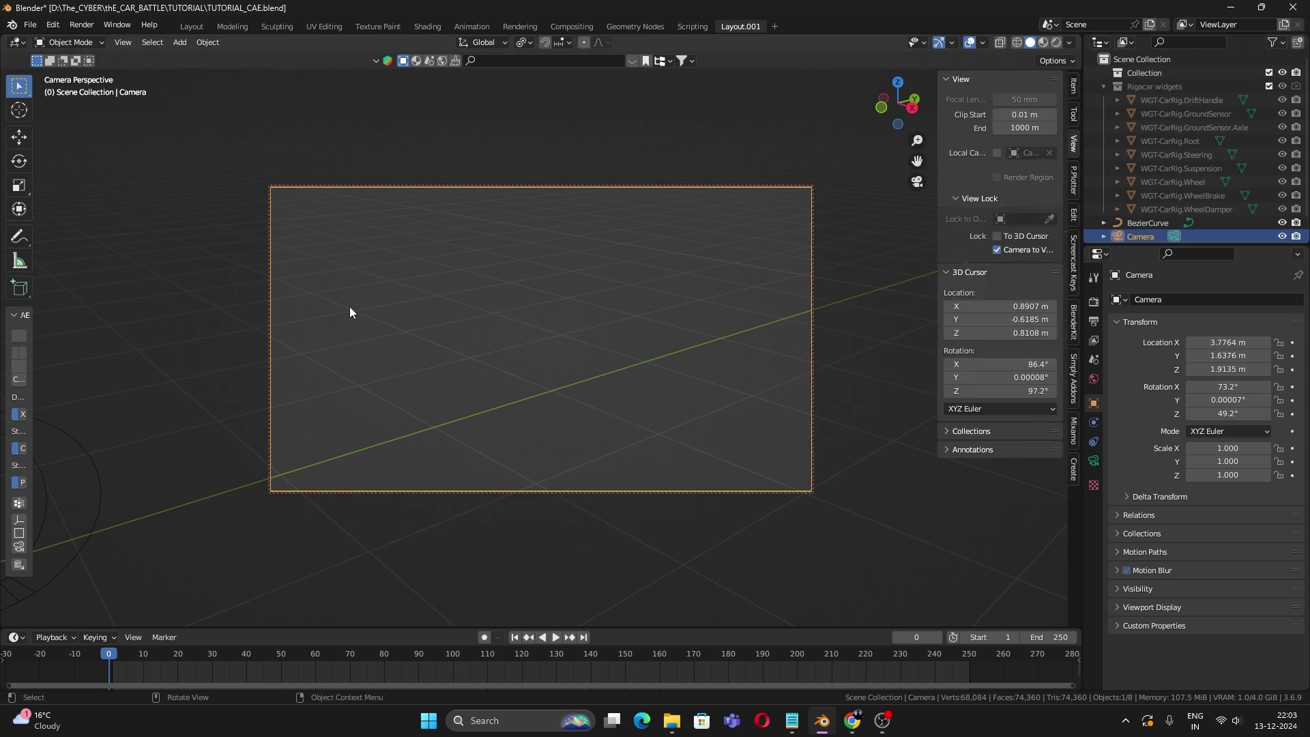
{"action": "middle_click_drag", "start_coordinate": [350, 313], "coordinate": [710, 387]}
{"action": "left_click", "coordinate": [998, 249]}
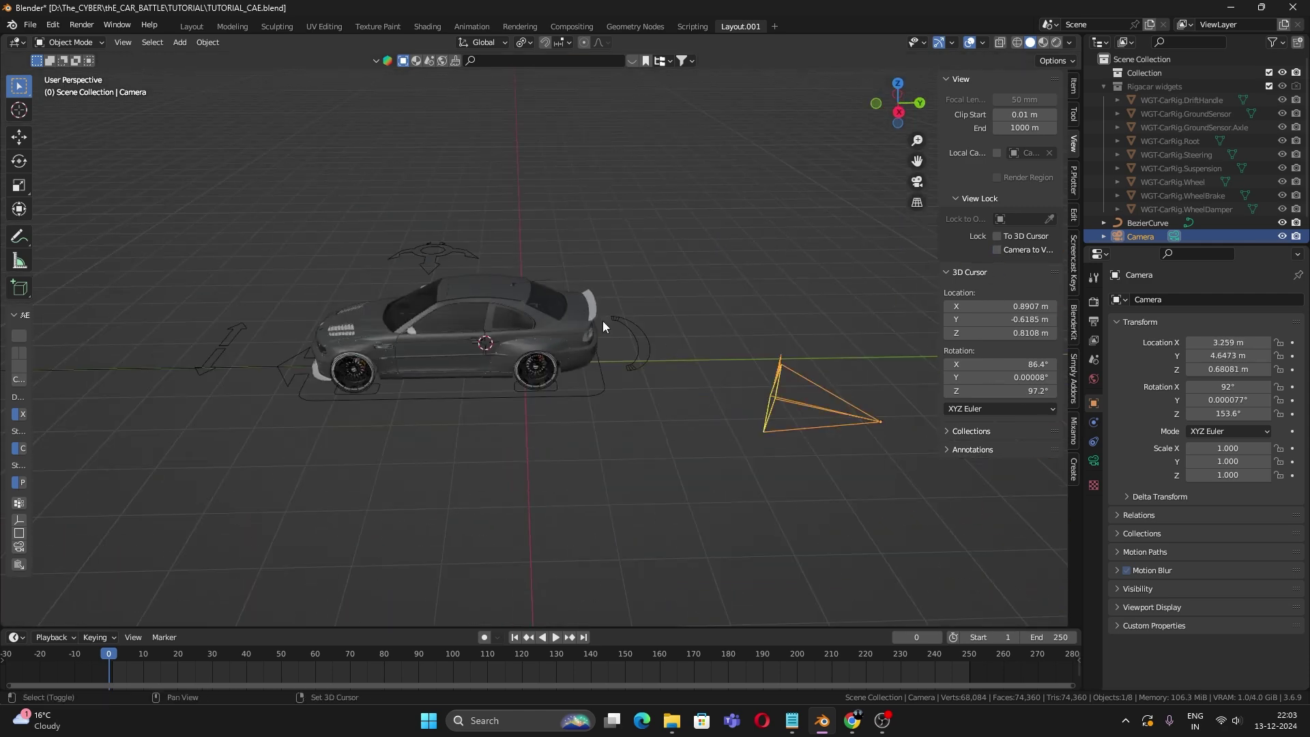
Step: Parent the camera to CAR-Body using Object (Keep Transform), and clear the selection
{"action": "left_click", "coordinate": [526, 291], "text": "shift"}
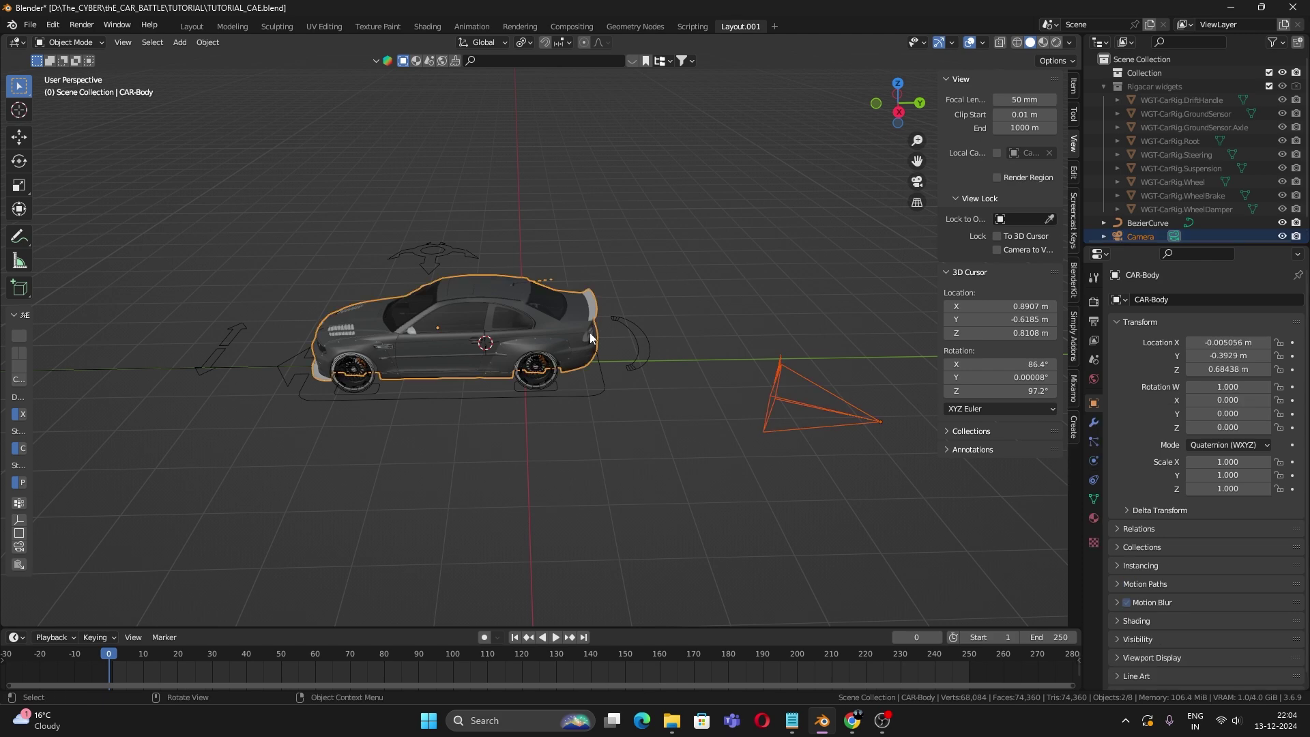
{"action": "key", "text": "ctrl+p"}
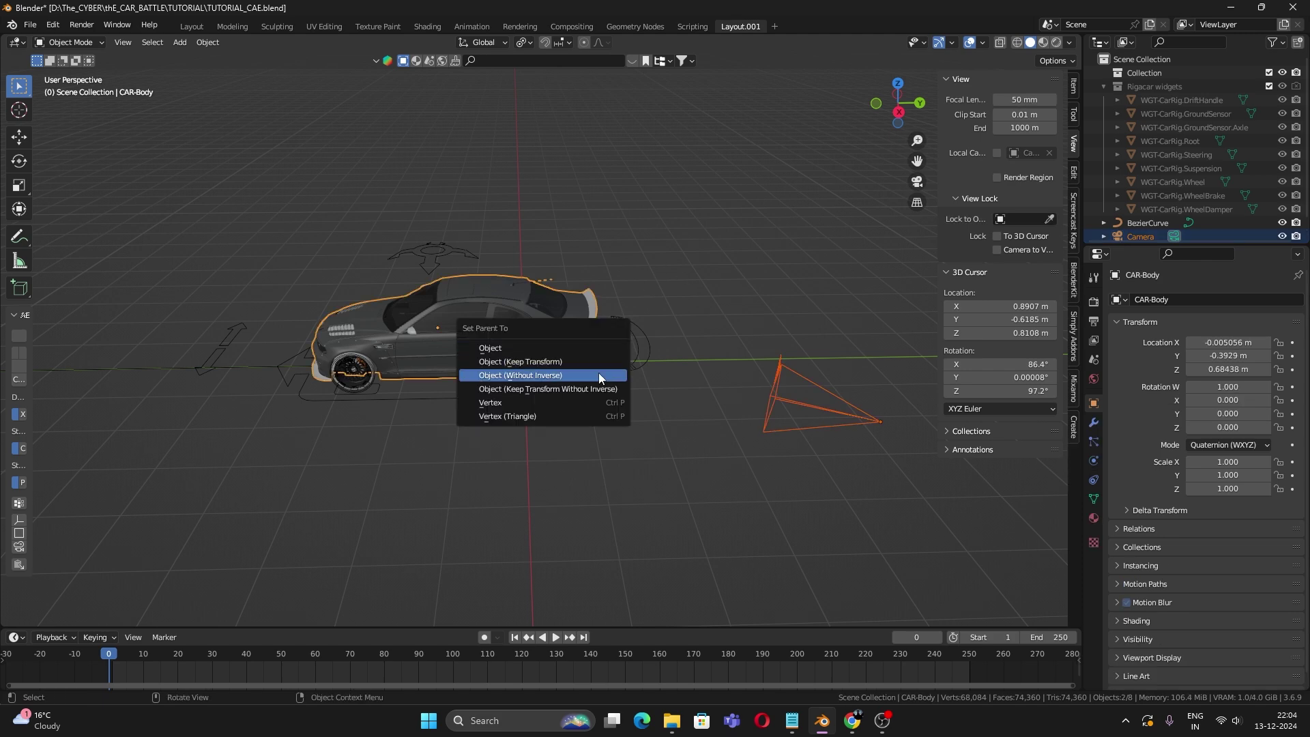
{"action": "left_click", "coordinate": [591, 362]}
{"action": "left_click", "coordinate": [711, 258]}
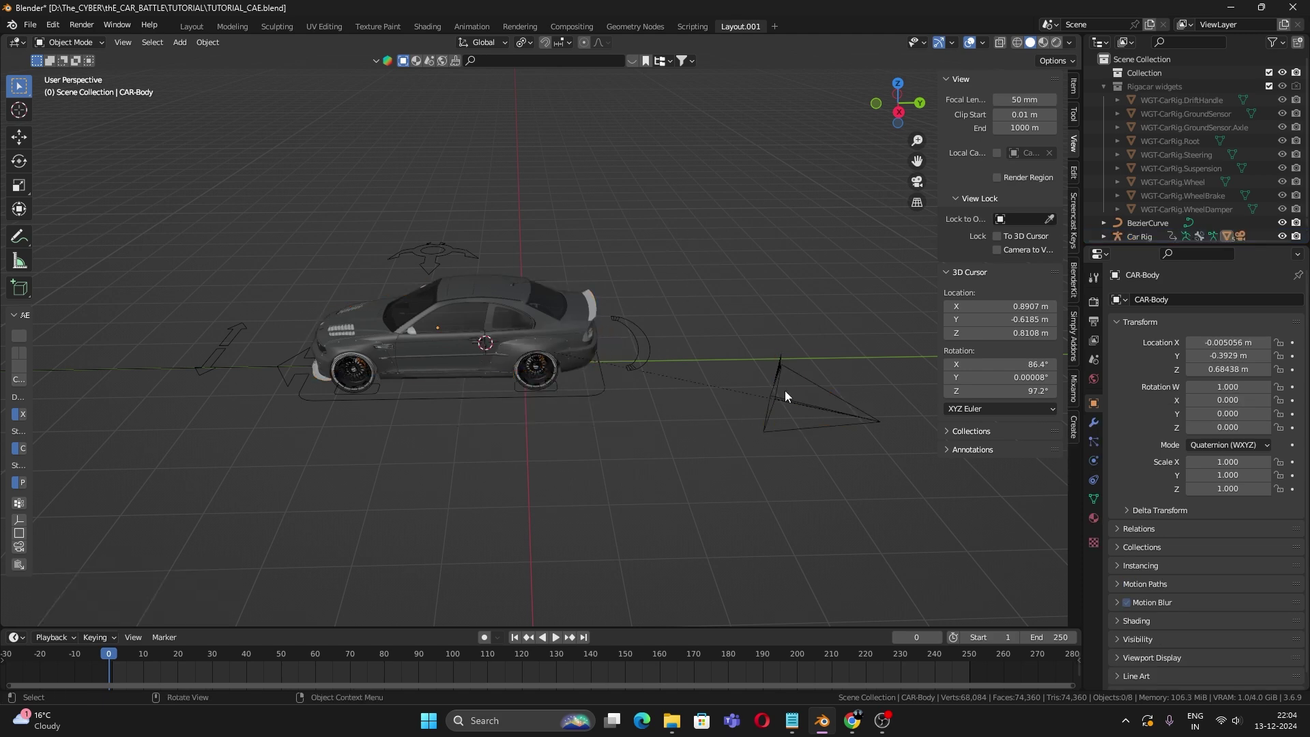
Step: Play the animation through the camera, pause it and go to frame 103 to examine the front wheel's steering up close
{"action": "key", "text": "KP_0"}
{"action": "key", "text": "space"}
{"action": "left_click", "coordinate": [537, 451]}
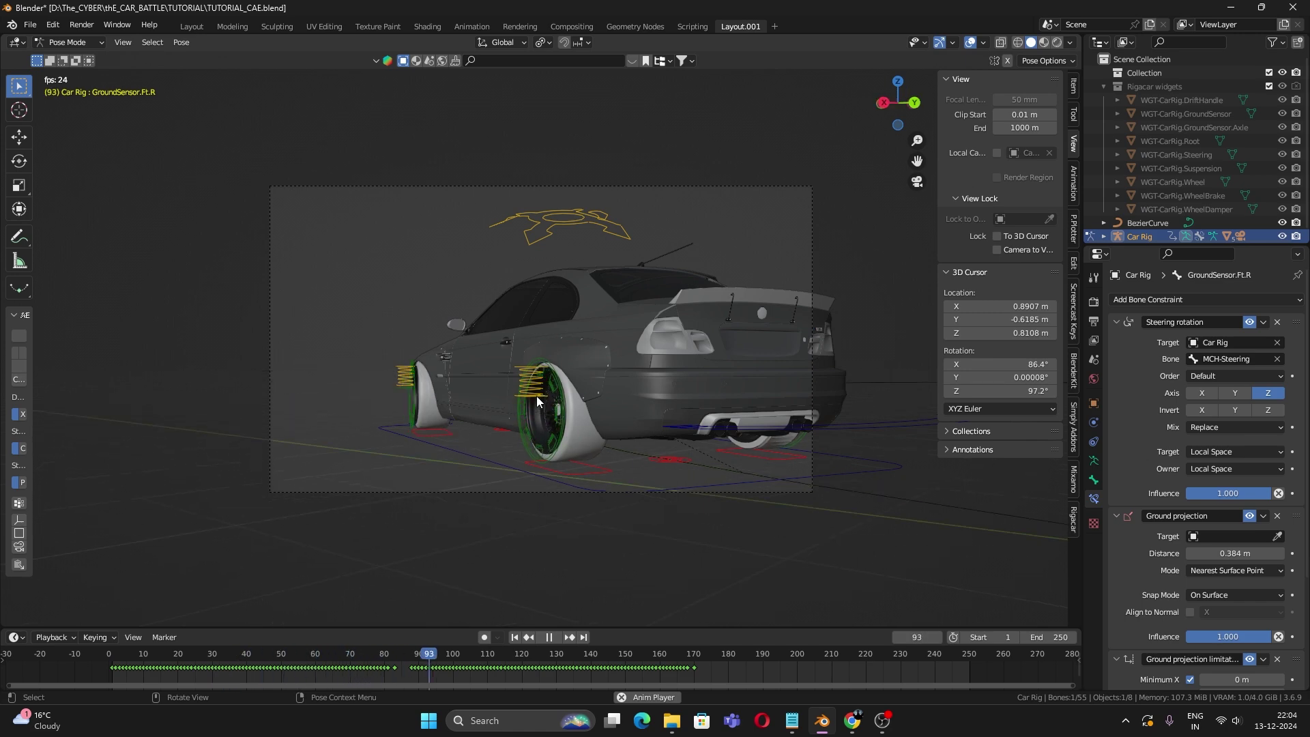
{"action": "key", "text": "space"}
{"action": "middle_click_drag", "start_coordinate": [503, 356], "coordinate": [480, 426]}
{"action": "key", "text": "Right"}
{"action": "key", "text": "Right"}
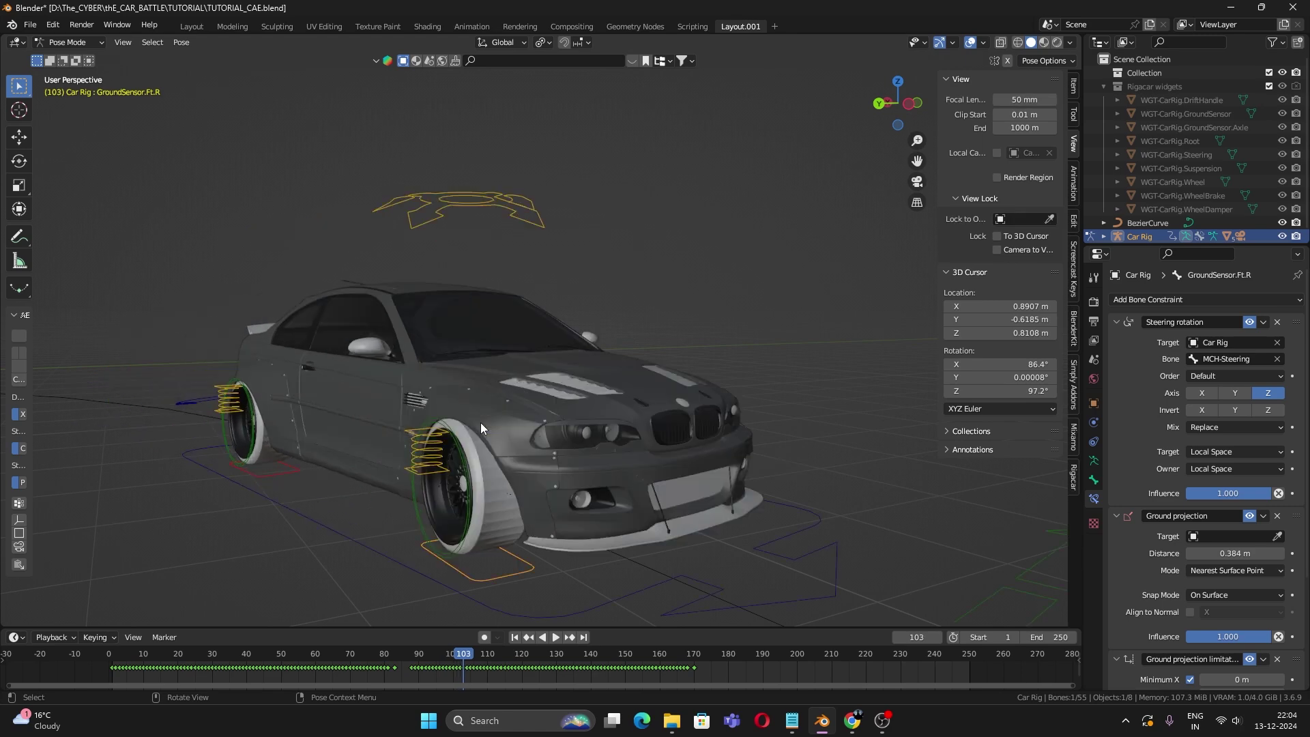
Step: Step back and forth through the frames from 103 to 118 to examine the car's steering along the bend
{"action": "scroll", "coordinate": [490, 445], "scroll_direction": "down", "scroll_amount": 7}
{"action": "key", "text": "Right"}
{"action": "key", "text": "Right"}
{"action": "key", "text": "Right"}
{"action": "key", "text": "Right"}
{"action": "key", "text": "Right"}
{"action": "key", "text": "Right"}
{"action": "key", "text": "Right"}
{"action": "key", "text": "Right"}
{"action": "key", "text": "Right"}
{"action": "key", "text": "Right"}
{"action": "key", "text": "Right"}
{"action": "key", "text": "Right"}
{"action": "key", "text": "Right"}
{"action": "key", "text": "Right"}
{"action": "key", "text": "Right"}
{"action": "key", "text": "Right"}
{"action": "key", "text": "Right"}
{"action": "key", "text": "Right"}
{"action": "key", "text": "Right"}
{"action": "key", "text": "Right"}
{"action": "key", "text": "Right"}
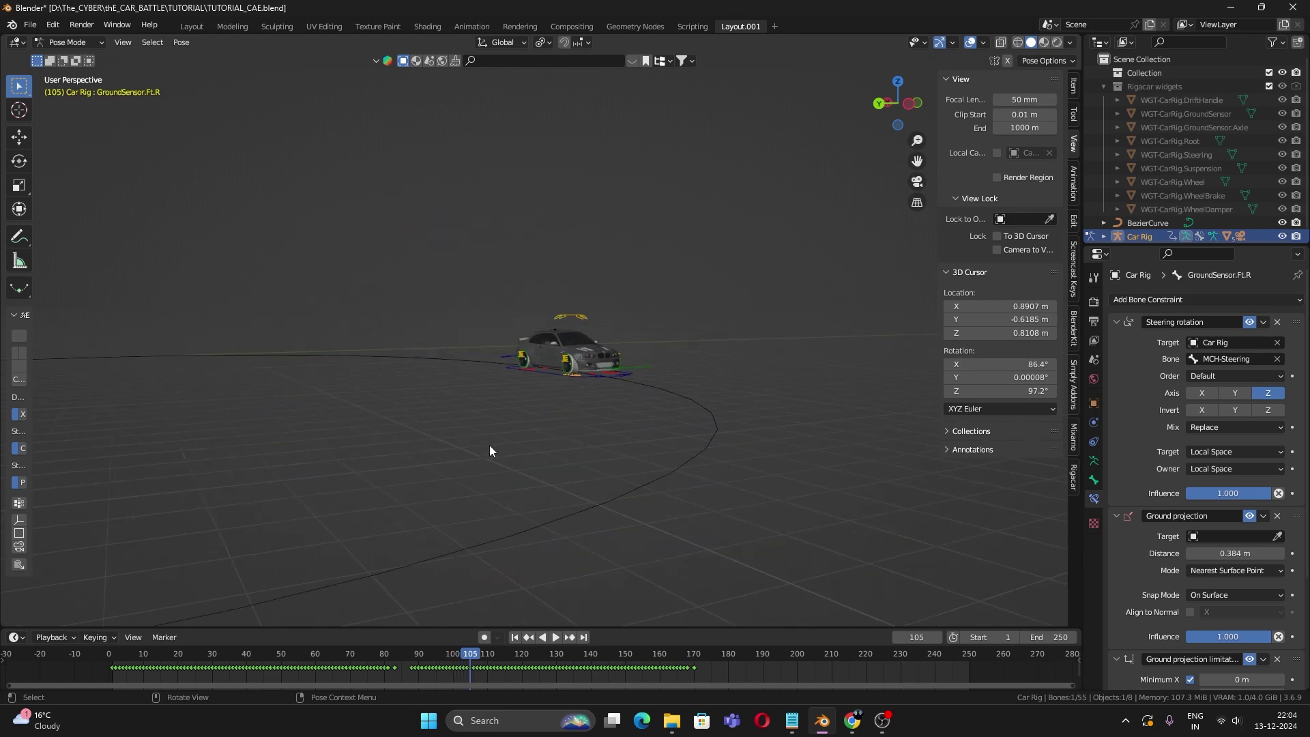
{"action": "key", "text": "Left"}
{"action": "key", "text": "Left"}
{"action": "key", "text": "Left"}
{"action": "key", "text": "Left"}
{"action": "key", "text": "Left"}
{"action": "key", "text": "Left"}
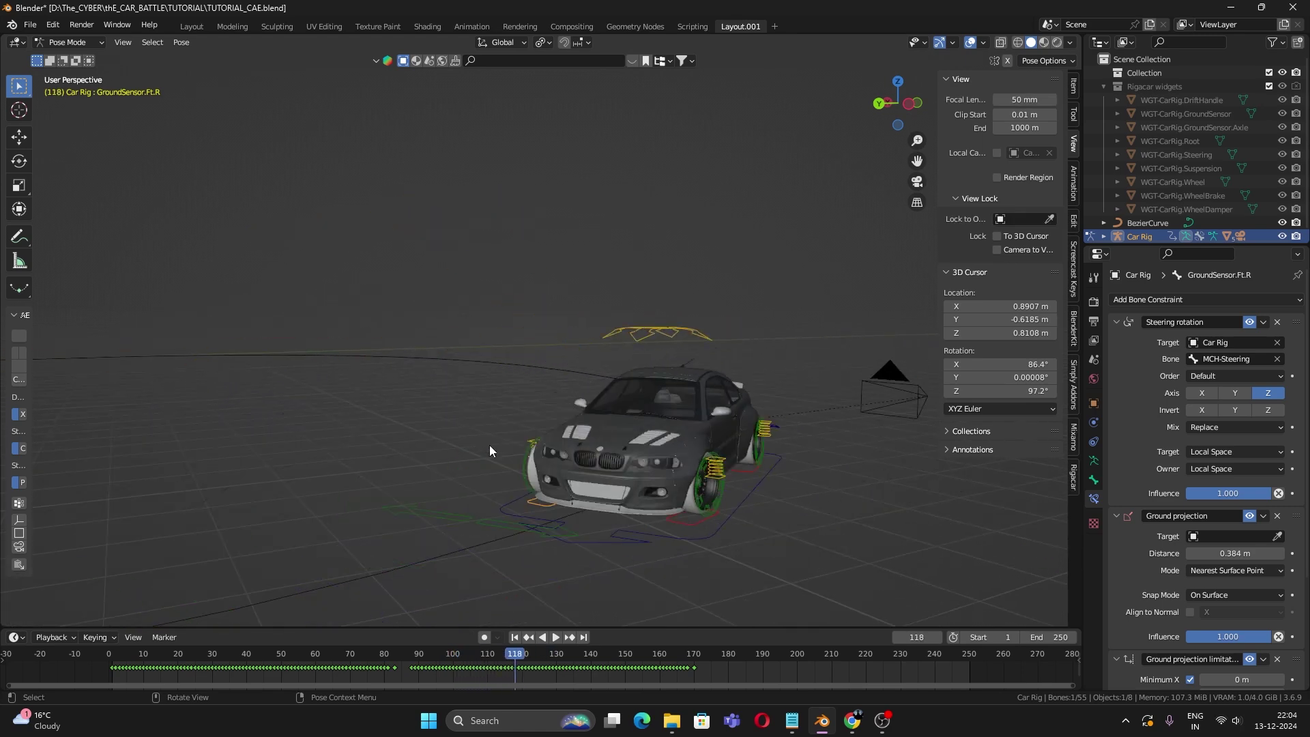
Step: Play the animation from frame 84 and scrub back to frame 102 to review the car going around the curve
{"action": "left_click_drag", "start_coordinate": [466, 654], "coordinate": [398, 654]}
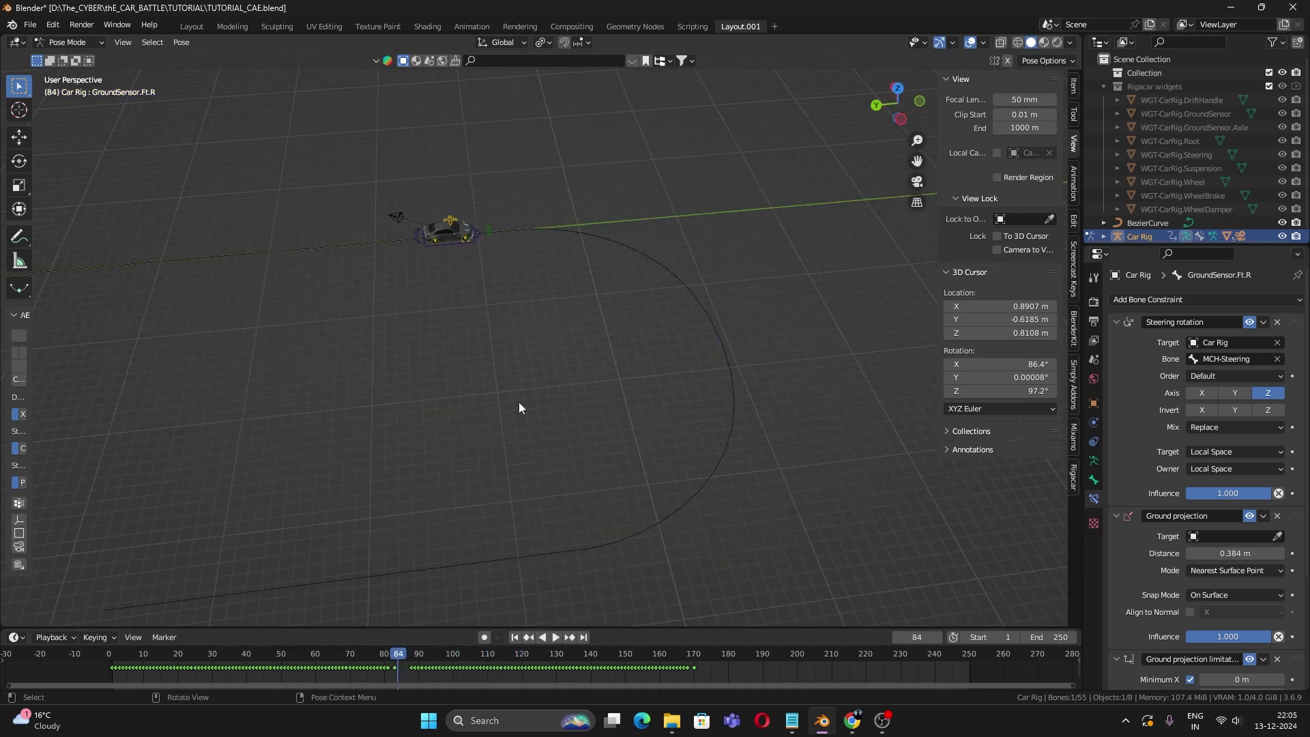
{"action": "key", "text": "space"}
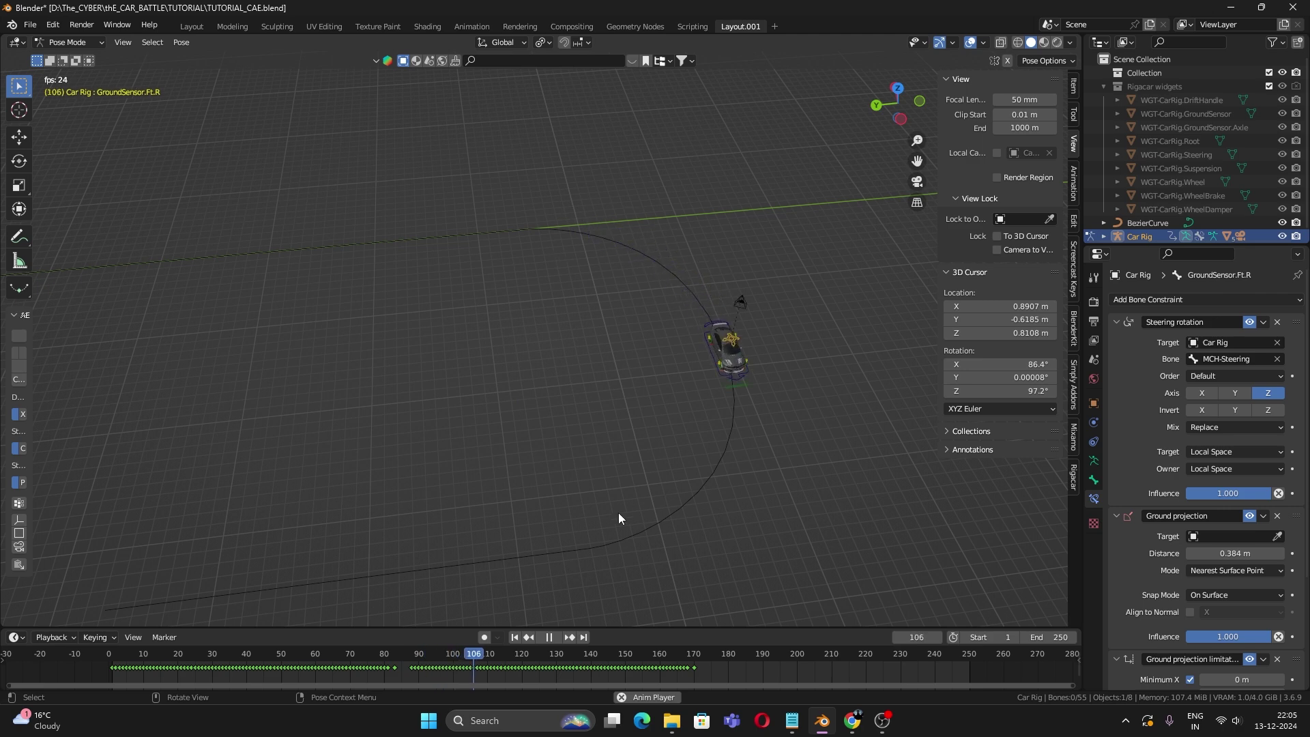
{"action": "key", "text": "space"}
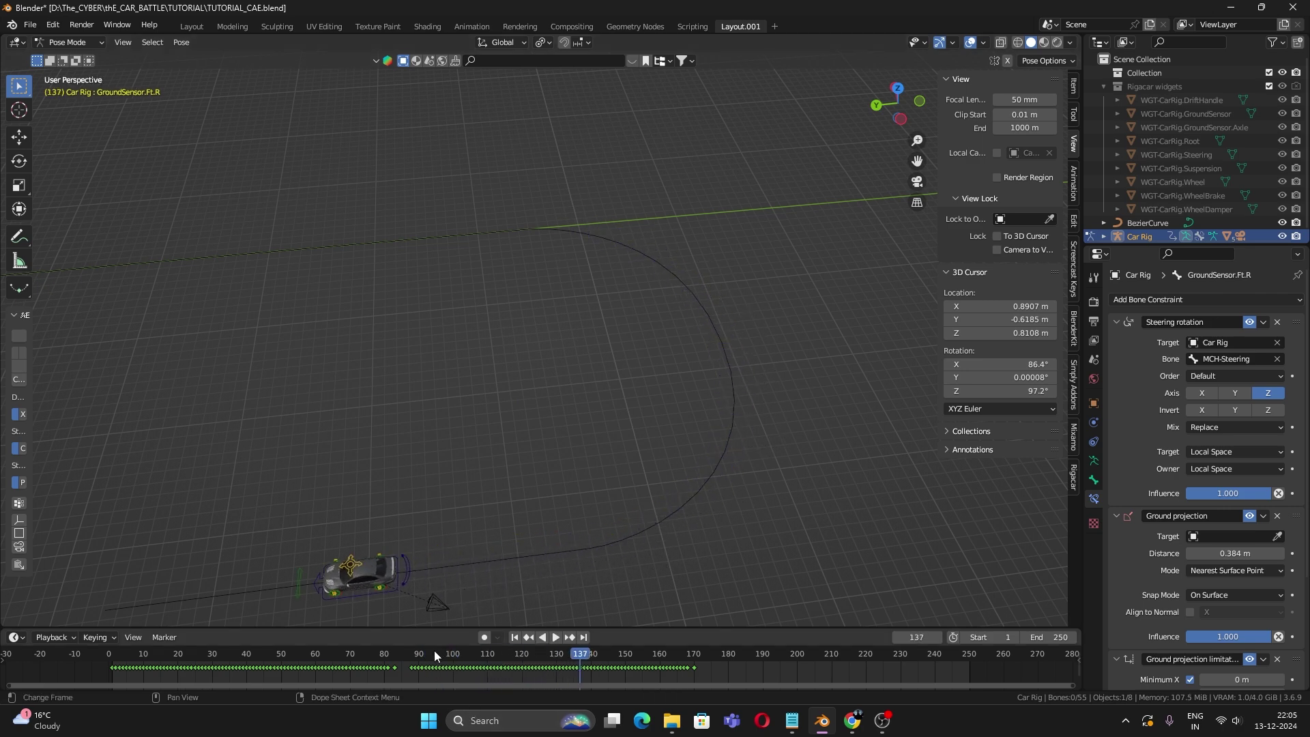
{"action": "left_click_drag", "start_coordinate": [434, 655], "coordinate": [533, 677]}
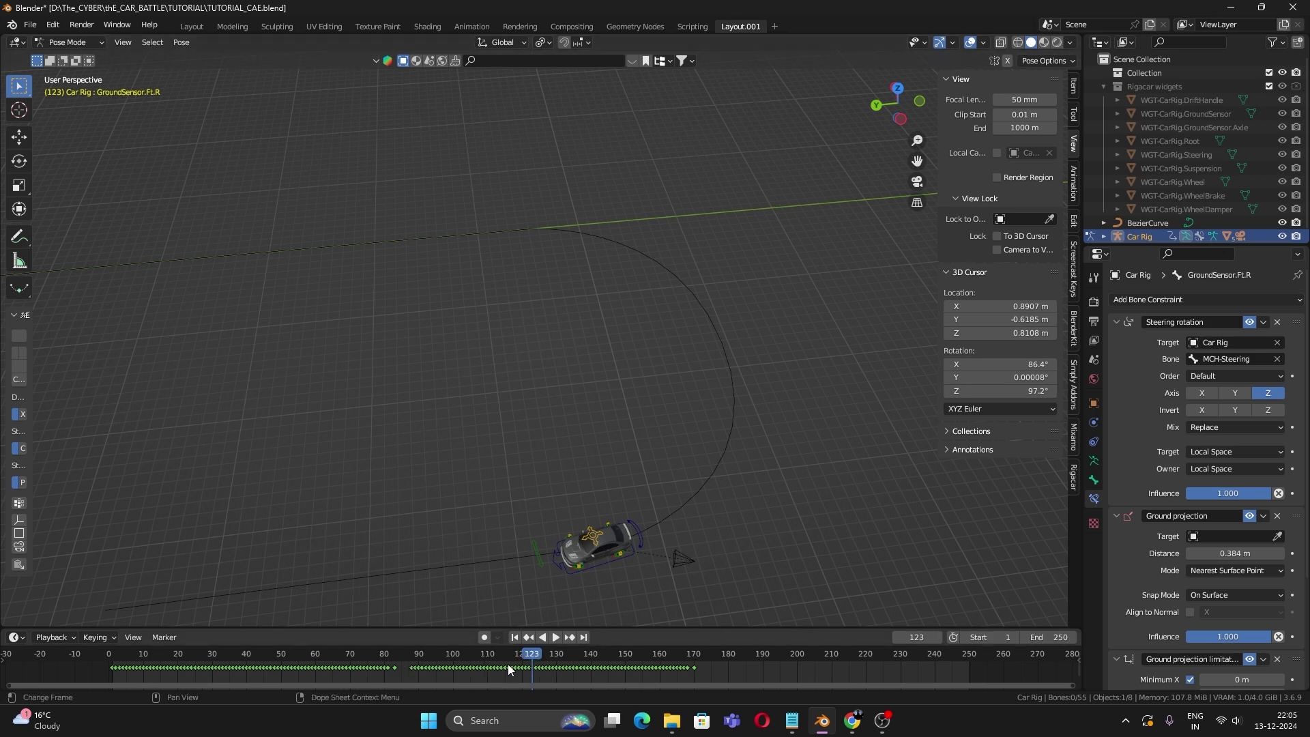
{"action": "left_click_drag", "start_coordinate": [478, 654], "coordinate": [460, 668]}
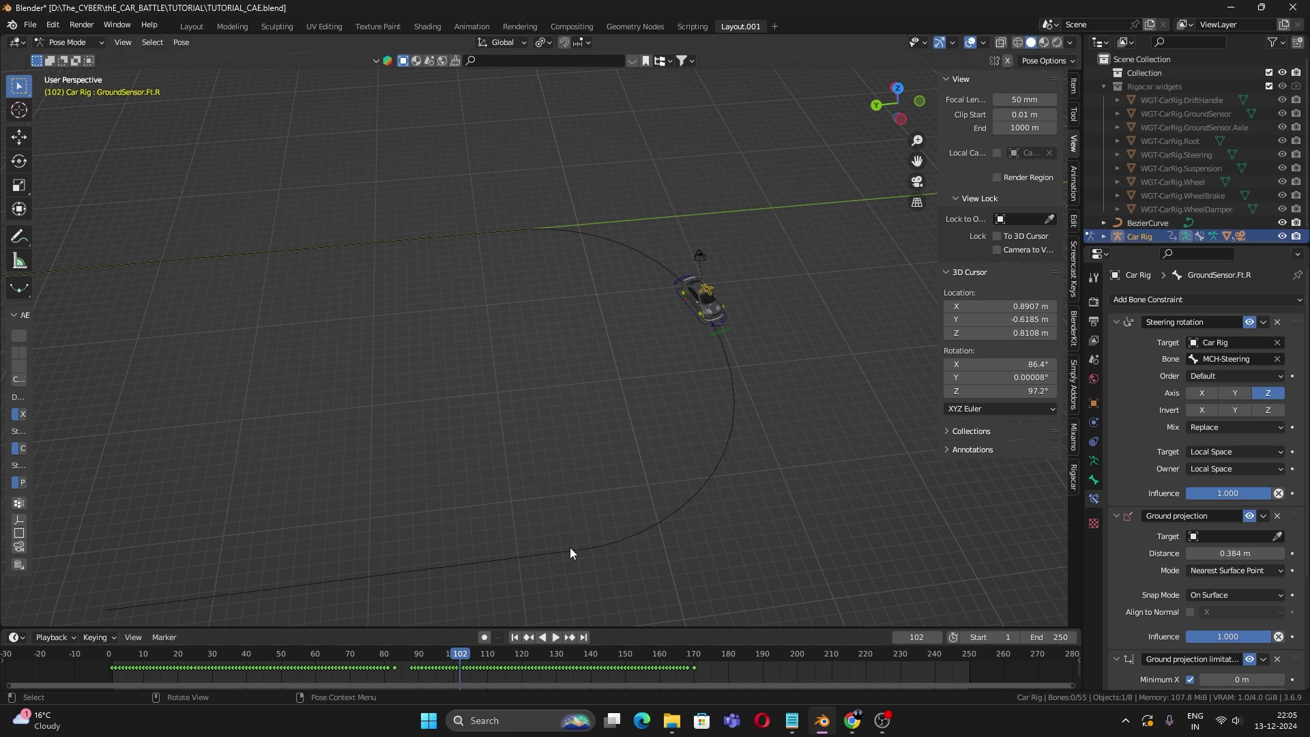
{"action": "middle_click_drag", "start_coordinate": [571, 553], "coordinate": [510, 622]}
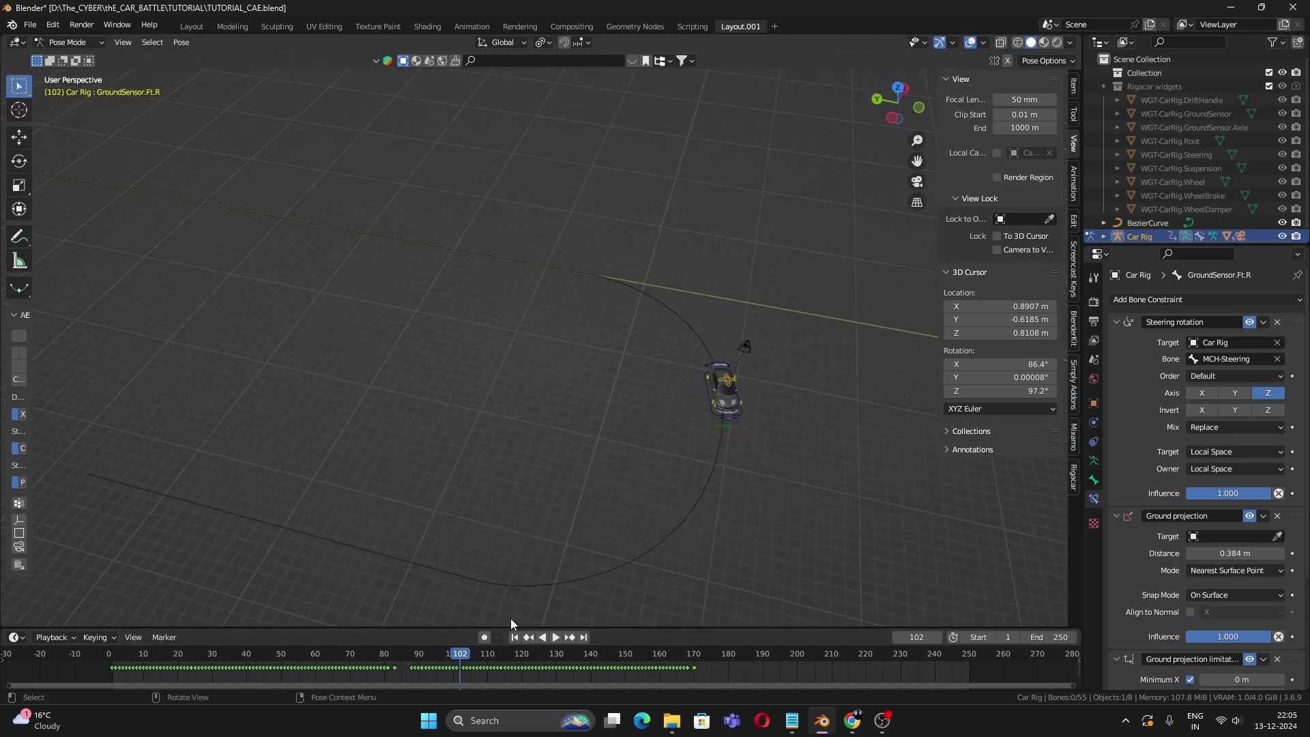
Step: Go to frame 84 and clear the baked steering and wheels animation from the car rig
{"action": "left_click", "coordinate": [684, 659]}
{"action": "left_click", "coordinate": [726, 665]}
{"action": "left_click_drag", "start_coordinate": [692, 666], "coordinate": [523, 663]}
{"action": "left_click_drag", "start_coordinate": [434, 661], "coordinate": [401, 632]}
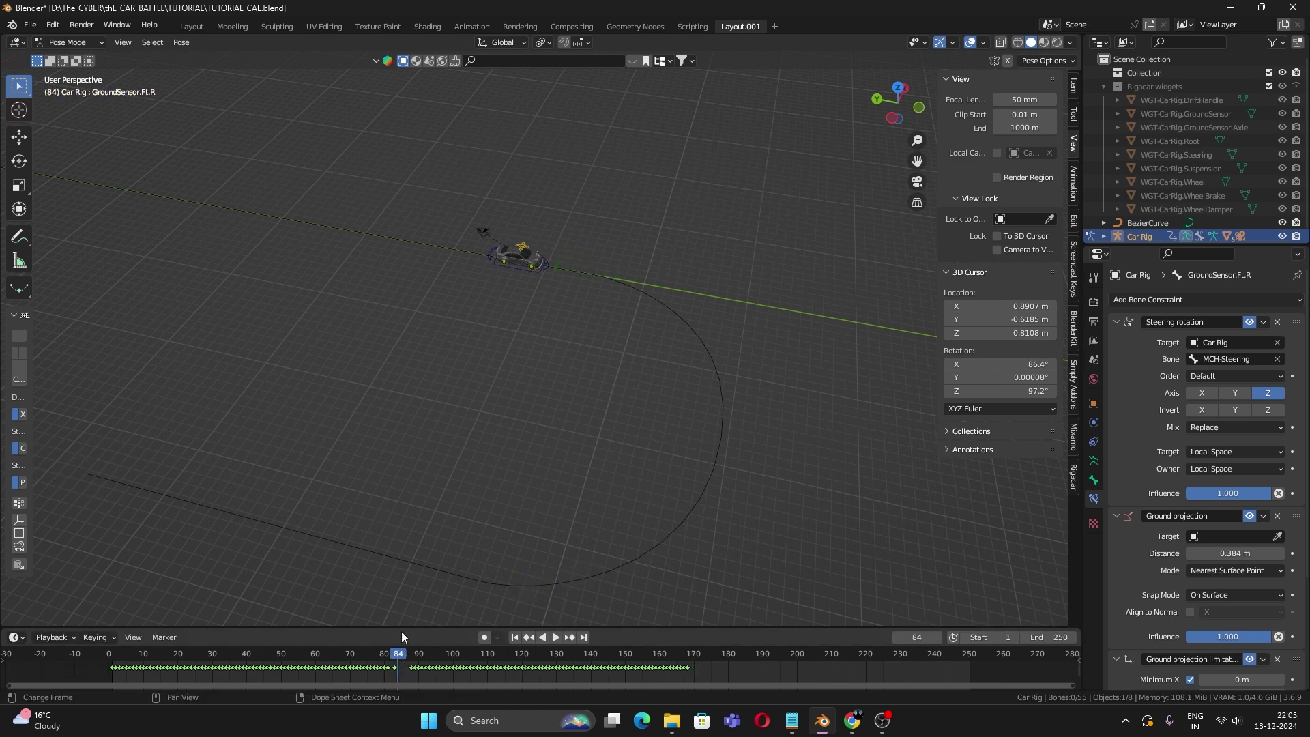
{"action": "left_click", "coordinate": [1074, 476]}
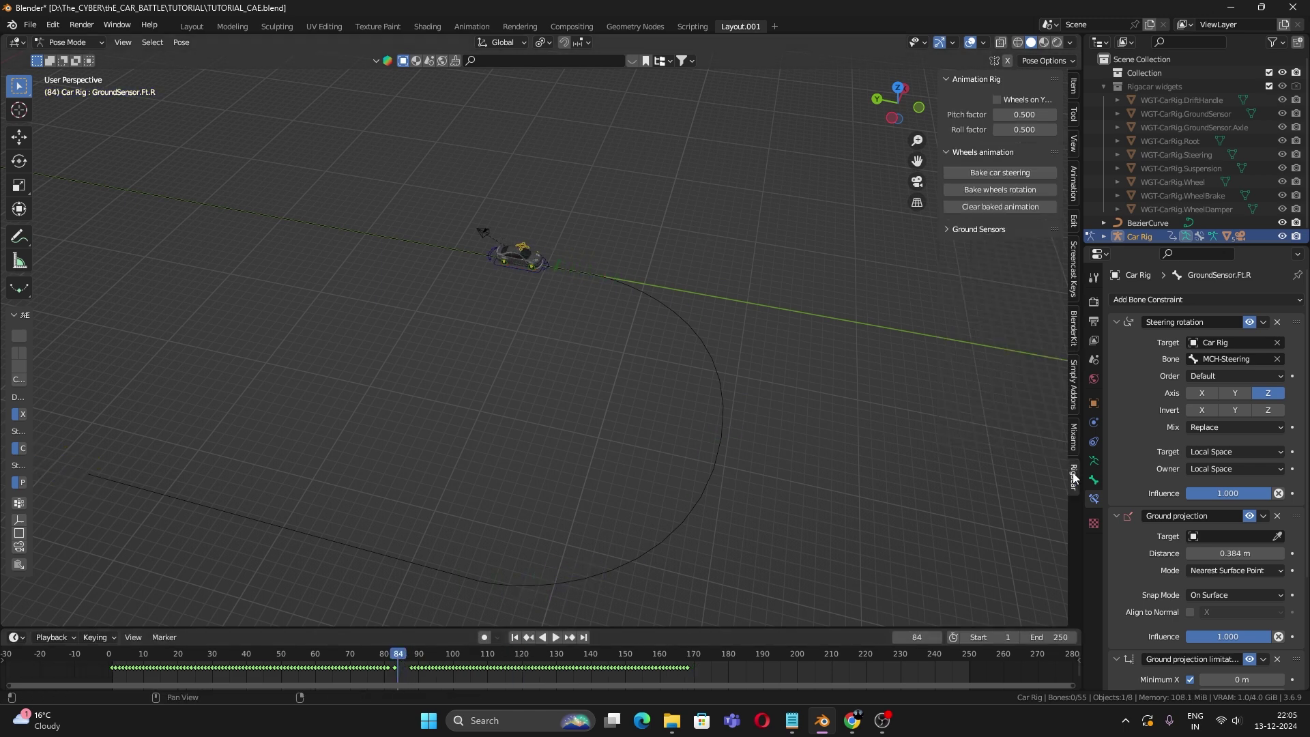
{"action": "left_click", "coordinate": [966, 207]}
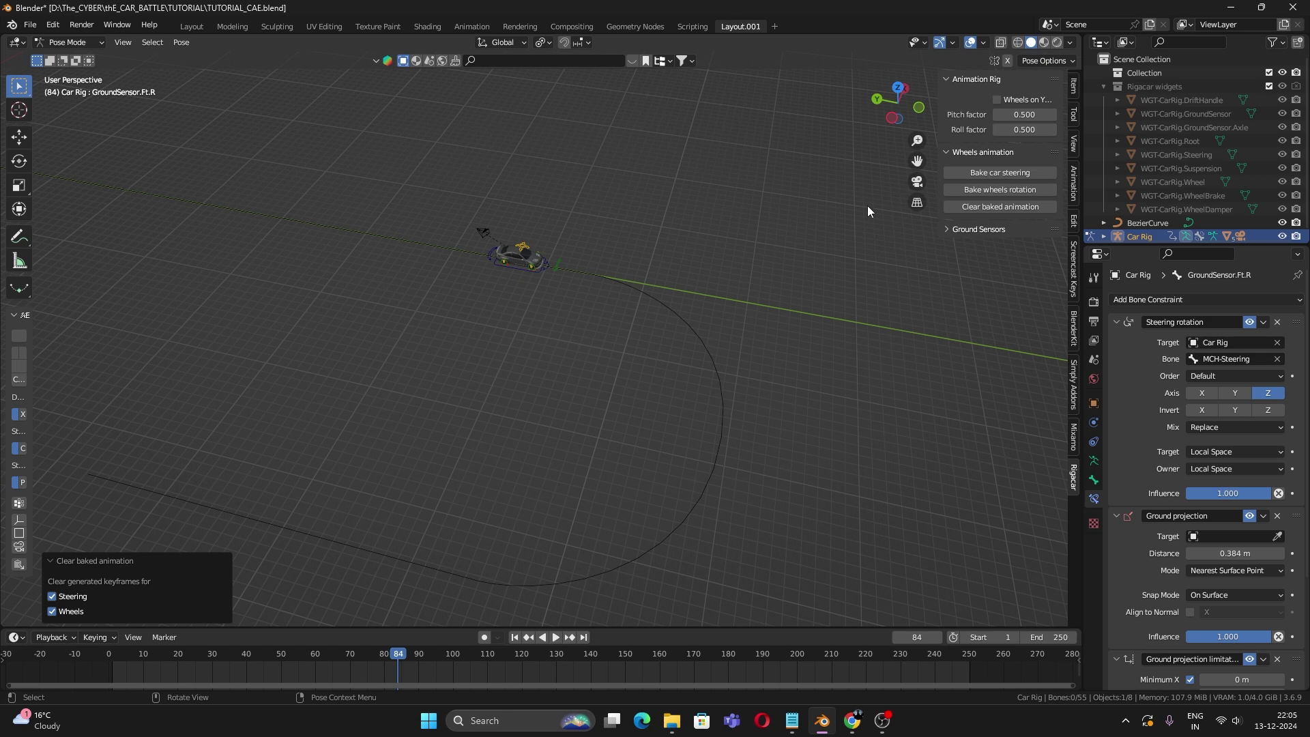
Step: Select the Drift bone in Pose Mode, enable auto keying and insert a keyframe for it at frame 84
{"action": "scroll", "coordinate": [531, 220], "scroll_direction": "up", "scroll_amount": 4}
{"action": "left_click", "coordinate": [512, 317]}
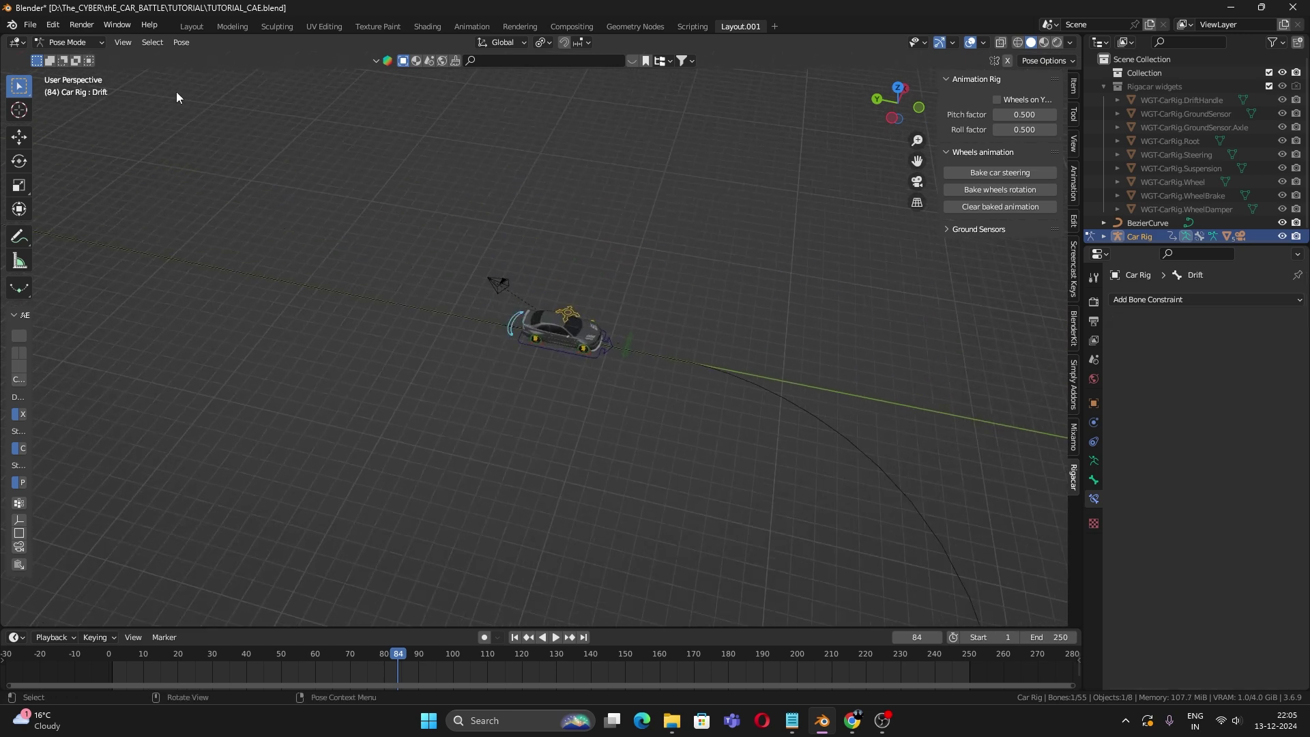
{"action": "left_click", "coordinate": [69, 41]}
{"action": "left_click", "coordinate": [80, 92]}
{"action": "mouse_move", "coordinate": [397, 657]}
{"action": "left_mouse_down"}
{"action": "mouse_move", "coordinate": [412, 657]}
{"action": "mouse_move", "coordinate": [398, 658]}
{"action": "left_mouse_up"}
{"action": "left_click", "coordinate": [484, 637]}
{"action": "key", "text": "i"}
{"action": "left_click", "coordinate": [483, 485]}
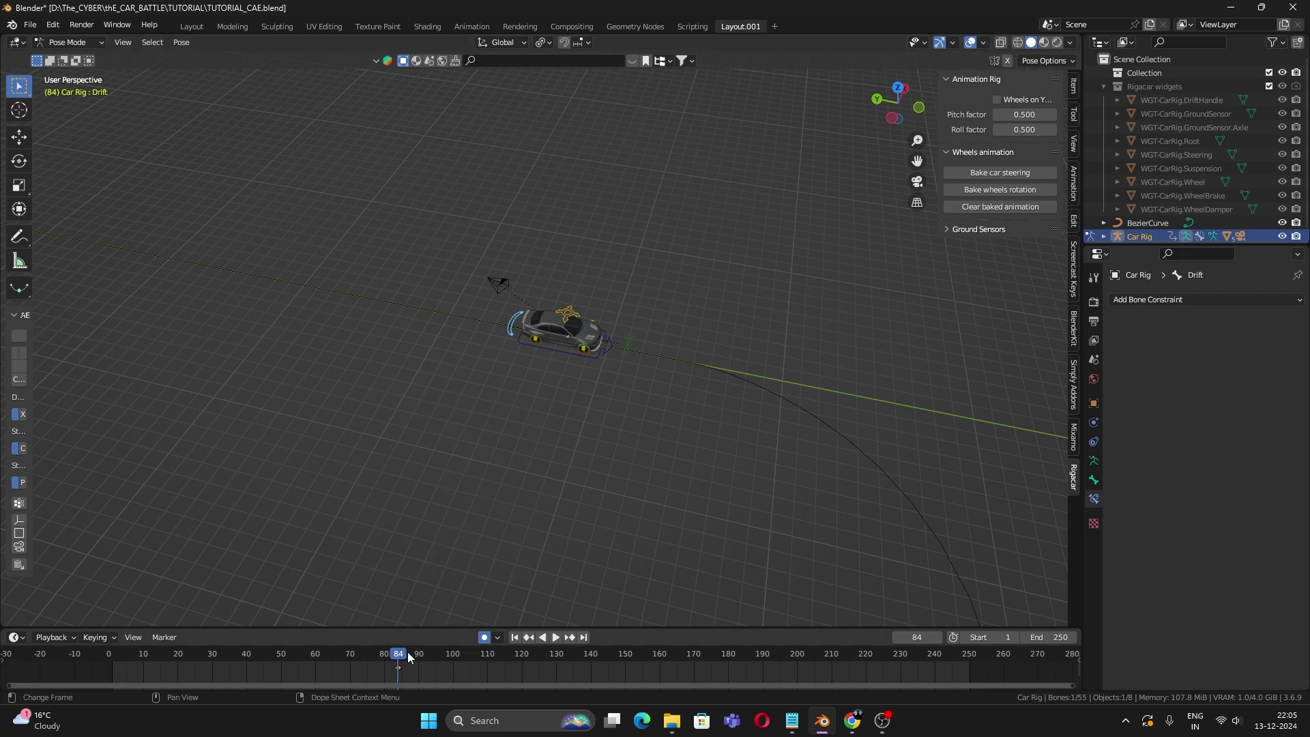
Step: Rotate the Drift bone 58° at frame 100 so the car's rear swings outward on the curve
{"action": "key", "text": "space"}
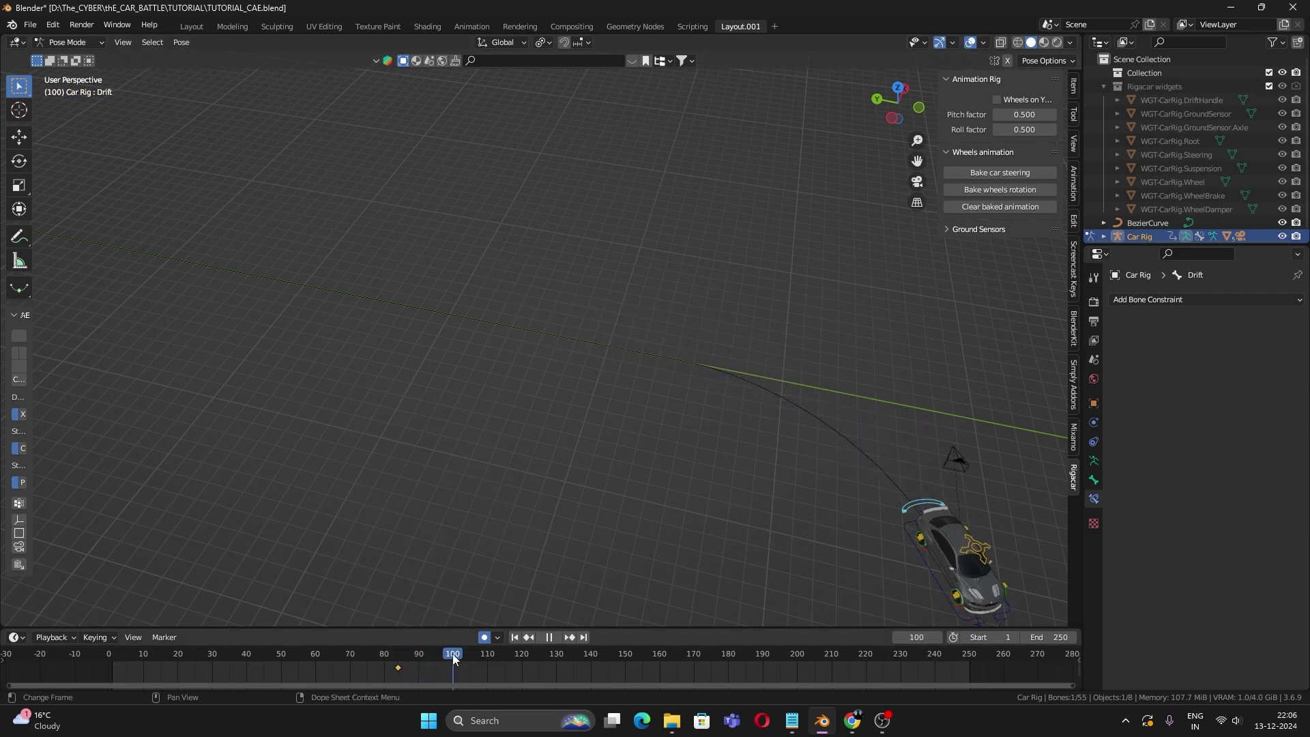
{"action": "left_click_drag", "start_coordinate": [453, 655], "coordinate": [453, 655]}
{"action": "middle_click_drag", "start_coordinate": [809, 491], "coordinate": [710, 410], "text": "shift"}
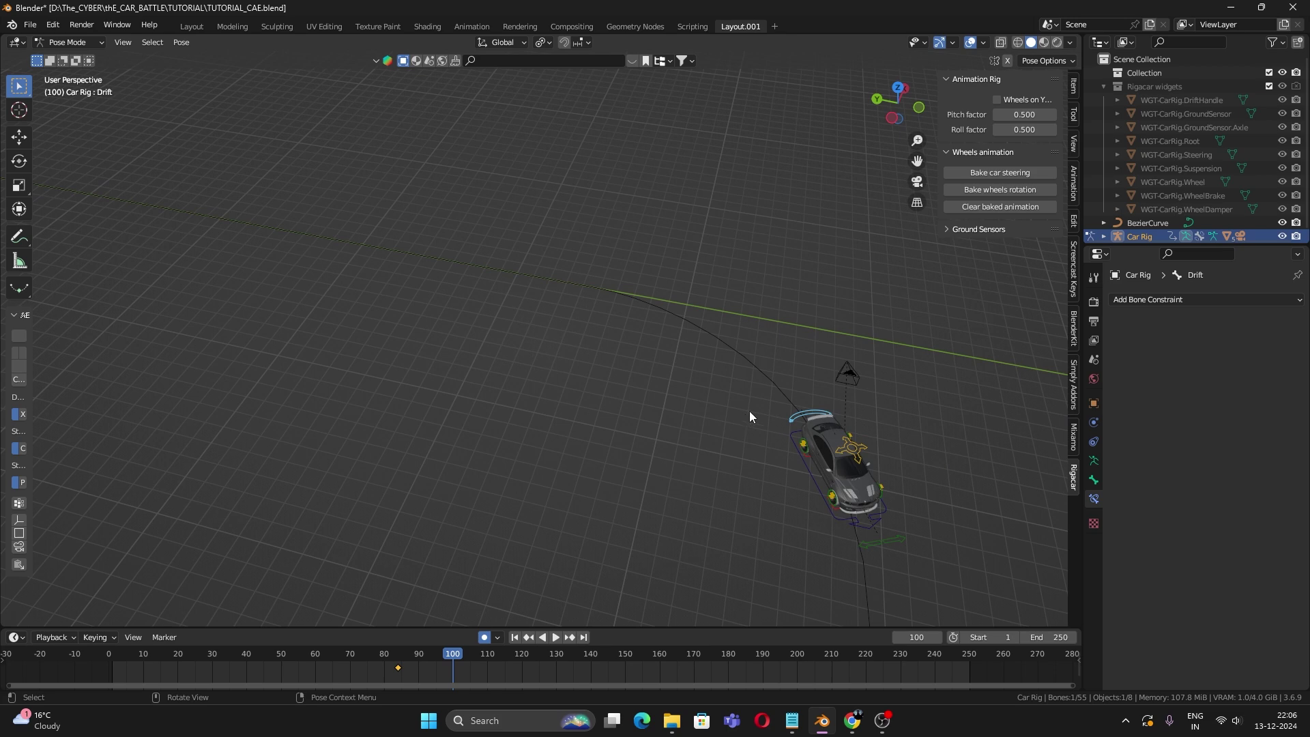
{"action": "key", "text": "r"}
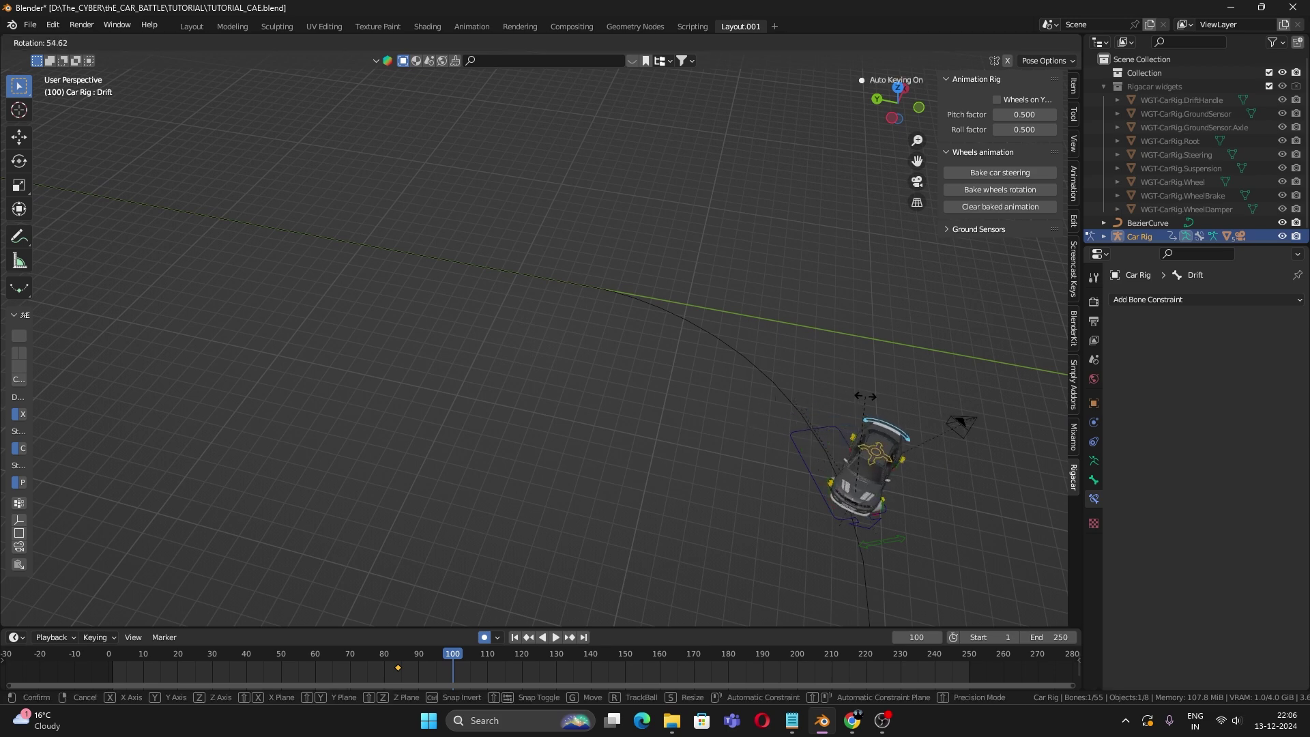
{"action": "left_click", "coordinate": [831, 518]}
{"action": "middle_click_drag", "start_coordinate": [832, 519], "coordinate": [710, 451], "text": "shift"}
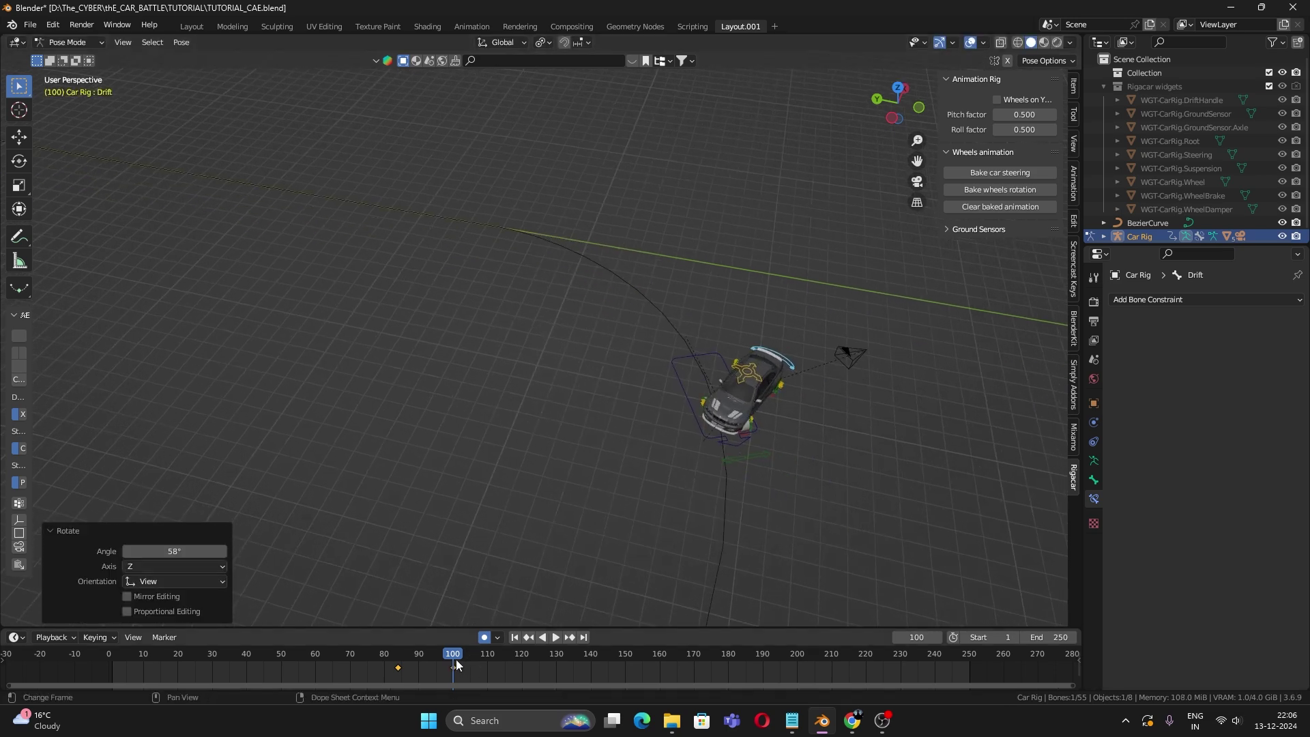
Step: Rotate the Drift bone by -22° at frame 123, where the car leaves the bend
{"action": "left_click_drag", "start_coordinate": [456, 660], "coordinate": [491, 661]}
{"action": "middle_click_drag", "start_coordinate": [709, 452], "coordinate": [553, 342], "text": "shift"}
{"action": "middle_click_drag", "start_coordinate": [611, 477], "coordinate": [625, 599]}
{"action": "left_click_drag", "start_coordinate": [506, 654], "coordinate": [534, 659]}
{"action": "key", "text": "r"}
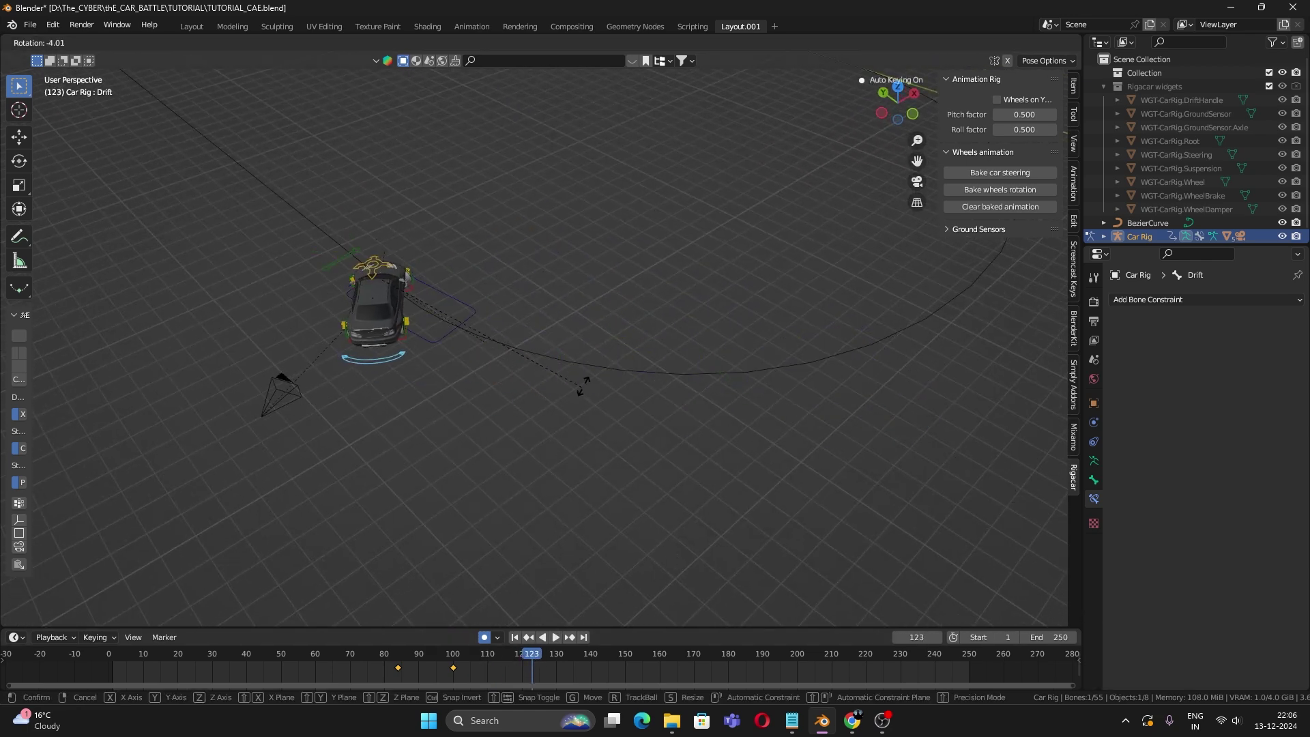
{"action": "left_click", "coordinate": [611, 338]}
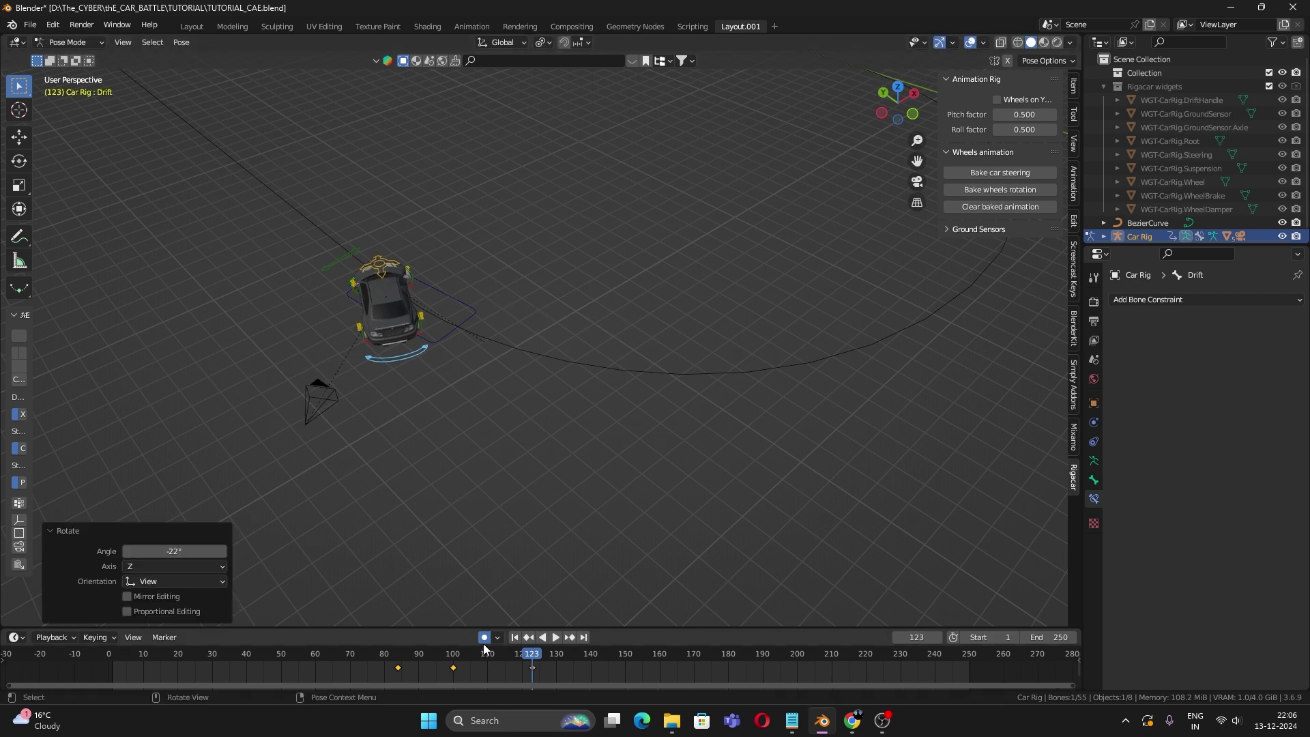
Step: Play the drift from frame 96 to examine the car's swing through the curve
{"action": "left_click_drag", "start_coordinate": [527, 656], "coordinate": [439, 656]}
{"action": "scroll", "coordinate": [636, 460], "scroll_direction": "down", "scroll_amount": 5}
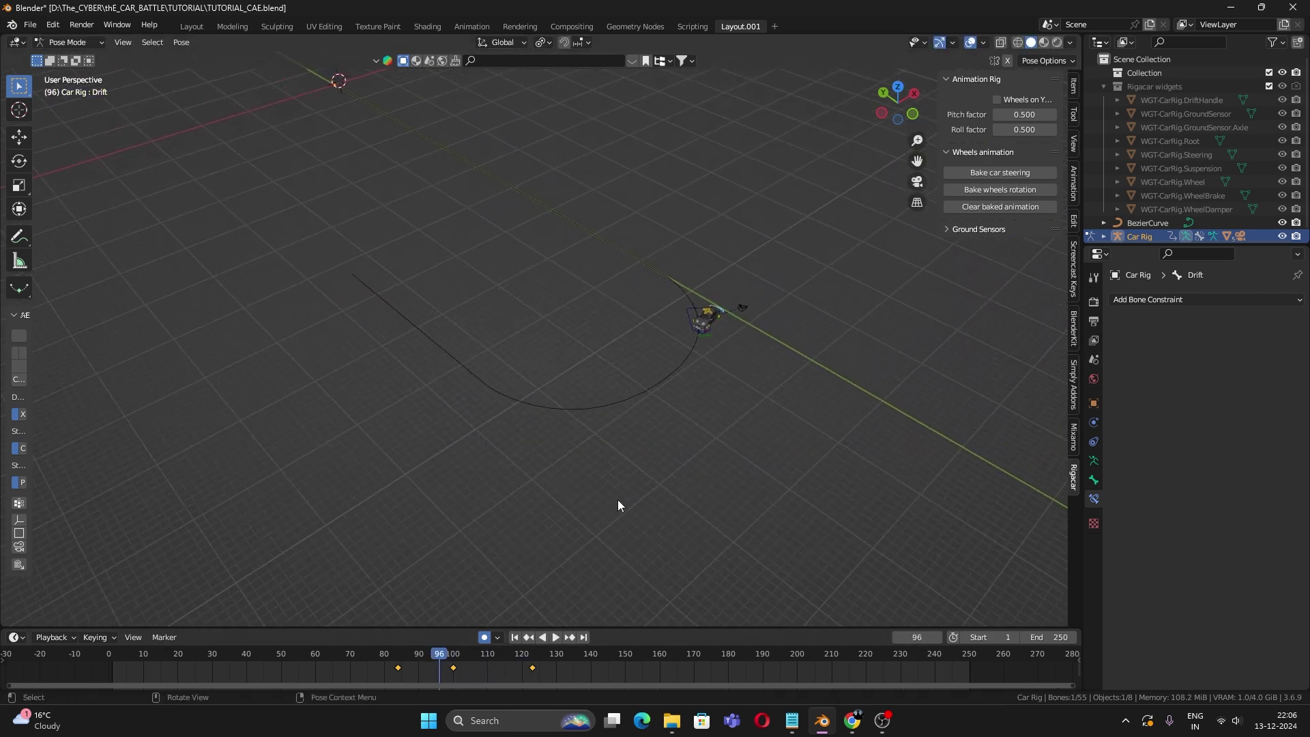
{"action": "middle_click_drag", "start_coordinate": [635, 495], "coordinate": [678, 469]}
{"action": "key", "text": "space"}
{"action": "key", "text": "space"}
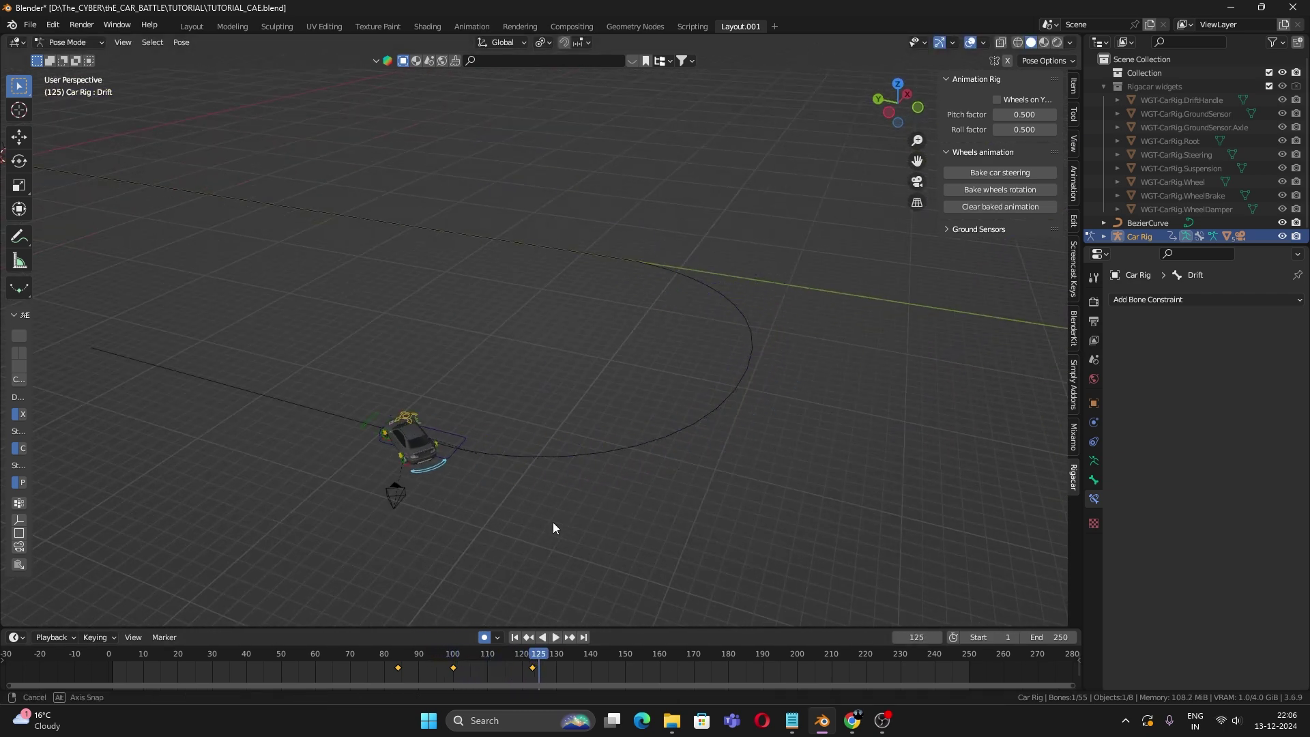
{"action": "middle_click_drag", "start_coordinate": [553, 523], "coordinate": [515, 524]}
Step: Go to frame 140 and place a copy of the Drift bone's frame 84 keyframe there to straighten the car
{"action": "left_click_drag", "start_coordinate": [536, 656], "coordinate": [565, 654]}
{"action": "left_click", "coordinate": [591, 656]}
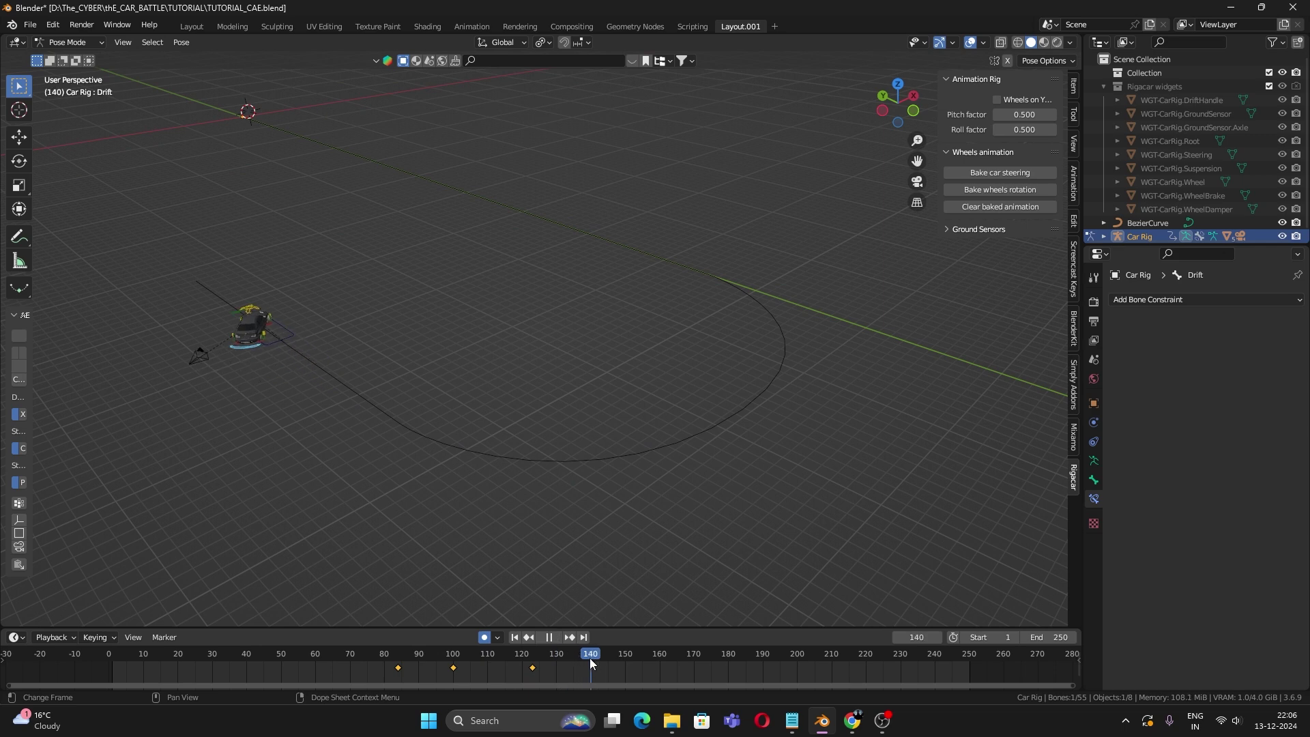
{"action": "middle_click_drag", "start_coordinate": [355, 395], "coordinate": [461, 464]}
{"action": "scroll", "coordinate": [387, 469], "scroll_direction": "up", "scroll_amount": 2}
{"action": "left_click_drag", "start_coordinate": [364, 660], "coordinate": [360, 659]}
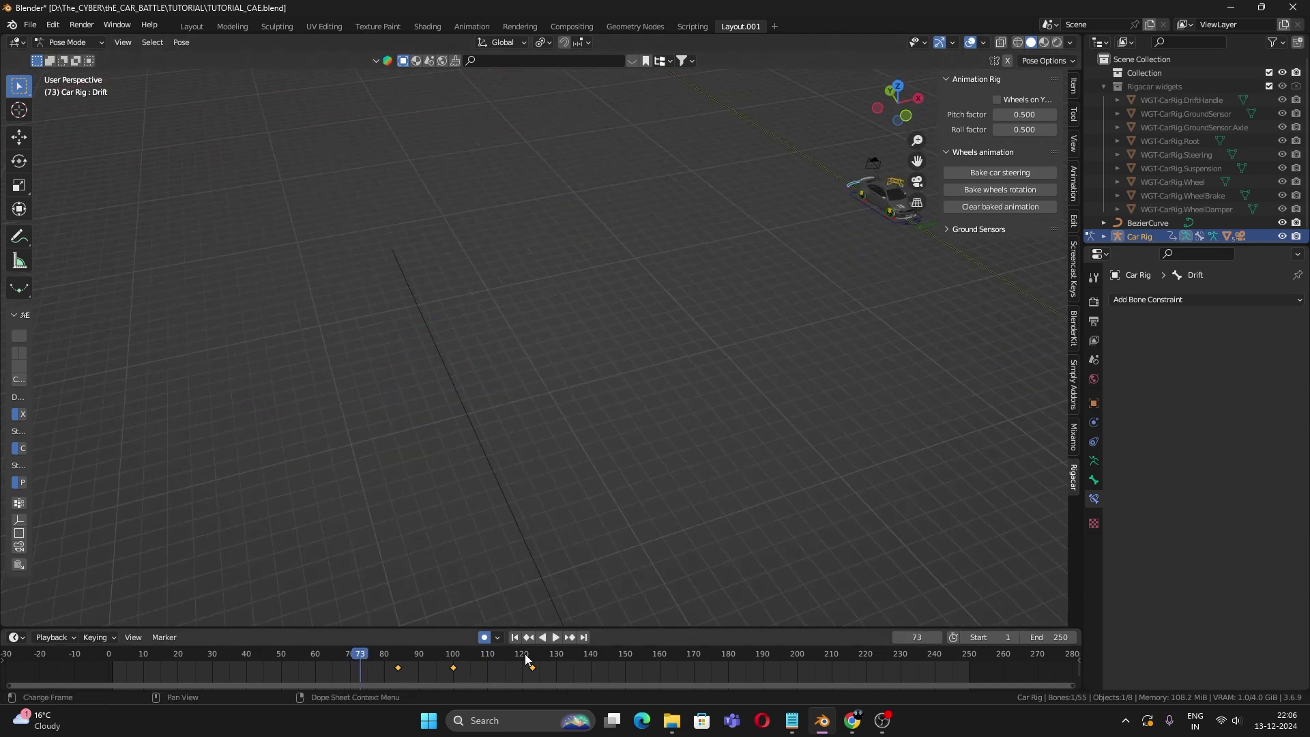
{"action": "left_click_drag", "start_coordinate": [526, 657], "coordinate": [591, 662]}
{"action": "left_click", "coordinate": [538, 610]}
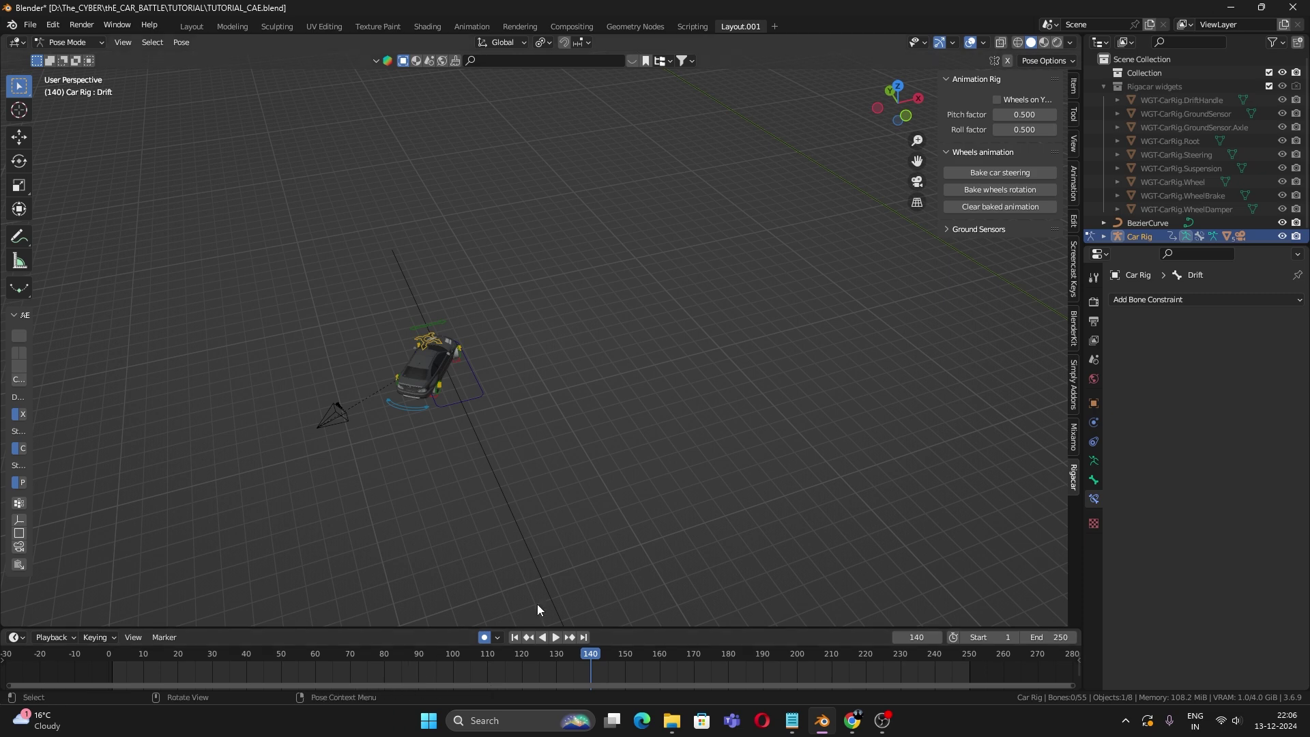
{"action": "left_click", "coordinate": [412, 406]}
{"action": "key", "text": "shift+d"}
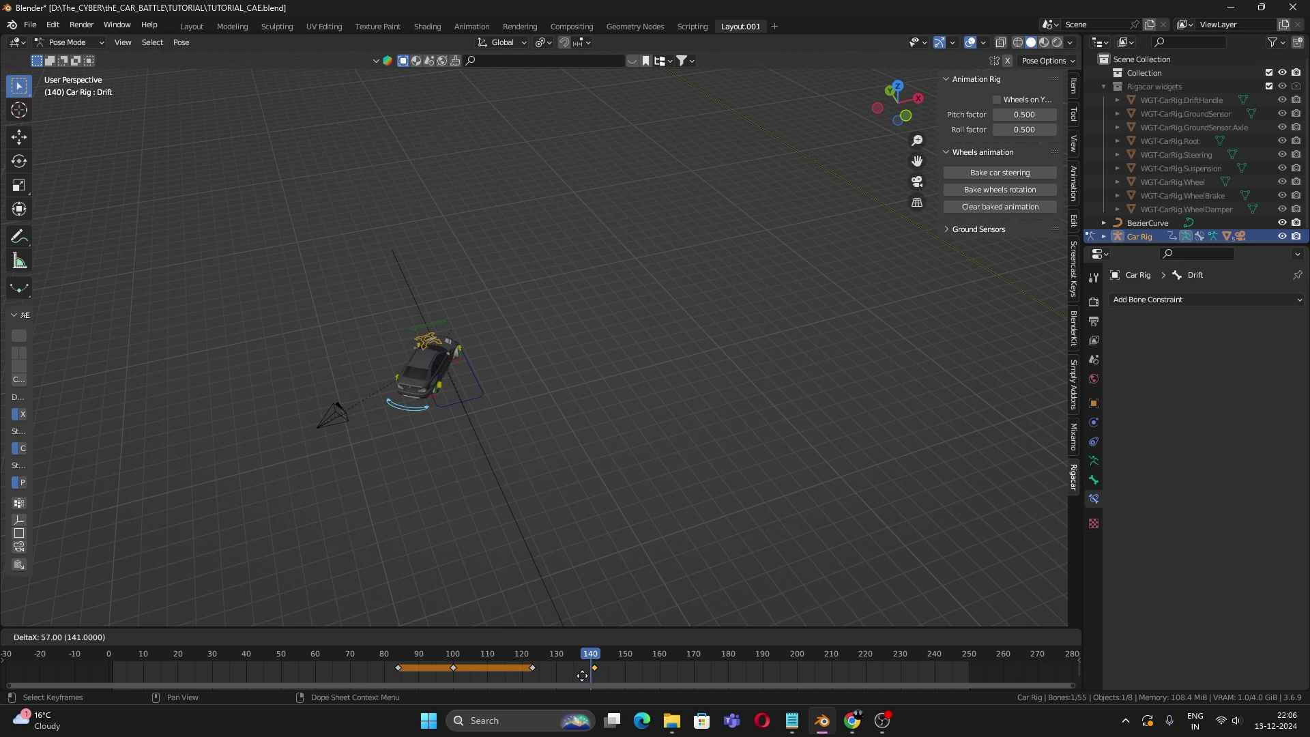
{"action": "left_click", "coordinate": [583, 676]}
{"action": "key", "text": "g"}
{"action": "left_click", "coordinate": [592, 671]}
Step: Play the animation from before the first Drift keyframe to examine the complete drift around the bend
{"action": "left_click_drag", "start_coordinate": [586, 656], "coordinate": [453, 655]}
{"action": "scroll", "coordinate": [478, 488], "scroll_direction": "down", "scroll_amount": 3}
{"action": "middle_click_drag", "start_coordinate": [513, 474], "coordinate": [614, 456]}
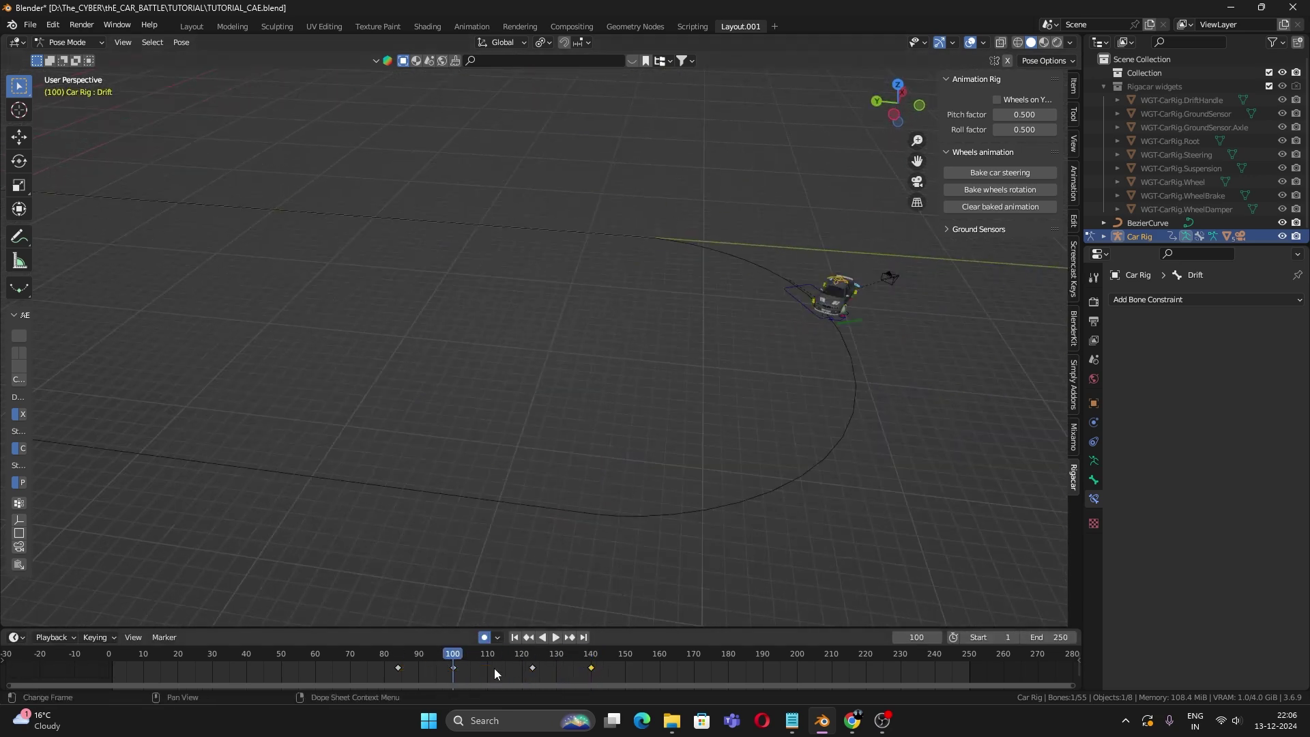
{"action": "left_click_drag", "start_coordinate": [417, 652], "coordinate": [337, 653]}
{"action": "key", "text": "space"}
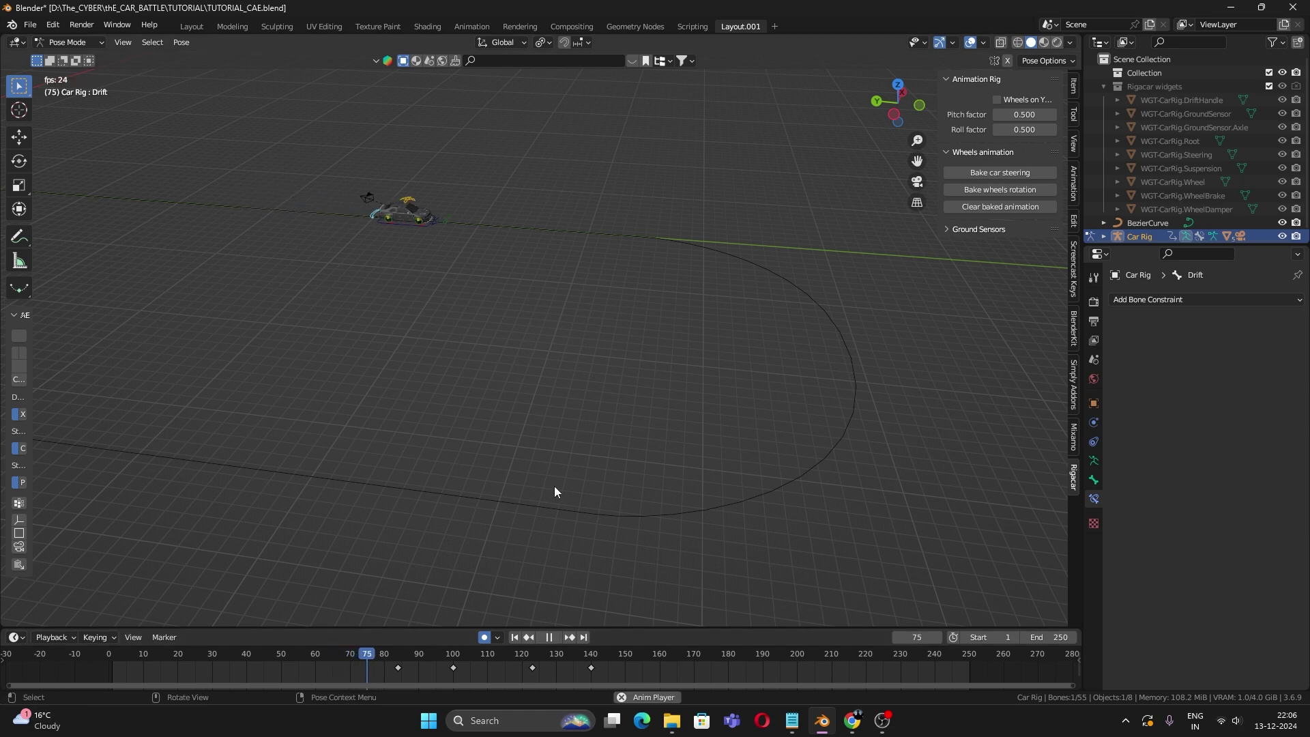
{"action": "middle_click_drag", "start_coordinate": [576, 483], "coordinate": [546, 531]}
{"action": "scroll", "coordinate": [551, 477], "scroll_direction": "up", "scroll_amount": 1}
{"action": "key", "text": "space"}
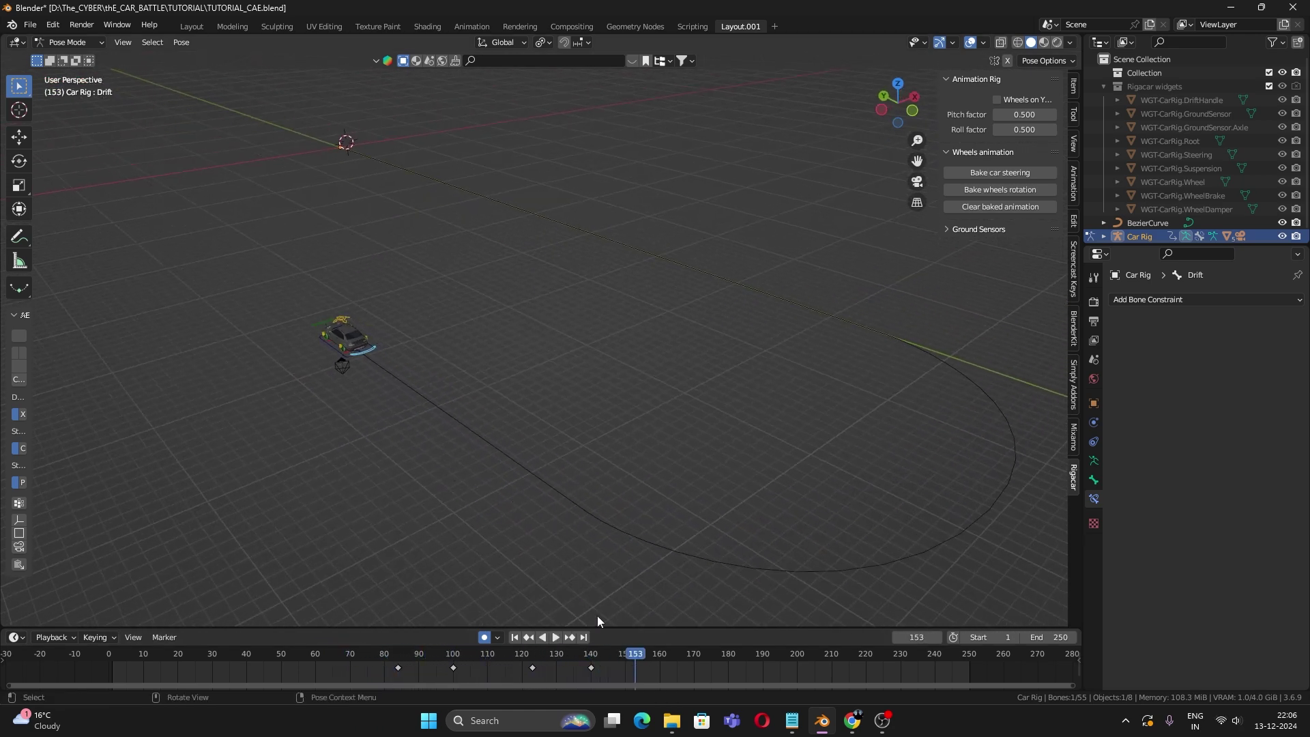
Step: Move the last Drift keyframe to frame 150, replay the drift and undo the deselection of the bone
{"action": "left_click_drag", "start_coordinate": [588, 656], "coordinate": [515, 656]}
{"action": "left_click_drag", "start_coordinate": [591, 668], "coordinate": [624, 673]}
{"action": "key", "text": "shift+ctrl+space"}
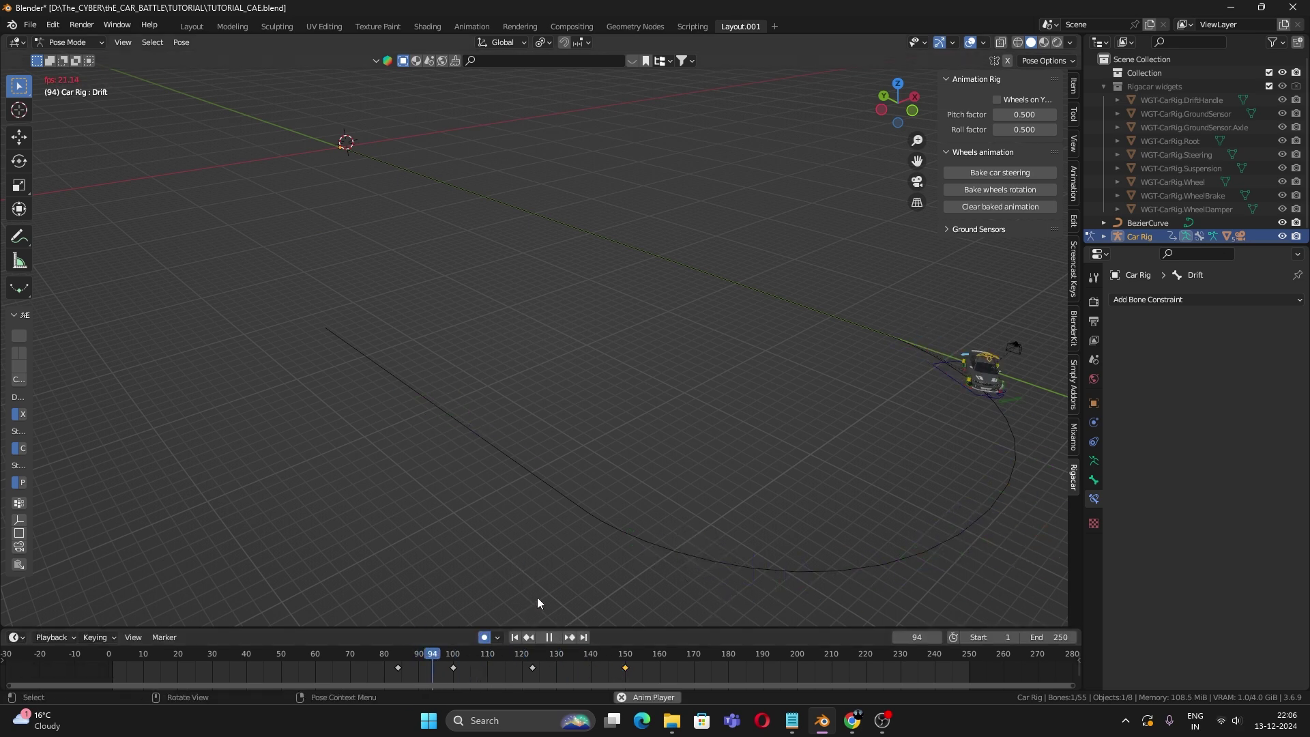
{"action": "key", "text": "Escape"}
{"action": "left_click", "coordinate": [523, 588]}
{"action": "key", "text": "space"}
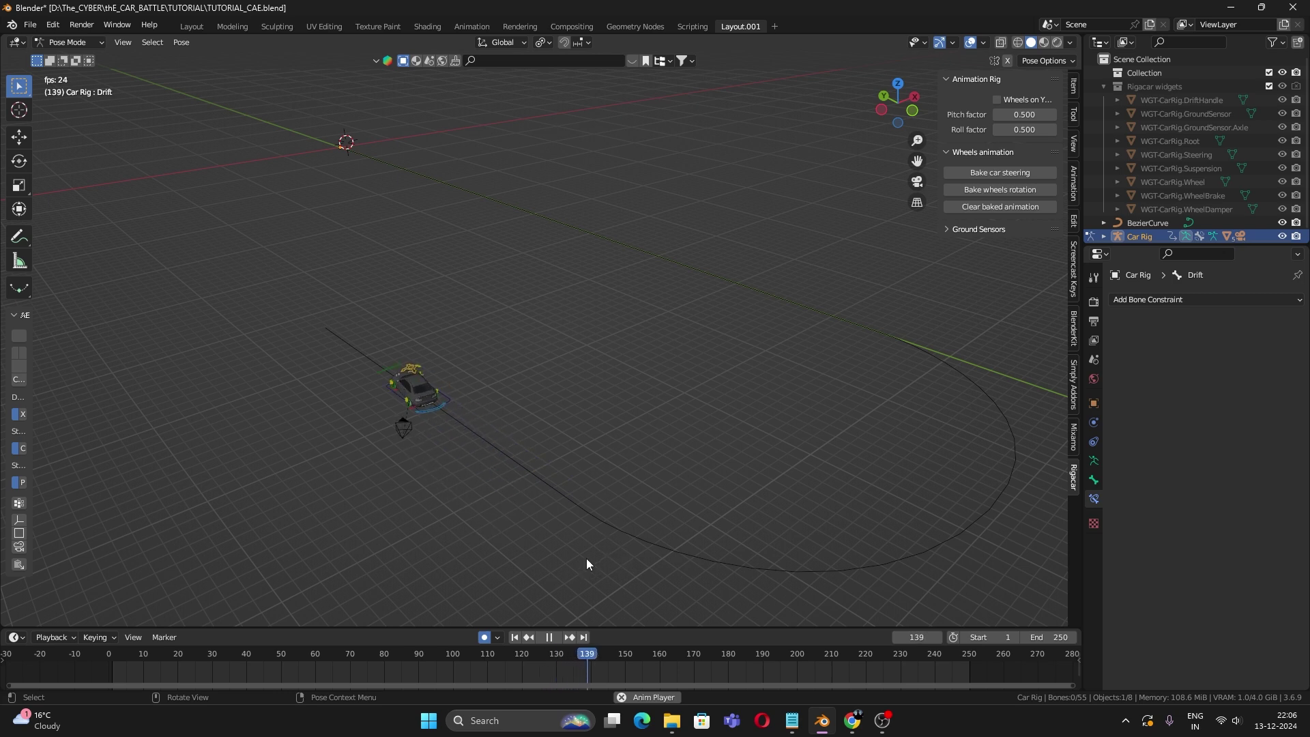
{"action": "key", "text": "space"}
{"action": "key", "text": "ctrl+z"}
{"action": "key", "text": "ctrl+z"}
{"action": "key", "text": "ctrl+z"}
{"action": "key", "text": "ctrl+z"}
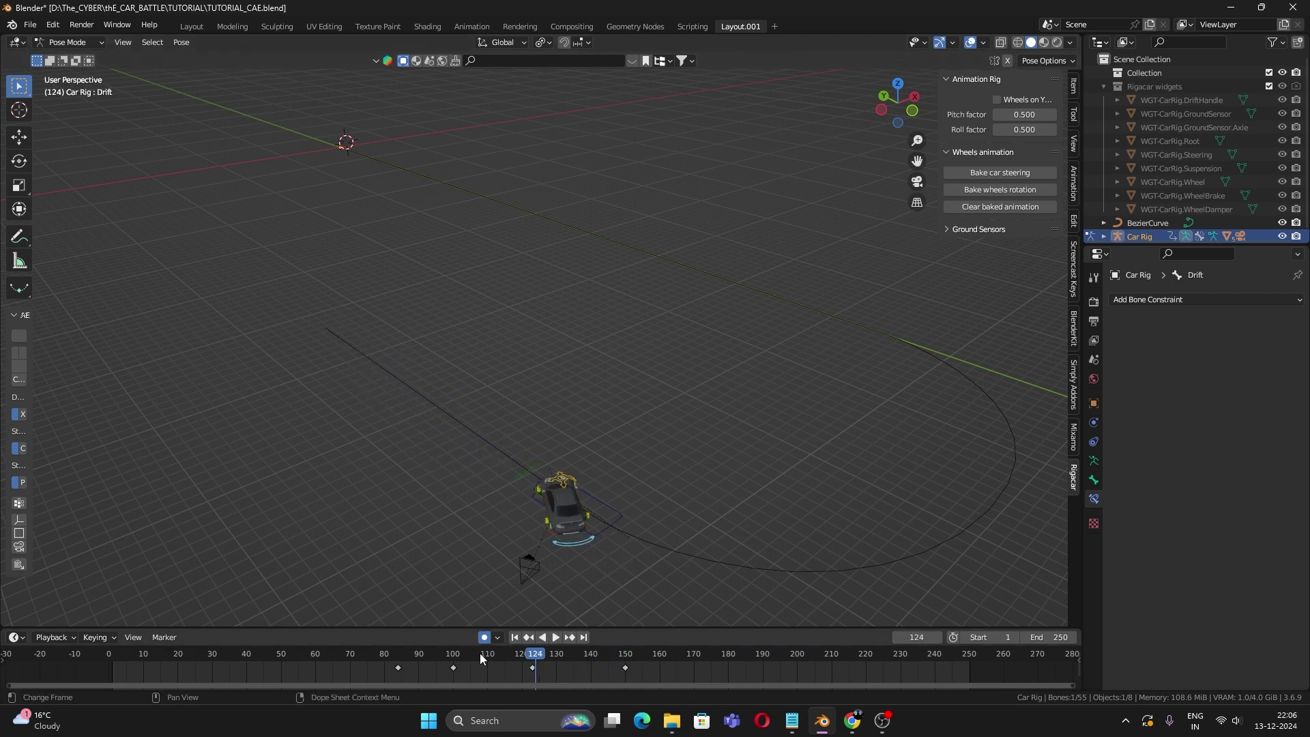
Step: Sketch annotation strokes along the curve's bend to illustrate the drift path, and undo them
{"action": "left_click", "coordinate": [19, 236]}
{"action": "left_click_drag", "start_coordinate": [892, 339], "coordinate": [591, 470]}
{"action": "left_click_drag", "start_coordinate": [629, 534], "coordinate": [889, 584]}
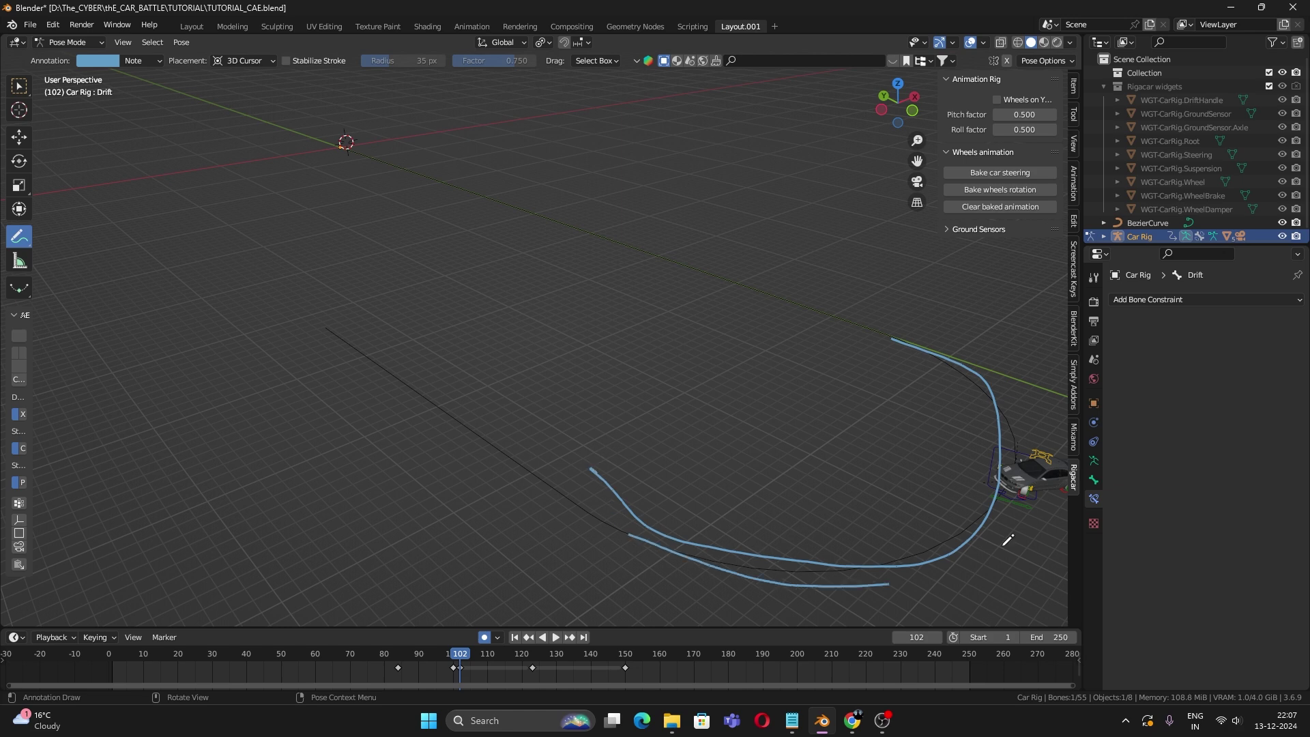
{"action": "mouse_move", "coordinate": [1004, 545]}
{"action": "left_mouse_down"}
{"action": "mouse_move", "coordinate": [909, 319]}
{"action": "mouse_move", "coordinate": [577, 565]}
{"action": "mouse_move", "coordinate": [675, 559]}
{"action": "mouse_move", "coordinate": [851, 607]}
{"action": "left_mouse_up"}
{"action": "mouse_move", "coordinate": [947, 546]}
{"action": "left_mouse_down"}
{"action": "mouse_move", "coordinate": [938, 334]}
{"action": "mouse_move", "coordinate": [655, 564]}
{"action": "left_mouse_up"}
{"action": "key", "text": "ctrl+z"}
{"action": "key", "text": "ctrl+z"}
{"action": "key", "text": "ctrl+z"}
{"action": "key", "text": "ctrl+z"}
{"action": "key", "text": "ctrl+z"}
Step: Switch the car rig to Object Mode and clear the selection
{"action": "left_click", "coordinate": [72, 43]}
{"action": "left_click", "coordinate": [74, 59]}
{"action": "left_click", "coordinate": [918, 447]}
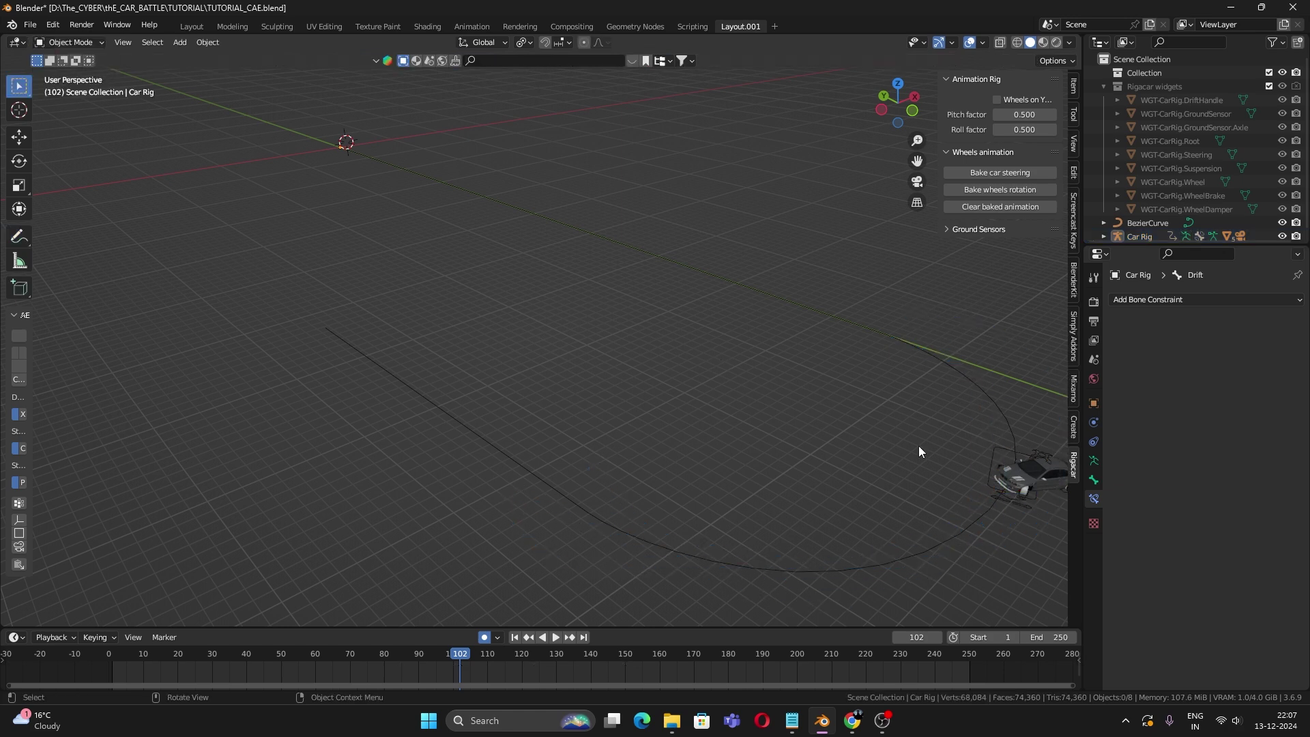
{"action": "middle_click_drag", "start_coordinate": [919, 452], "coordinate": [916, 490]}
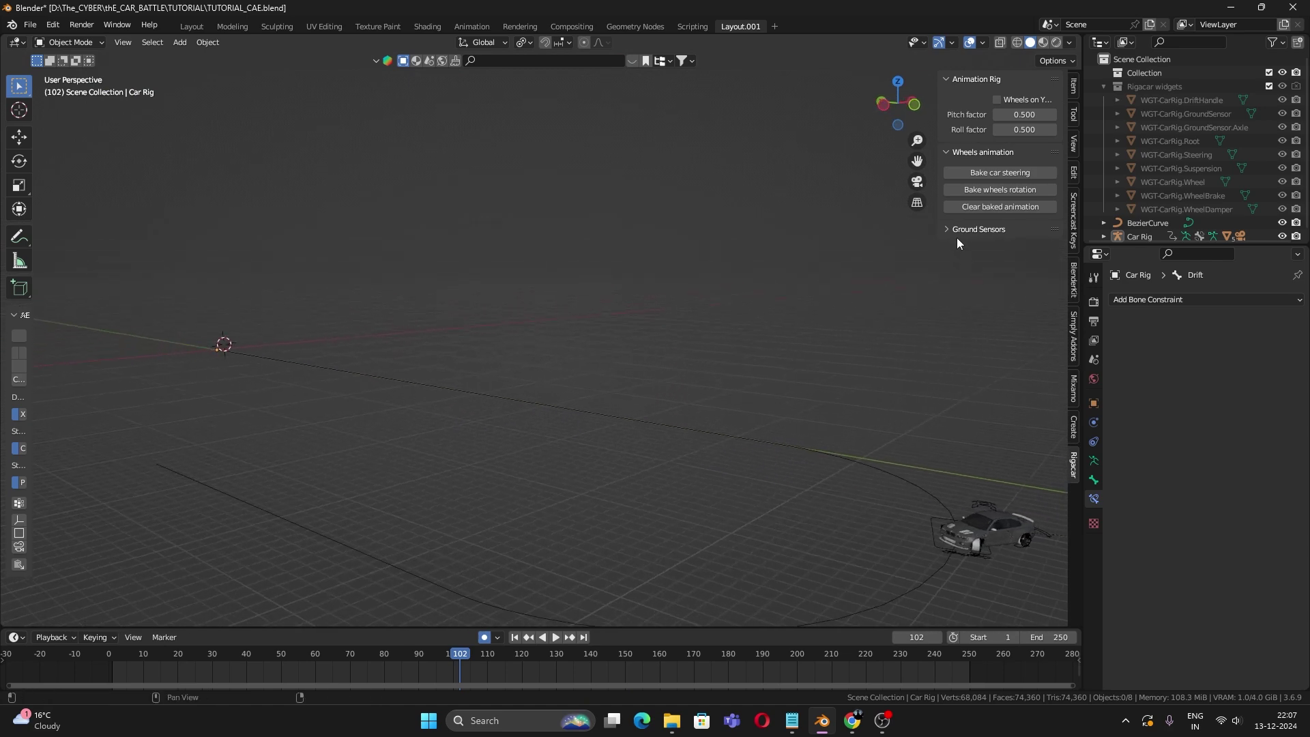